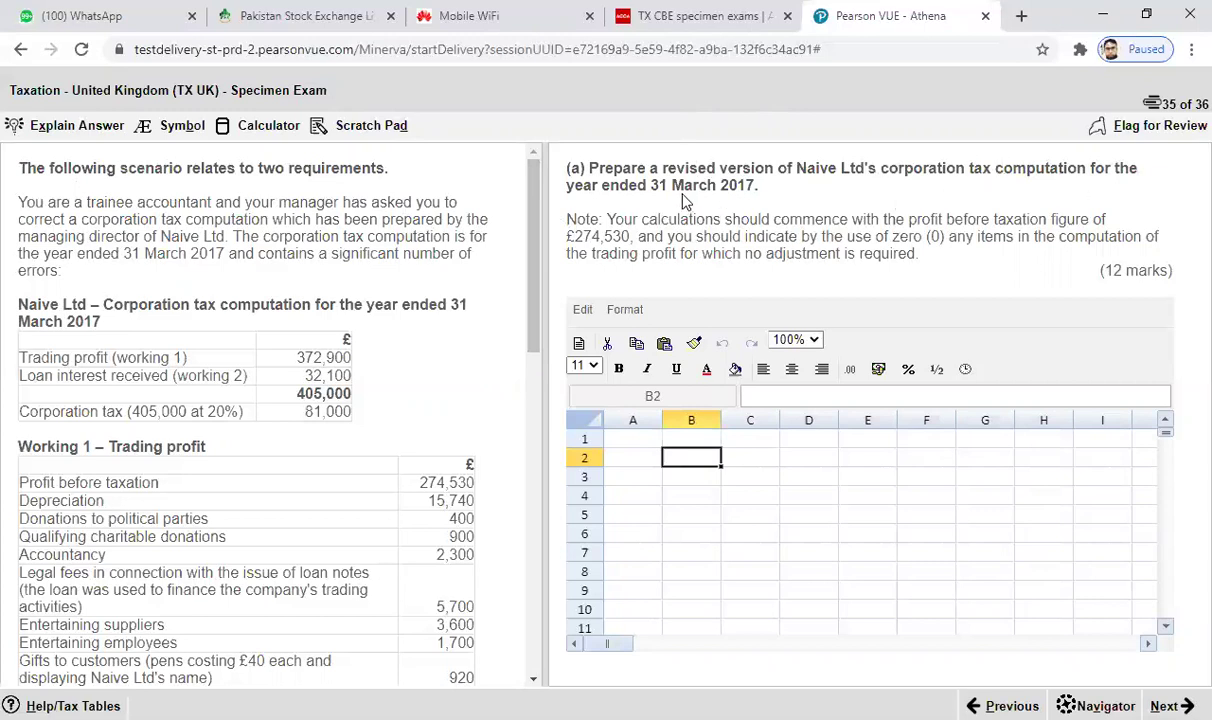
- Enter the heading "Corporation tax computation" in cell A3 and the date "31 march 2017" in A4
left_click_drag(652, 186, 790, 192)
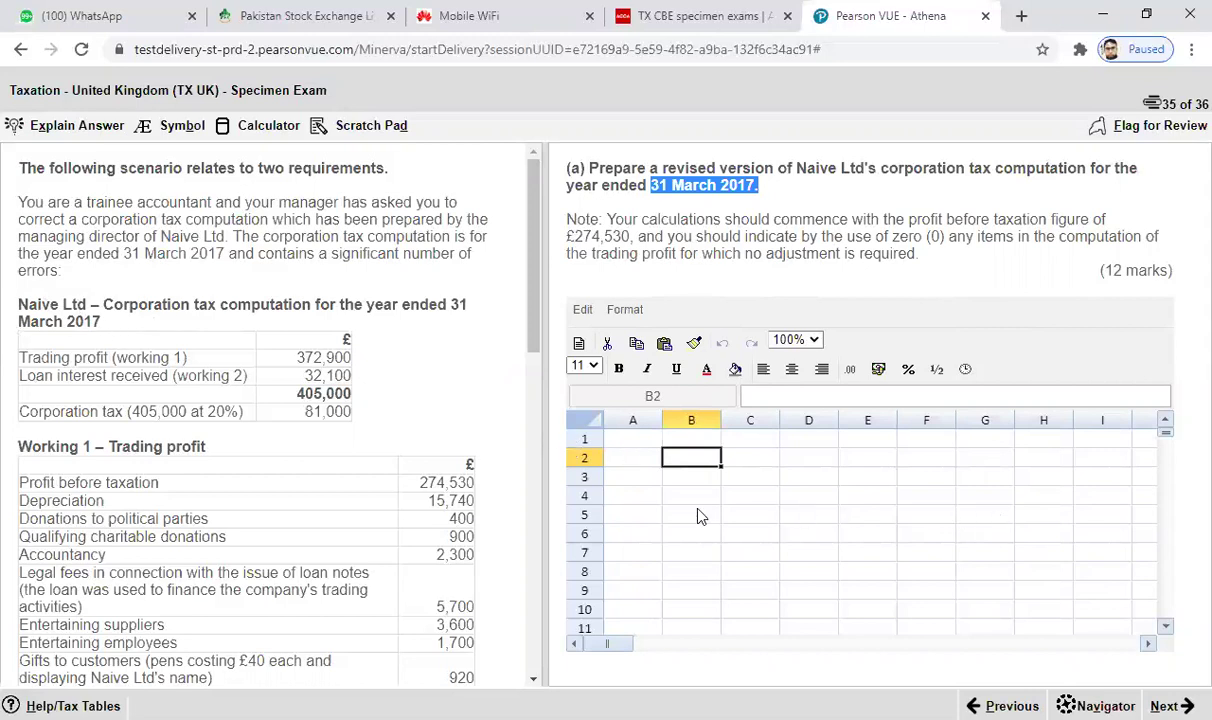
left_click(645, 481)
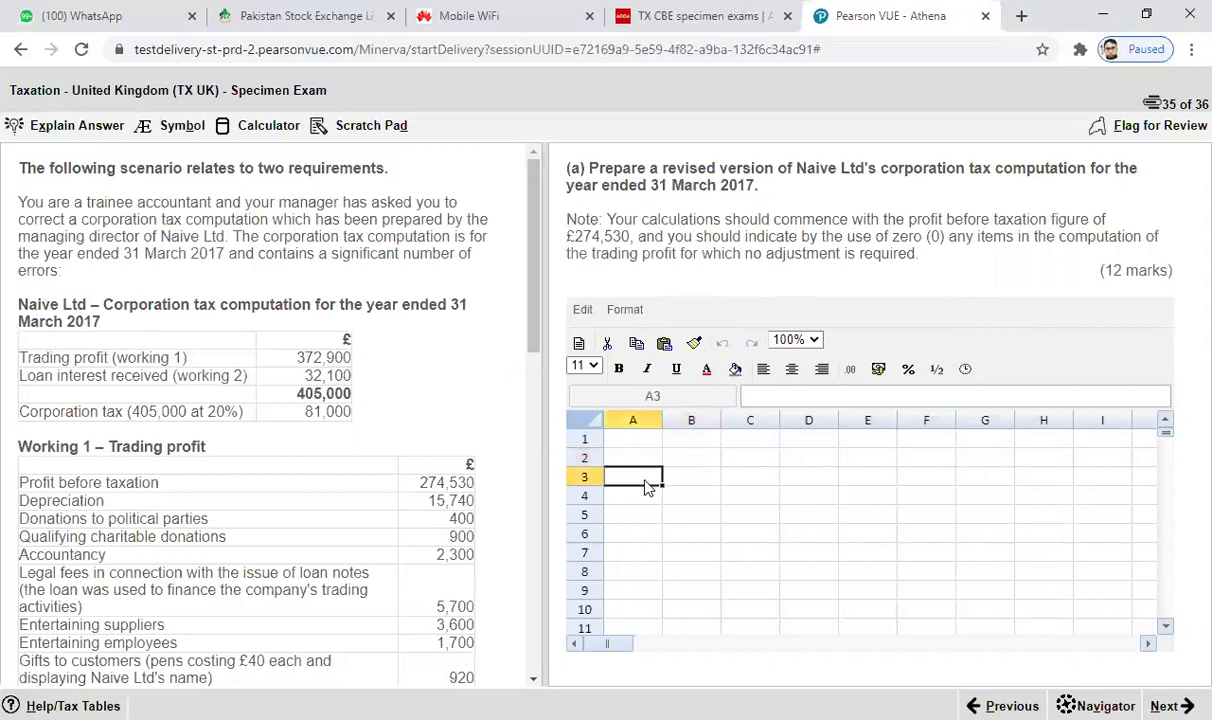
type("Corporation tax computation")
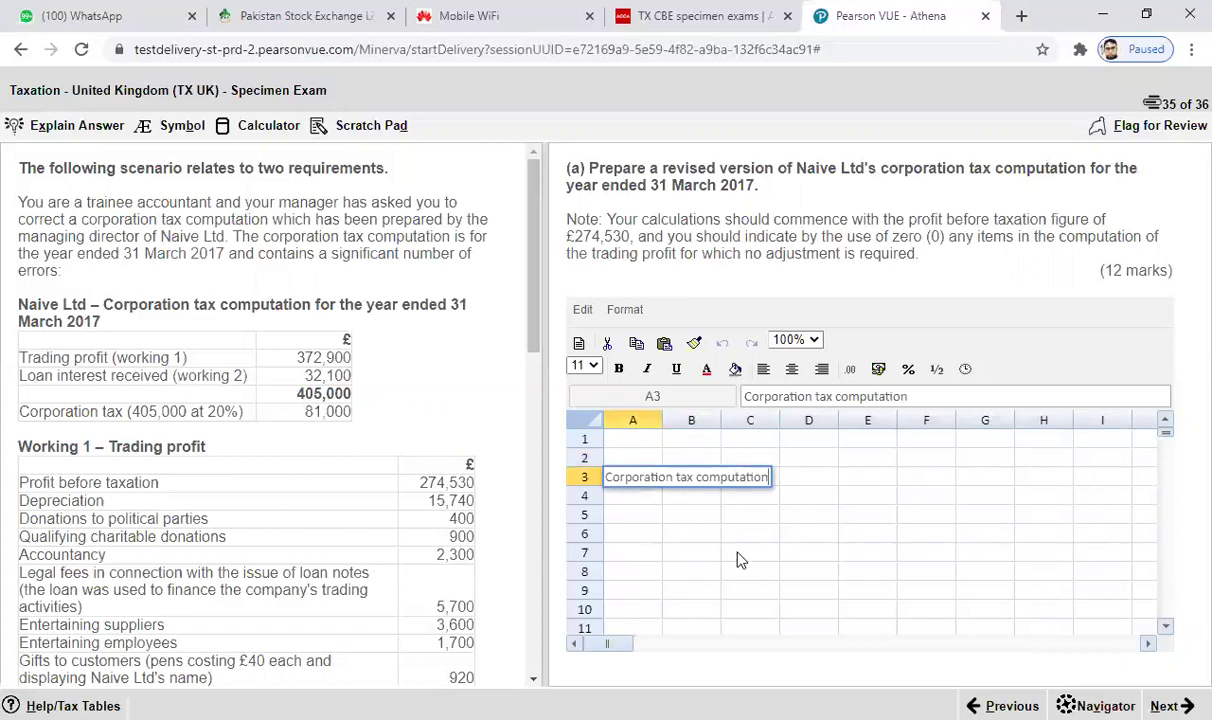
left_click(740, 560)
left_click(632, 470)
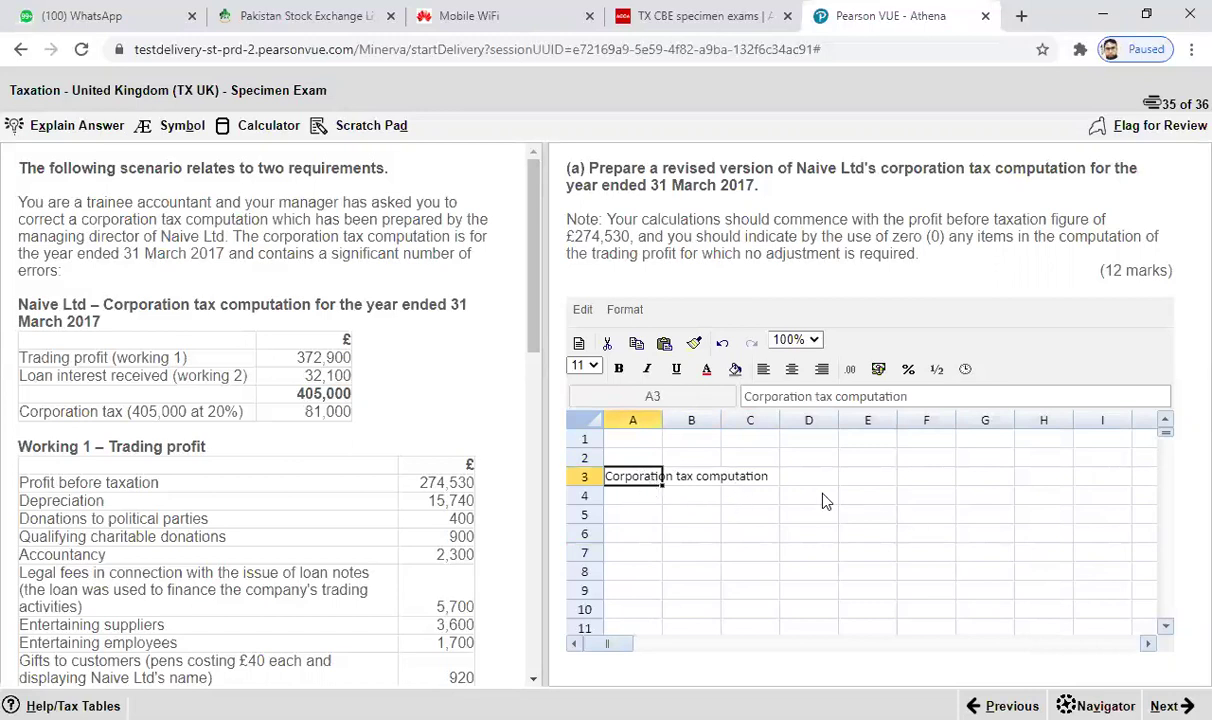
left_click(648, 499)
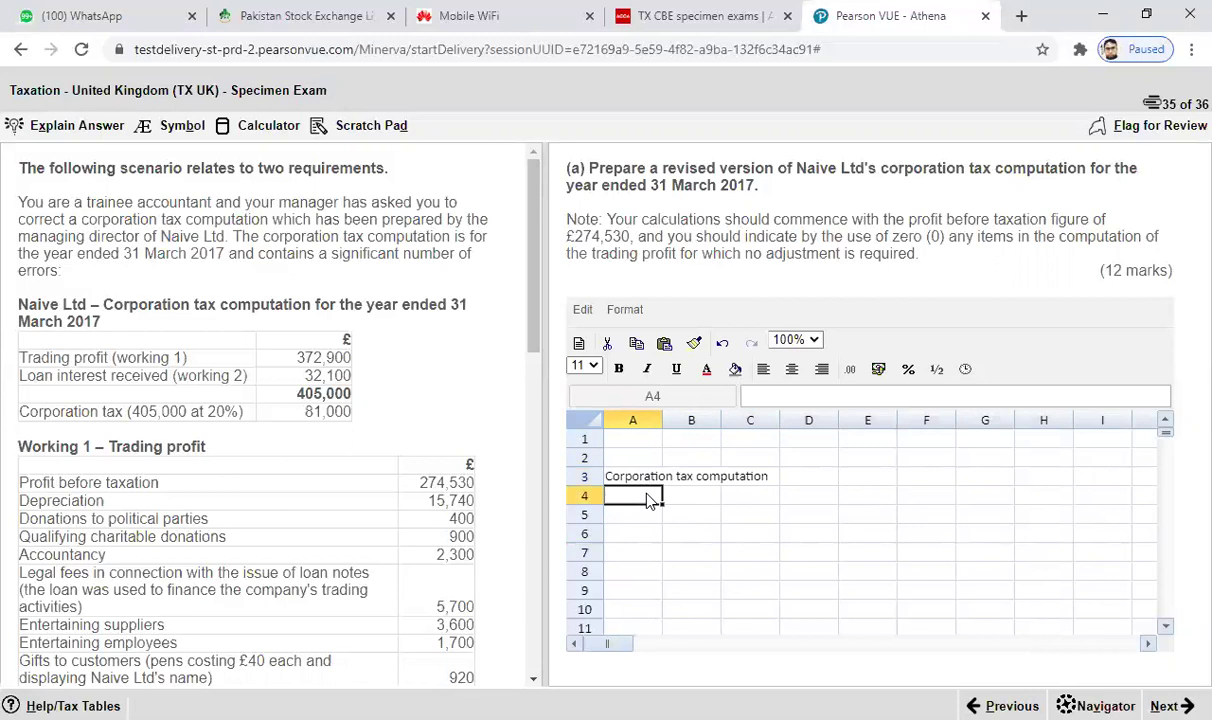
type("31 march 2017")
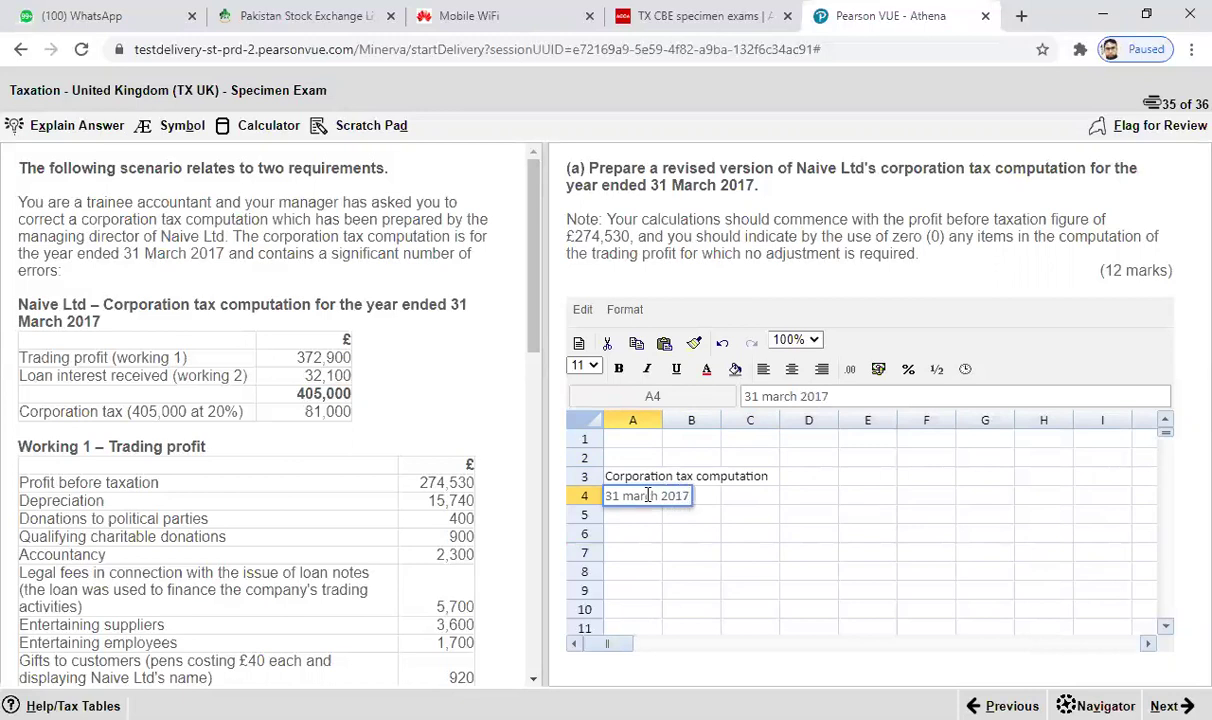
left_click(700, 537)
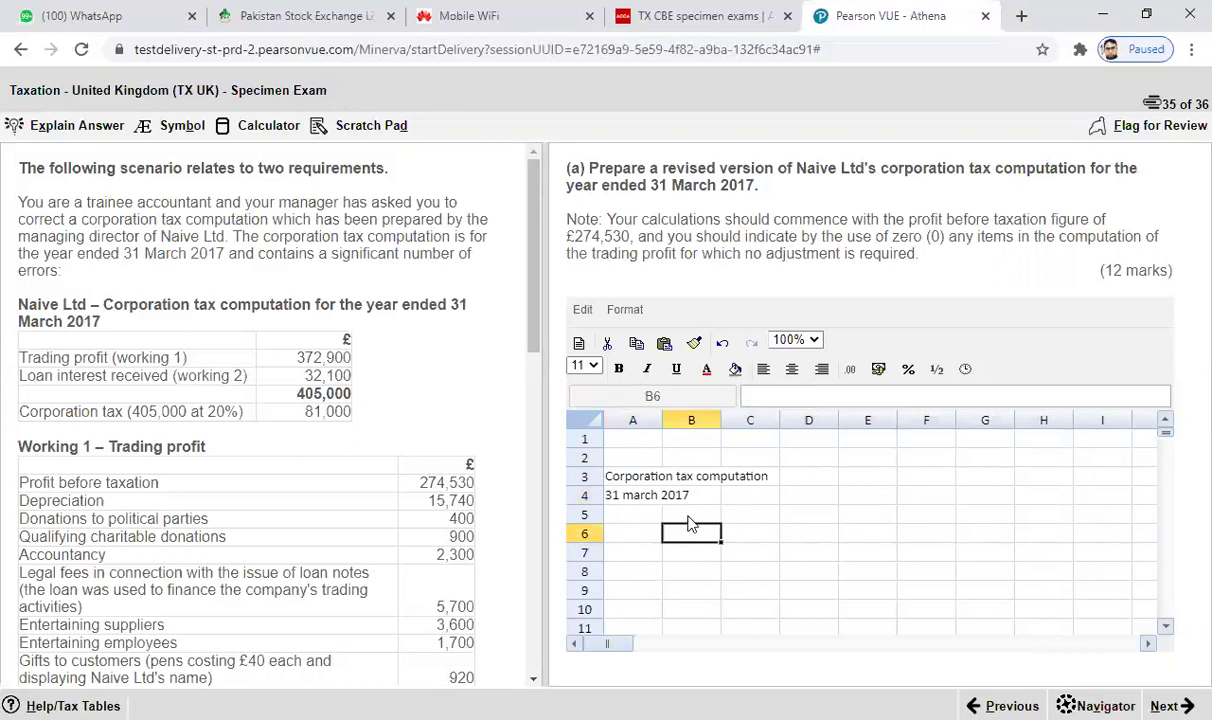
- Add the income labels "trading profit" in A5 and "loan interest" in A6
double_click(634, 512)
type("tra")
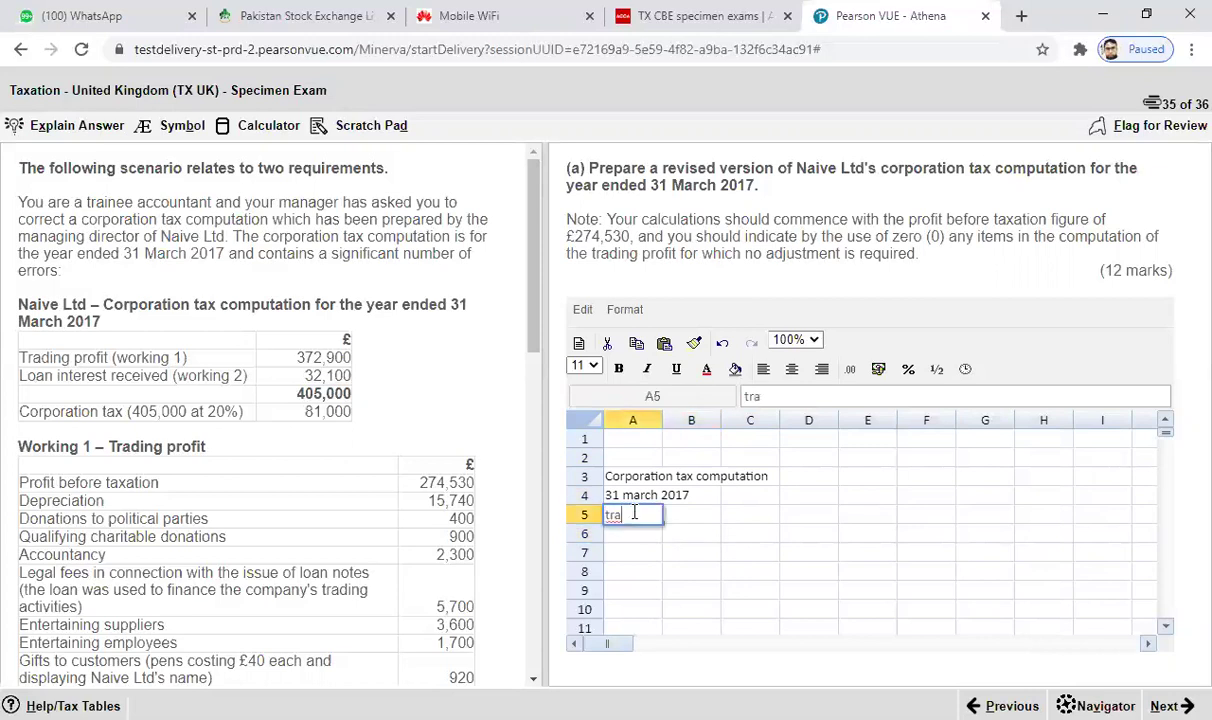
type("ding profit")
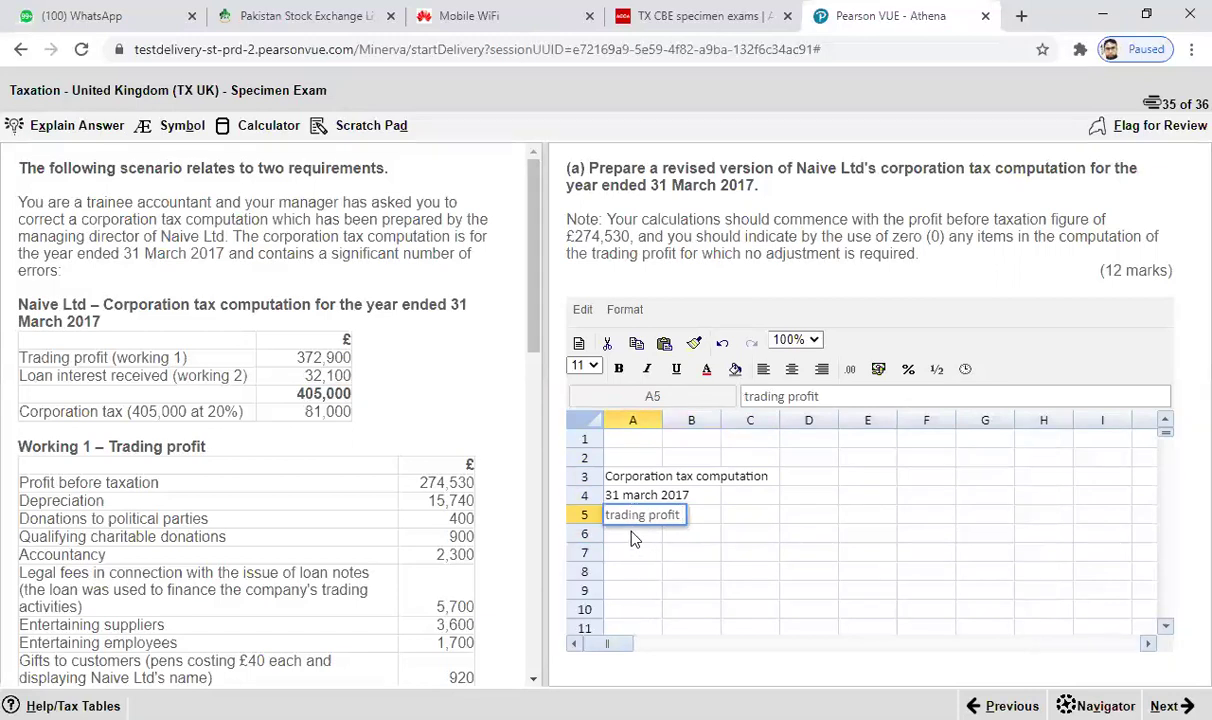
left_click(632, 534)
type("l")
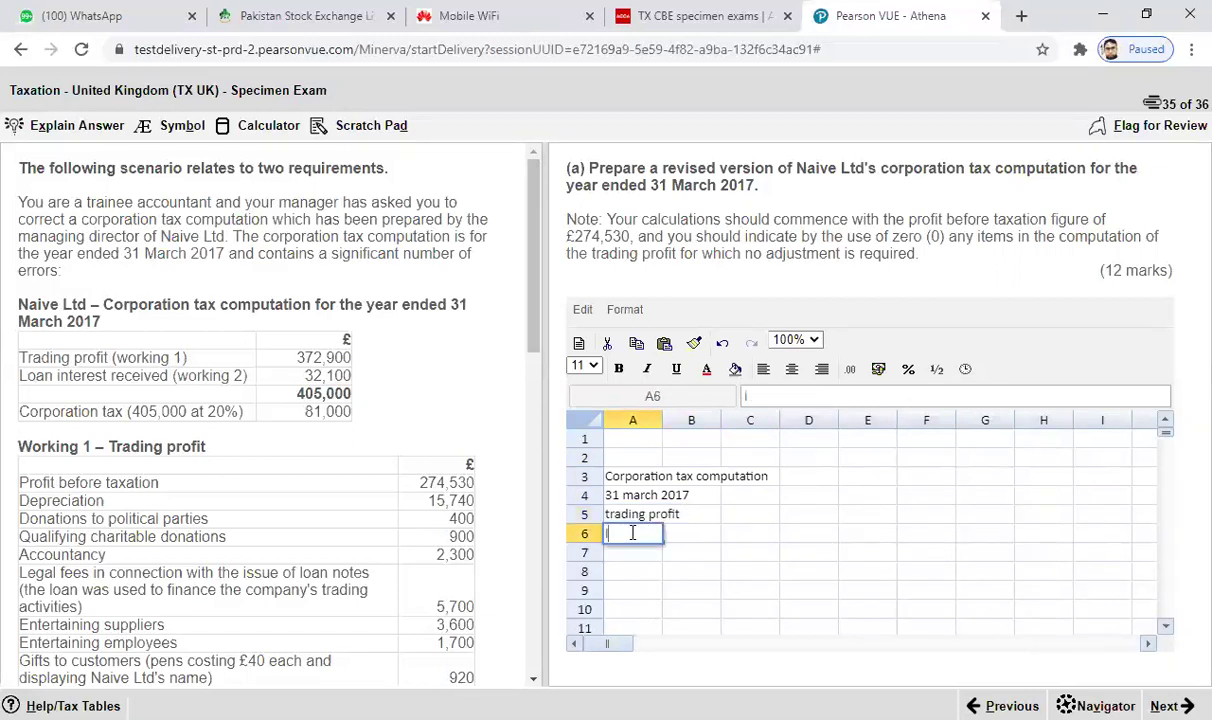
type("oan interest")
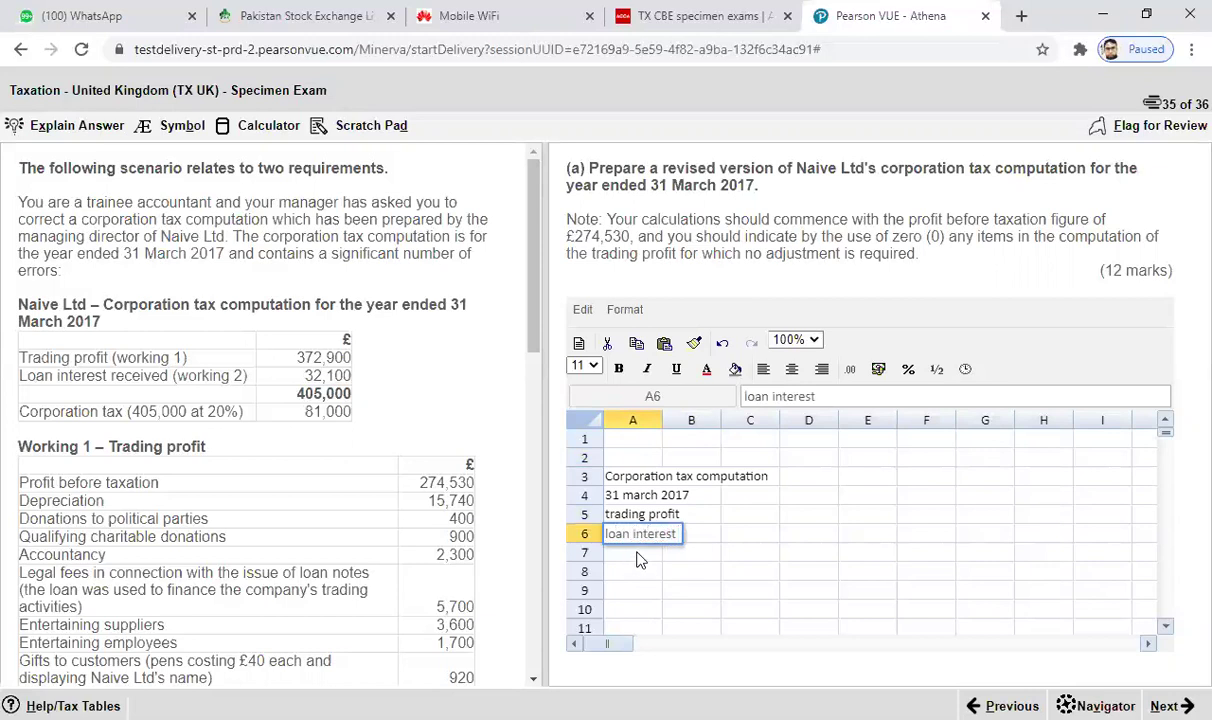
left_click(640, 555)
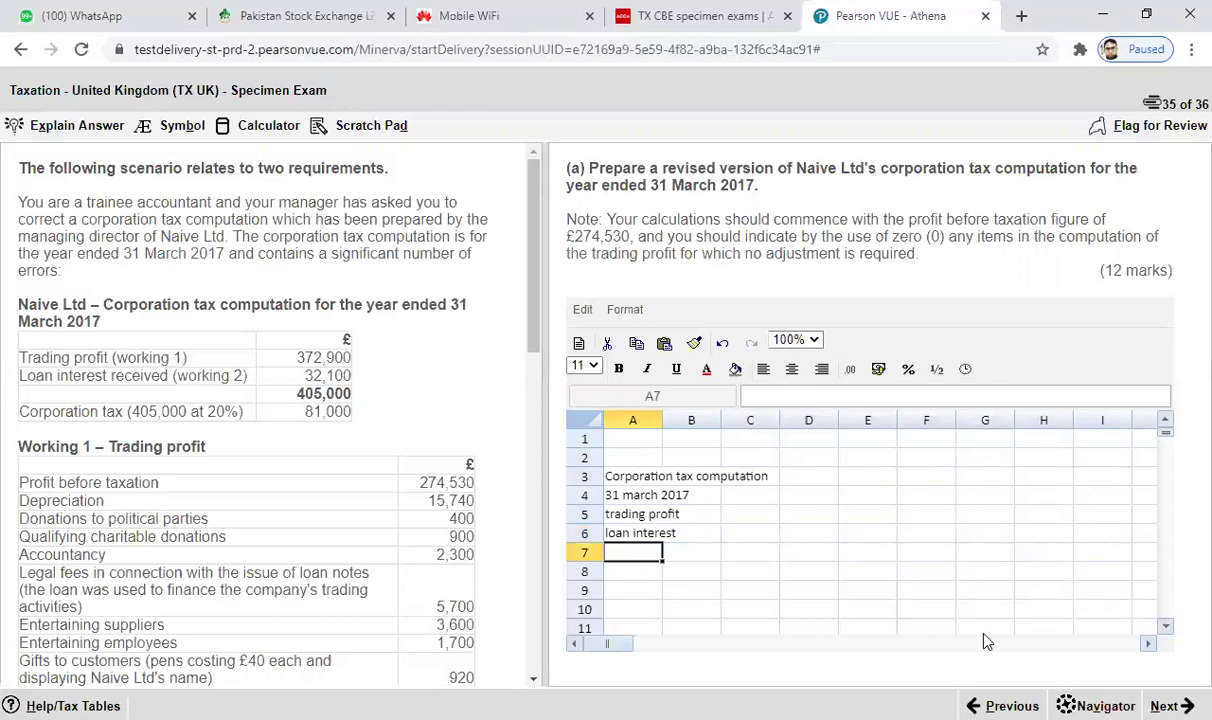
- Add the labels "TTP" in A8, "Tax rate" in A9 and "CT" in A10
left_click(638, 580)
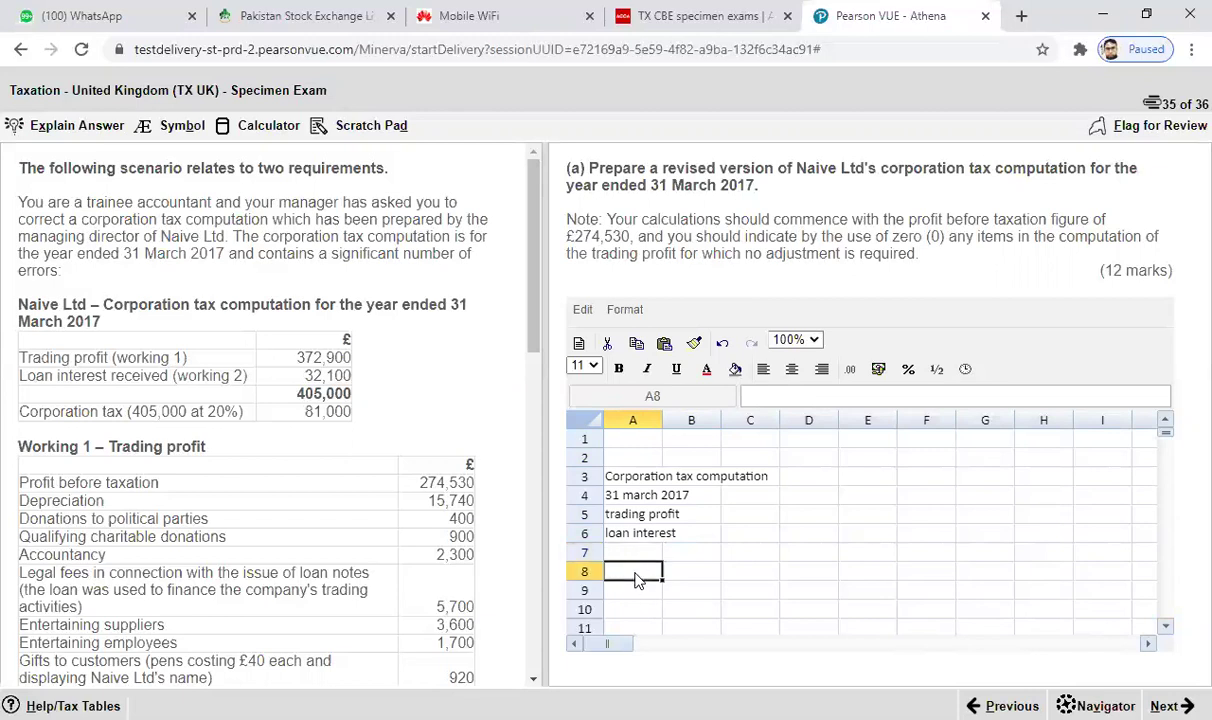
type("TTP")
left_click(636, 593)
type("Tax rate")
left_click(636, 617)
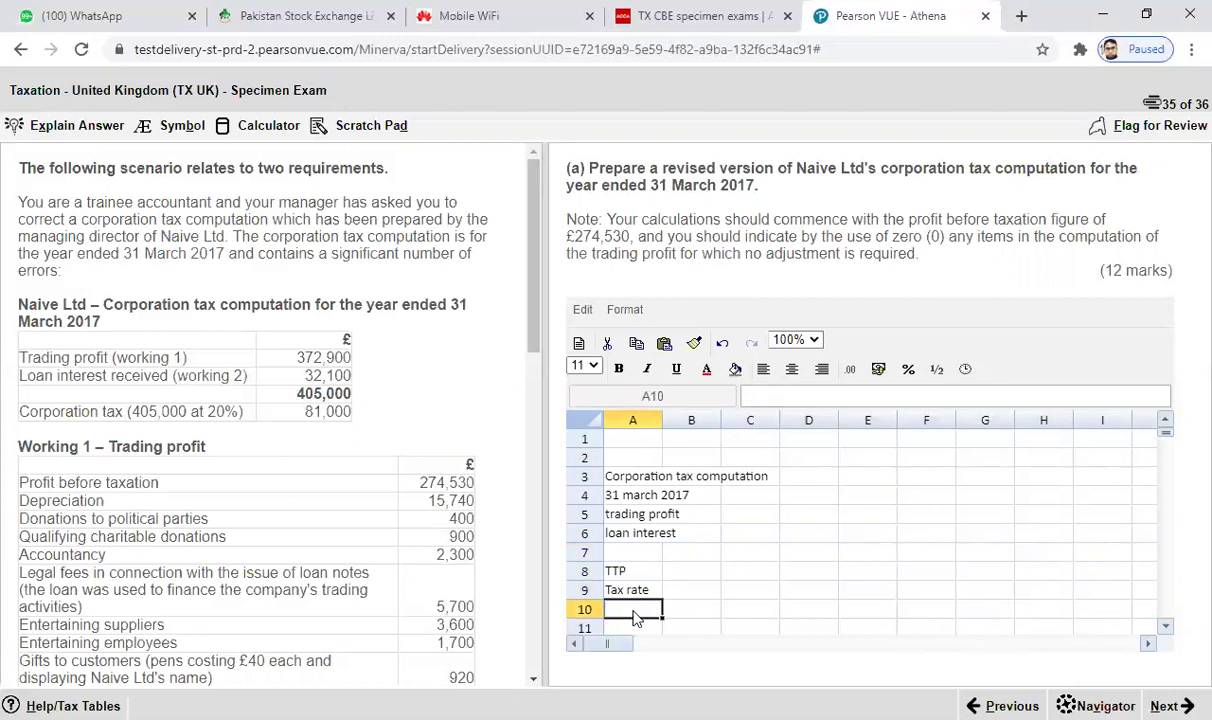
type("CT")
left_click(786, 611)
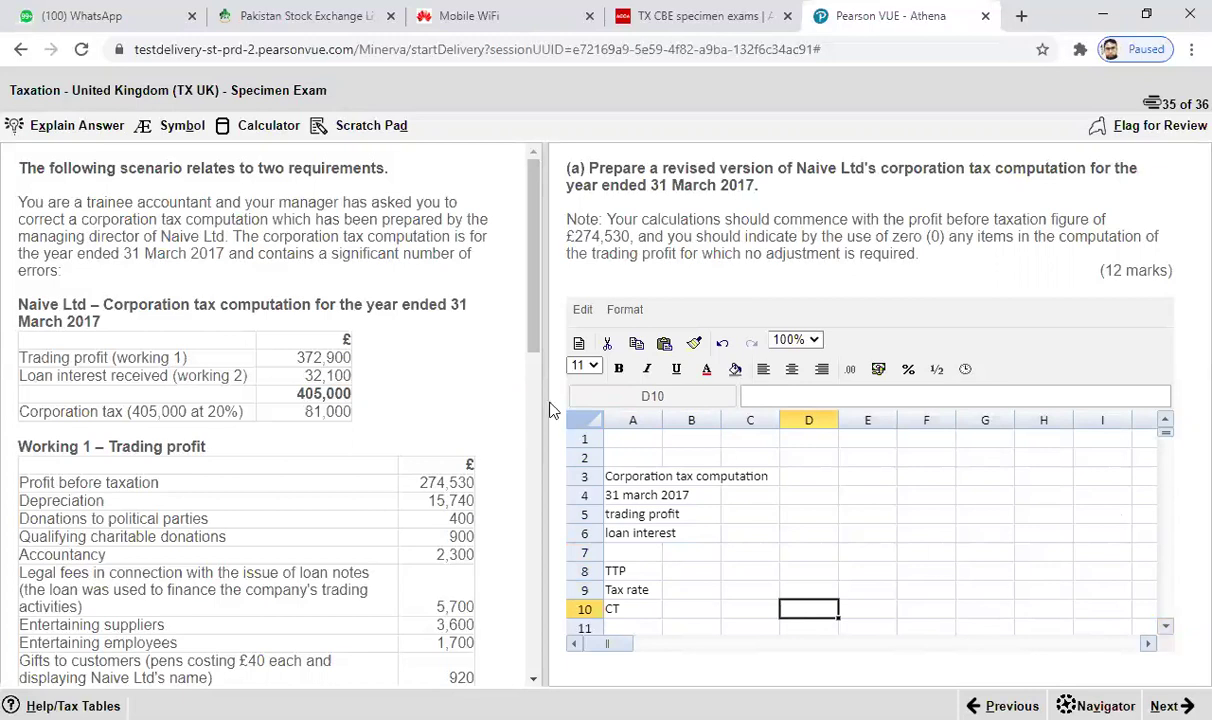
- Widen the answer area and make the computation heading in row 3 and the date in row 4 bold
left_click_drag(528, 402, 490, 400)
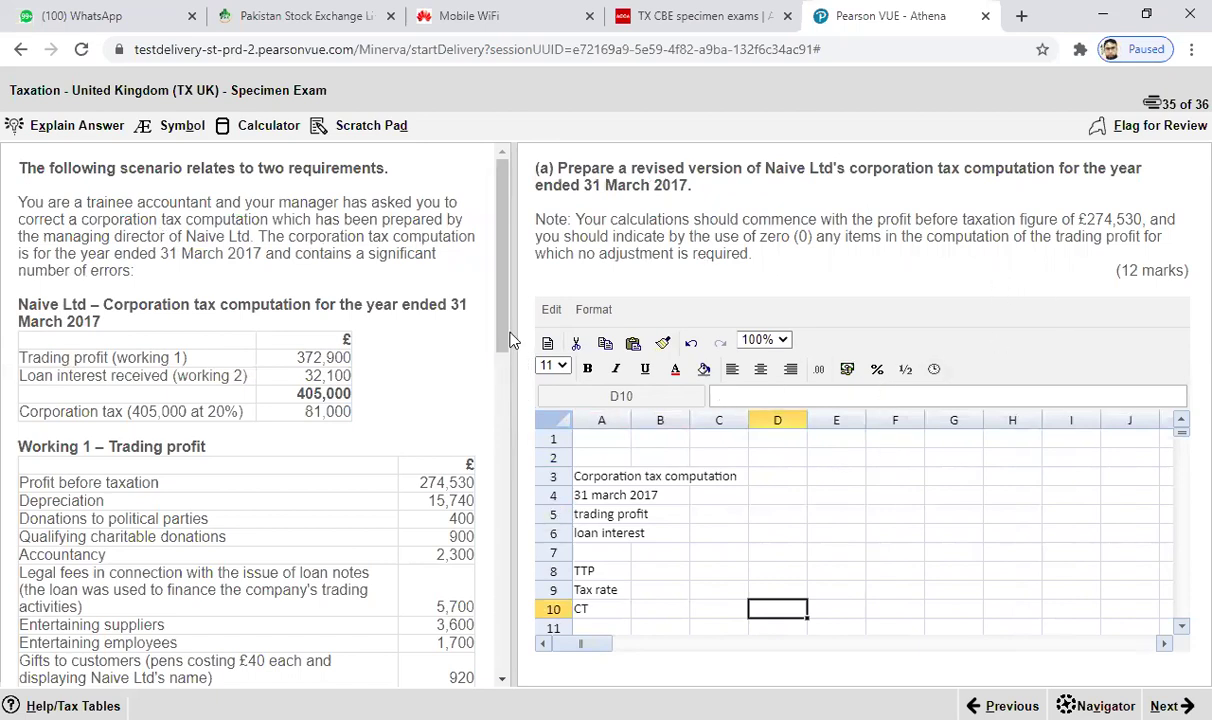
left_click_drag(512, 336, 480, 337)
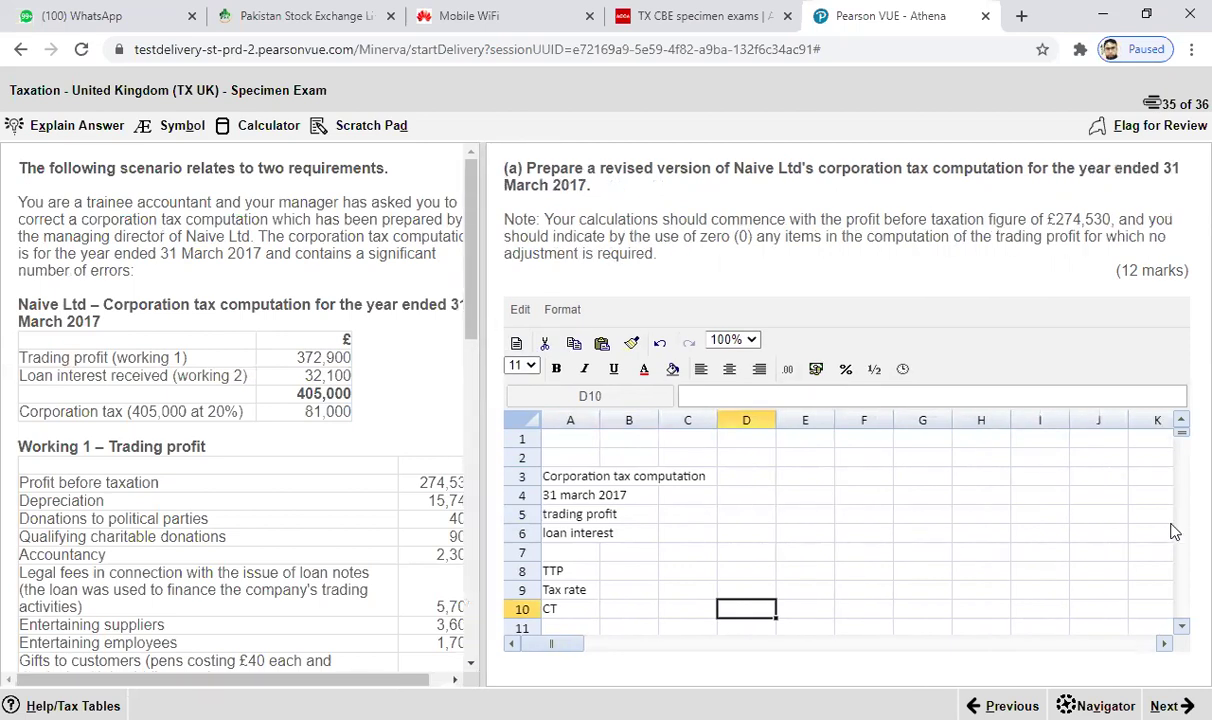
left_click(549, 480)
left_click_drag(549, 484, 716, 480)
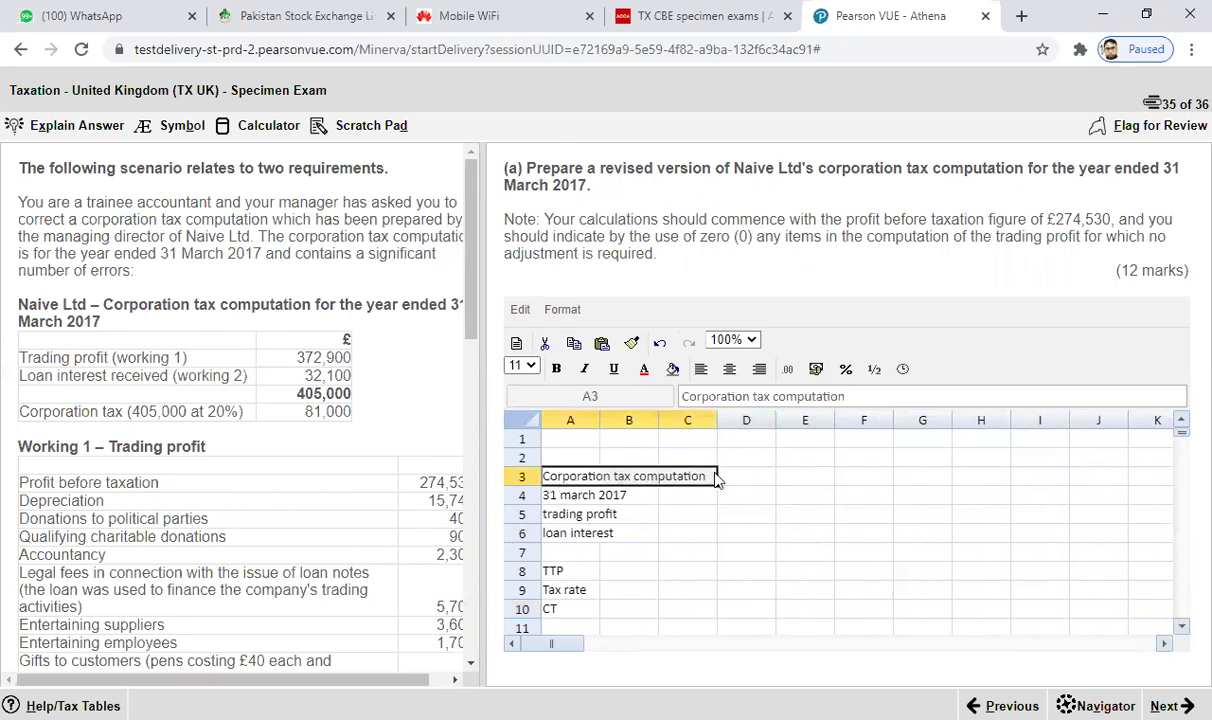
key("ctrl+b")
left_click_drag(548, 500, 626, 500)
key("ctrl+b")
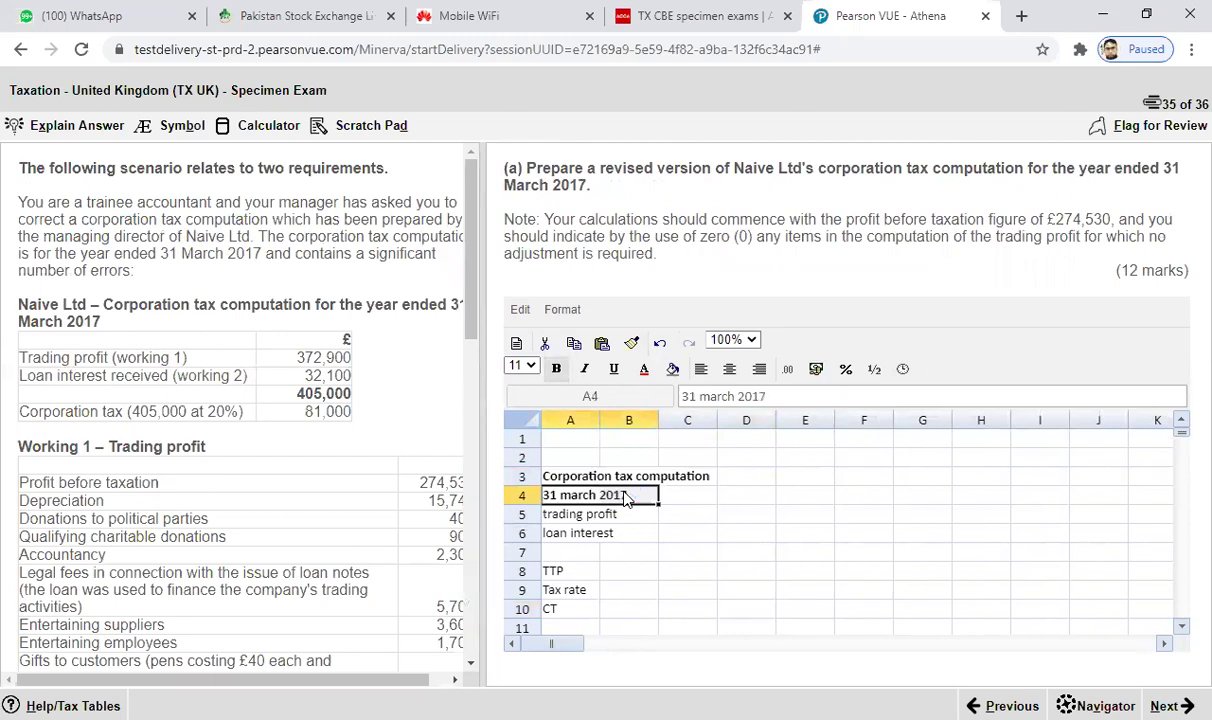
left_click(760, 594)
left_click(669, 609)
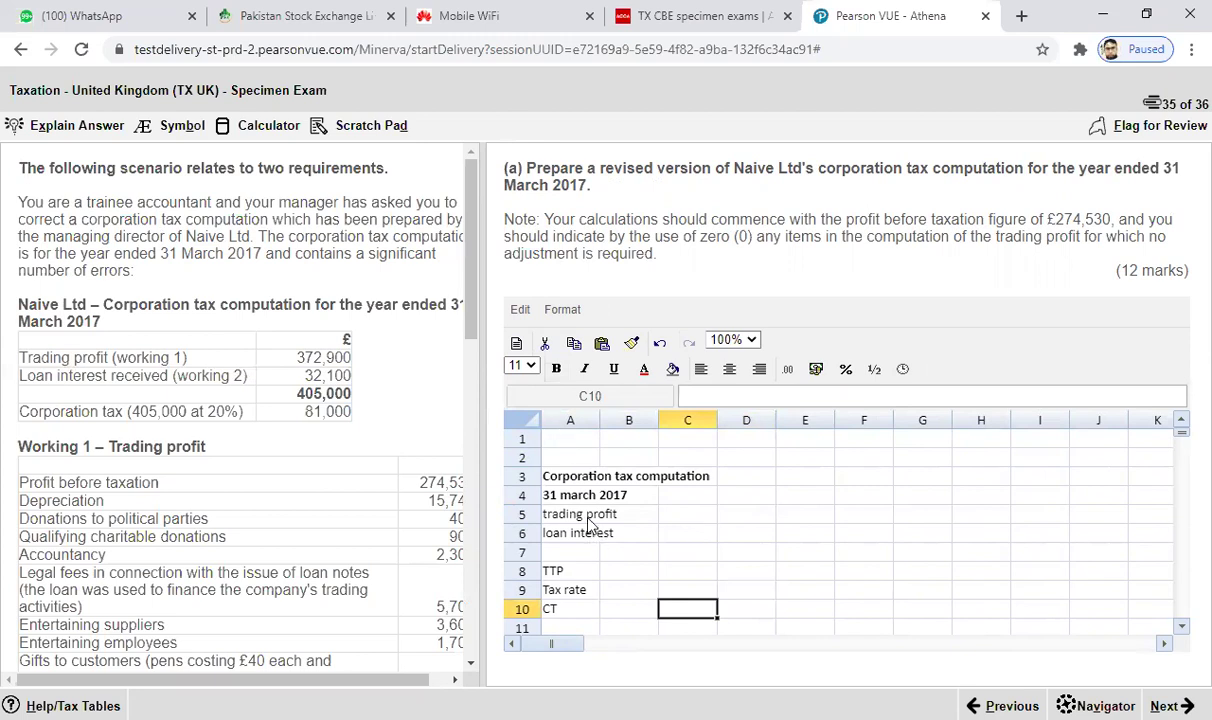
- Widen the scenario area to fit the full Working 1 table and add a bold "trading profit" heading in A13
left_click_drag(475, 284, 475, 342)
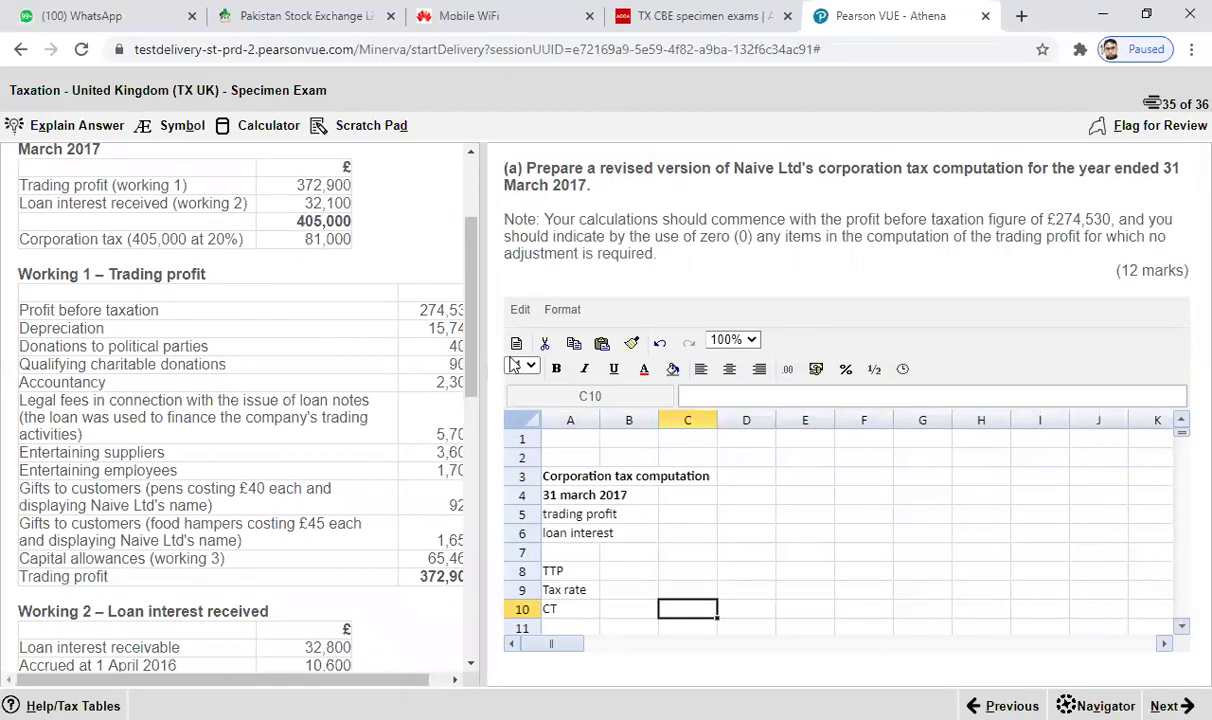
left_click_drag(489, 345, 529, 356)
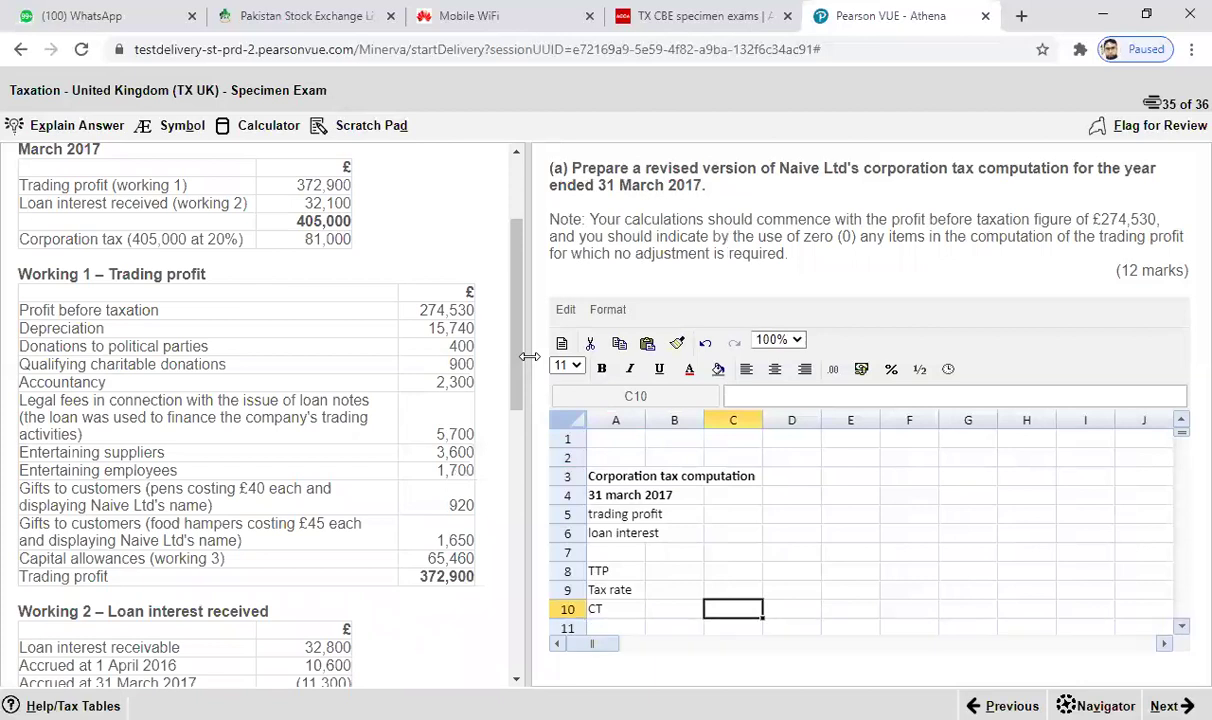
left_click(1182, 627)
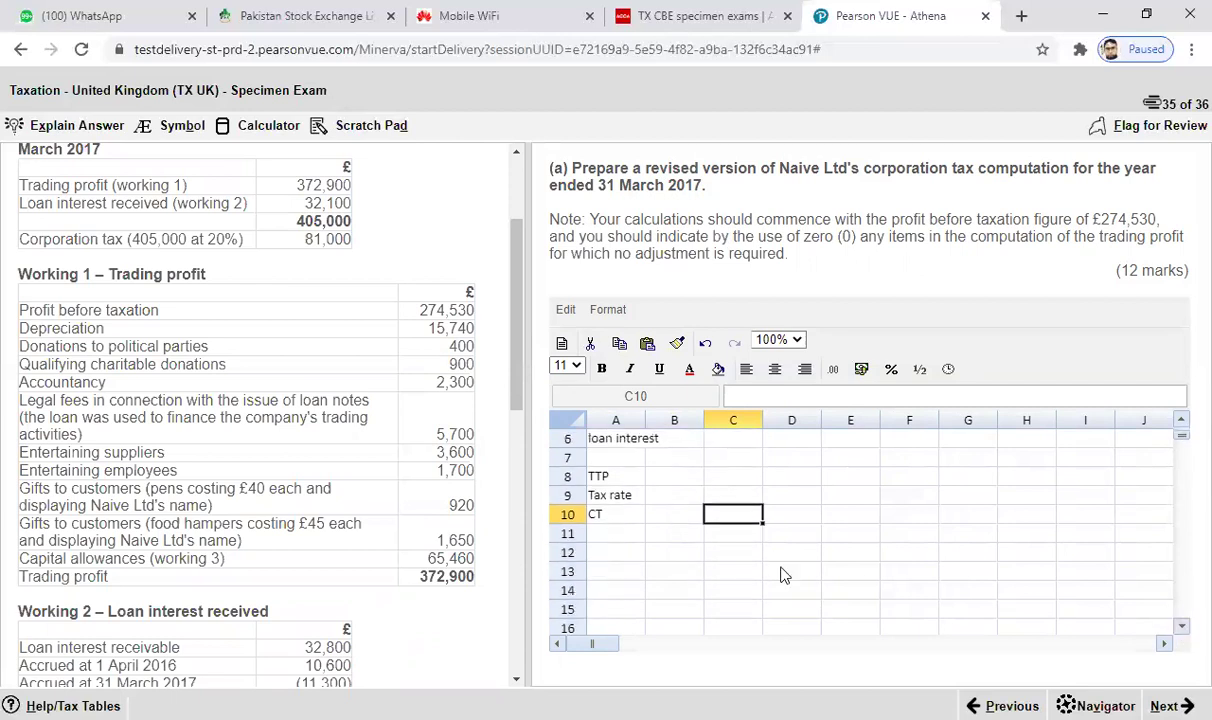
double_click(618, 573)
type("trading profit")
left_click(652, 595)
left_click(617, 576)
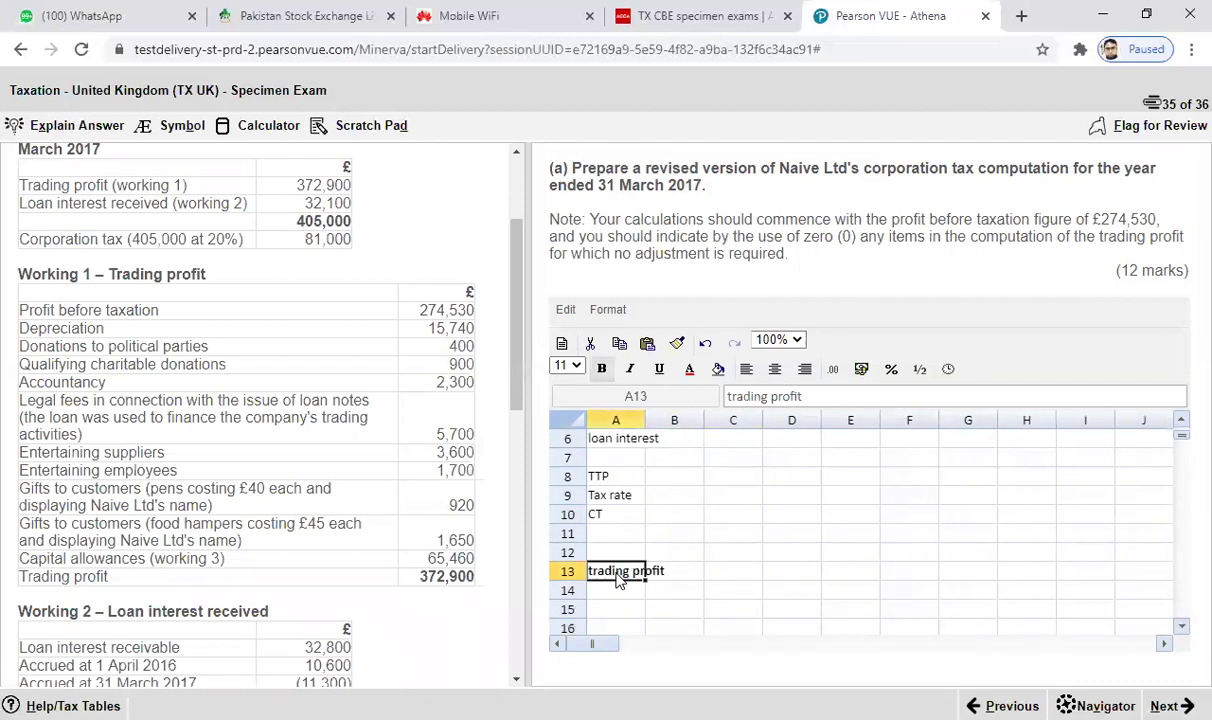
key("ctrl+b")
left_click(676, 610)
- Add the profit before tax line with "PBT" in A14 and 274530 in B14
left_click(615, 594)
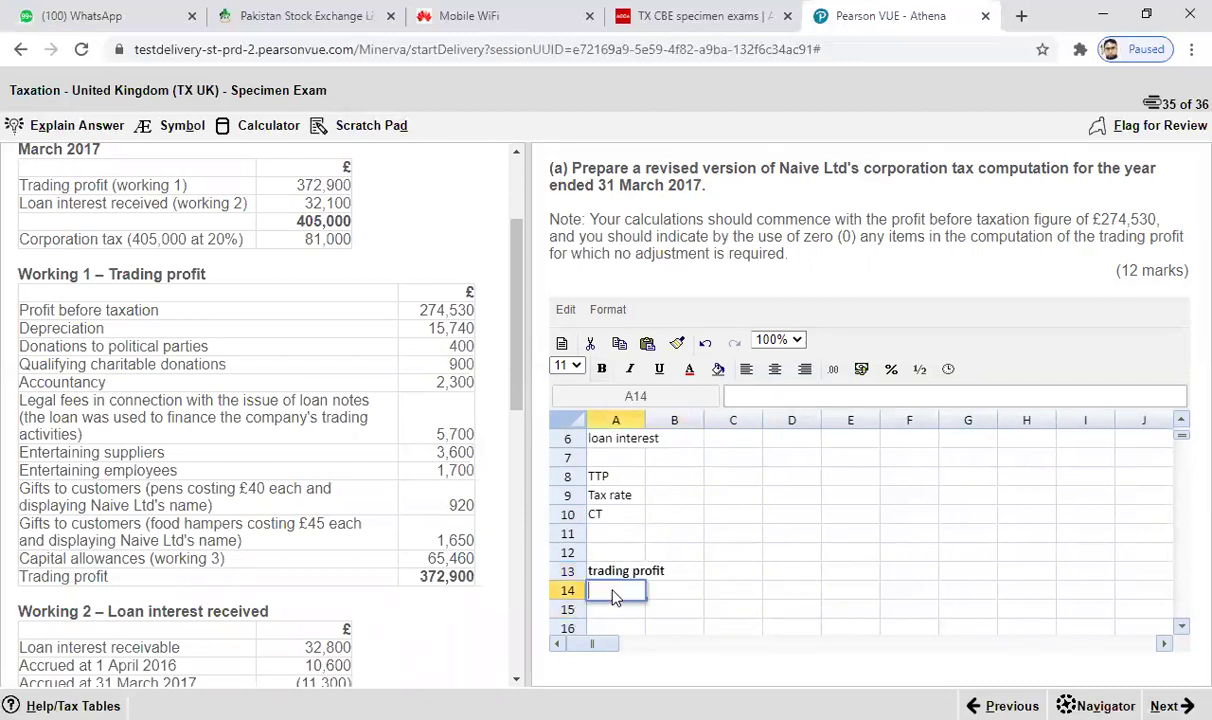
type("PBT")
left_click(680, 596)
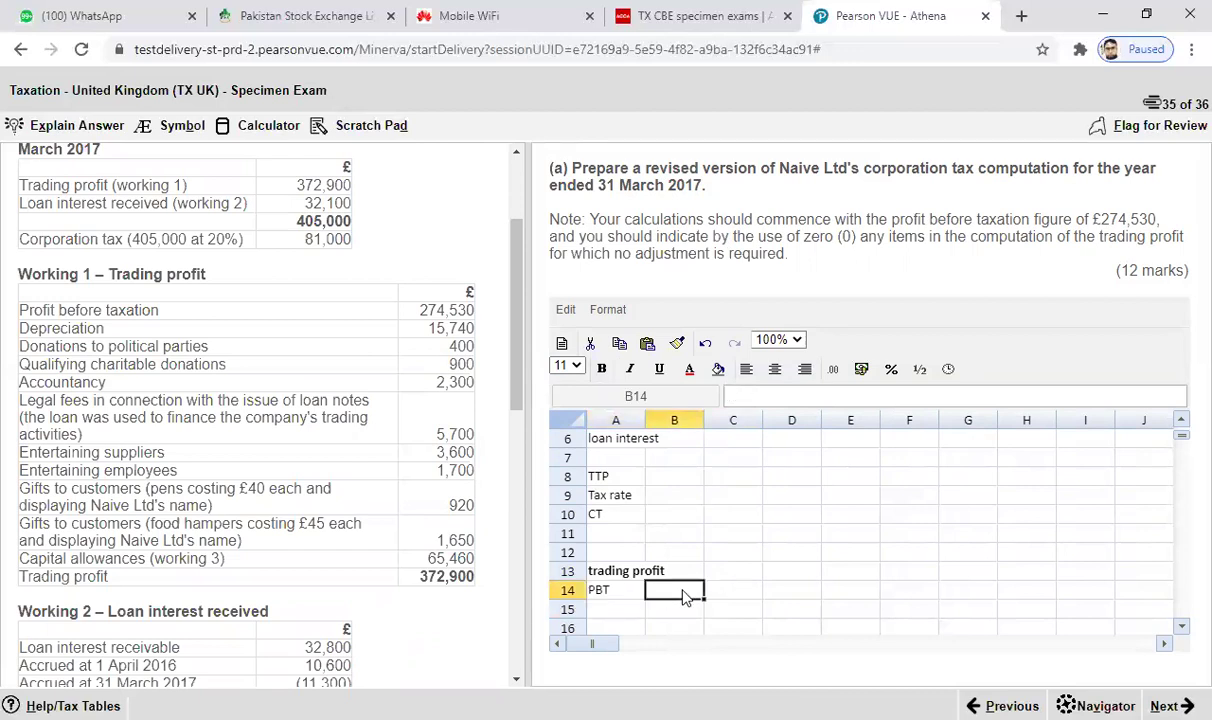
type("2")
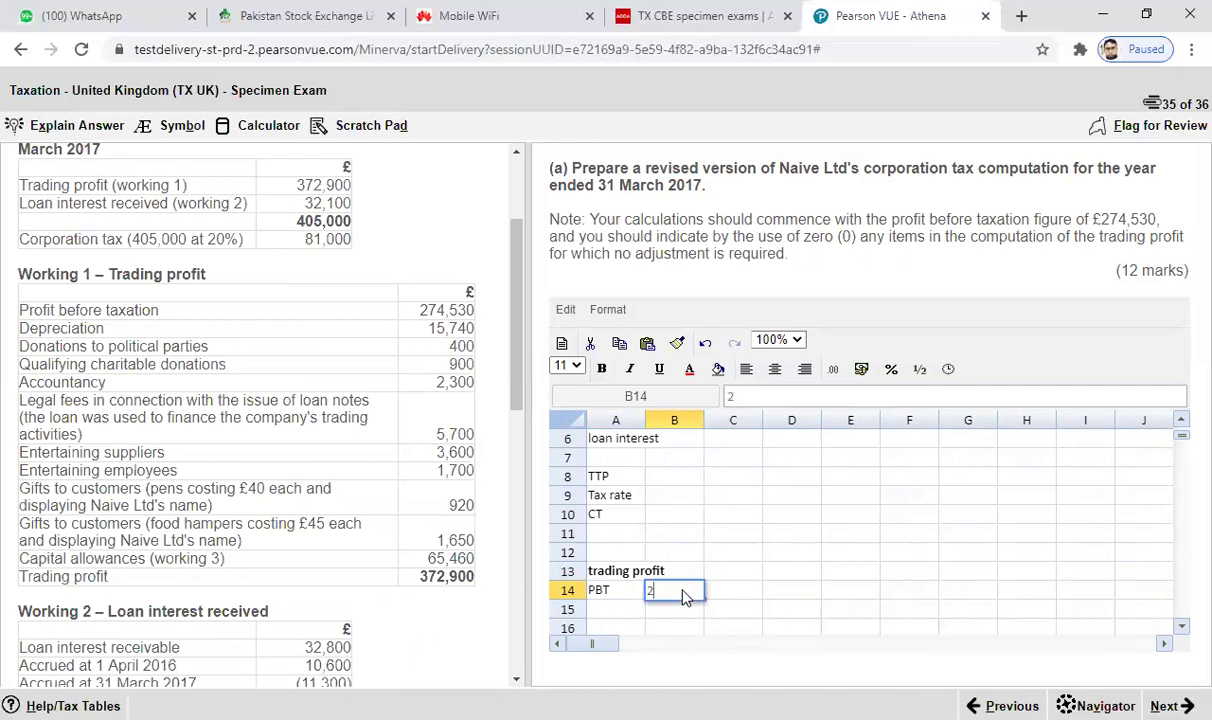
type("74530")
- Add the line "Depreciation" in A15 with 15740 in B15, widening column A to fit the label
left_click(614, 610)
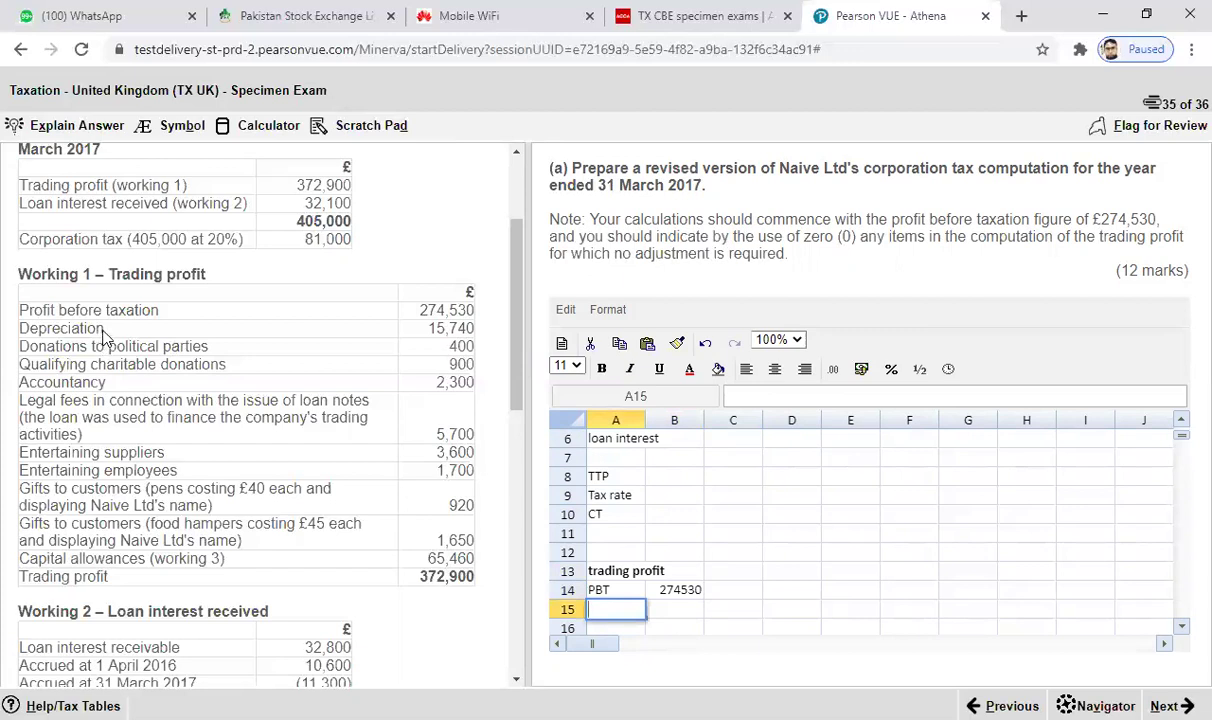
type("Depreciation")
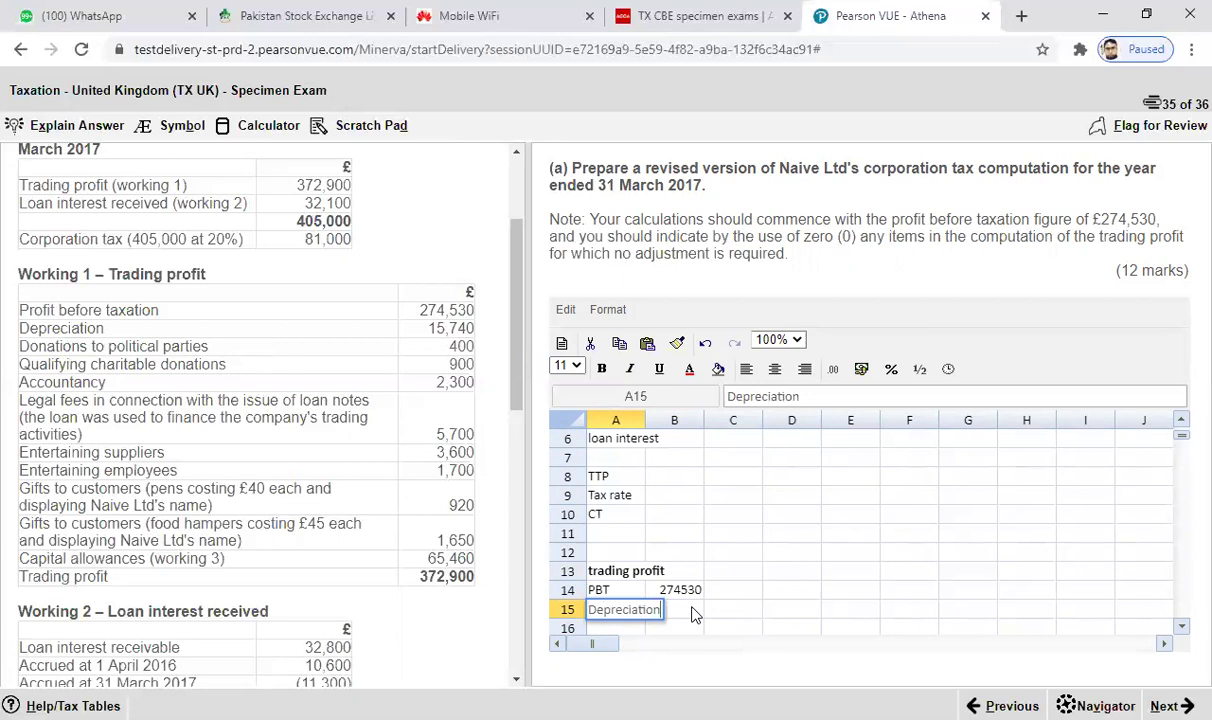
left_click(695, 614)
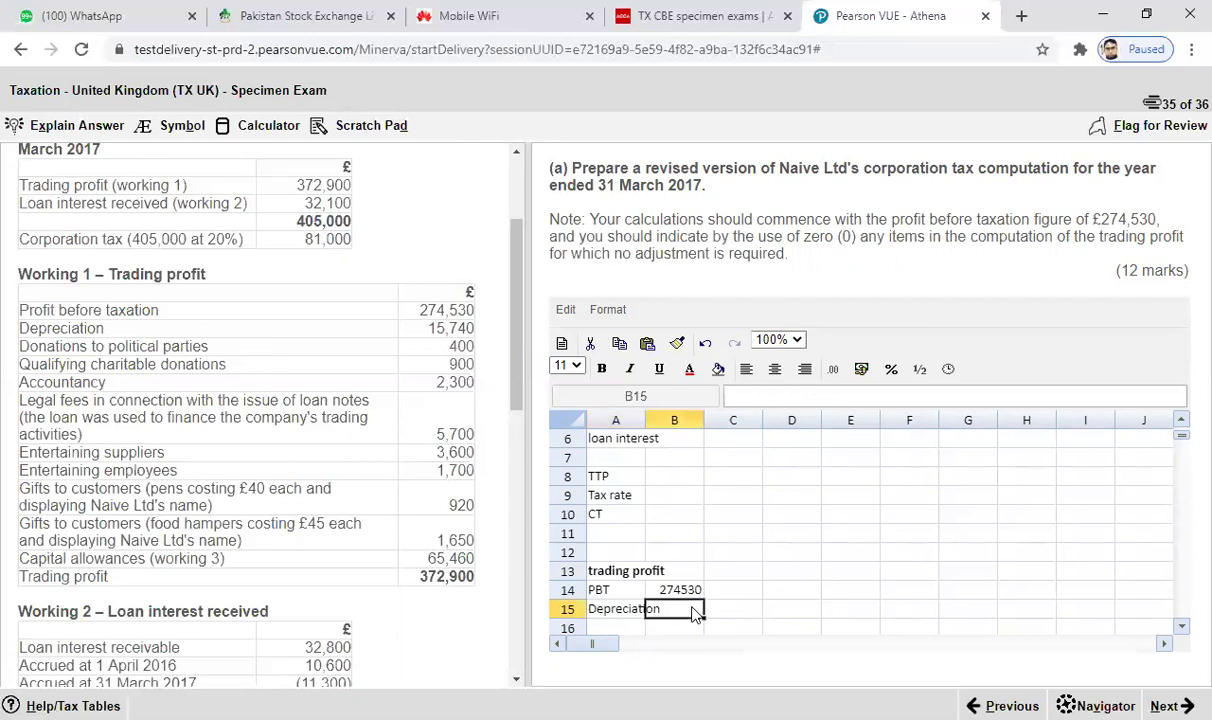
left_click_drag(645, 420, 668, 420)
left_click(805, 612)
left_click(705, 615)
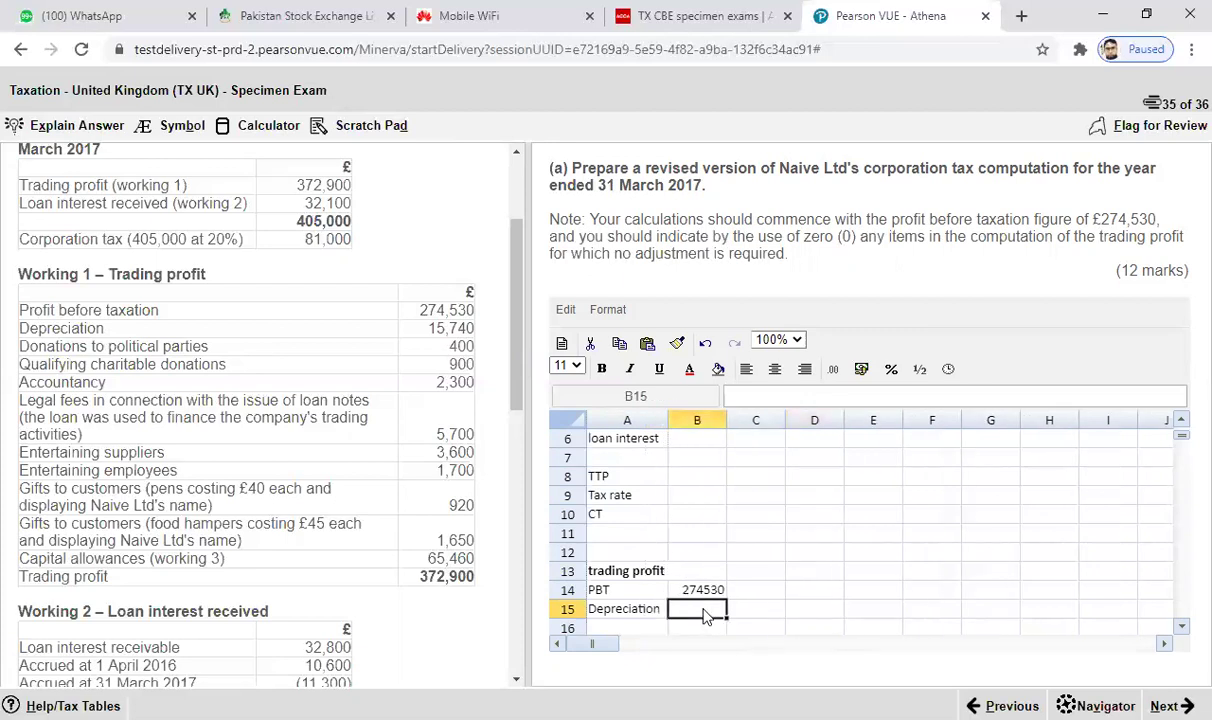
type("15")
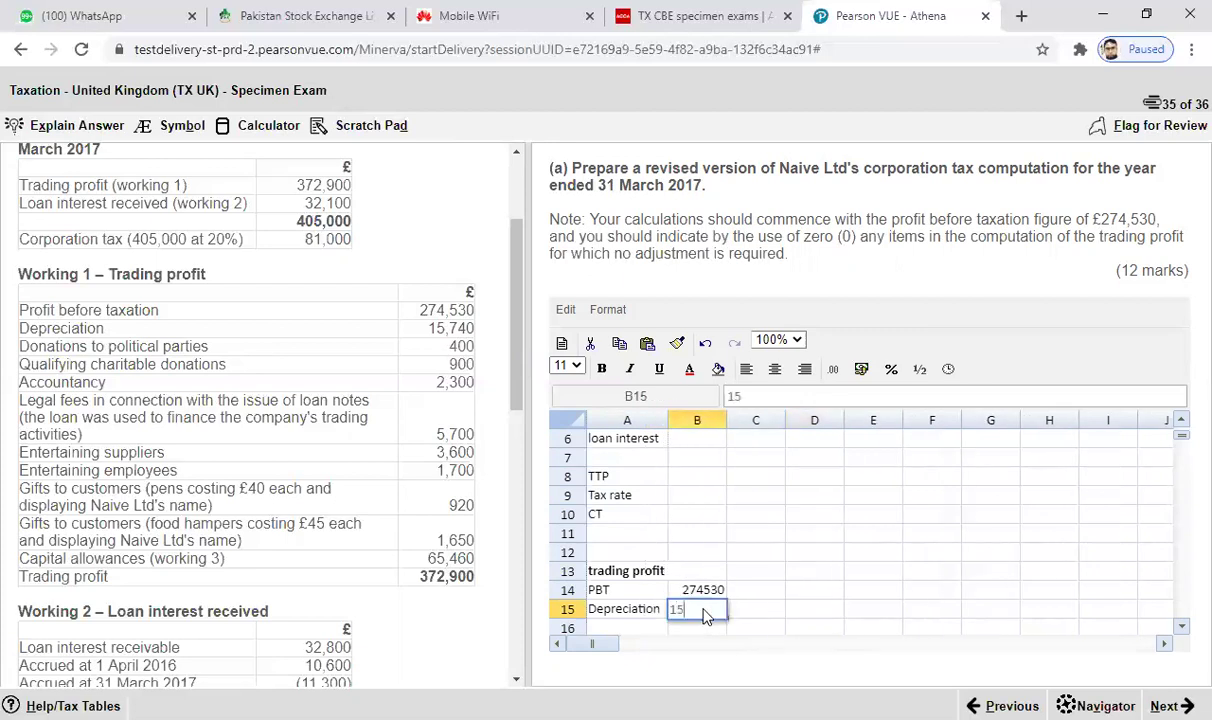
type("740")
key("Return")
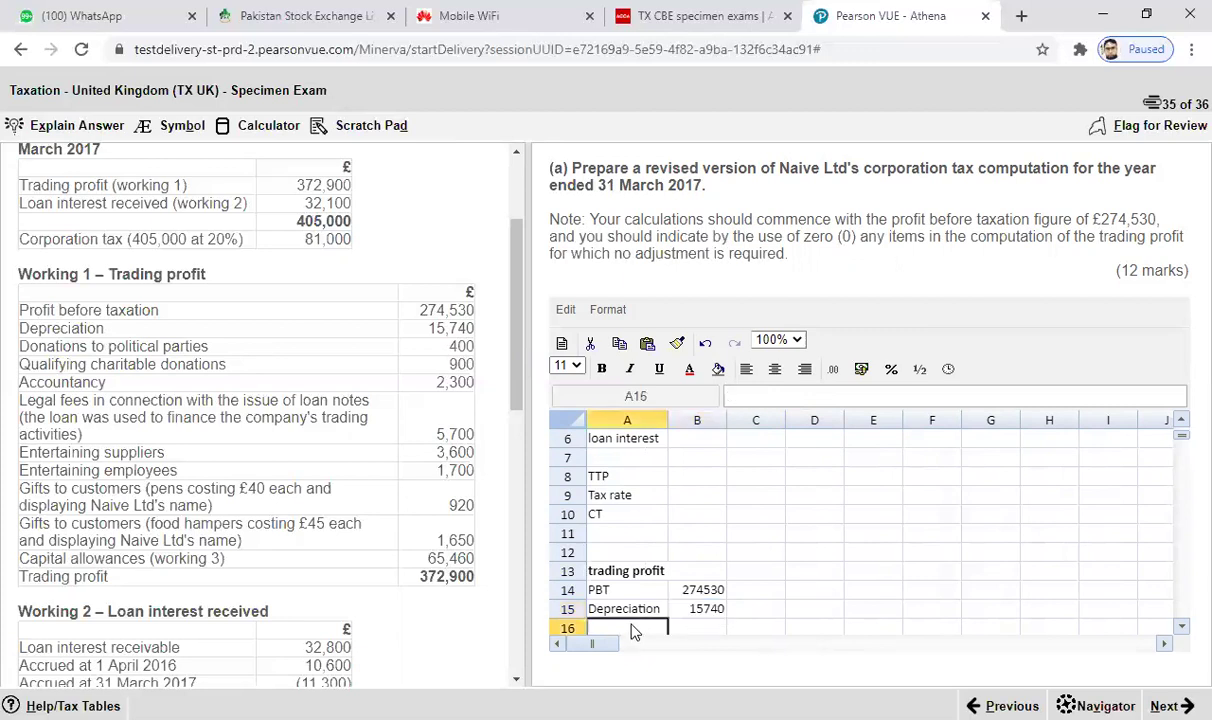
- Add the line "donation" in A16 with 400 in B16
scroll(1183, 627, "down", 4)
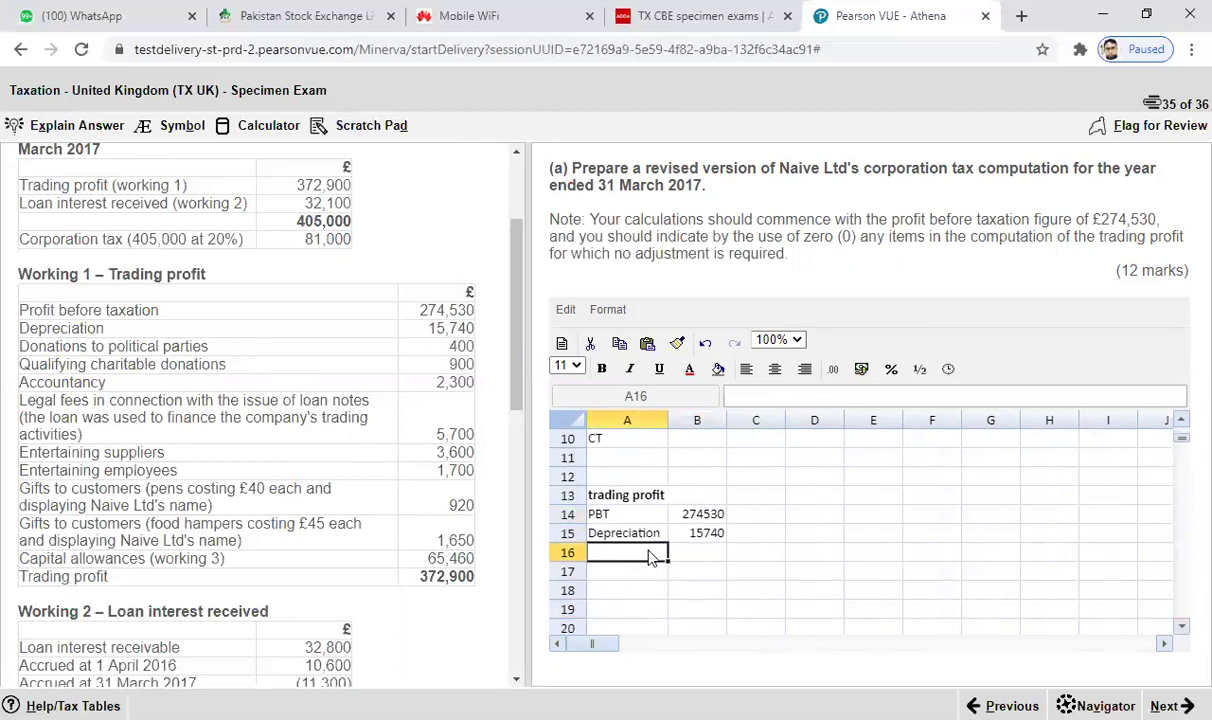
type("donation")
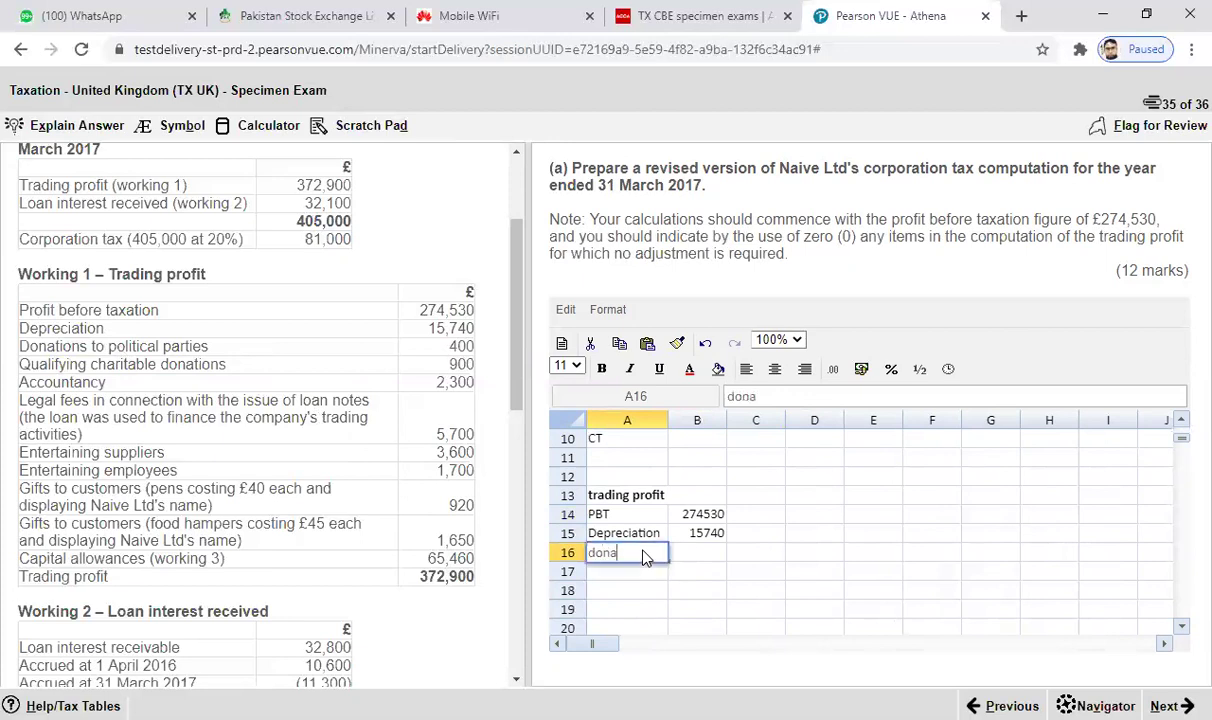
left_click(700, 555)
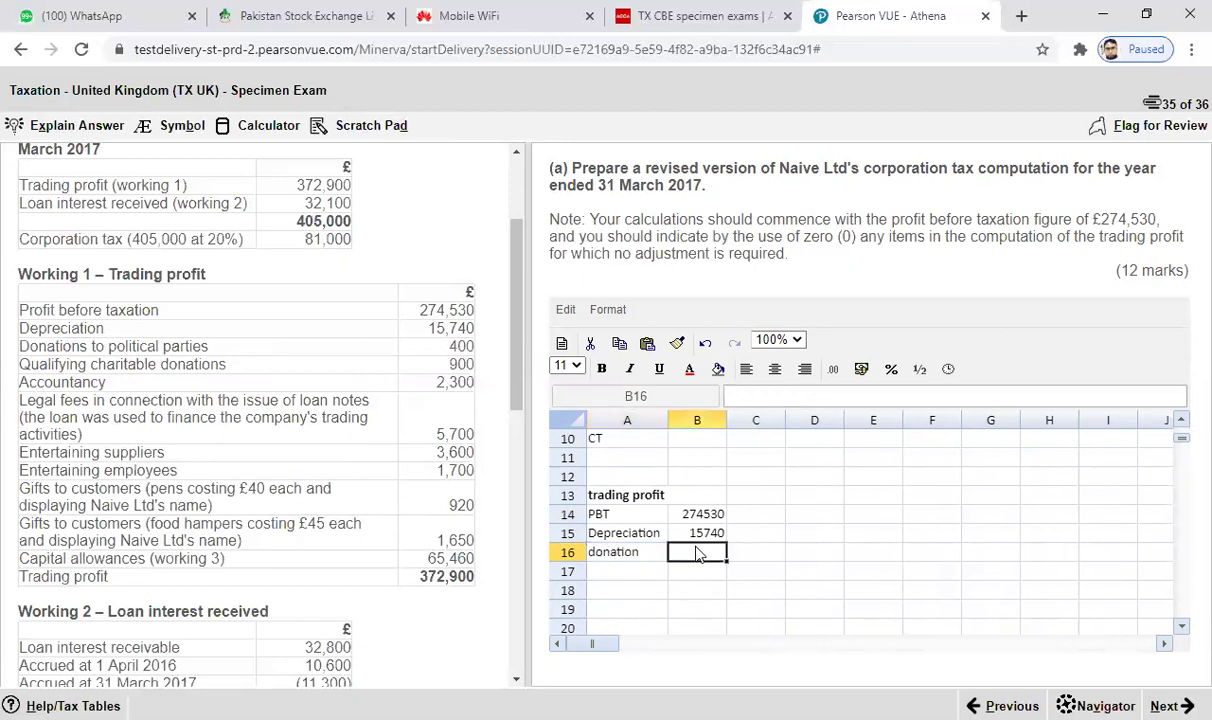
type("400")
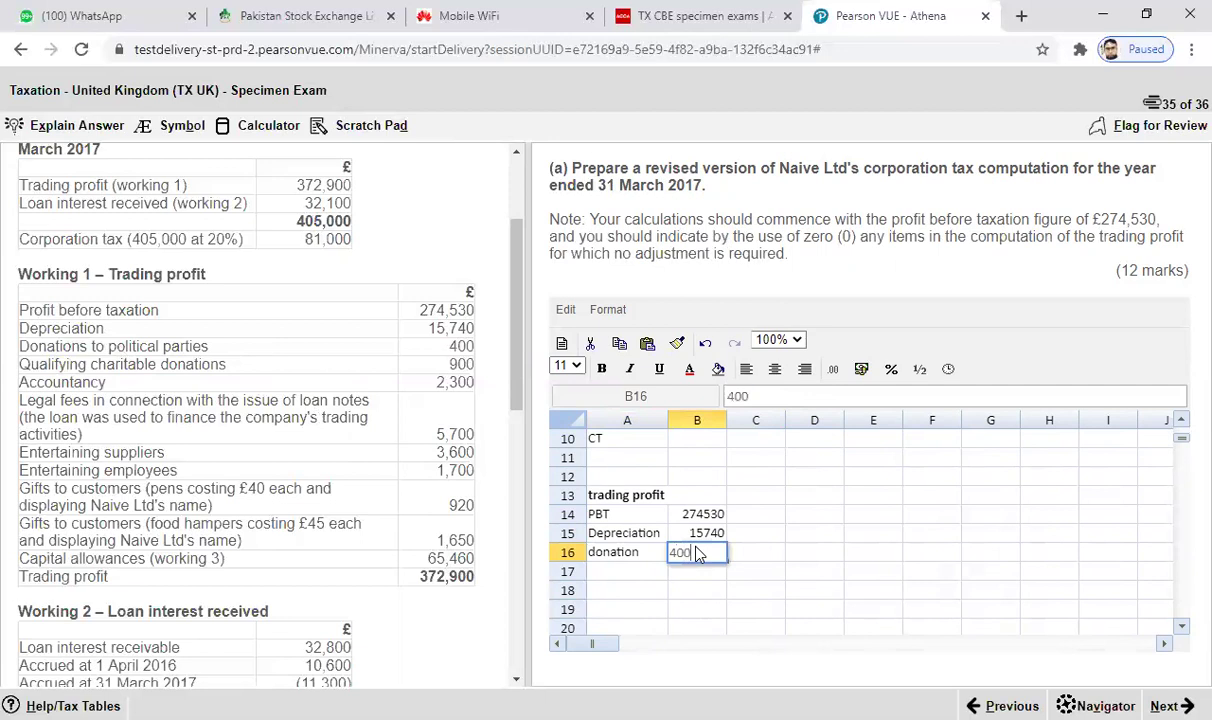
- Add the qualifying charitable donations line with "QCD" in A17 and 900 in B17
left_click(642, 574)
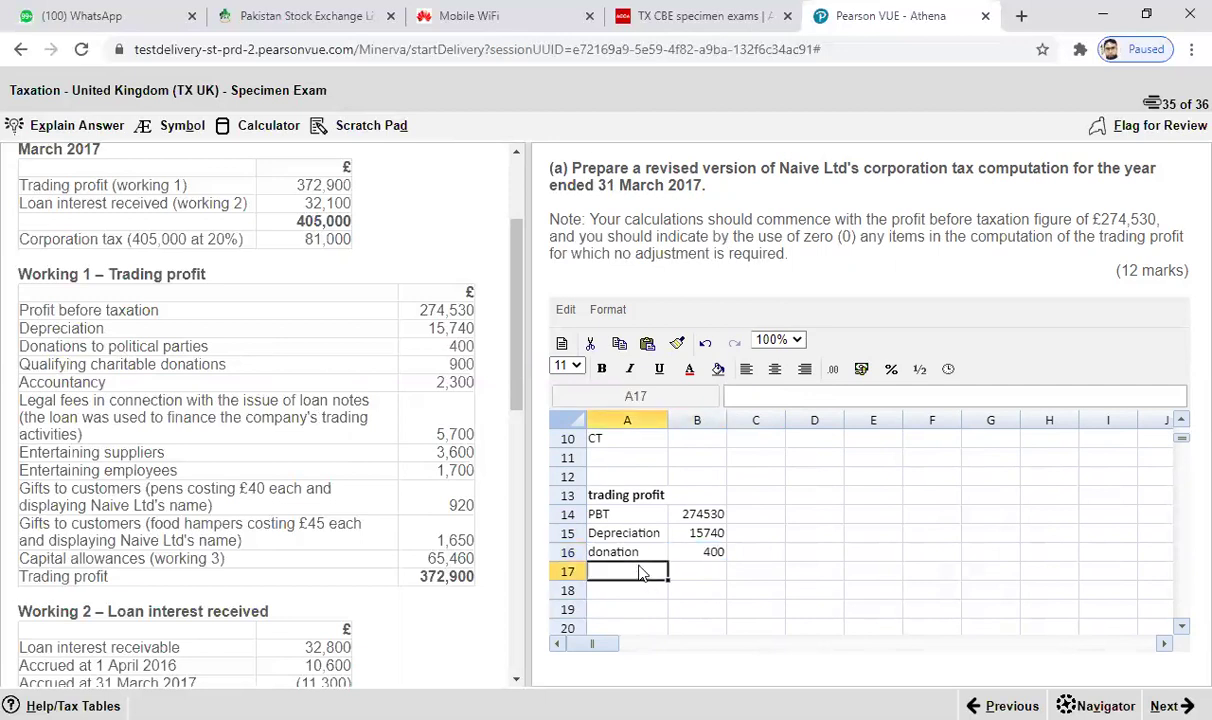
type("QCD")
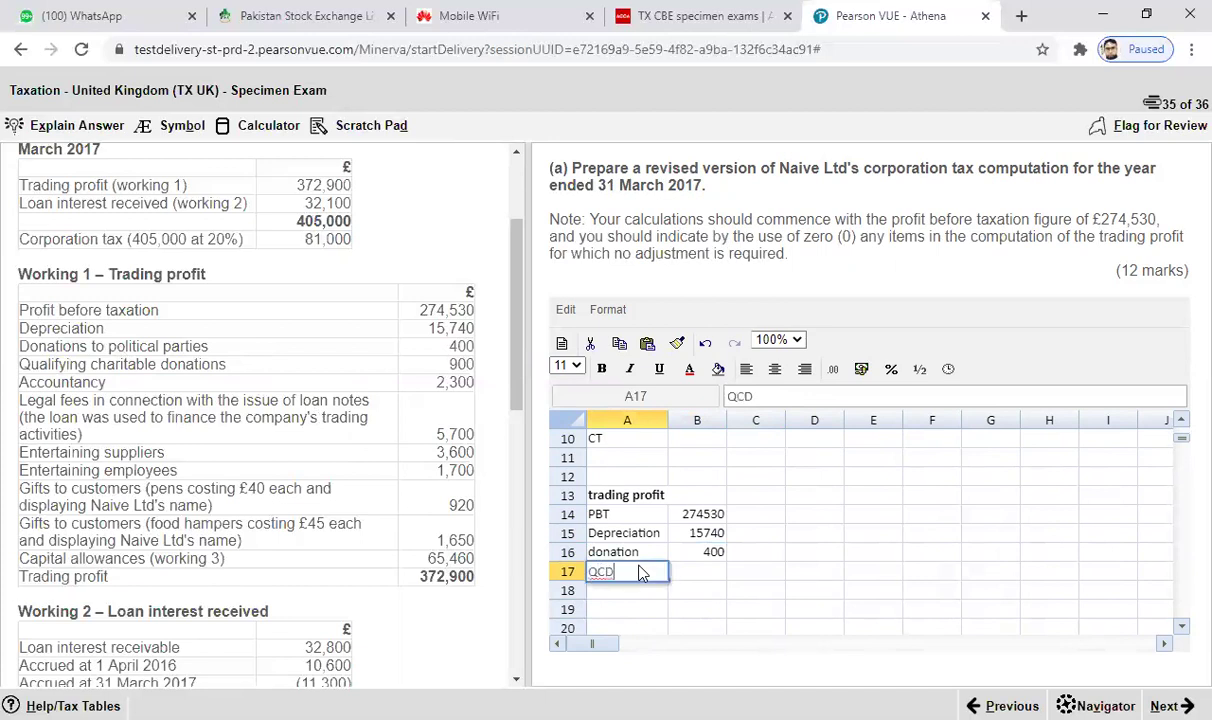
left_click(697, 575)
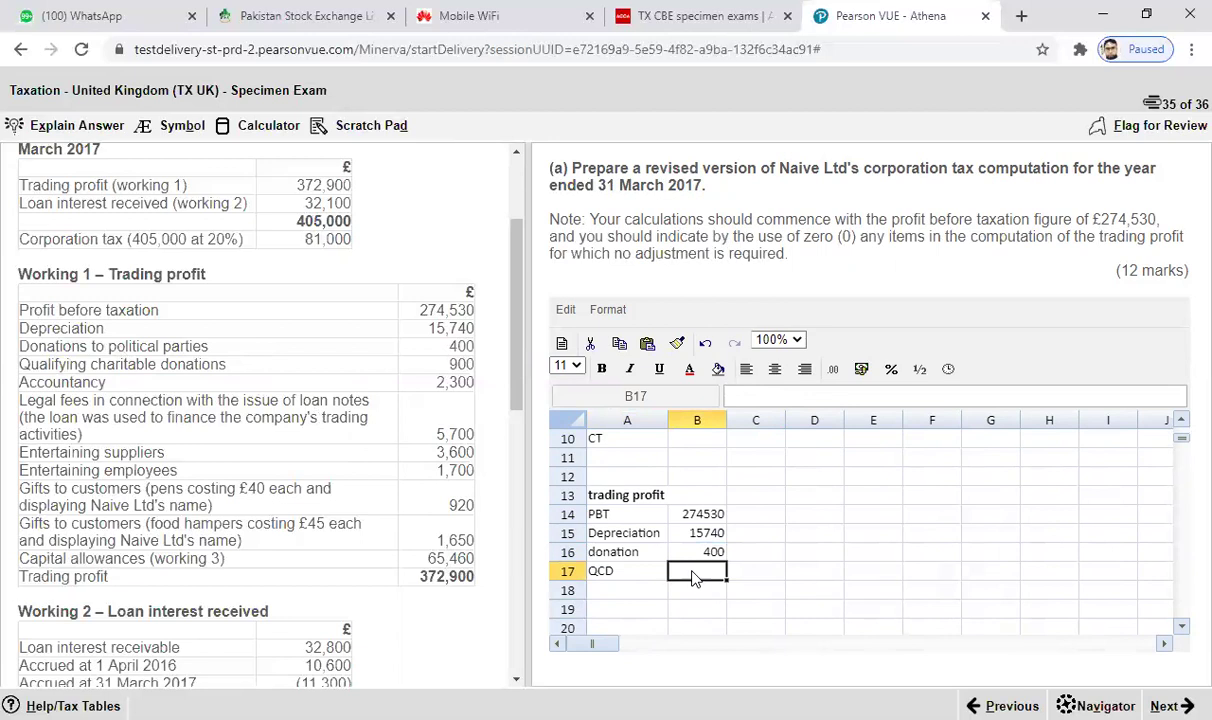
type("900")
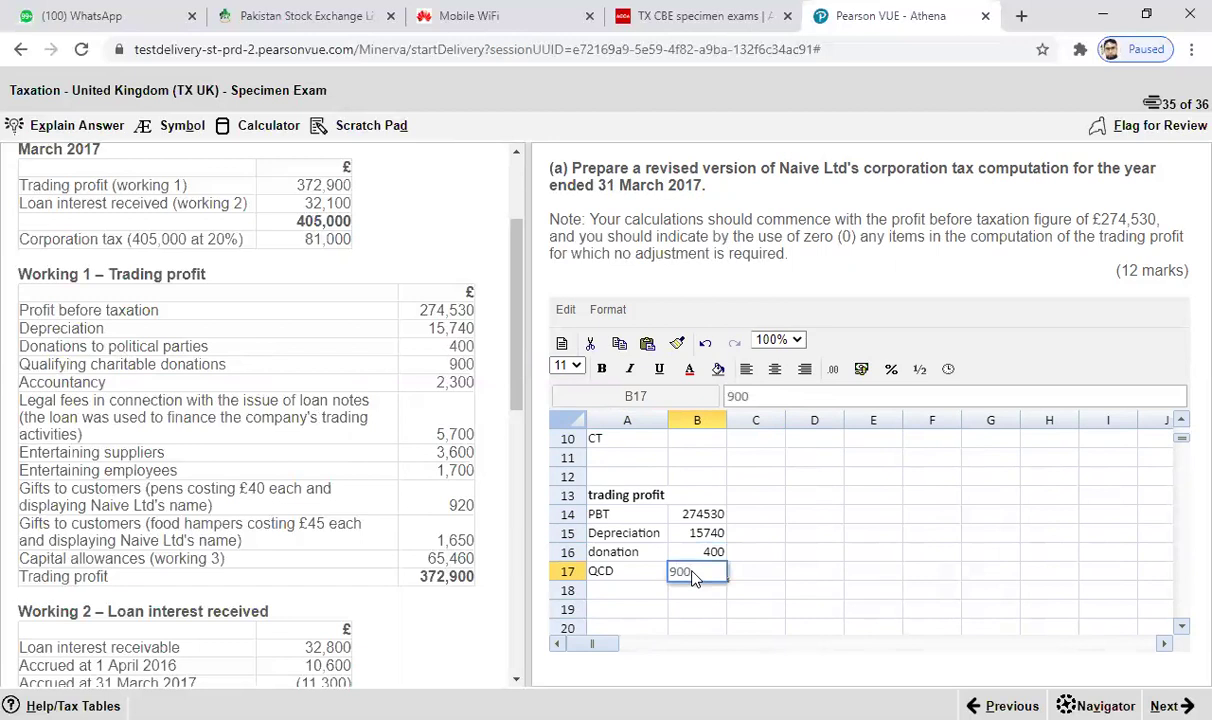
left_click(594, 592)
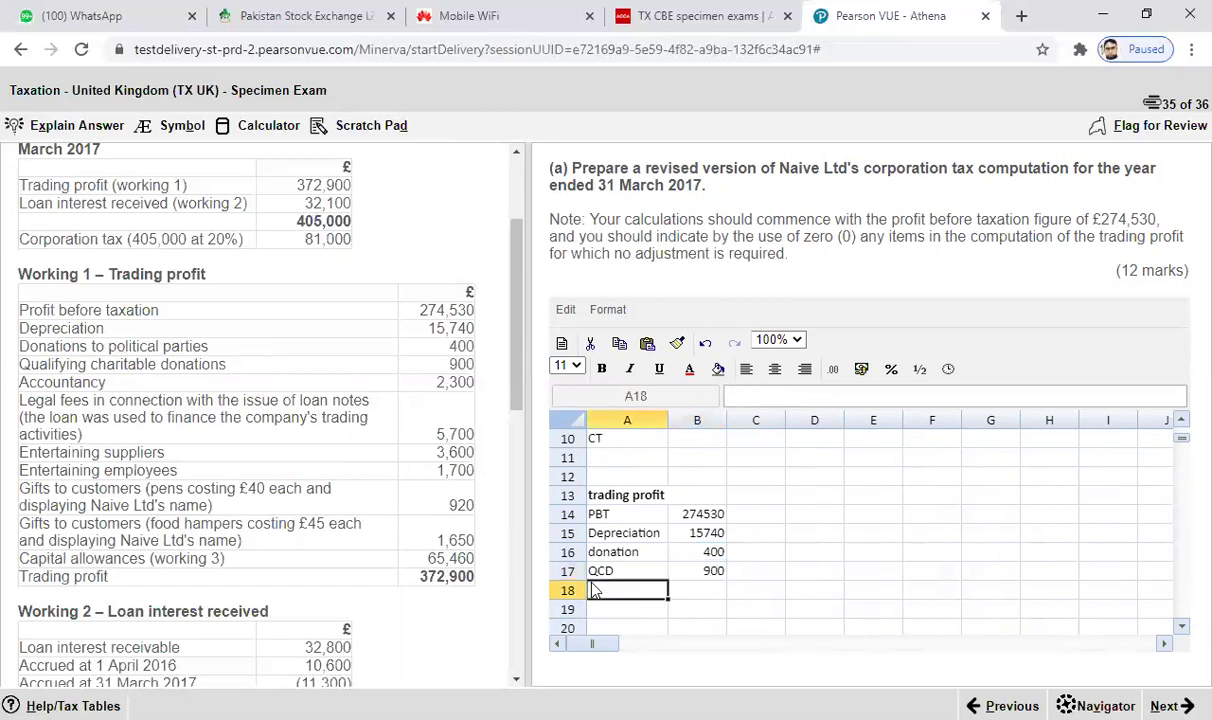
- Enter the label "Less: QCD" in A7 of the corporation tax computation, between the loan interest and TTP lines
left_click(1184, 429)
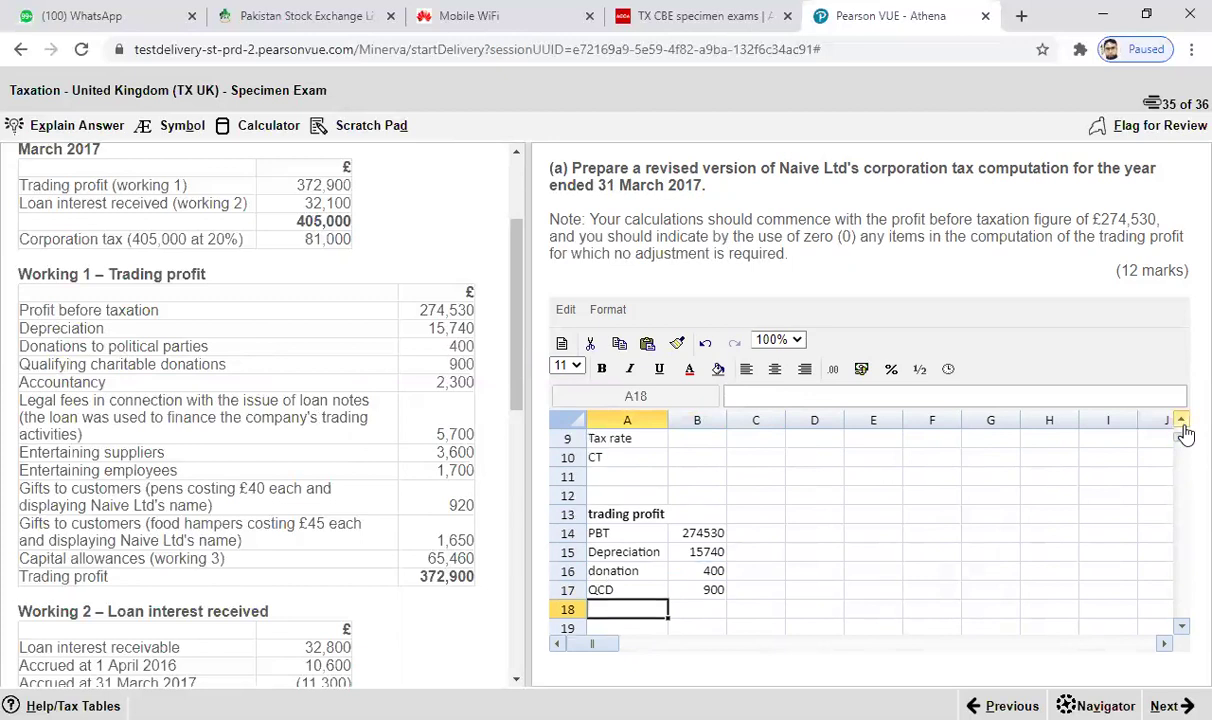
left_click(1183, 430)
left_click(1183, 430)
left_click(1183, 430)
left_click(1183, 430)
left_click(1183, 430)
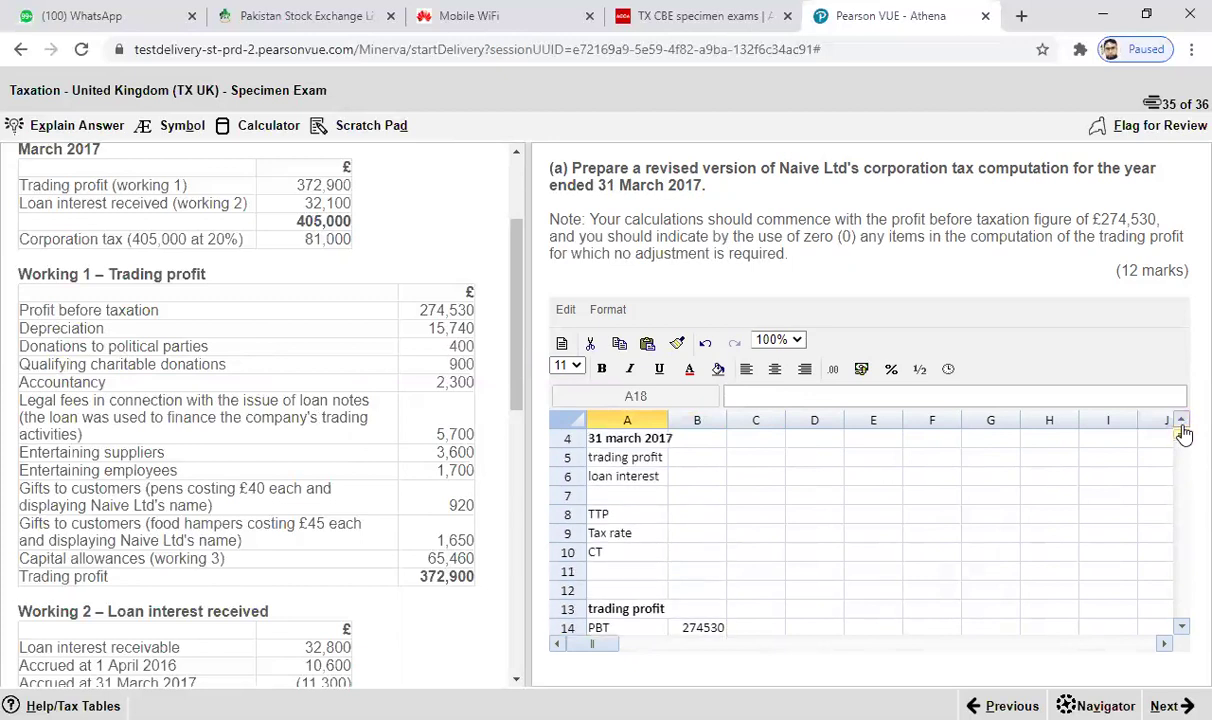
left_click(1183, 430)
left_click(1183, 430)
left_click(1183, 430)
left_click(624, 556)
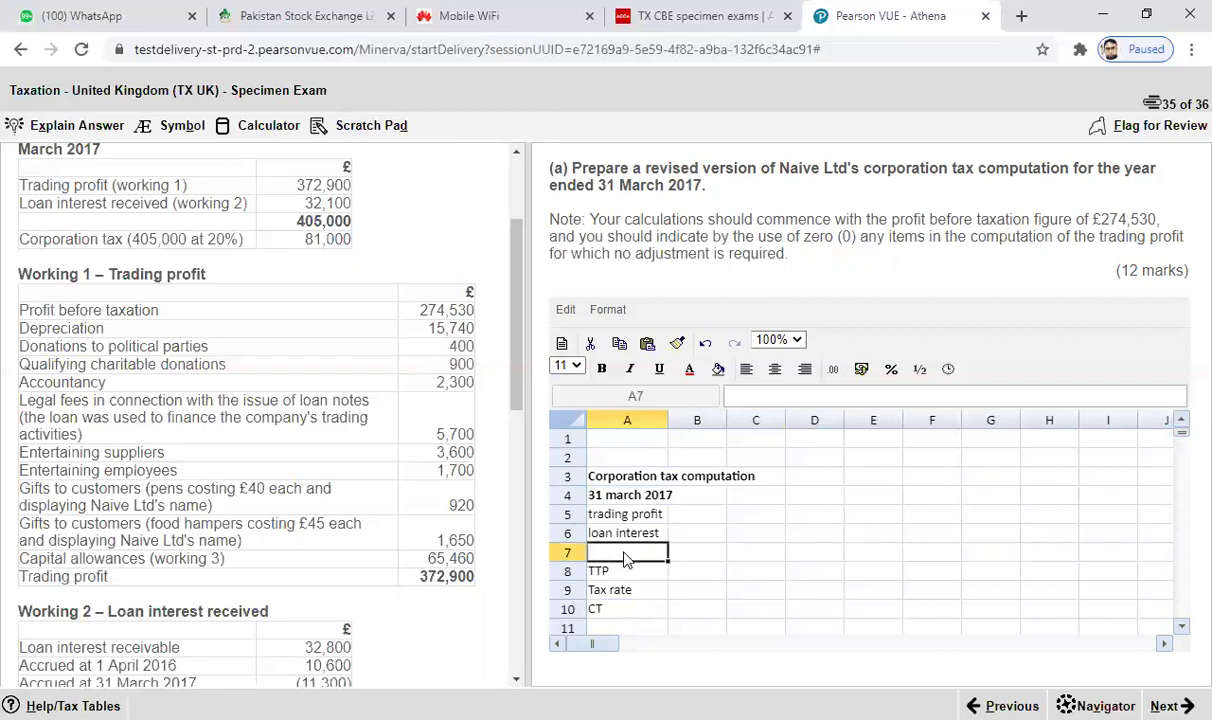
type("Less")
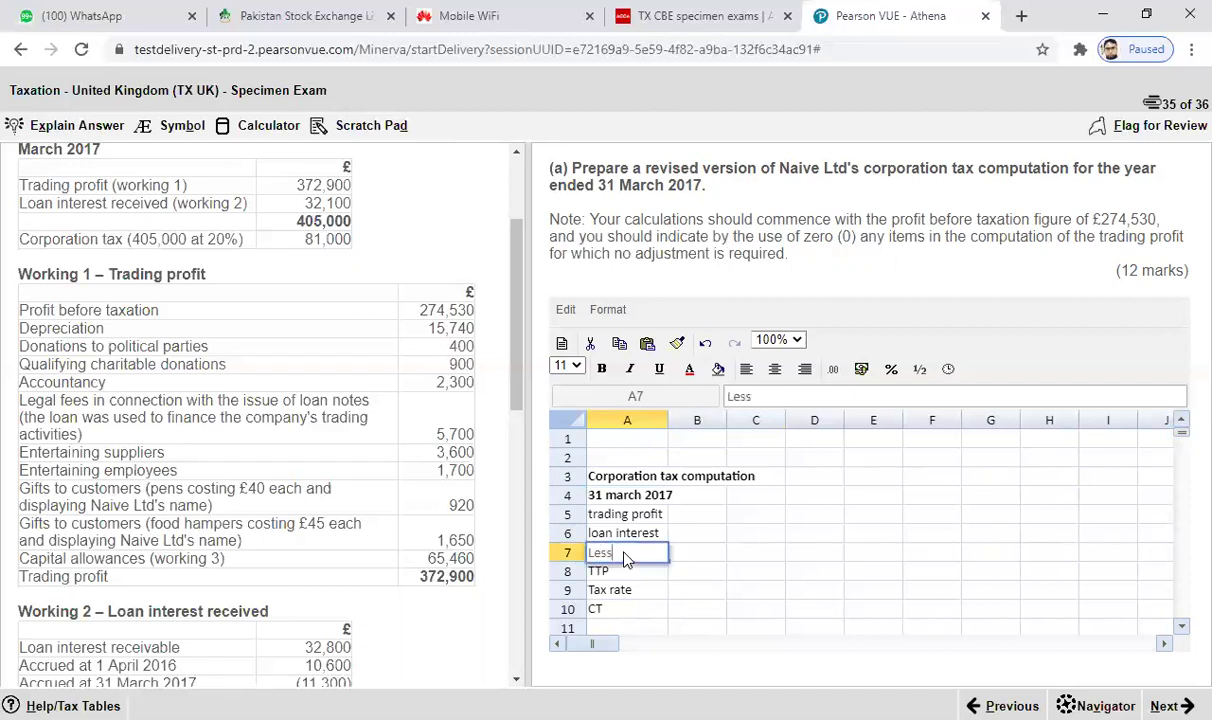
type(": QCD")
- Link B7 to the trading profit working's QCD amount as a deduction with the formula =-B17
left_click(693, 557)
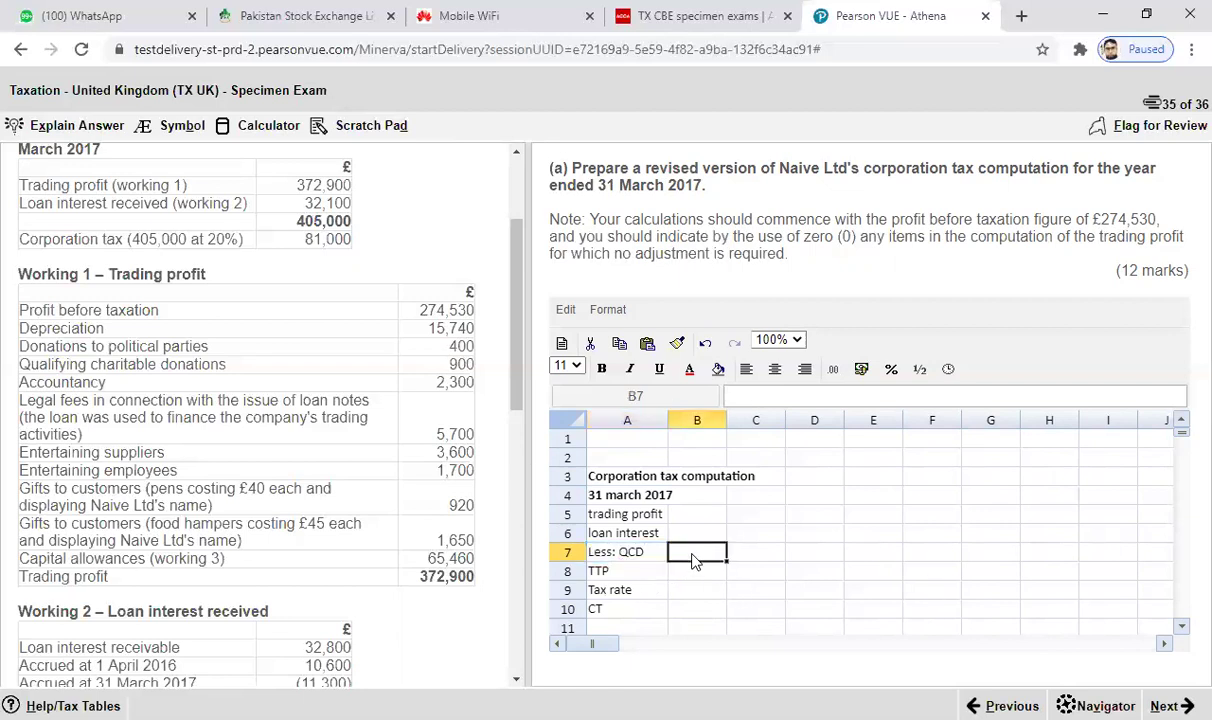
left_click(1181, 627)
left_click(1181, 627)
left_click(1181, 627)
left_click(1181, 627)
left_click(1181, 627)
left_click(1181, 627)
left_click(1181, 627)
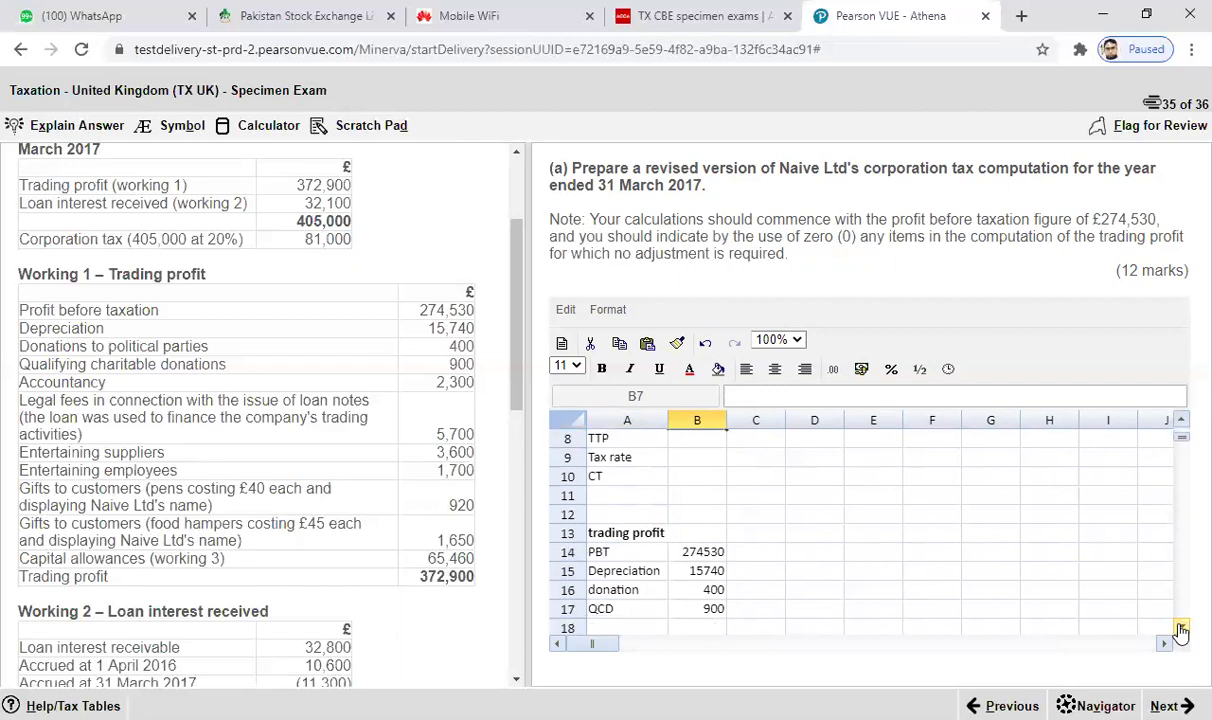
left_click(1181, 422)
left_click(1181, 422)
left_click(1181, 422)
left_click(1181, 422)
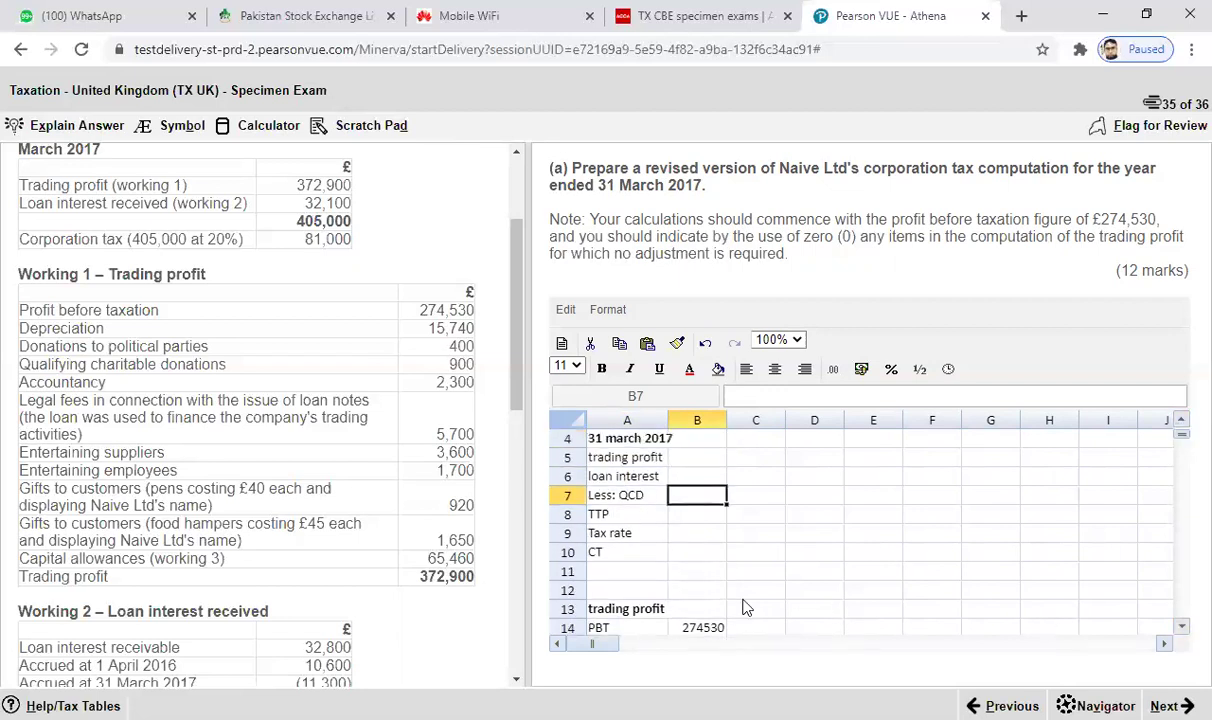
type("=")
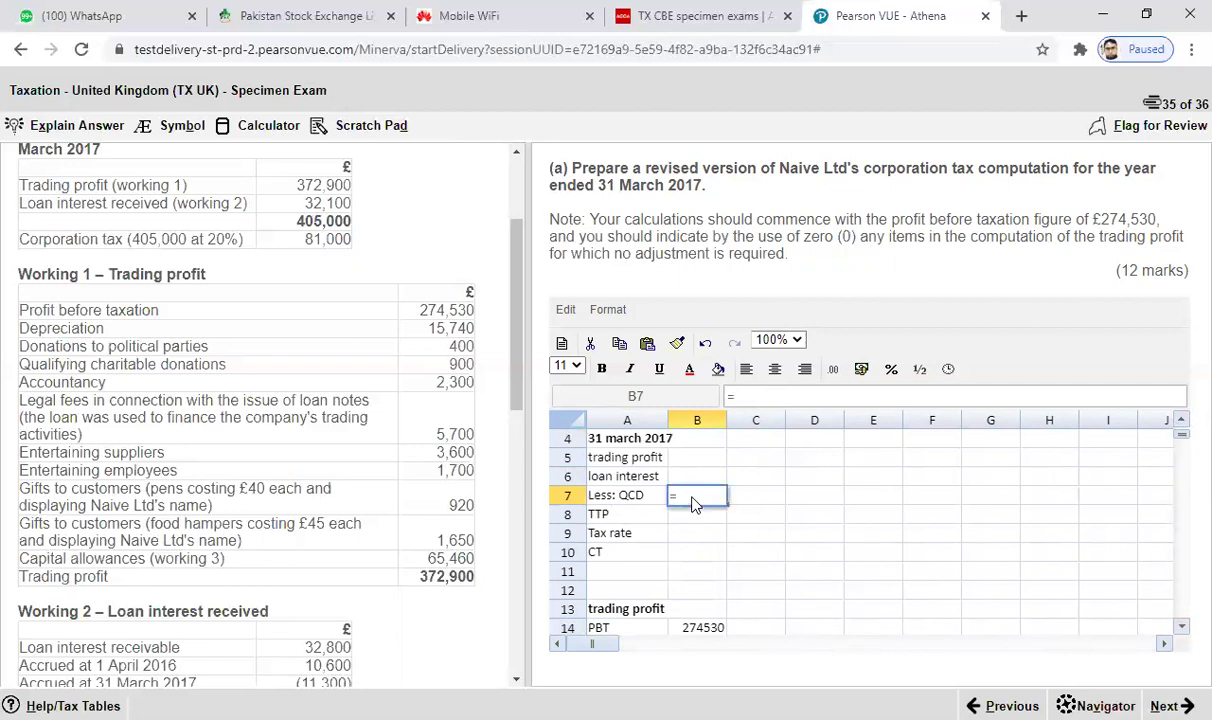
type("-")
scroll(1181, 634, "down", 3)
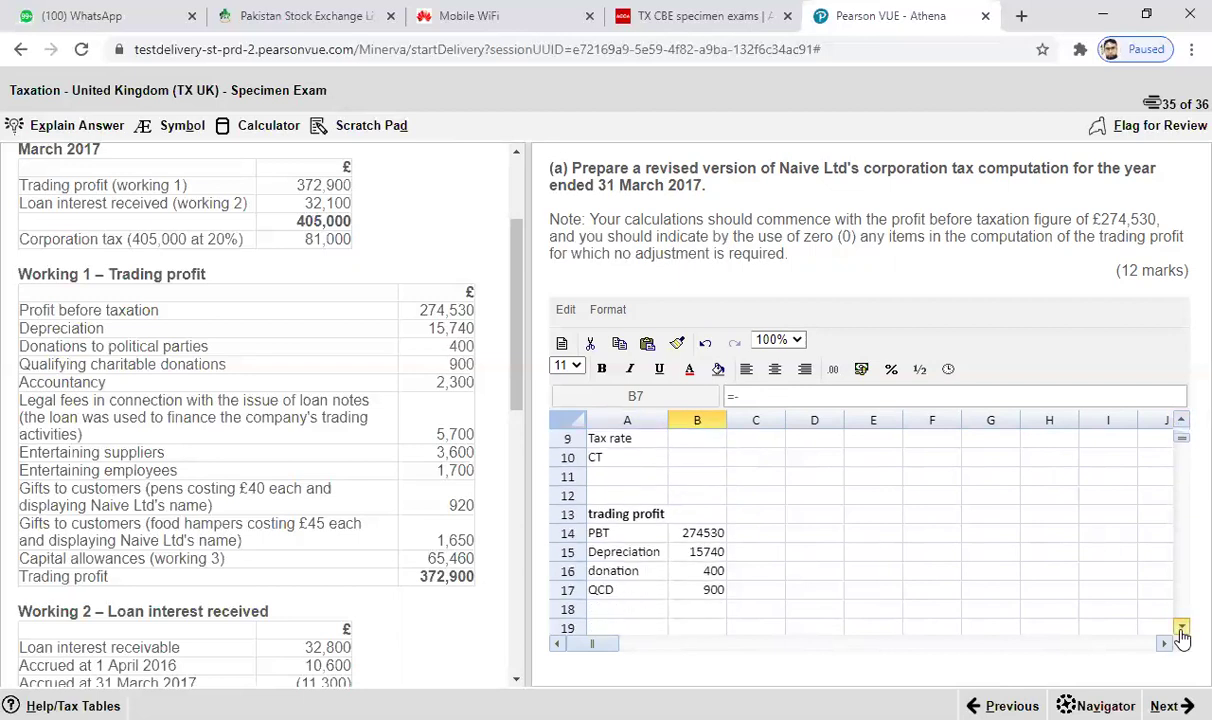
left_click(711, 535)
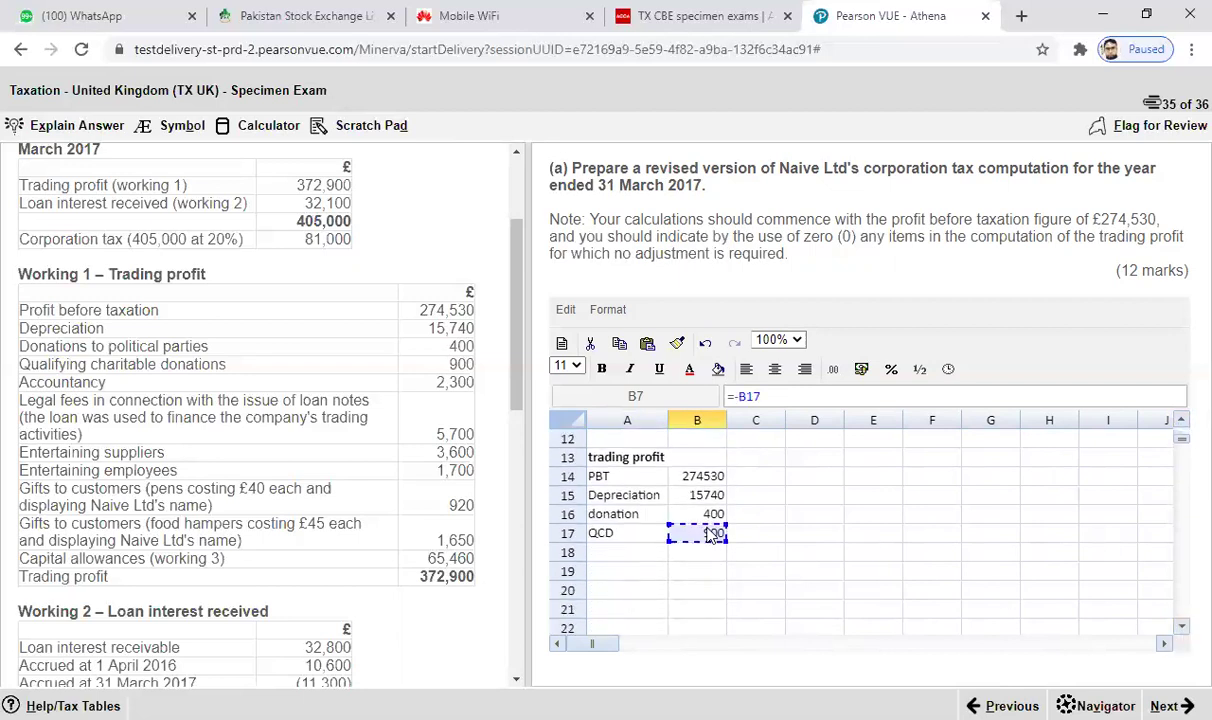
key("Return")
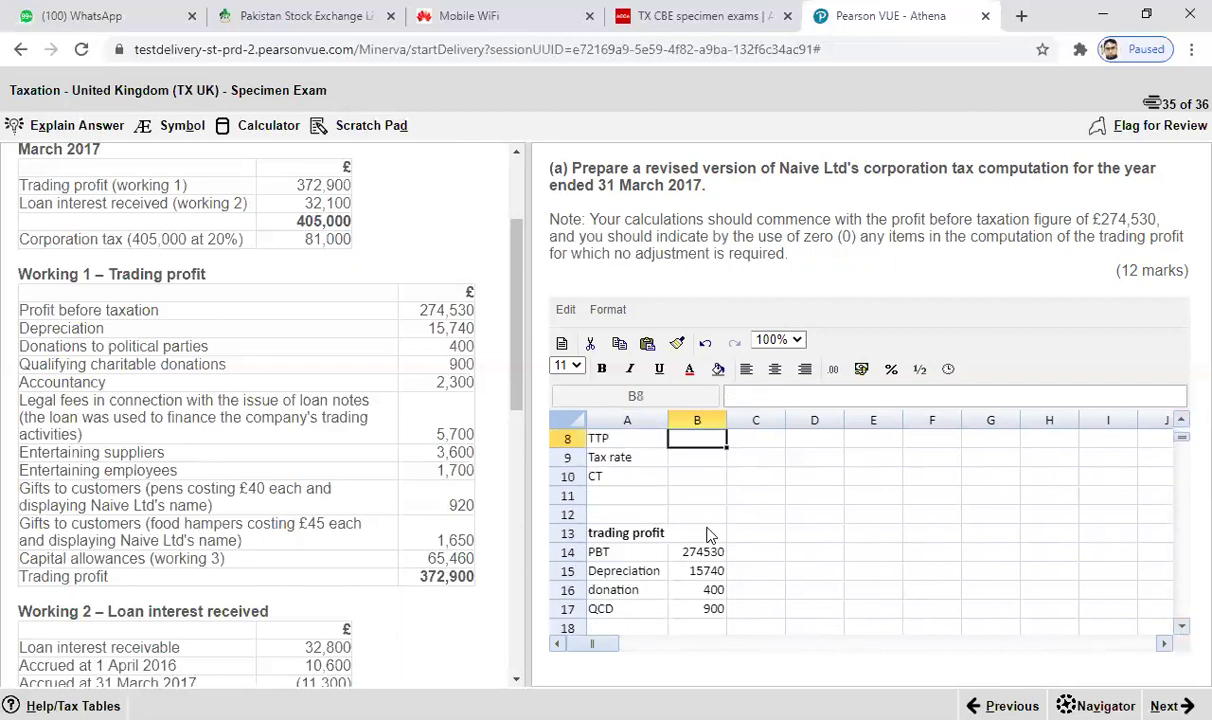
left_click(1180, 421)
left_click(1180, 421)
left_click(1180, 421)
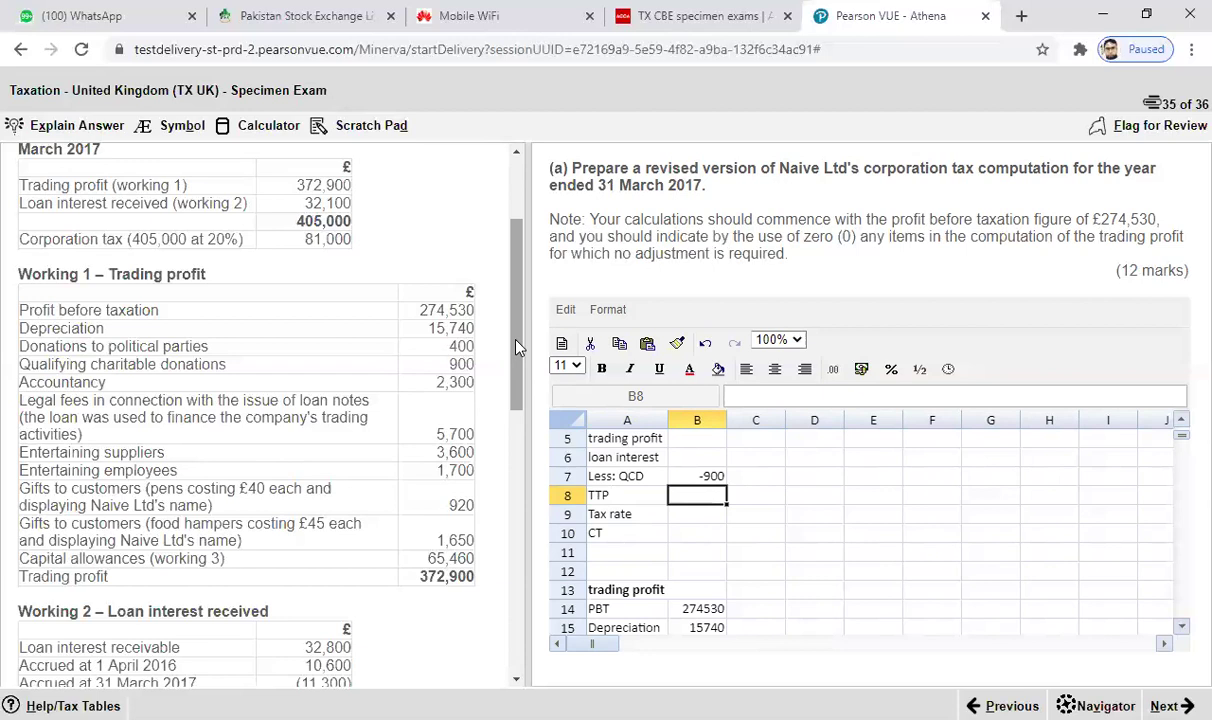
- Look over the capital allowances working and its notes, and add the line "accountancy" in A18 with 0 in B18
left_click_drag(516, 346, 505, 641)
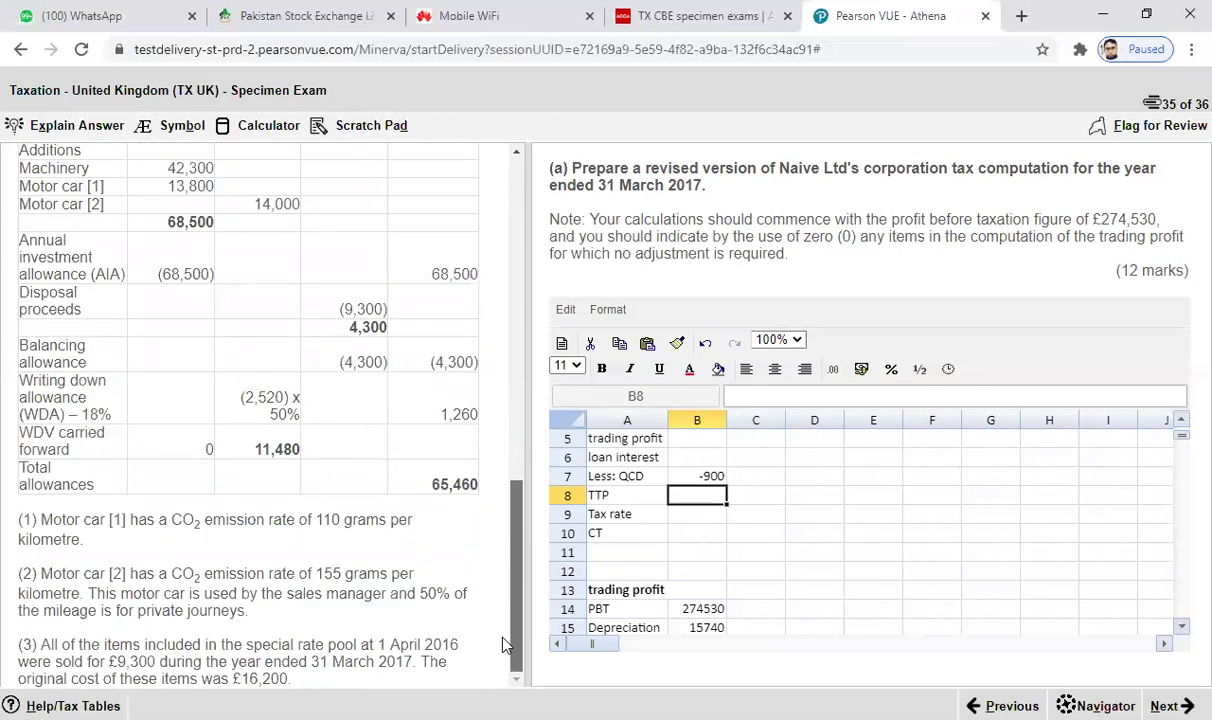
left_click_drag(505, 645, 521, 366)
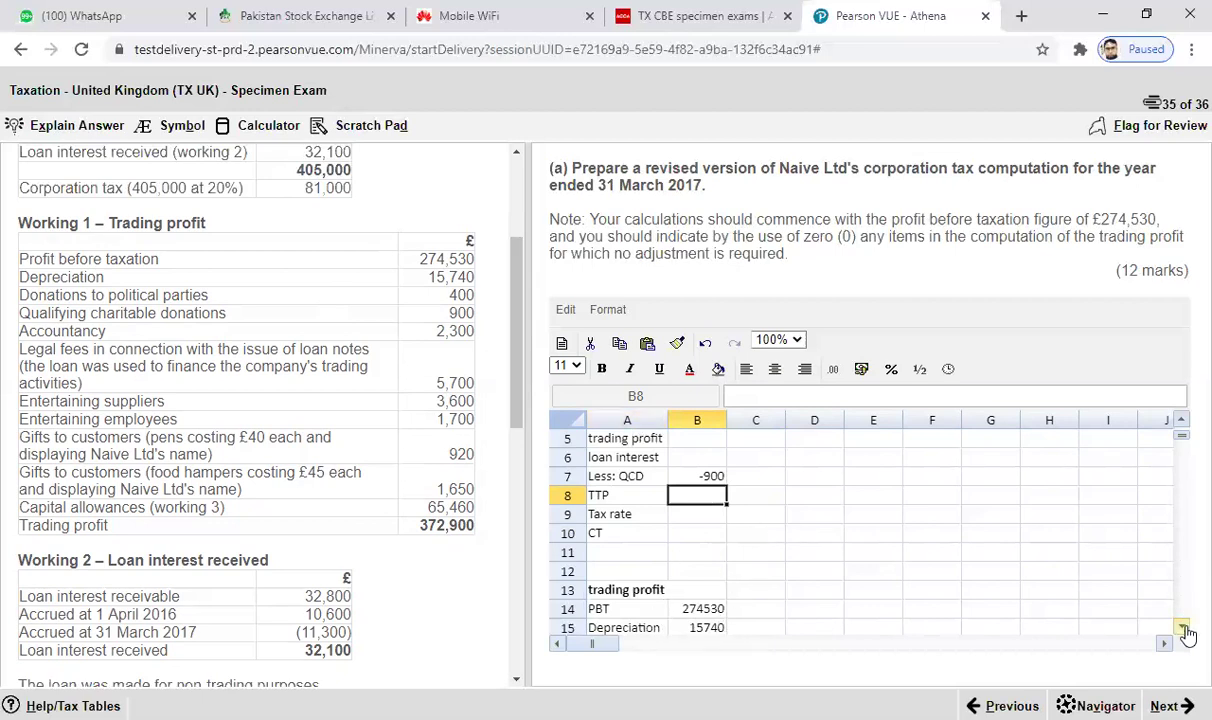
scroll(1183, 628, "down", 5)
left_click(620, 591)
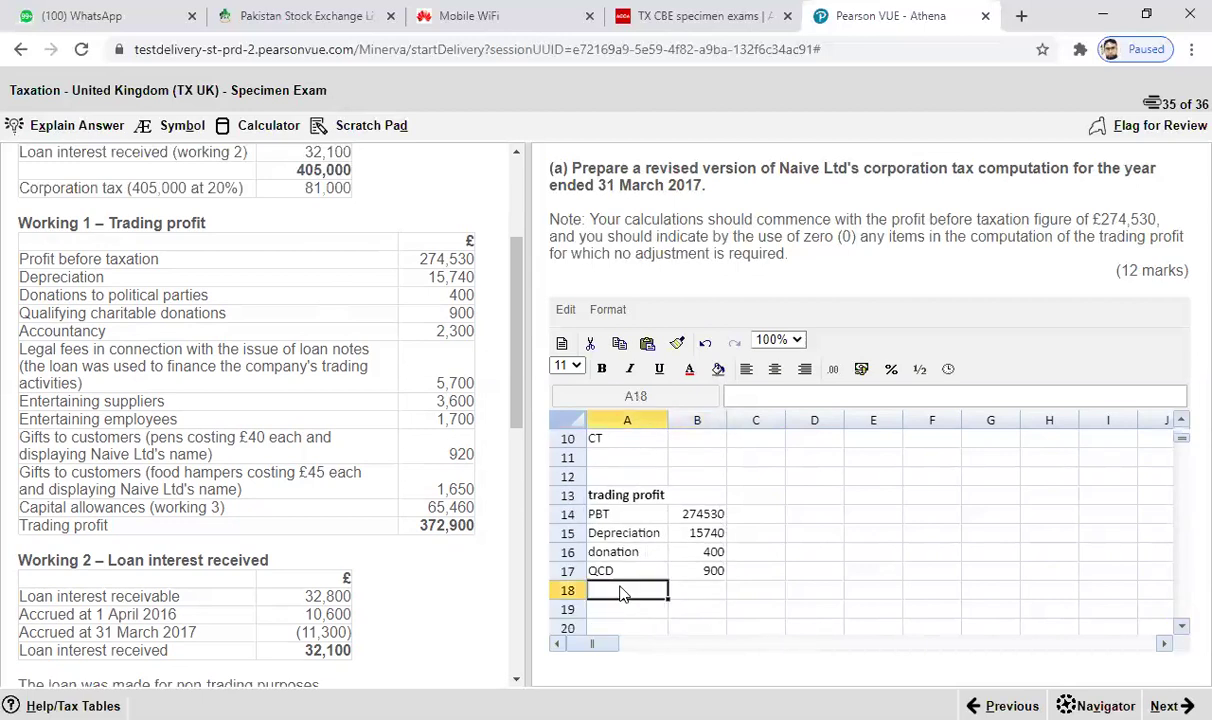
type("accoun")
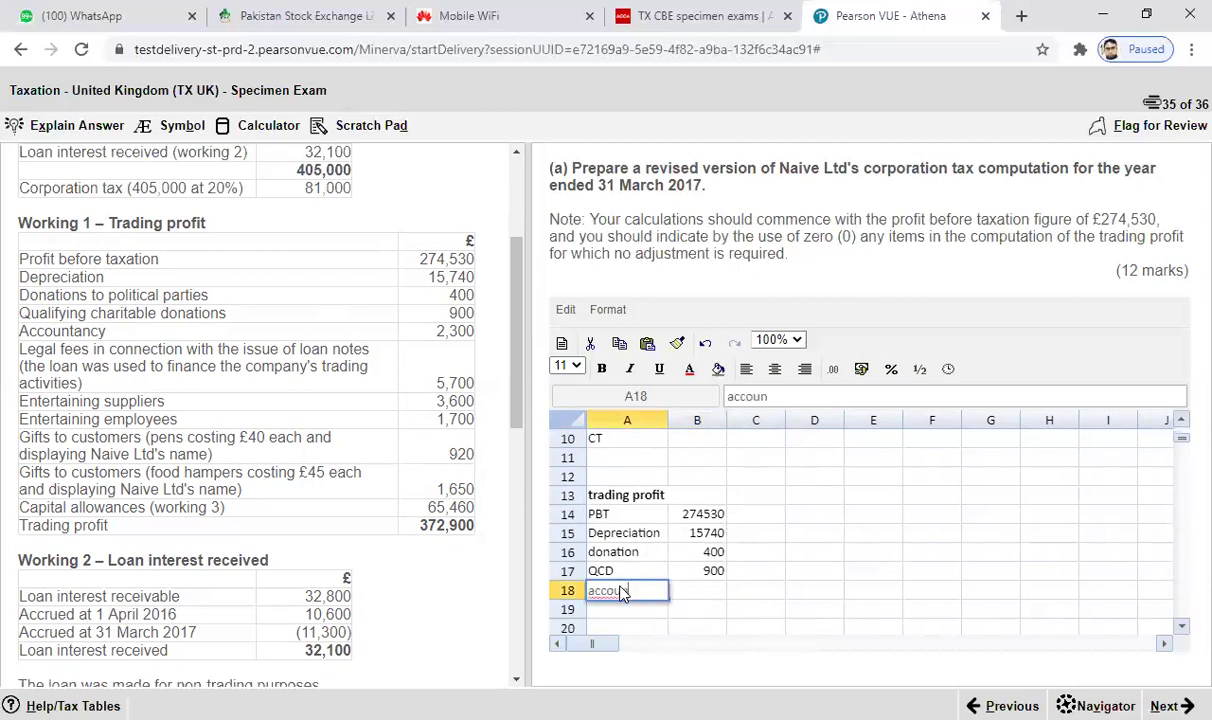
type("tancy")
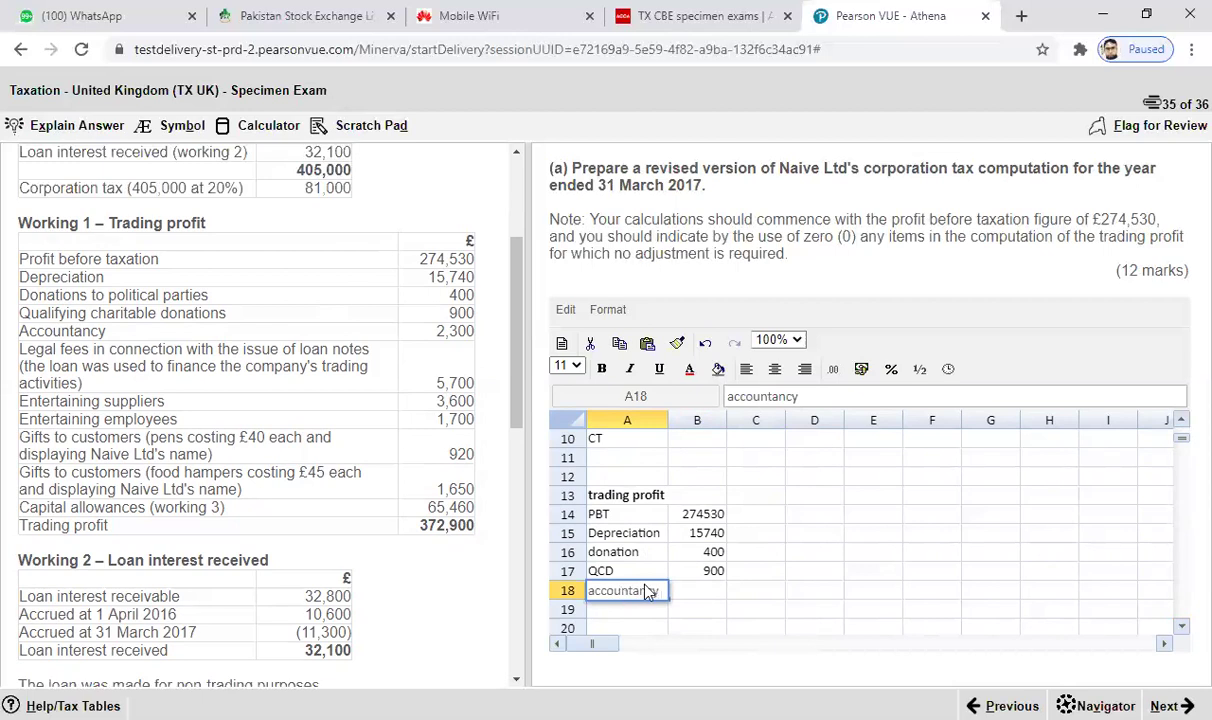
left_click(700, 591)
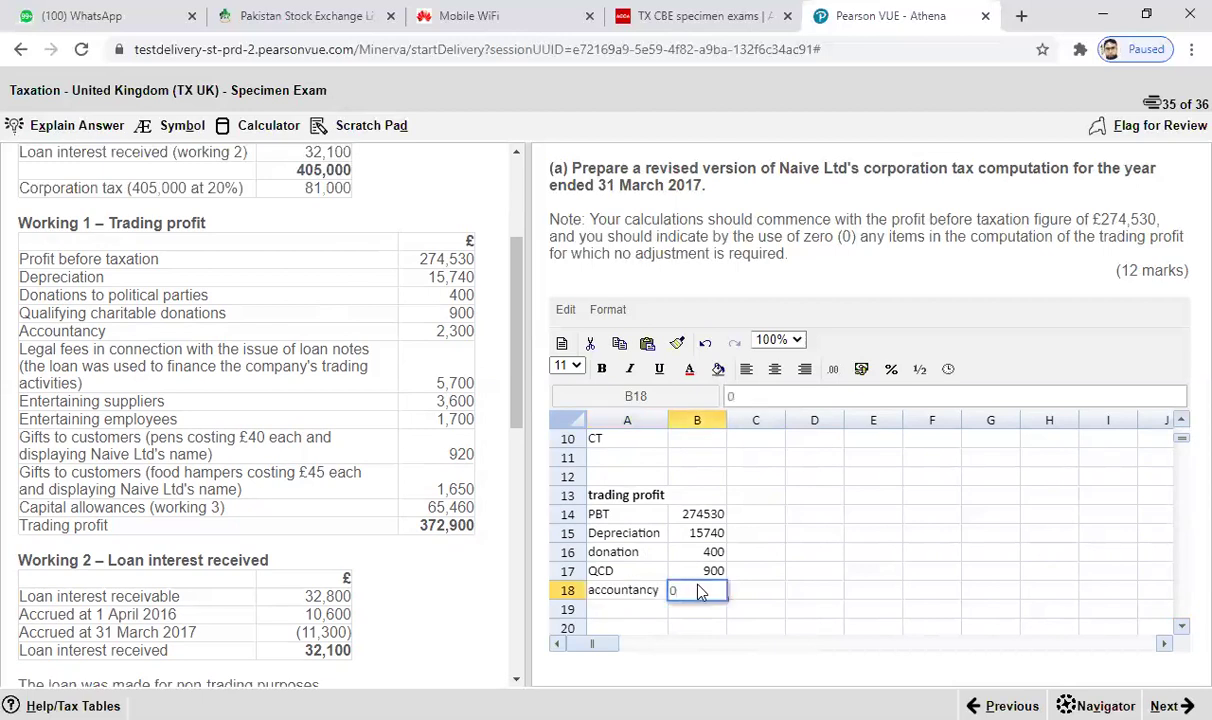
- Add the line "legal fee" in A19 with 0 in B19
left_click(655, 609)
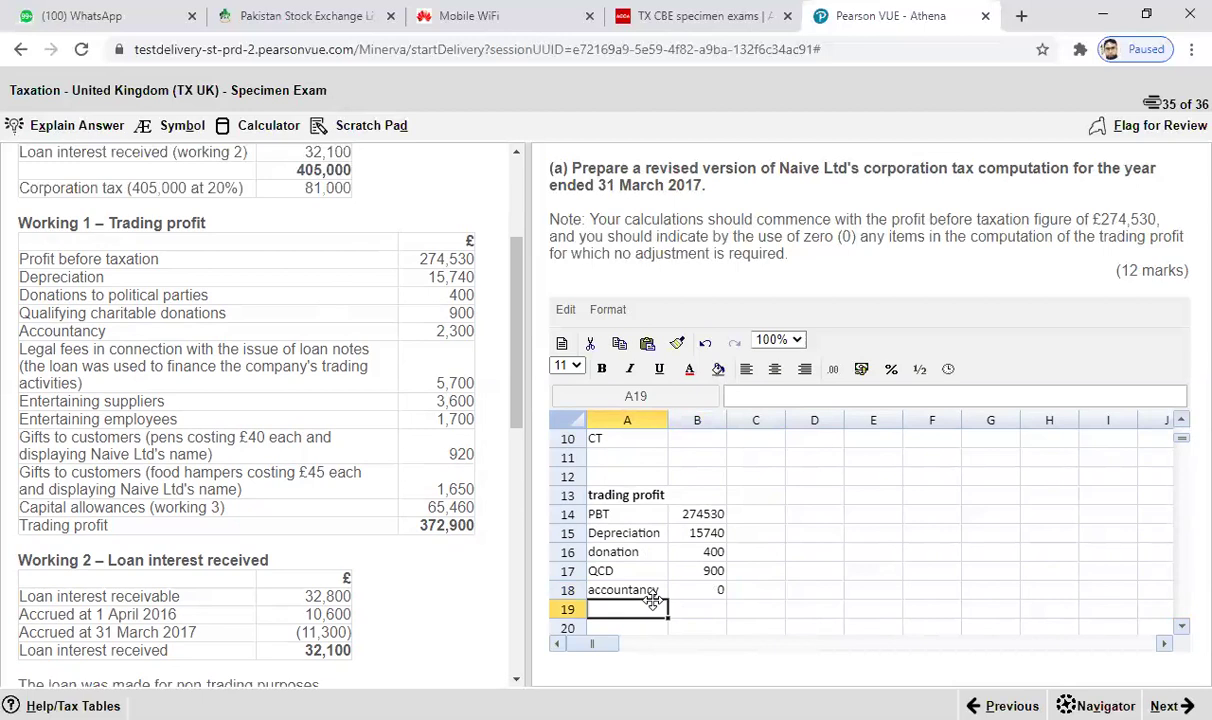
type("legal fee")
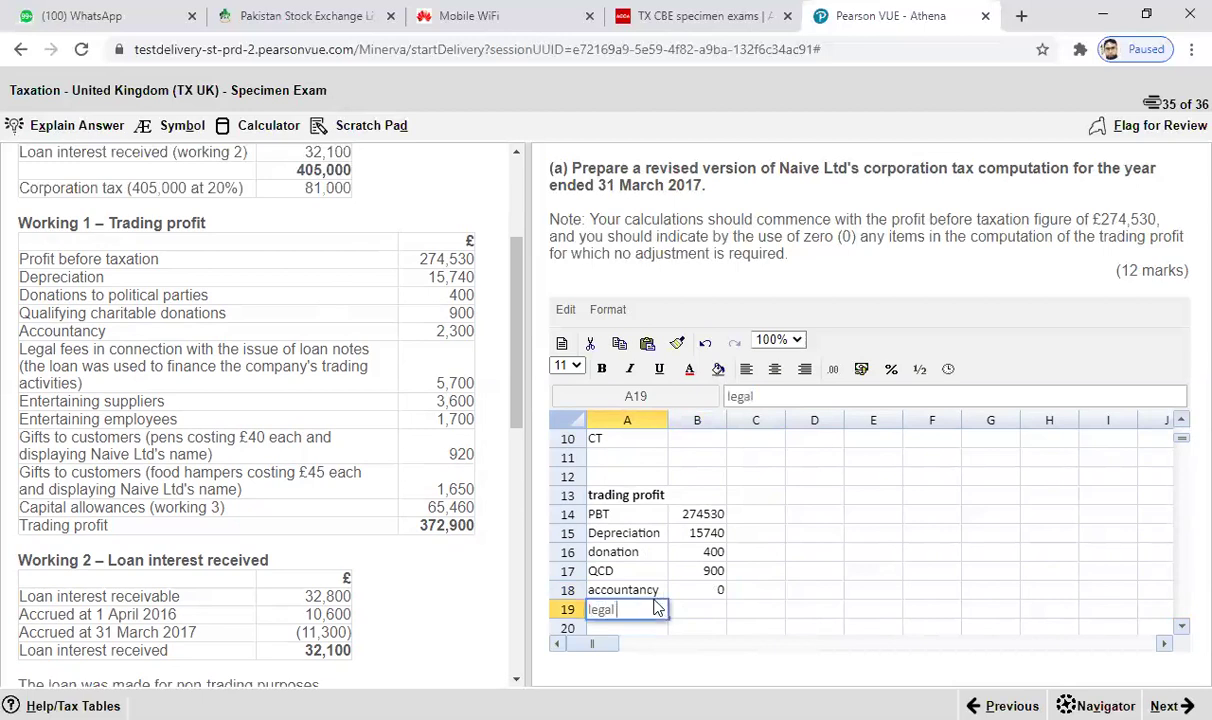
left_click(689, 612)
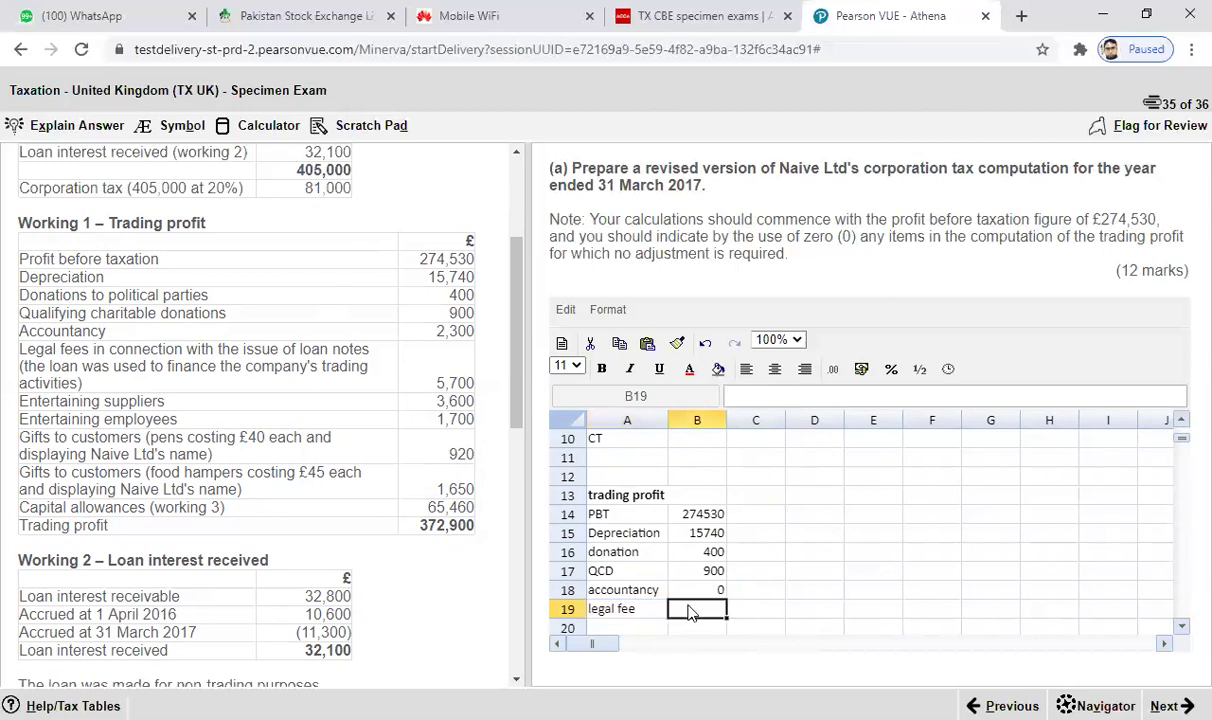
type("0")
- Add the supplier entertaining line with "supplier" in A20 and 3600 in B20
left_click(647, 628)
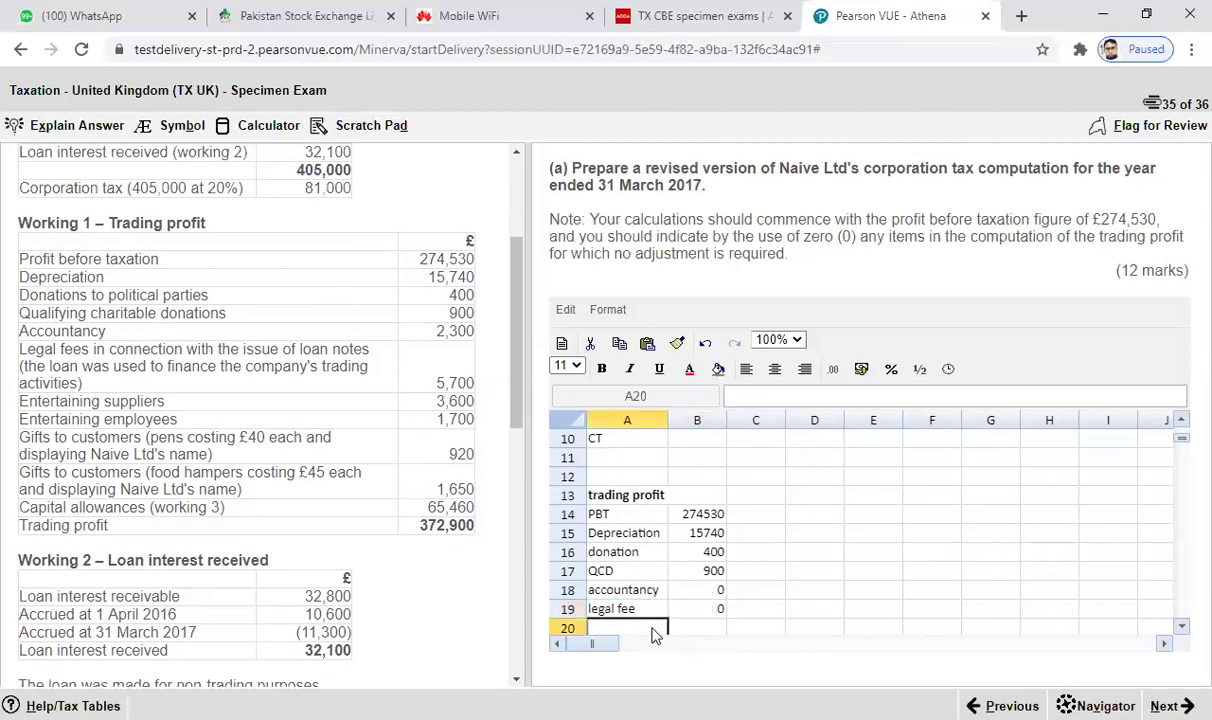
left_click(1181, 628)
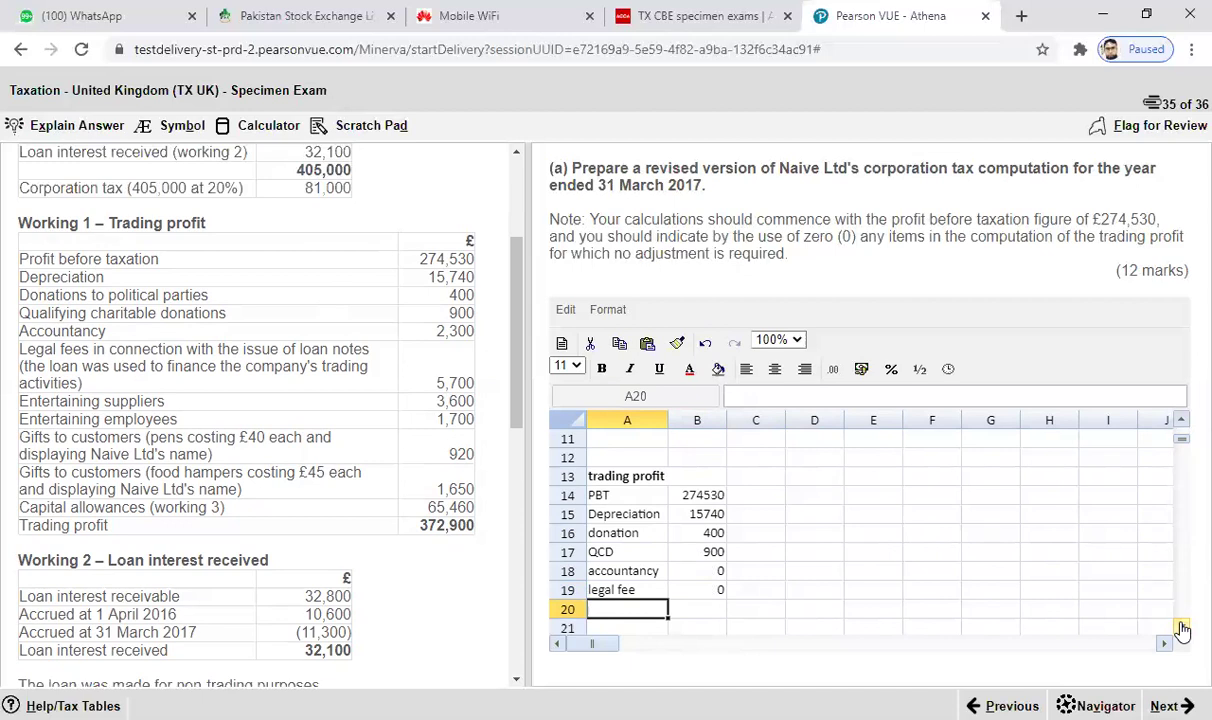
type("supplier")
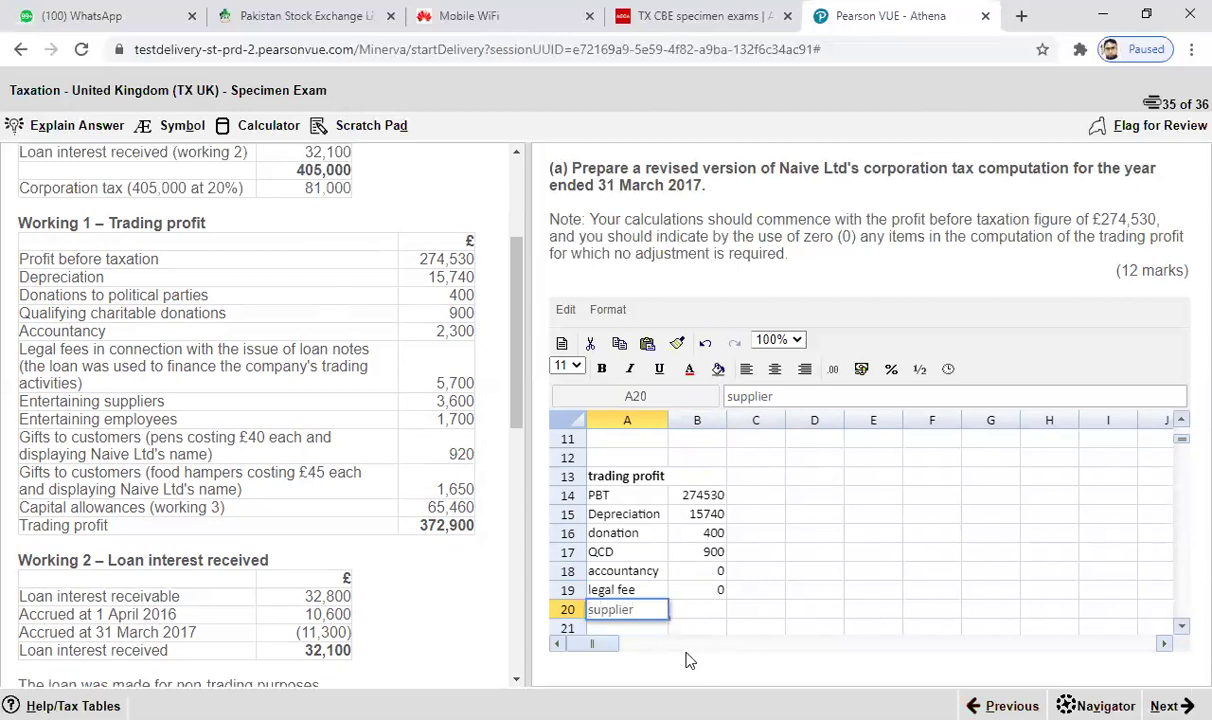
left_click(703, 614)
type("3600")
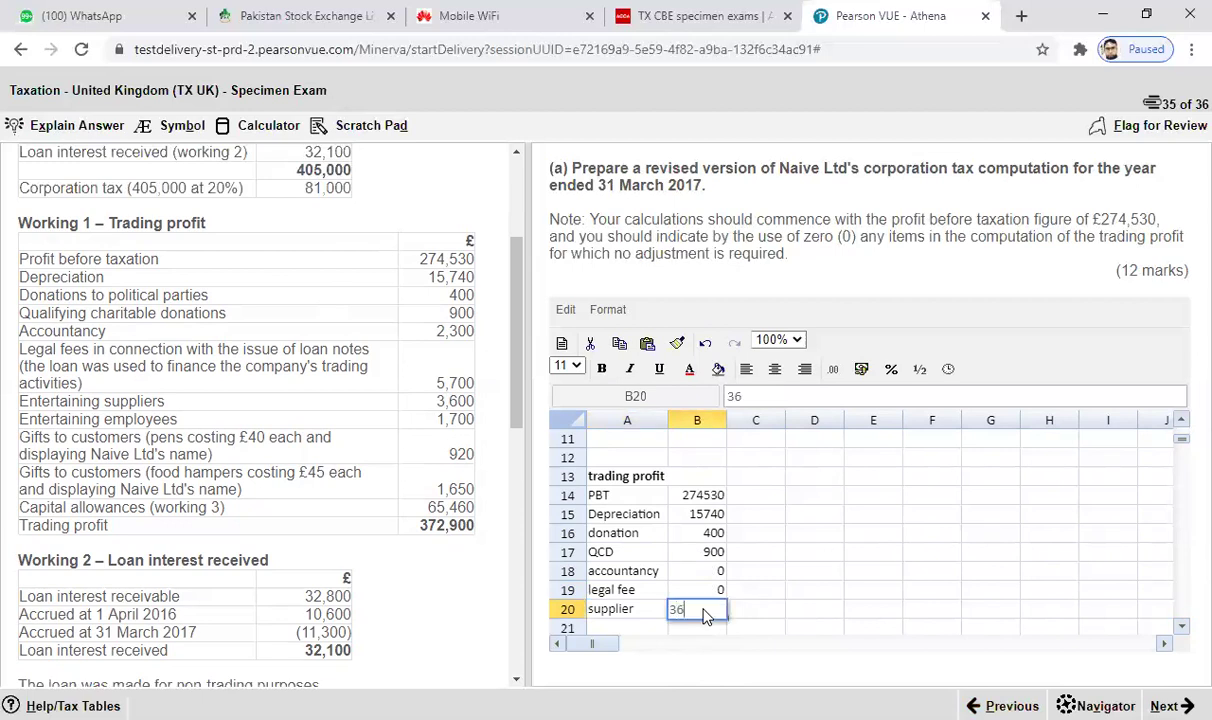
left_click(1182, 627)
left_click(1182, 627)
left_click(1182, 627)
left_click(1182, 627)
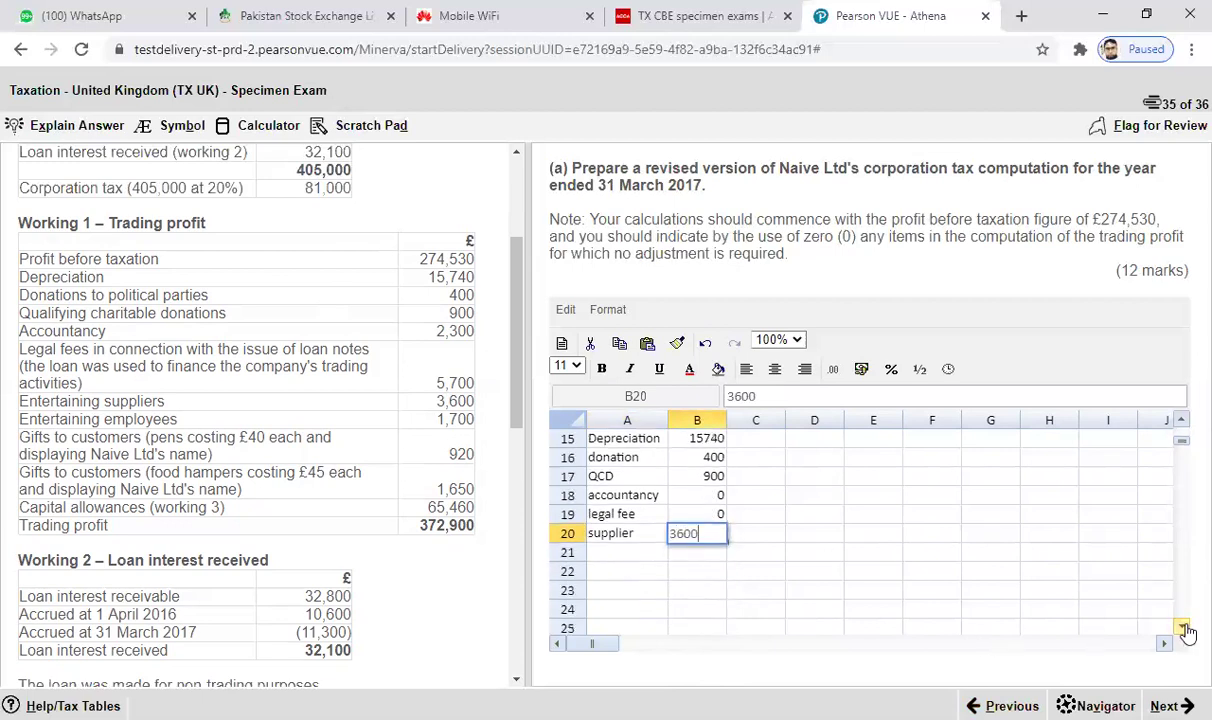
- Add the employee entertaining line with "employee" in A21 and 0 in B21
left_click(610, 553)
type("employ")
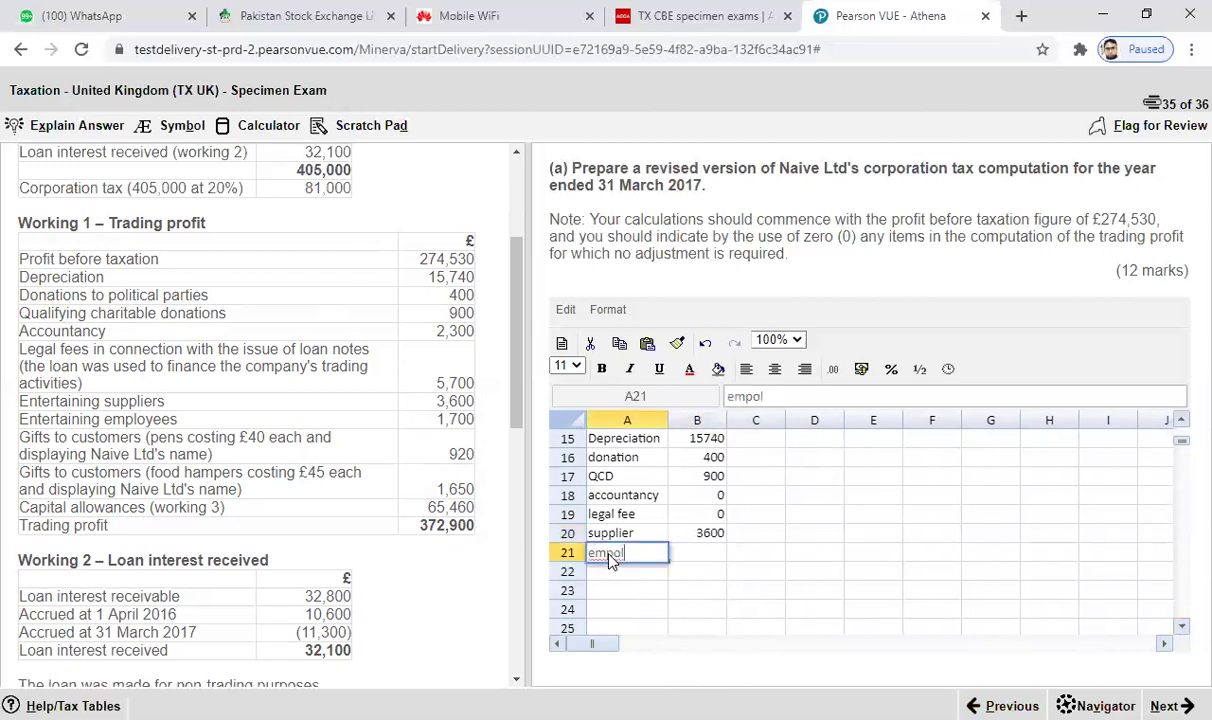
key("BackSpace")
key("BackSpace")
key("BackSpace")
type("loyee")
left_click(710, 552)
type("0")
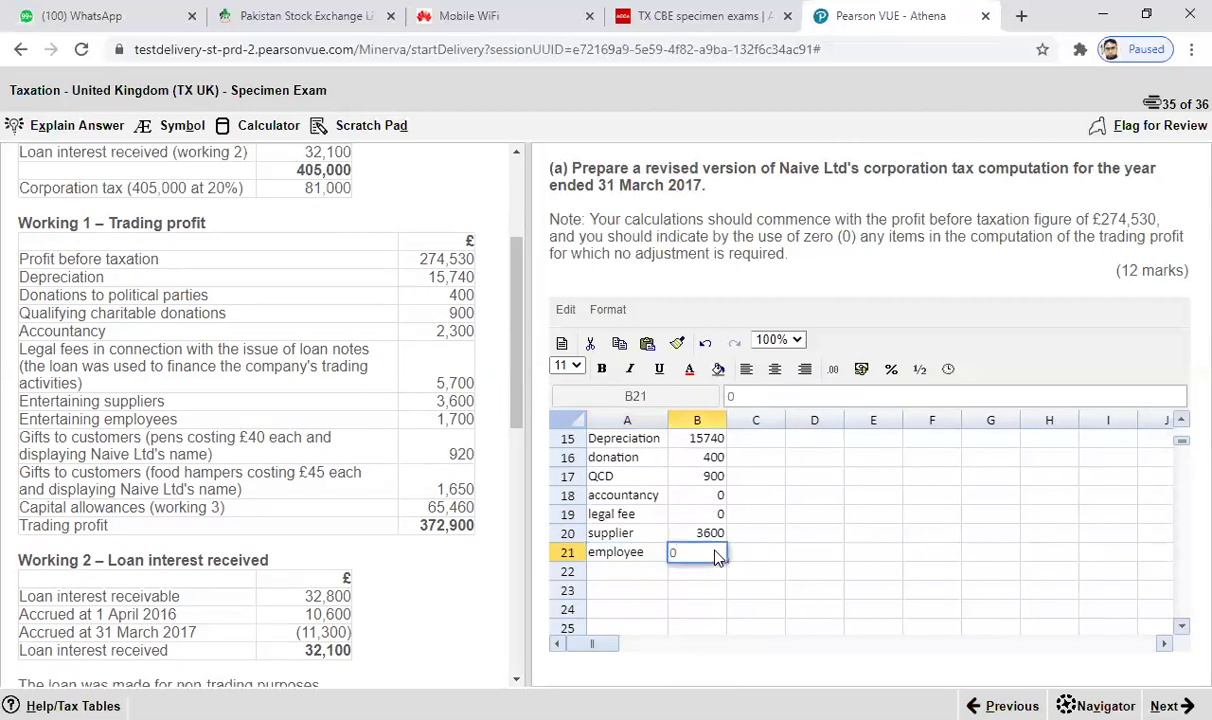
- Add the two customer gift lines, labelled "gift" in A22 and A23, with 0 in B22 and 1650 in B23
left_click(622, 575)
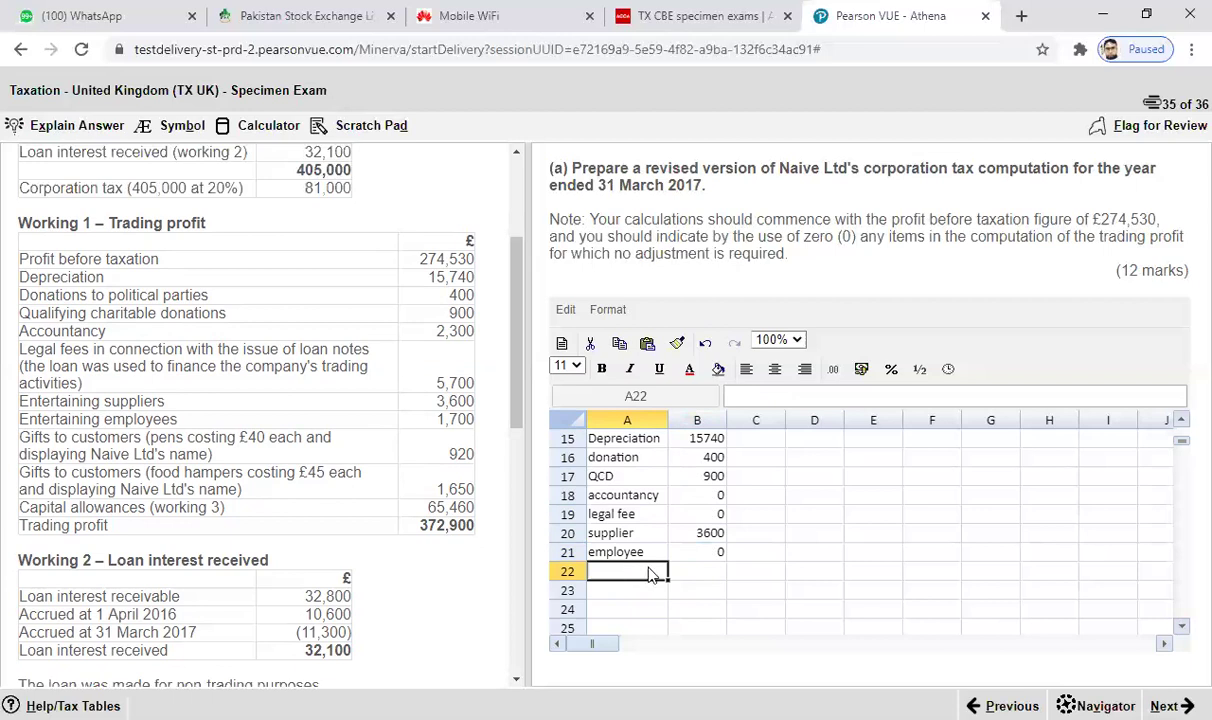
type("gift")
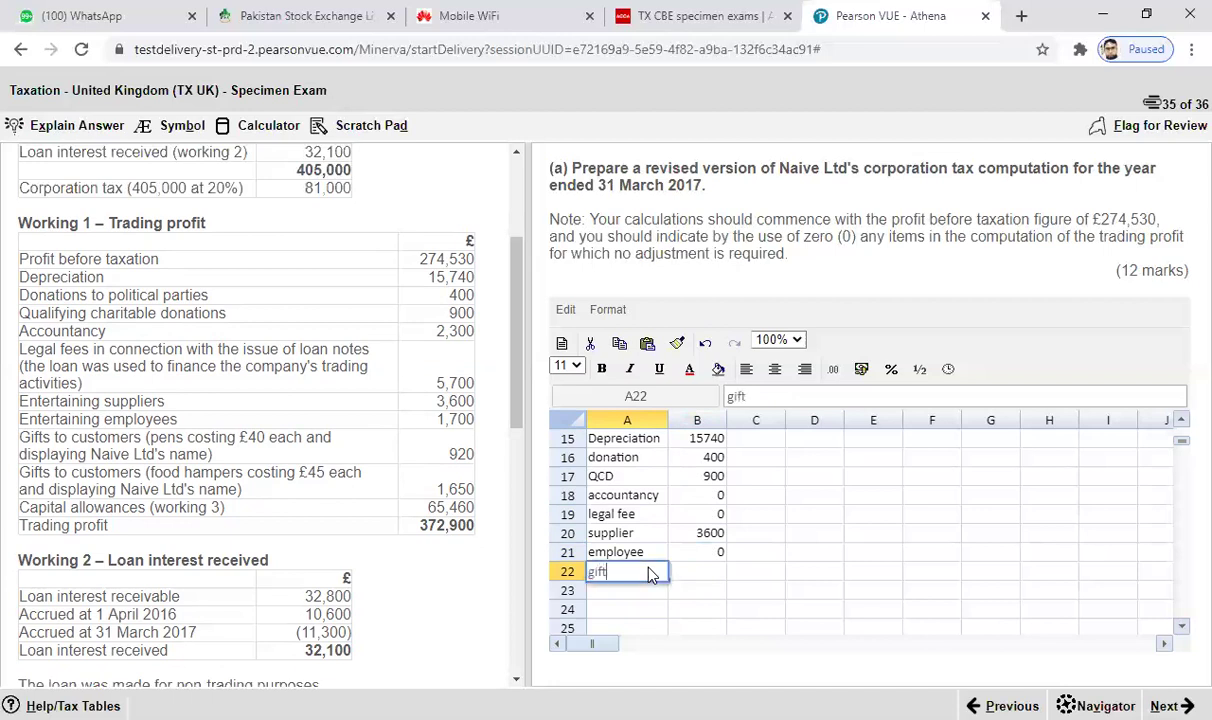
left_click(693, 578)
type("0")
left_click(615, 596)
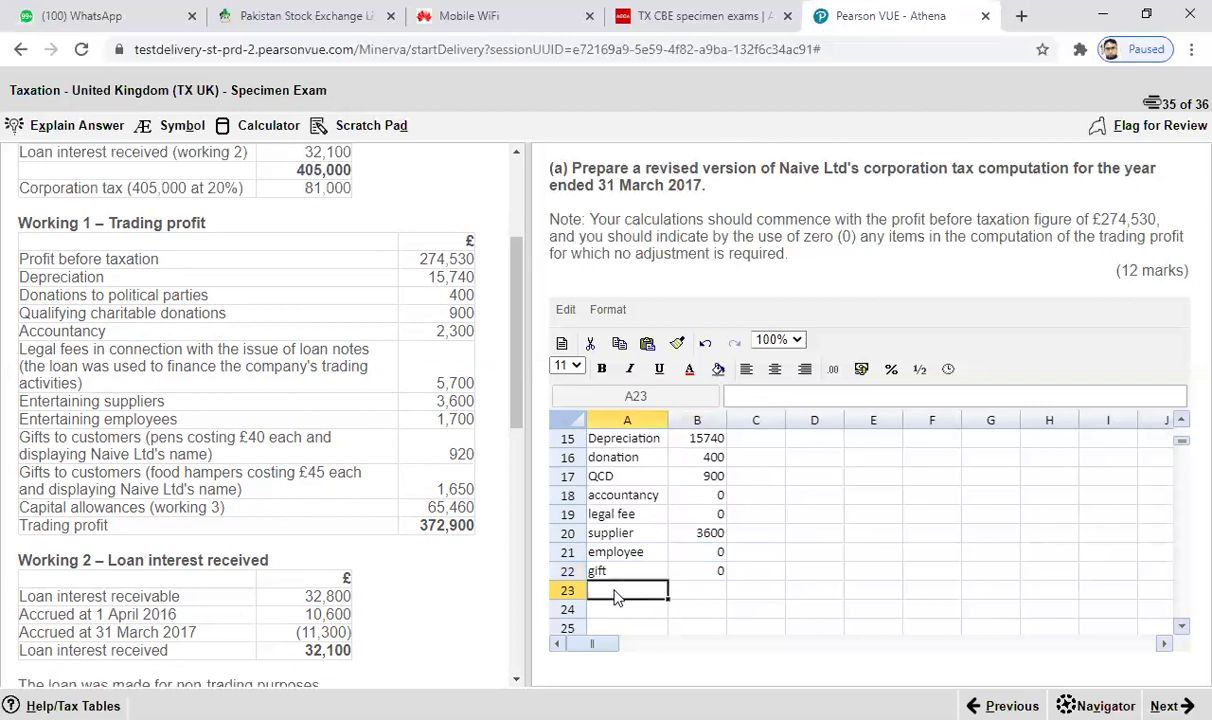
type("gift")
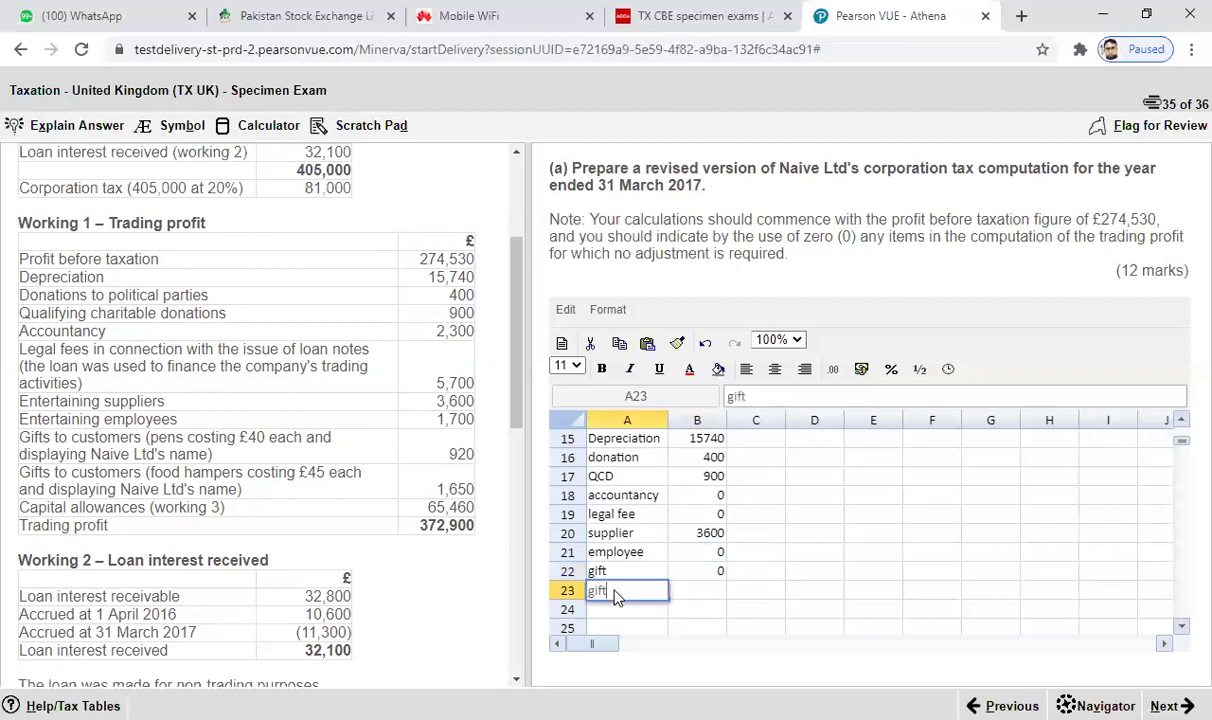
left_click(695, 594)
type("1650")
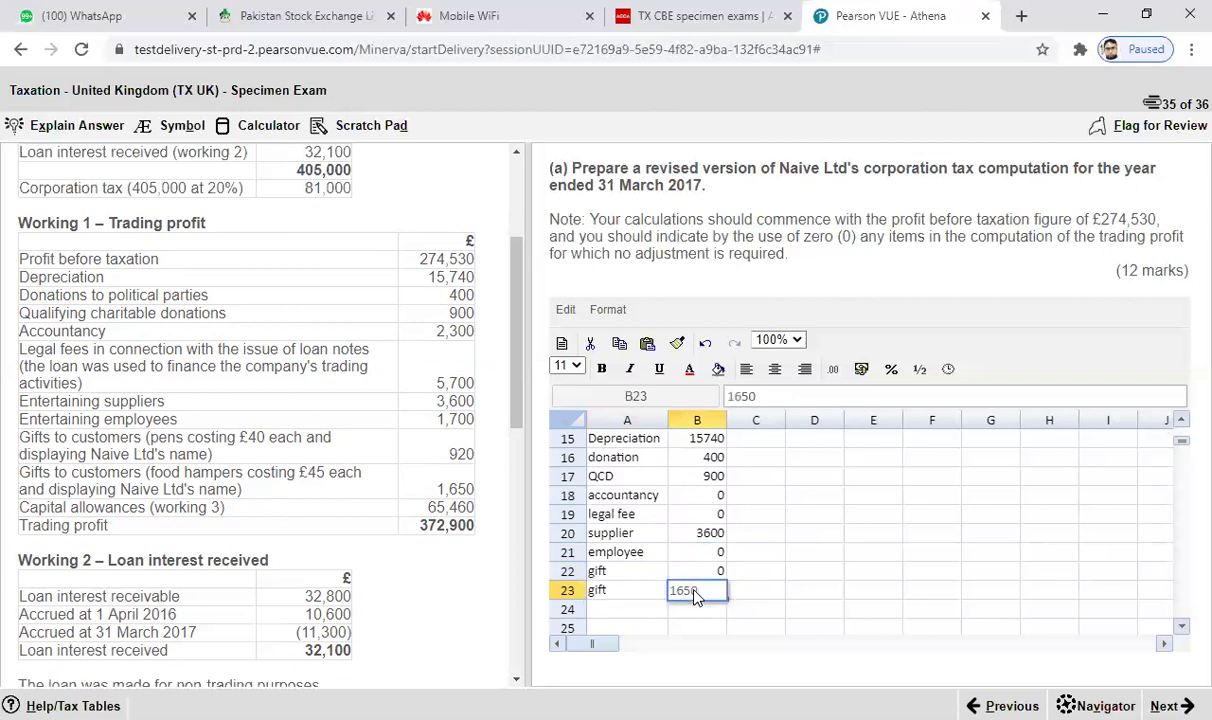
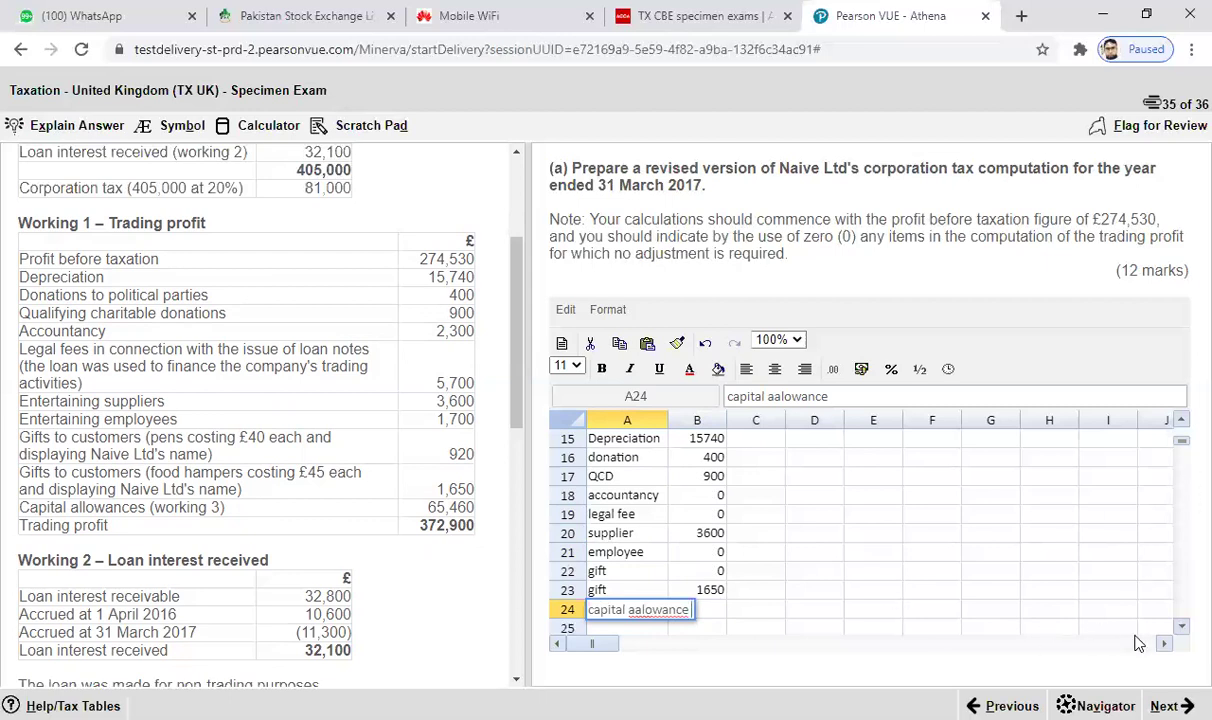
- Add the bold heading "Capital allowances" in A30 for a separate working below the trading profit lines
left_click(1182, 627)
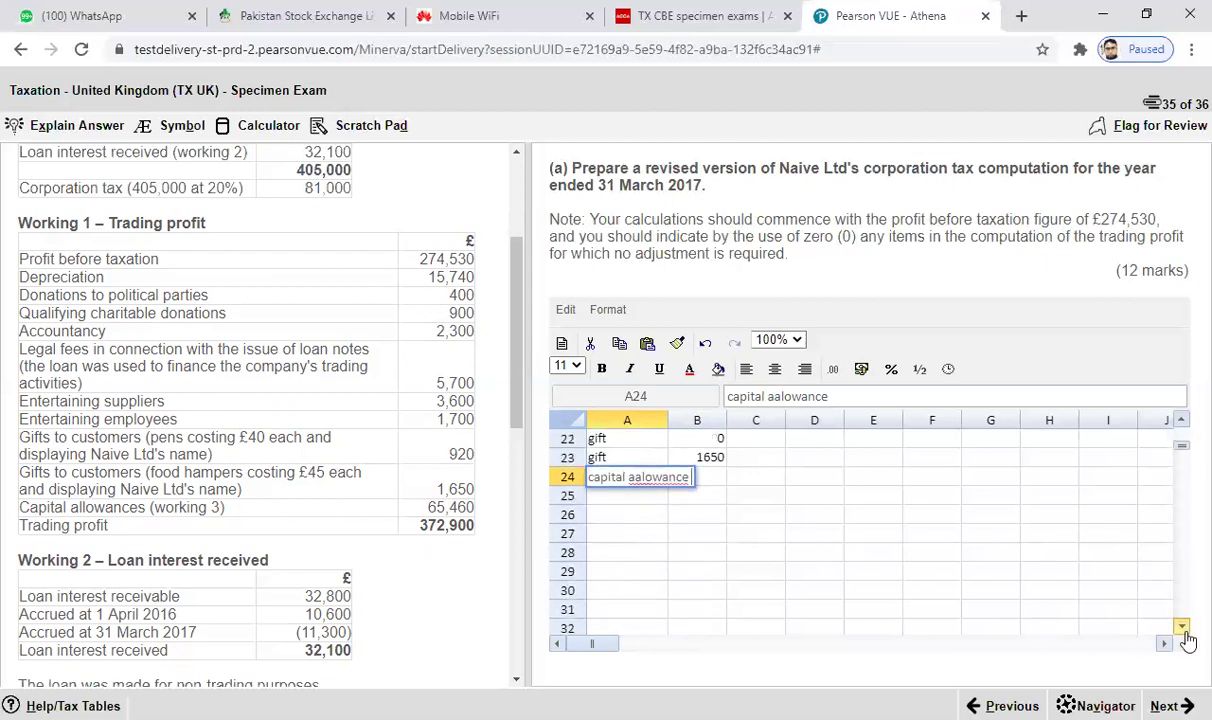
left_click(645, 598)
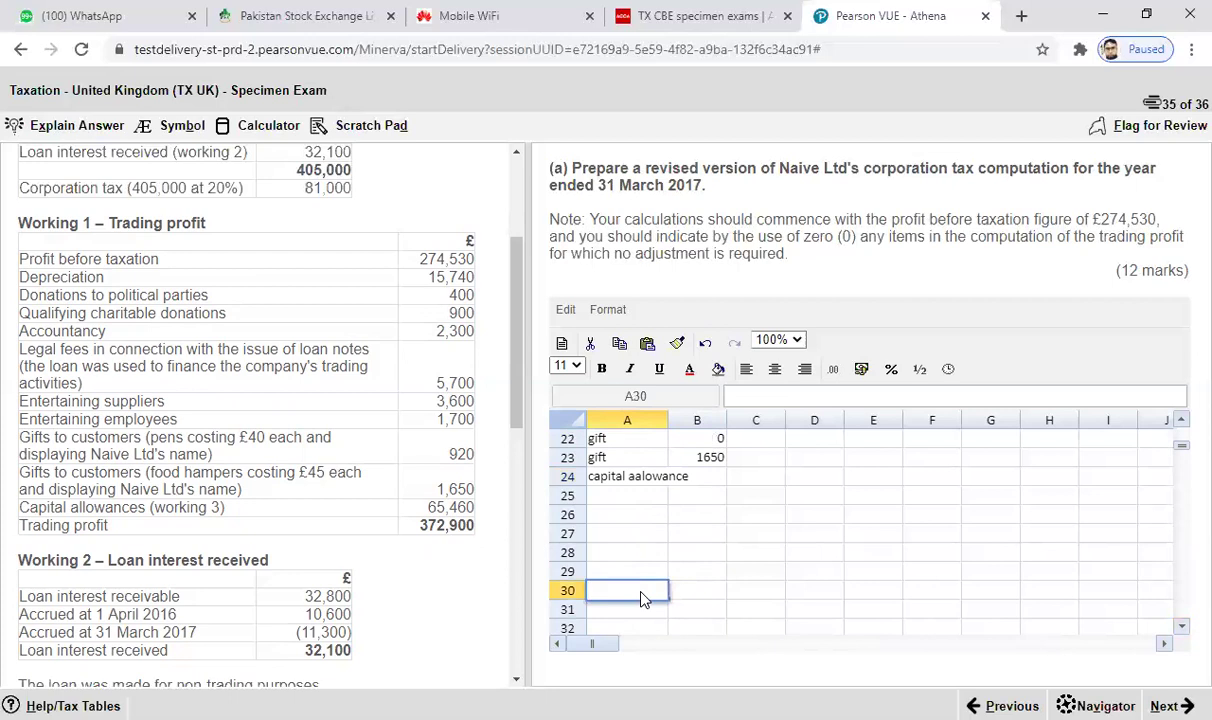
type("Capital allowances")
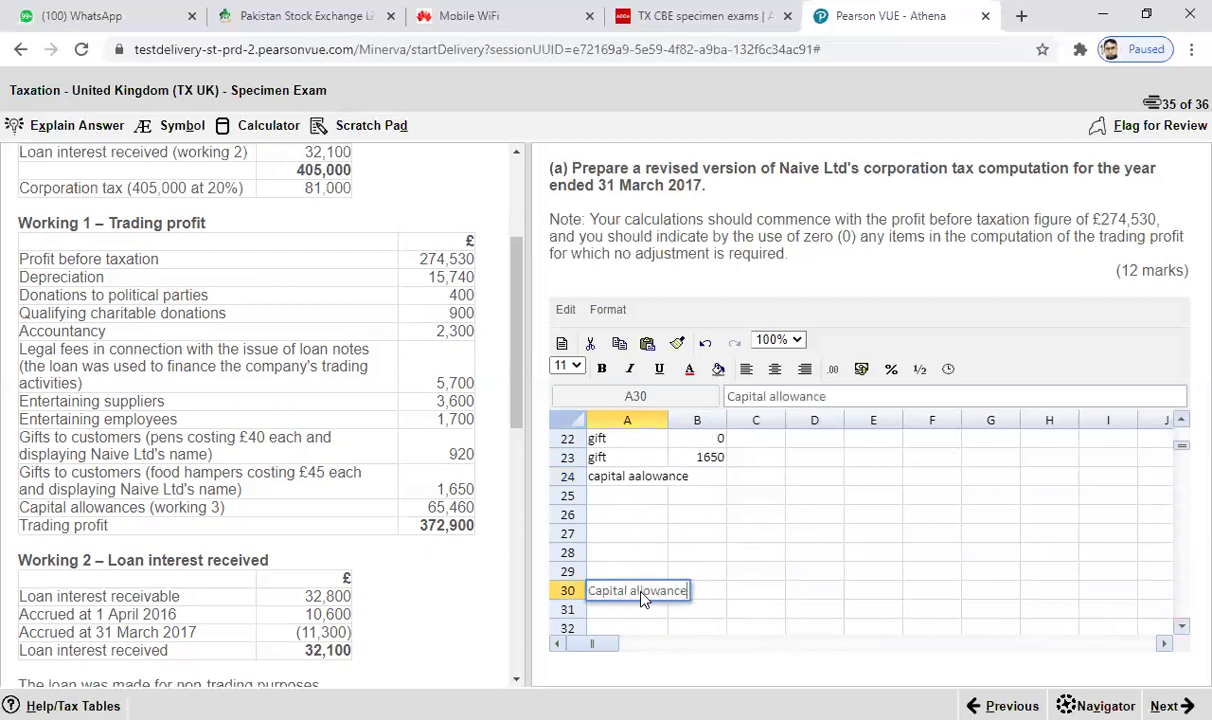
left_click(684, 611)
left_click(633, 591)
key("ctrl+b")
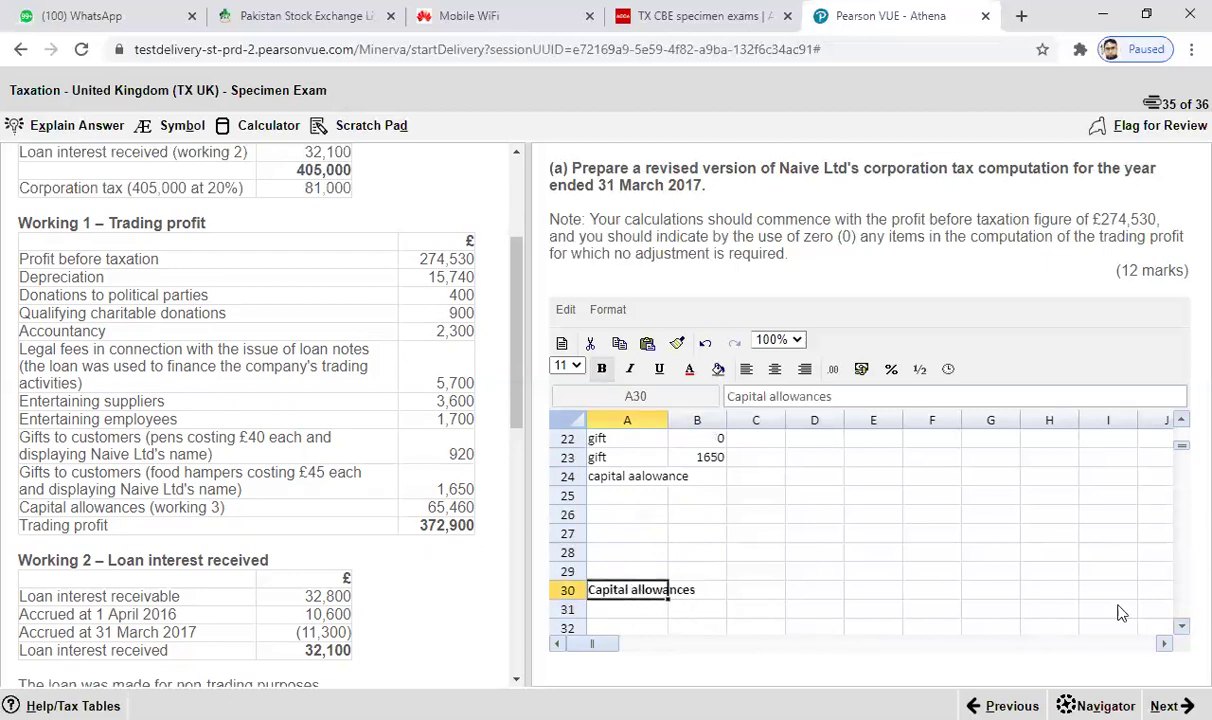
- Enter the column headings "main pool" in C32, "special pool" in D32 and "allowance" in E32, widening columns C and D to fit
left_click_drag(520, 306, 520, 462)
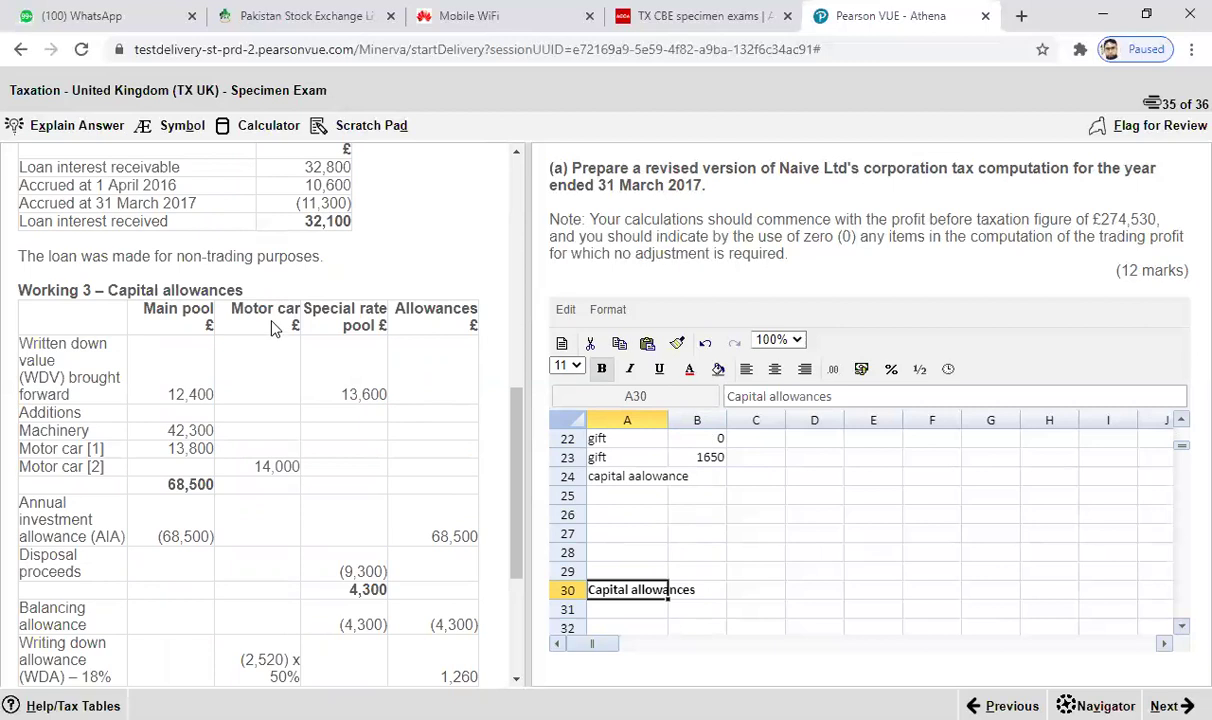
left_click(1181, 627)
left_click(1181, 627)
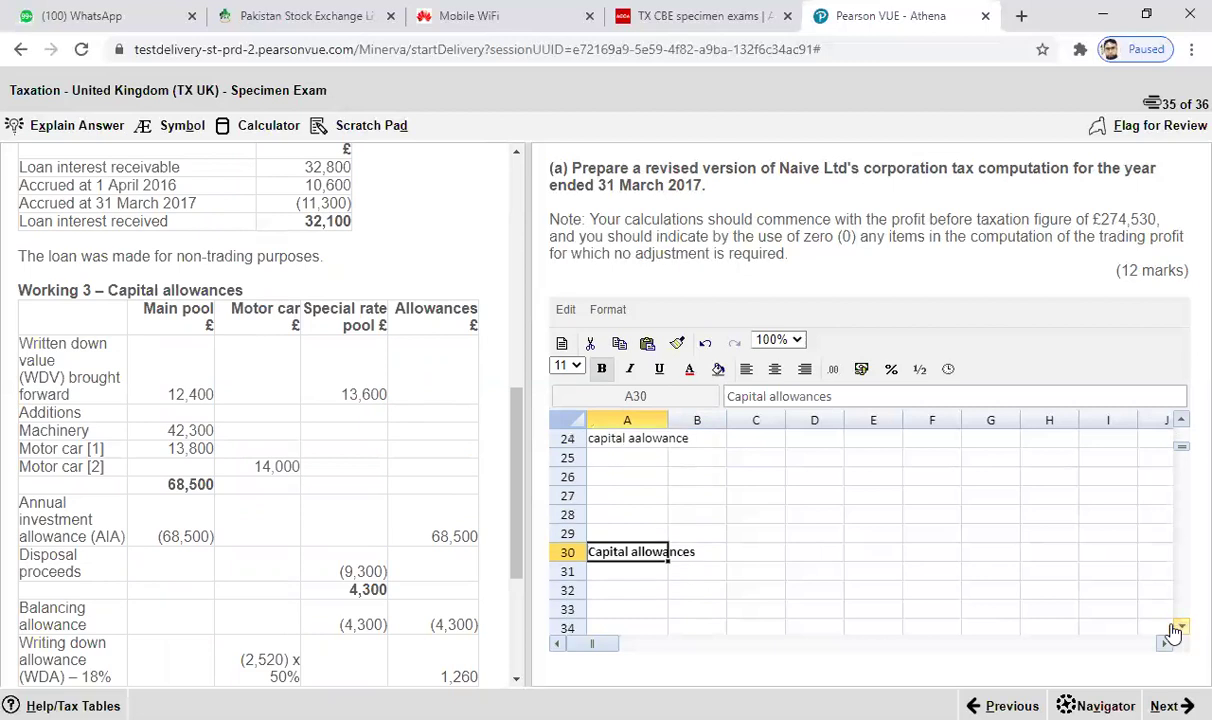
left_click(713, 594)
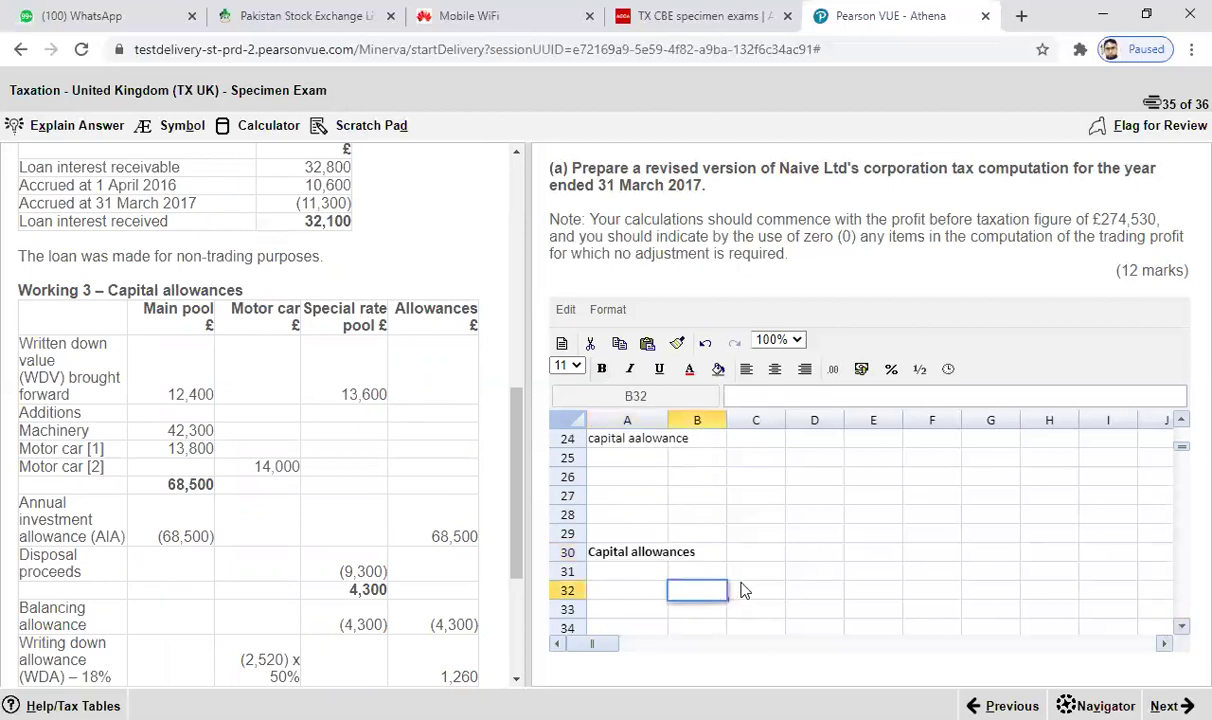
left_click(742, 591)
type("main pool")
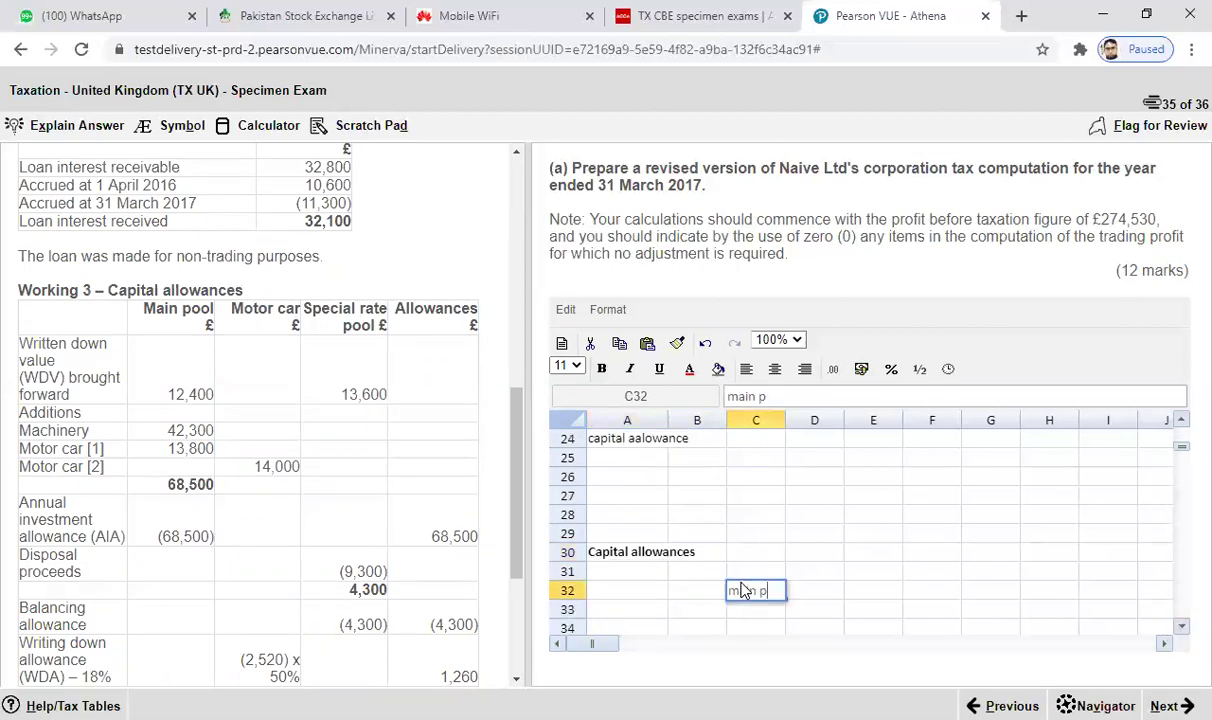
left_click(835, 595)
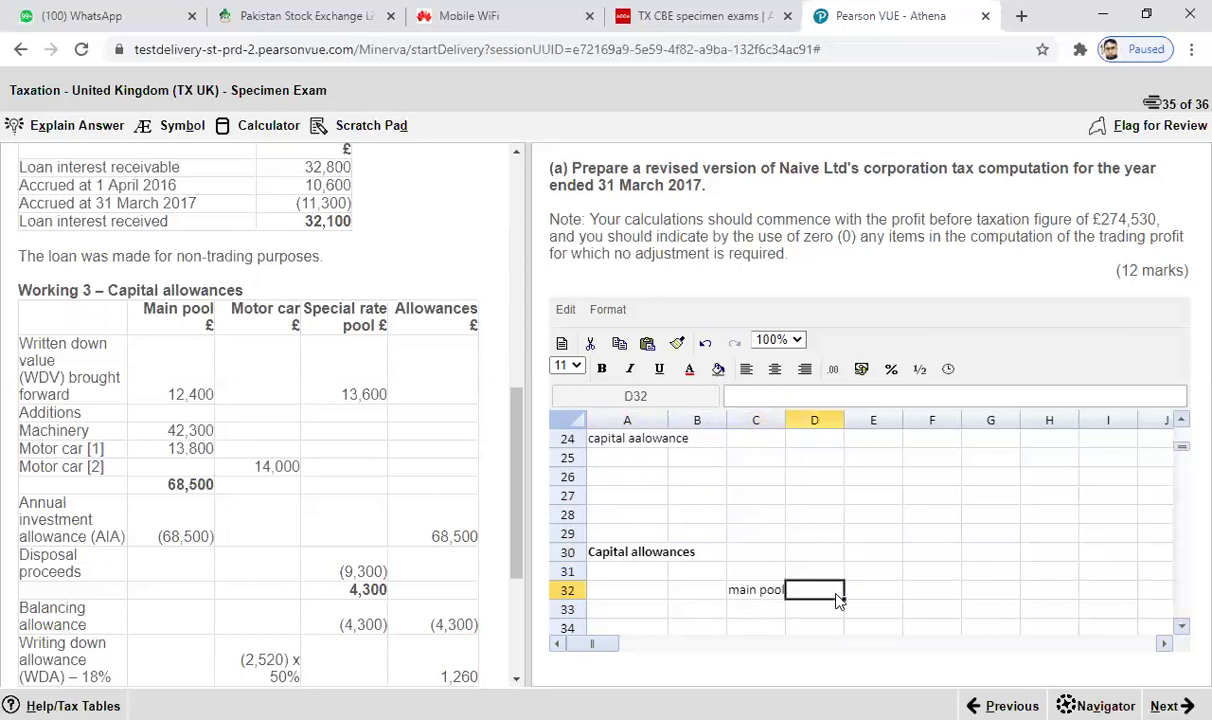
left_click_drag(788, 418, 794, 418)
type("special pool")
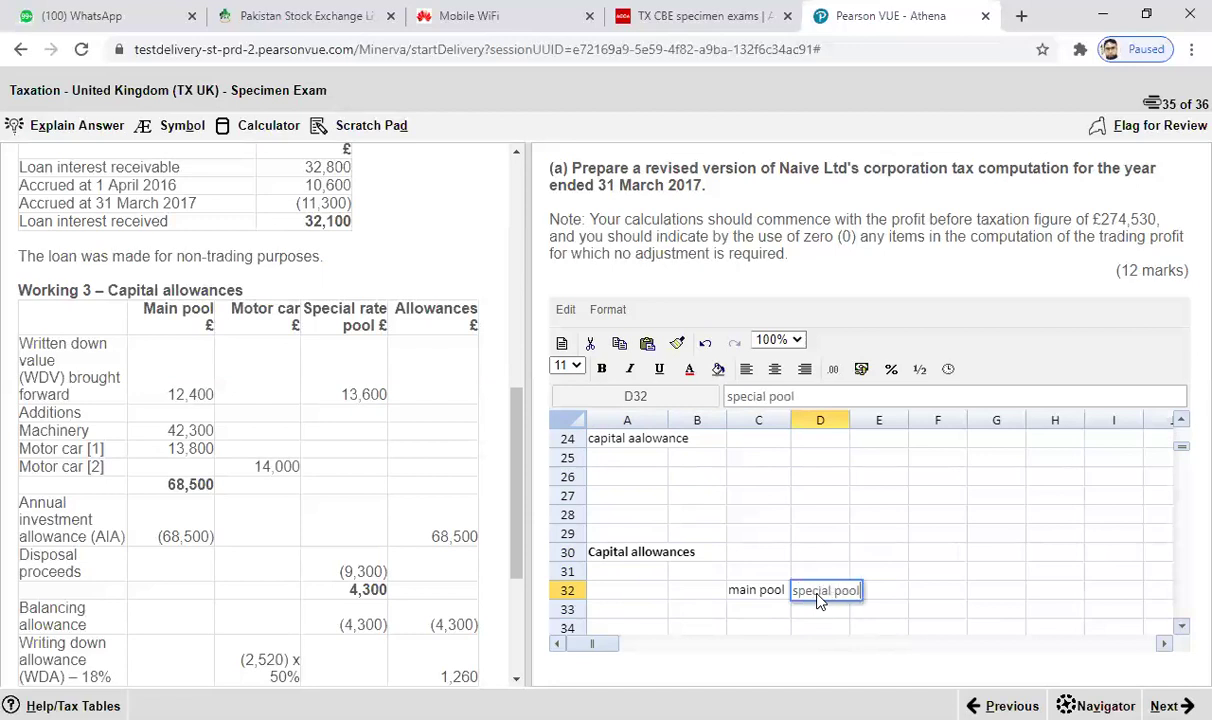
left_click(900, 593)
type("allowance")
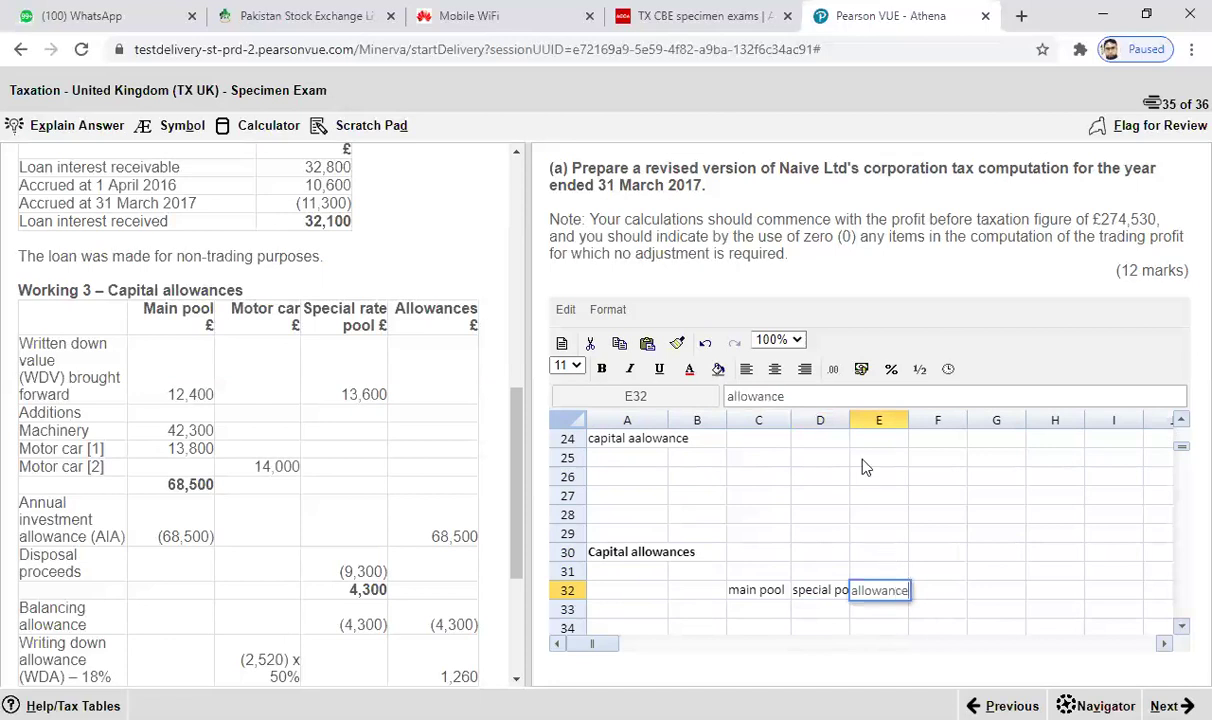
left_click_drag(849, 424, 870, 421)
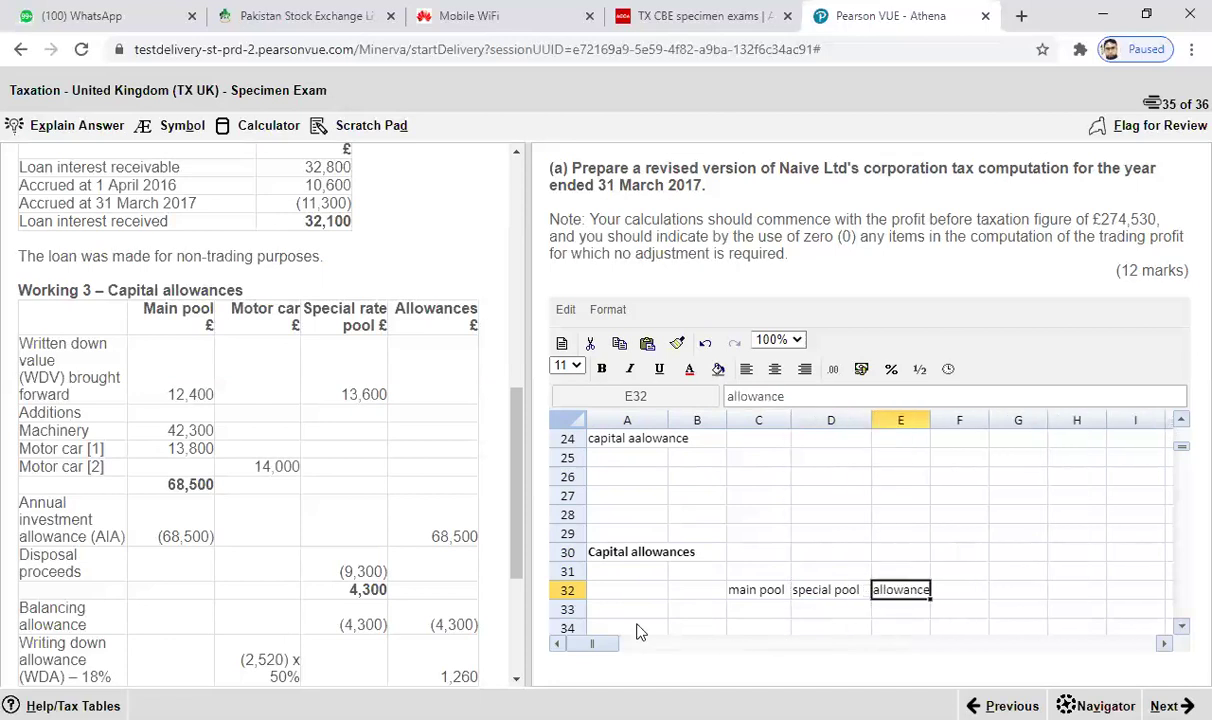
- Make the capital allowances column headings in C32:E32 bold
left_click(1180, 625)
left_click(1180, 625)
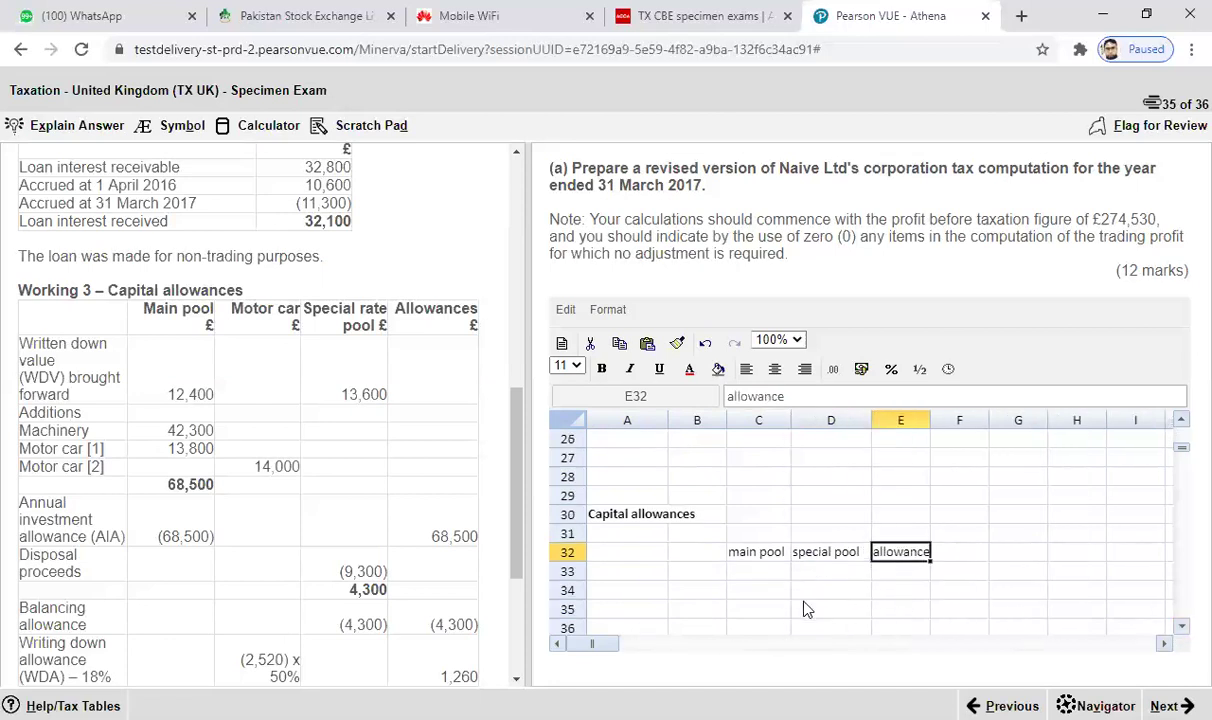
left_click(640, 580)
left_click_drag(745, 552, 897, 552)
key("ctrl+b")
- Add the brought-forward row with "TWDV B/F" in A33, 12400 in C33 and 13600 in D33
left_click(645, 574)
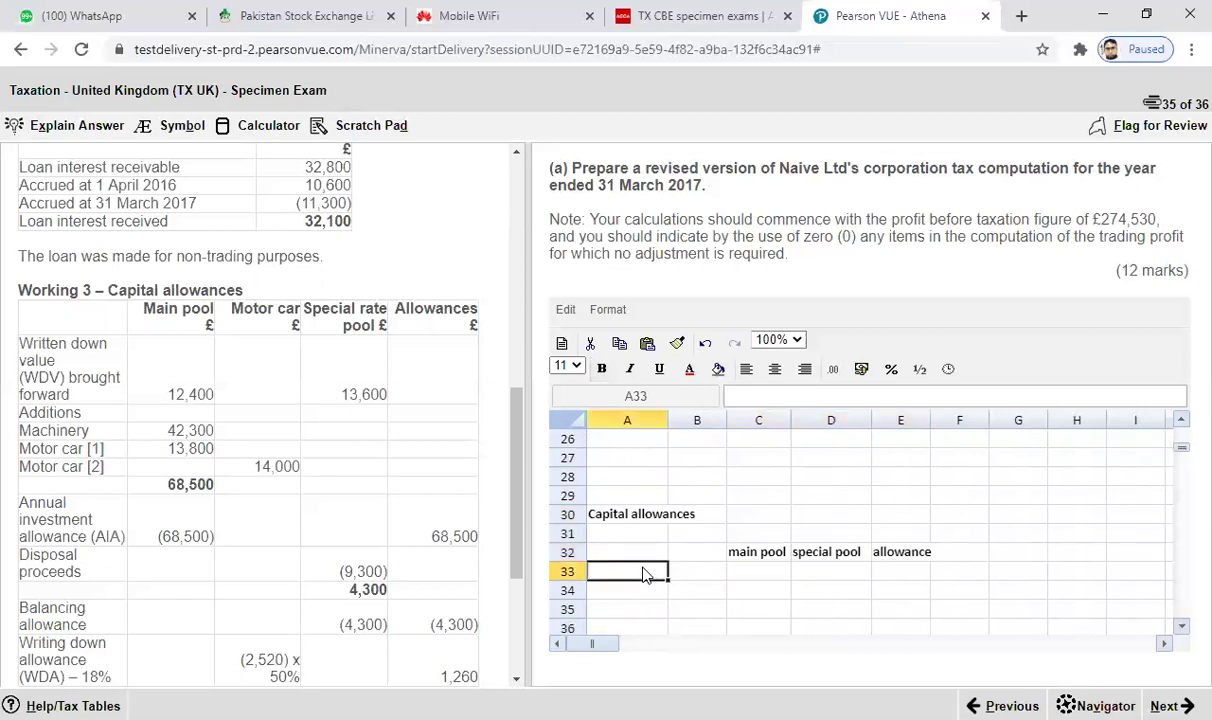
double_click(645, 574)
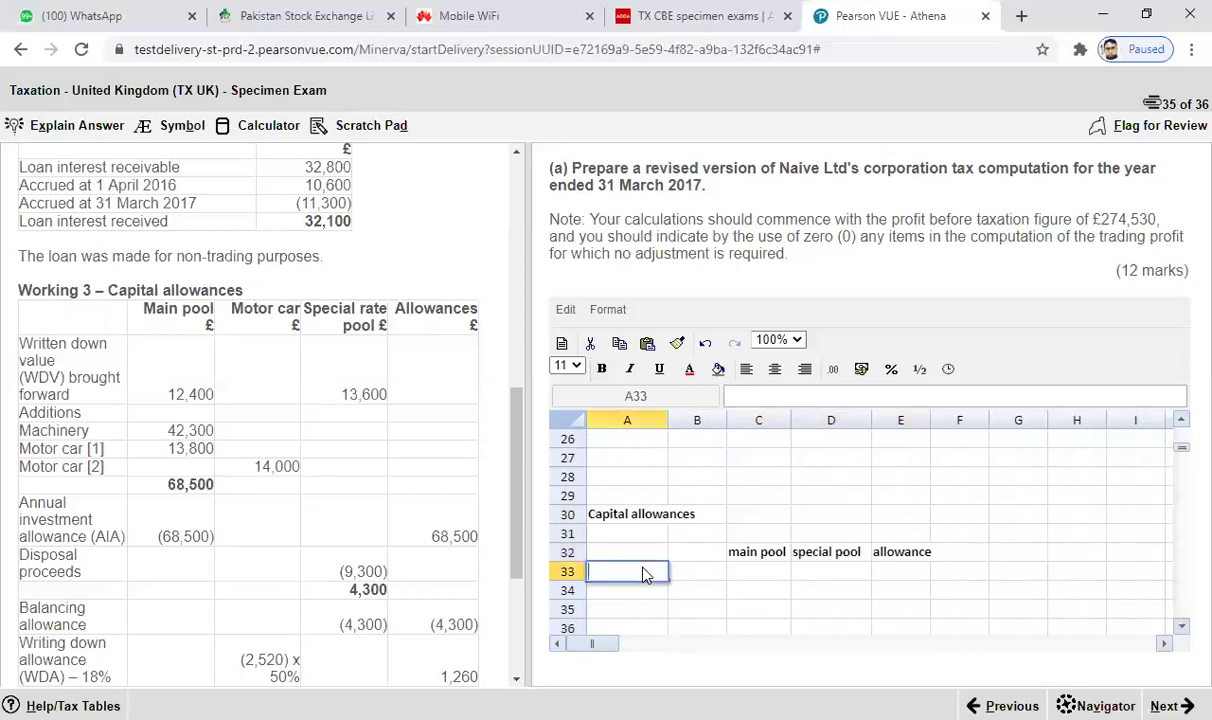
left_click(520, 428)
mouse_move(520, 428)
left_mouse_down()
mouse_move(515, 514)
mouse_move(518, 439)
left_mouse_up()
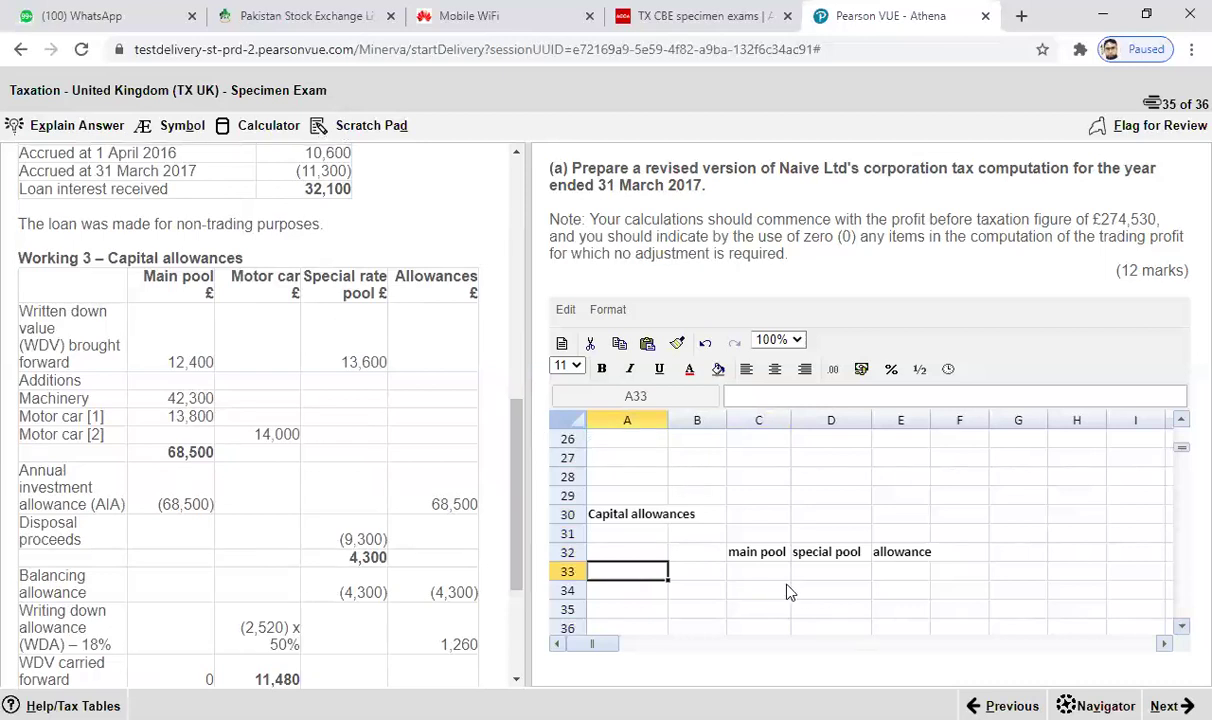
double_click(628, 582)
type("TWDV")
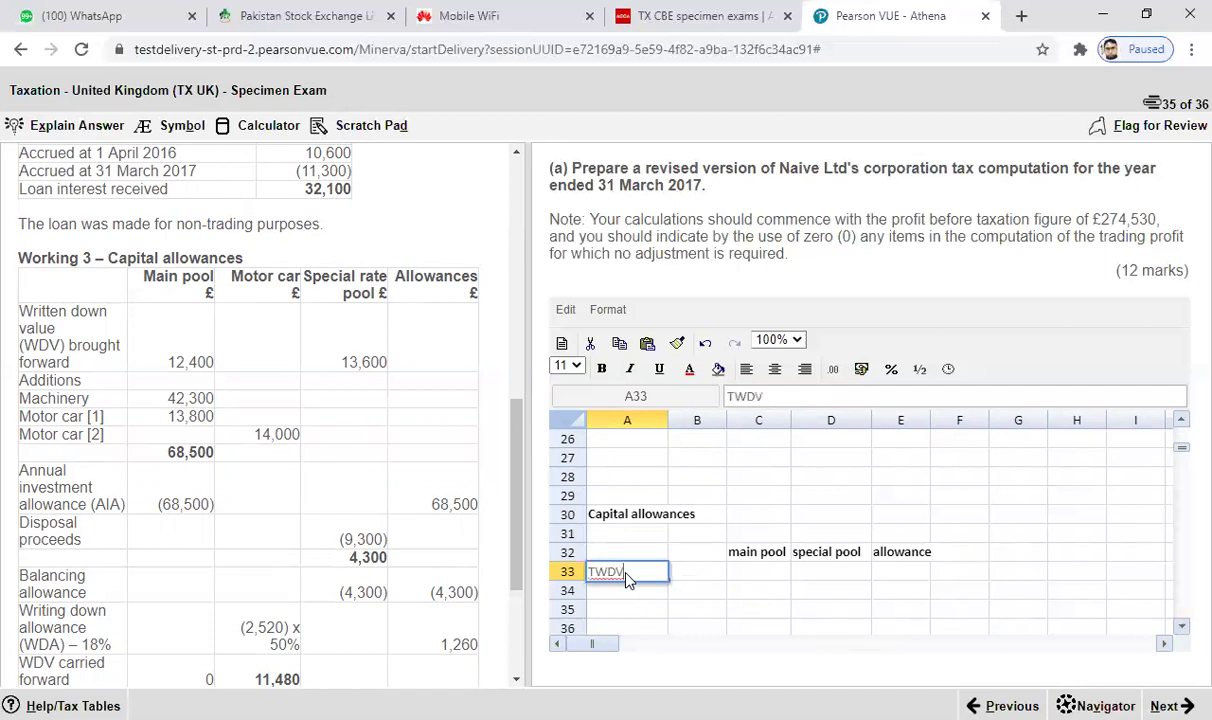
type(" B/F")
double_click(762, 574)
type("12400")
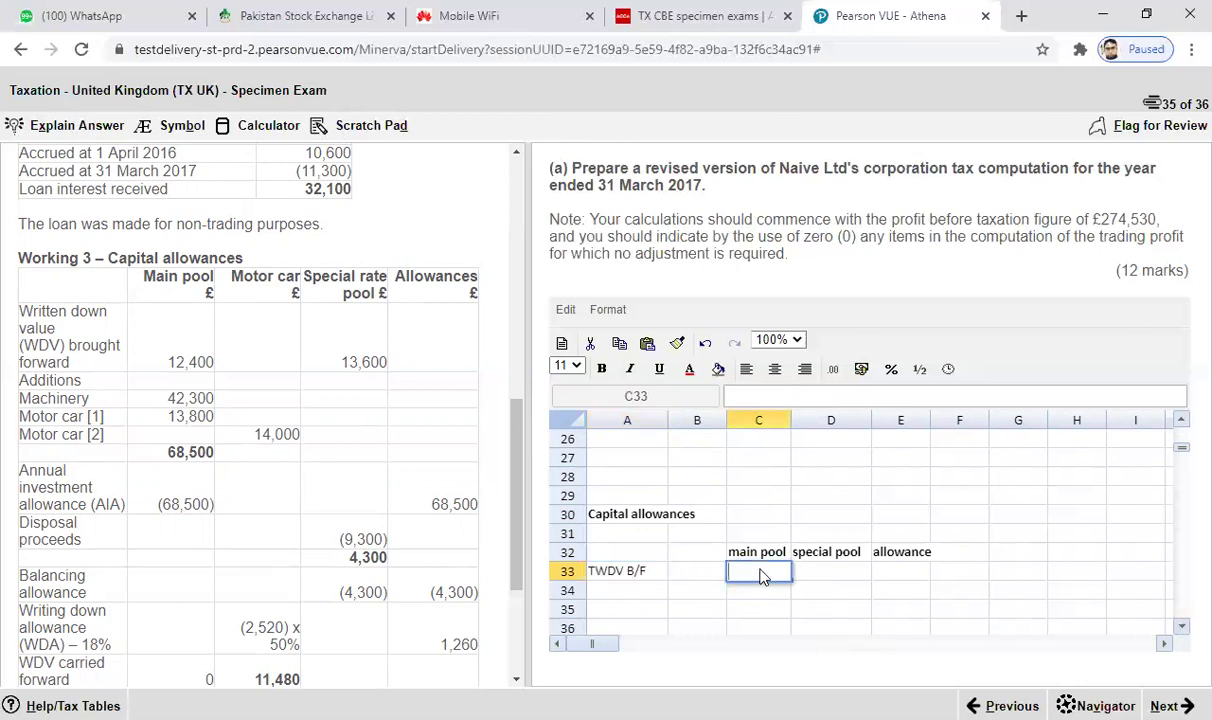
left_click(821, 573)
type("13600")
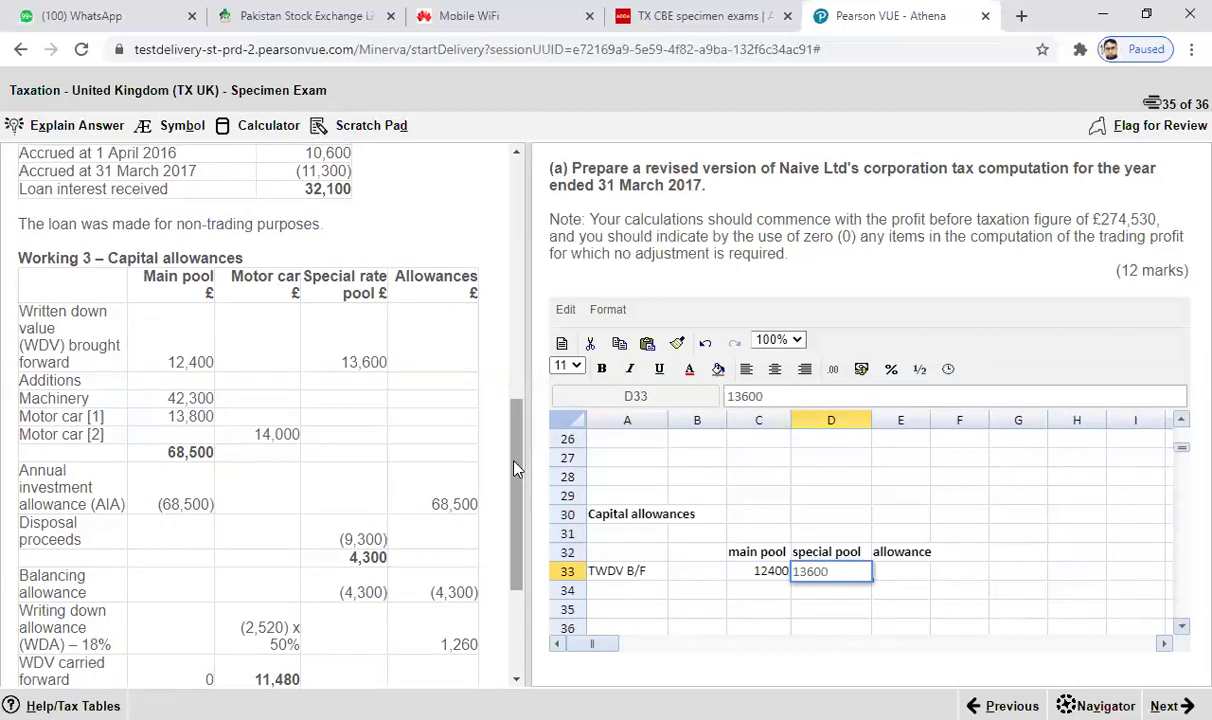
- Read the notes under the capital allowances working and add the label "Addition" in A34
left_click_drag(505, 441, 491, 585)
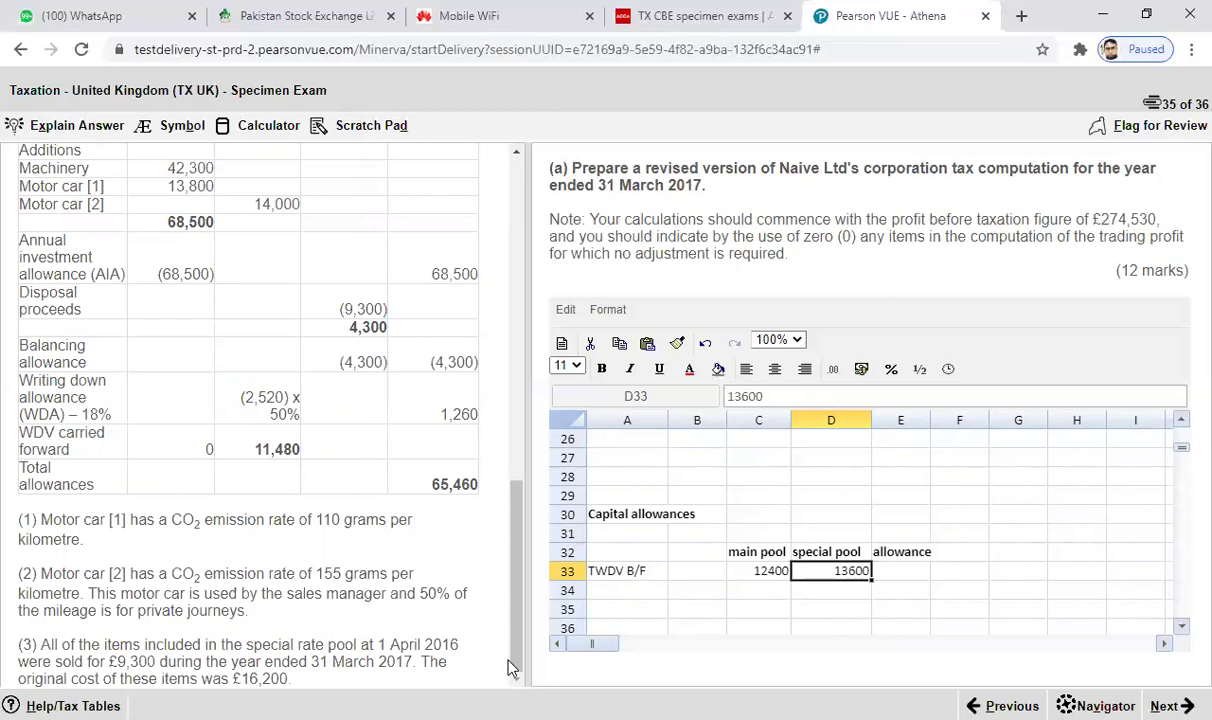
left_click_drag(516, 650, 516, 580)
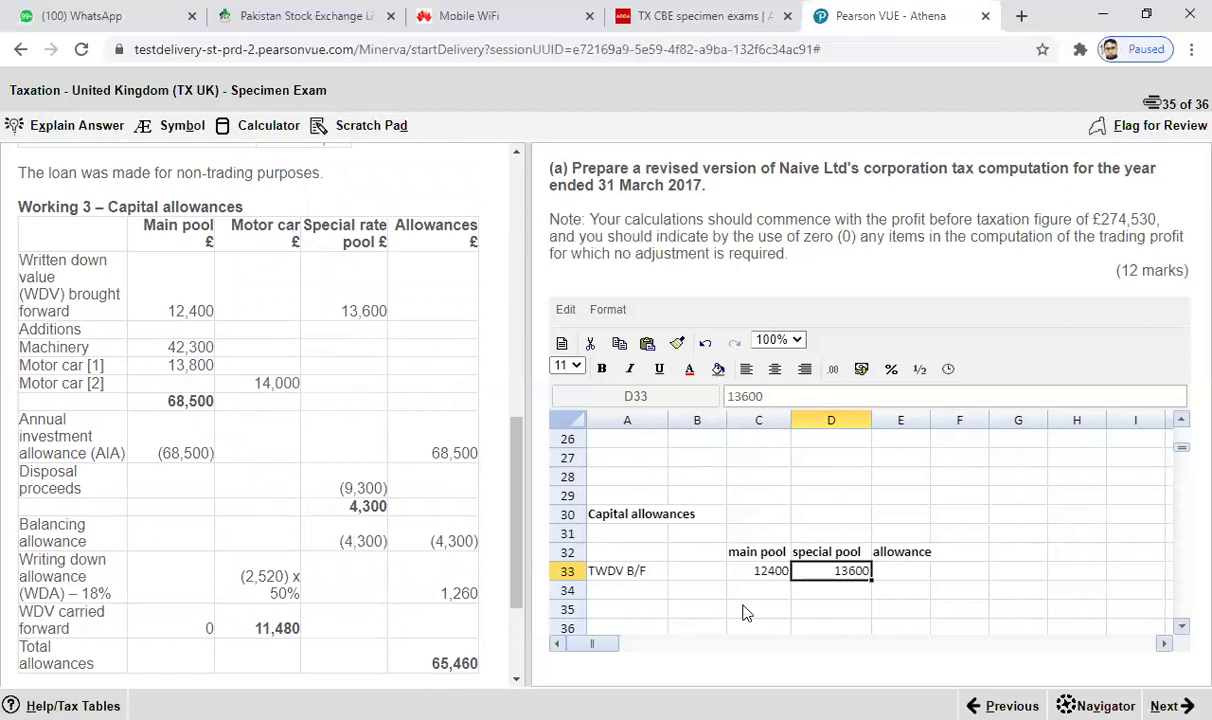
left_click(642, 597)
type("Addition")
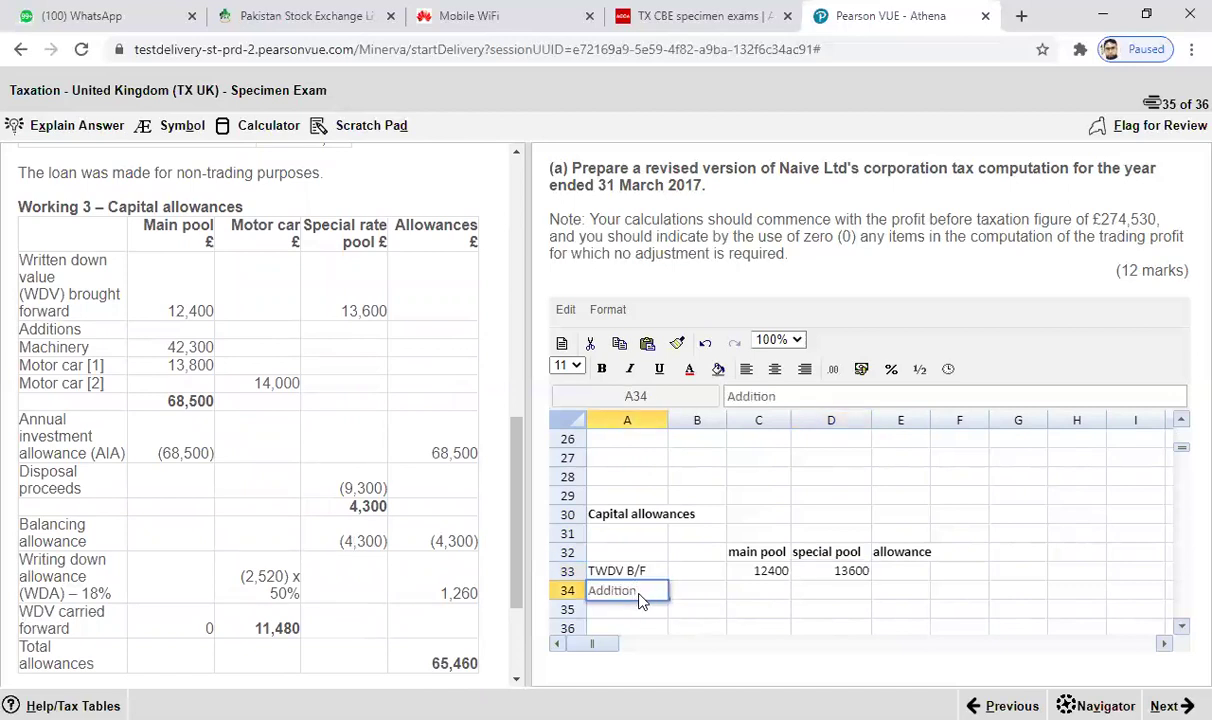
- Add the machinery addition with "machinery" in A35 and 42300 in B35
left_click(631, 612)
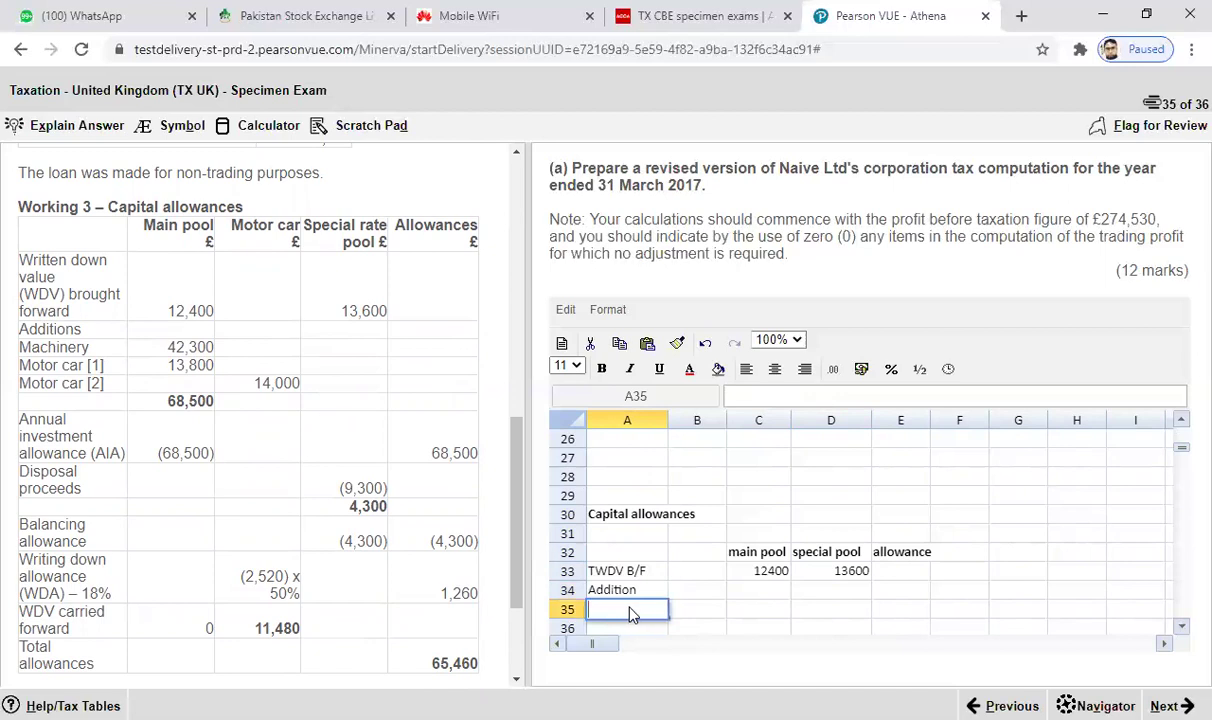
type("machinery")
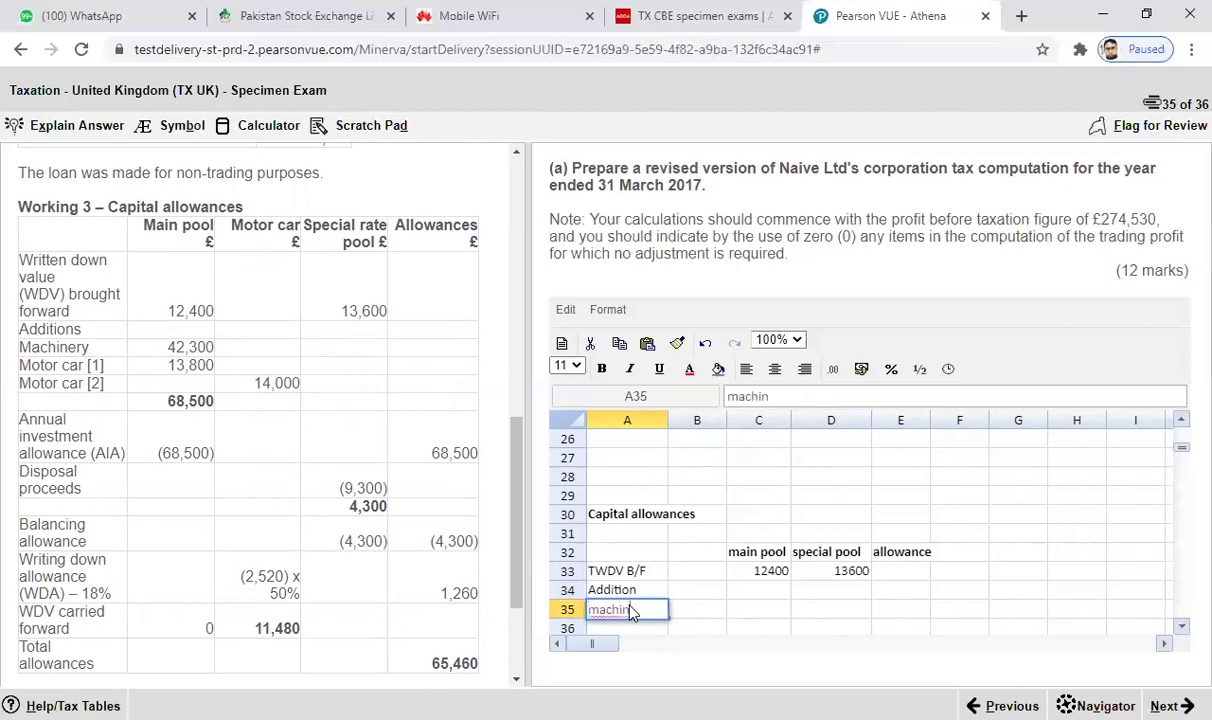
left_click(686, 612)
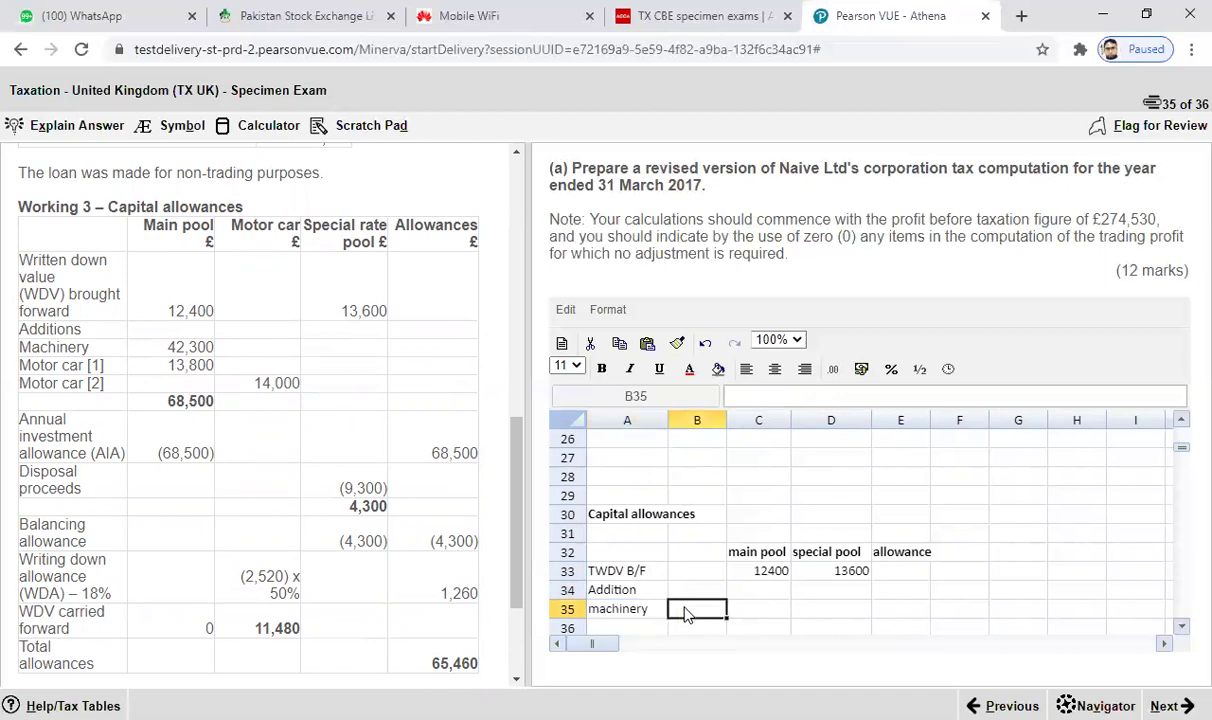
type("42300")
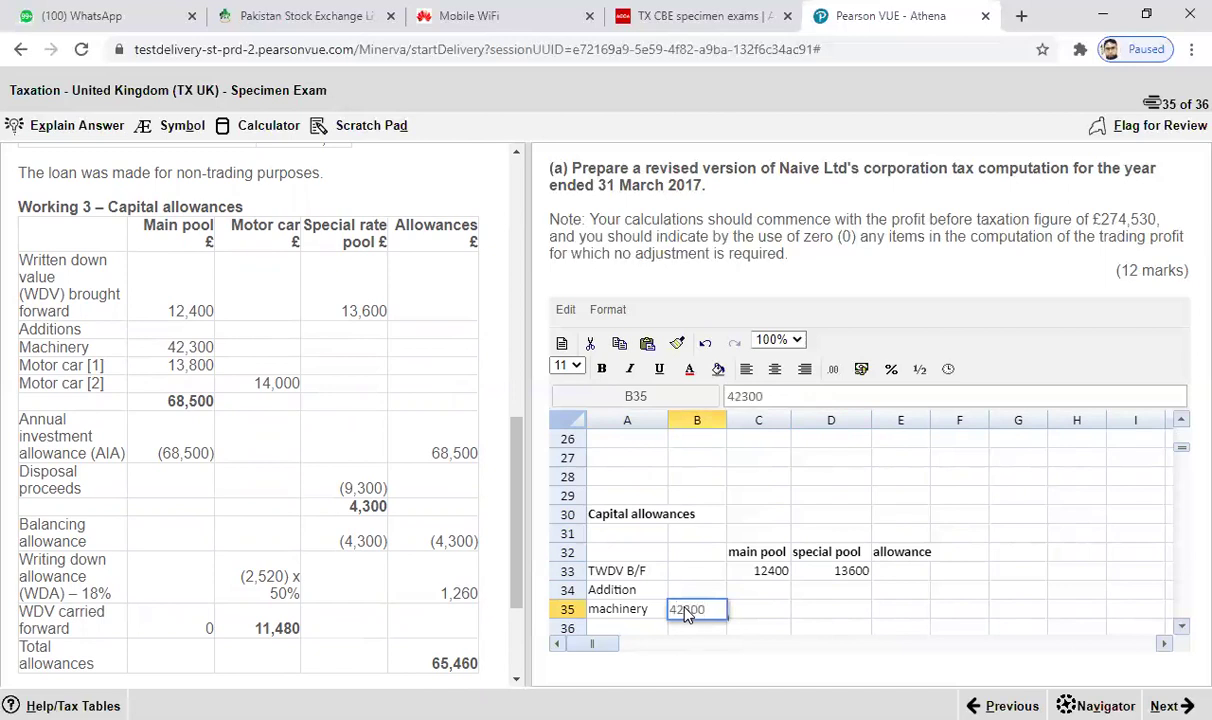
left_click(1182, 628)
left_click(1182, 628)
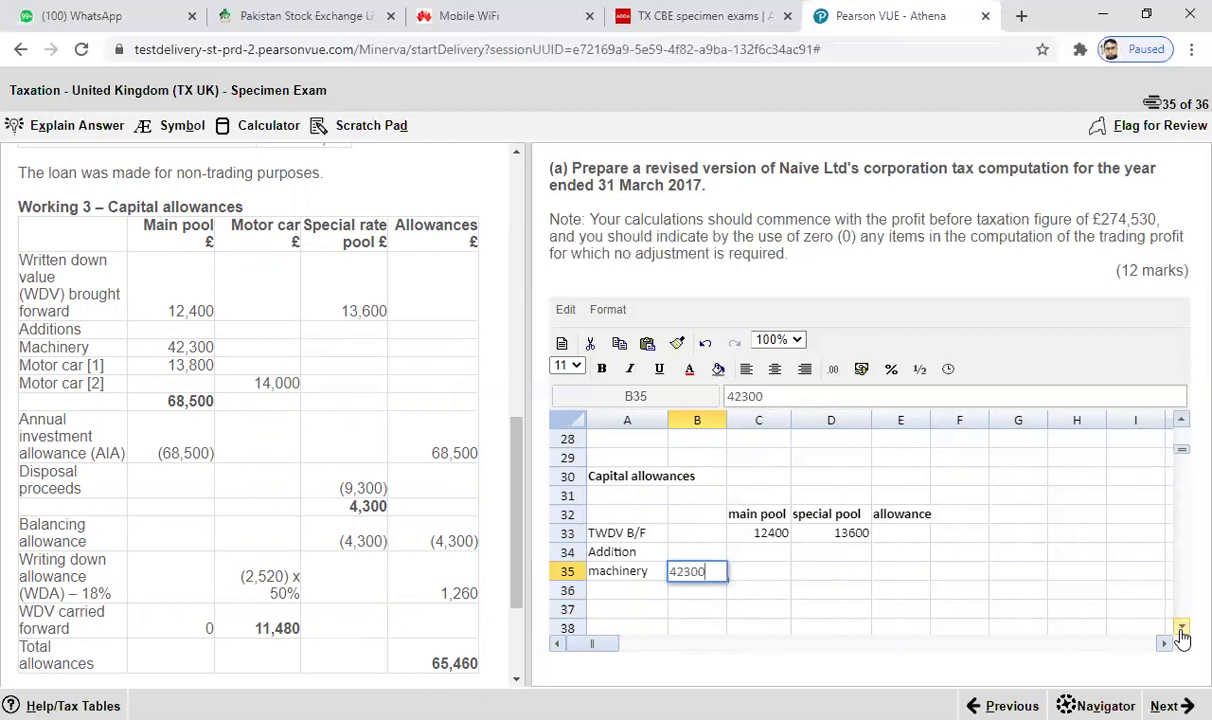
- Add the annual investment allowance row with "AIA" in A36 and -42300 in B36
left_click(627, 592)
type("AIA")
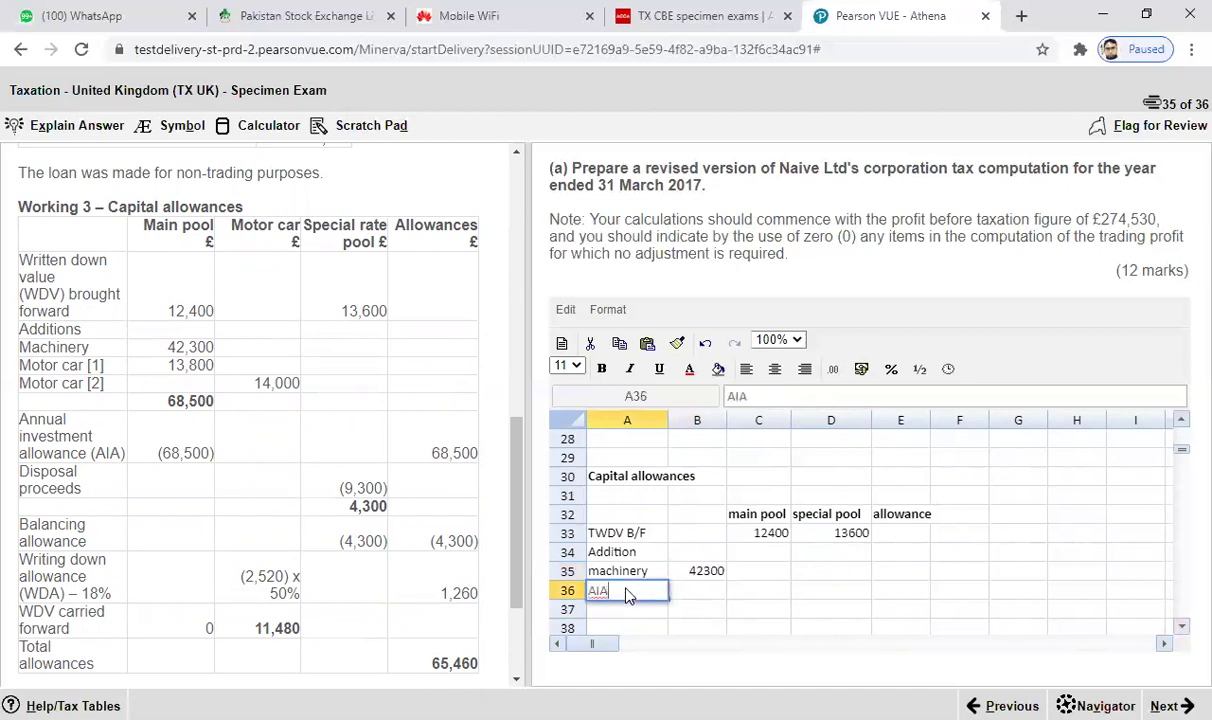
left_click(690, 597)
type("42300")
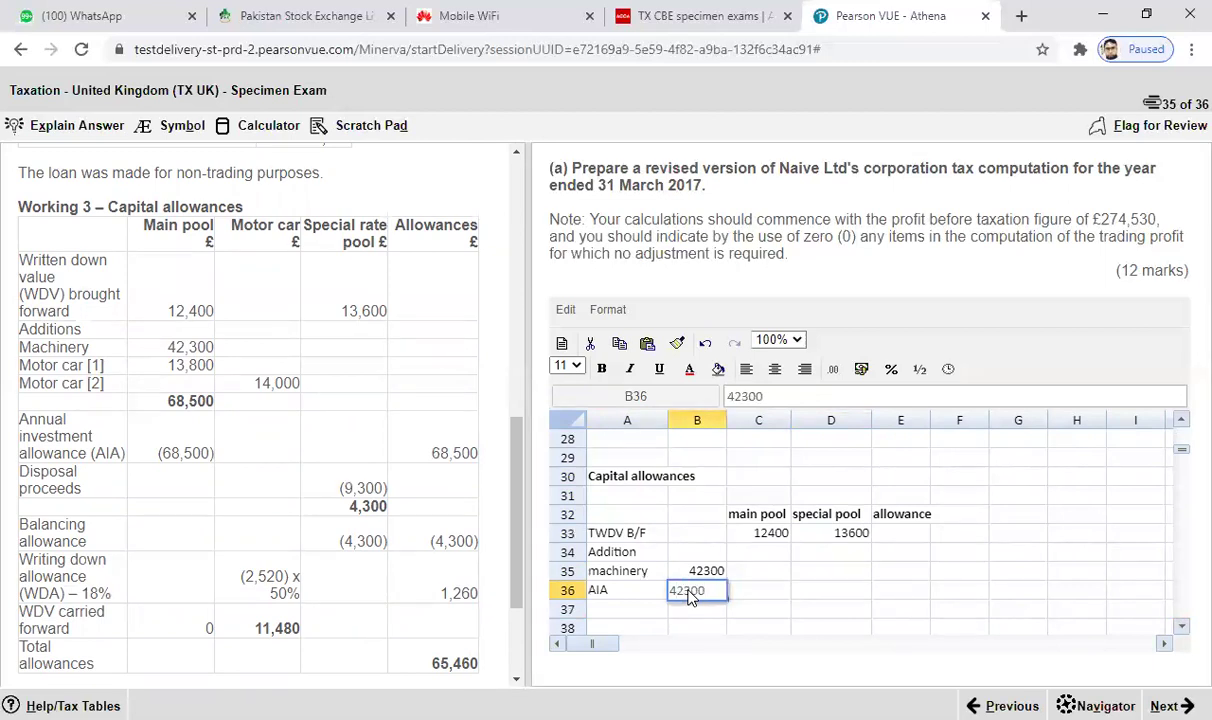
left_click(697, 610)
left_click(677, 596)
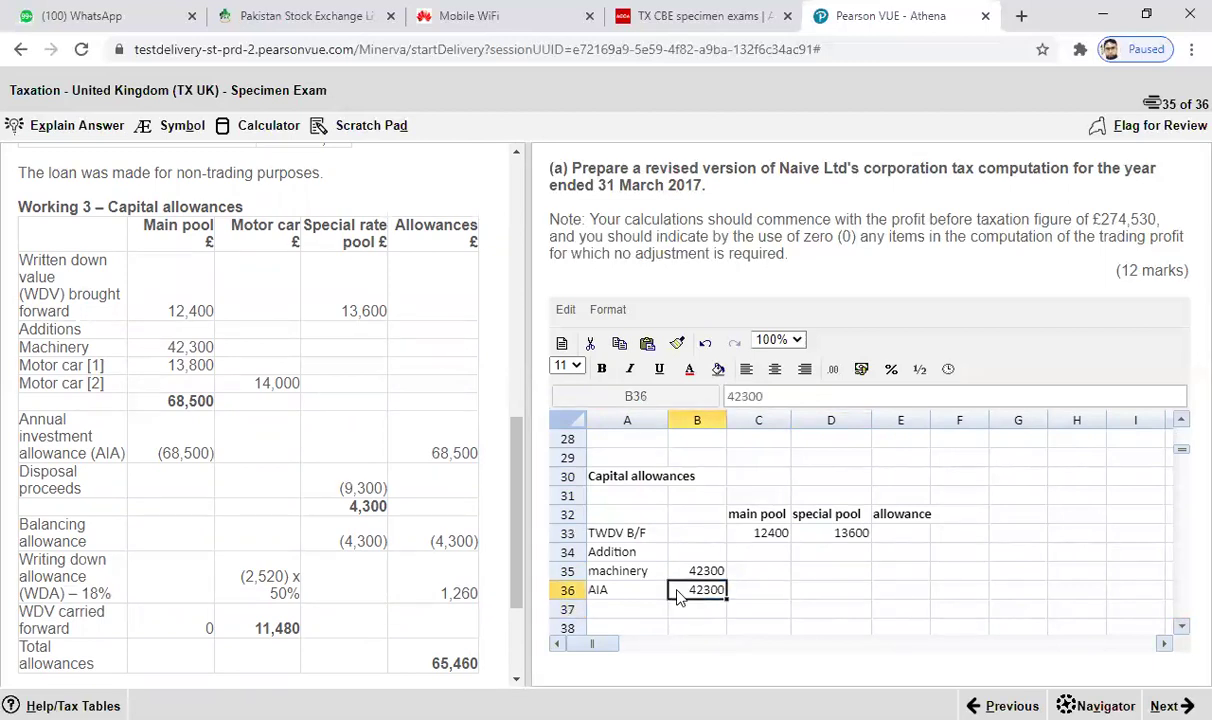
left_click(731, 398)
type("-")
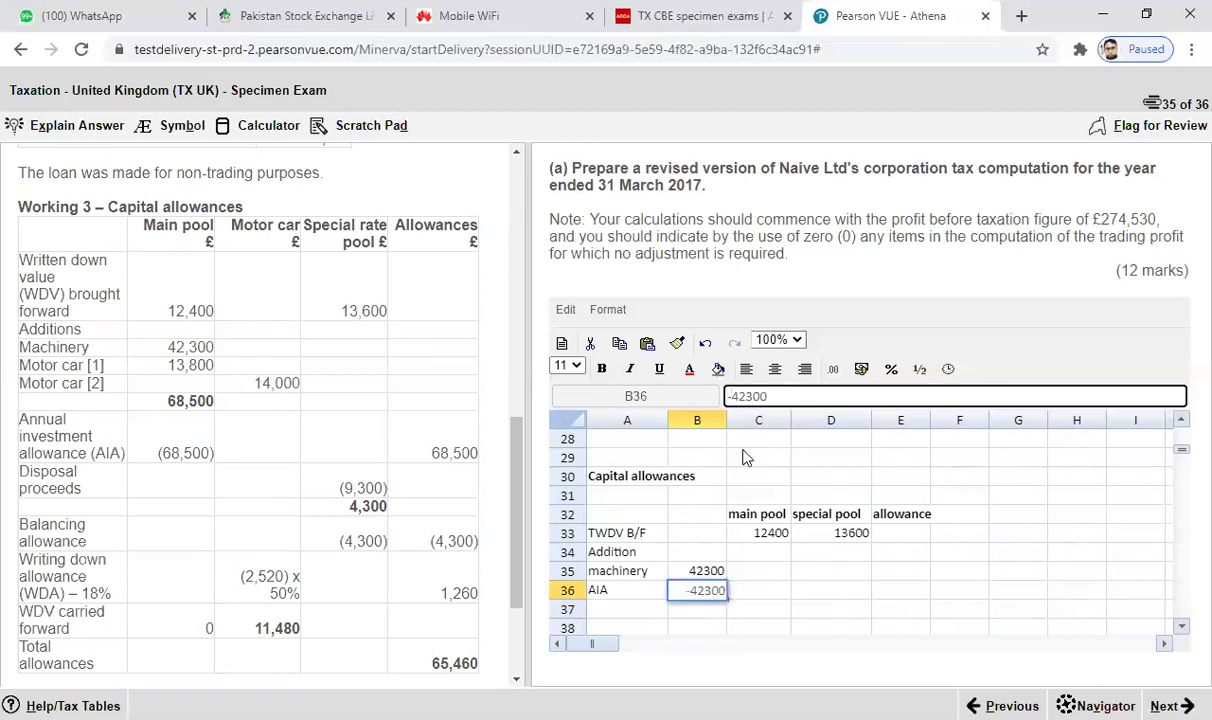
- Carry the AIA into the allowance column by entering =-B36 in E36
left_click(910, 600)
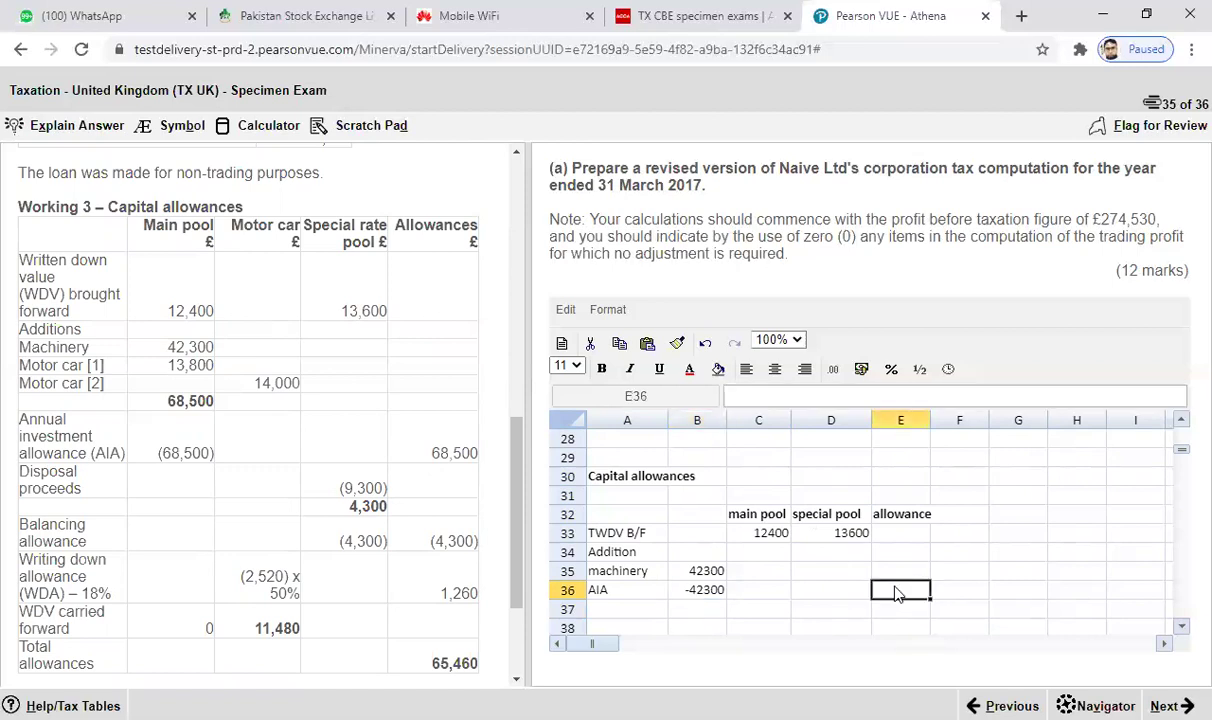
type("=")
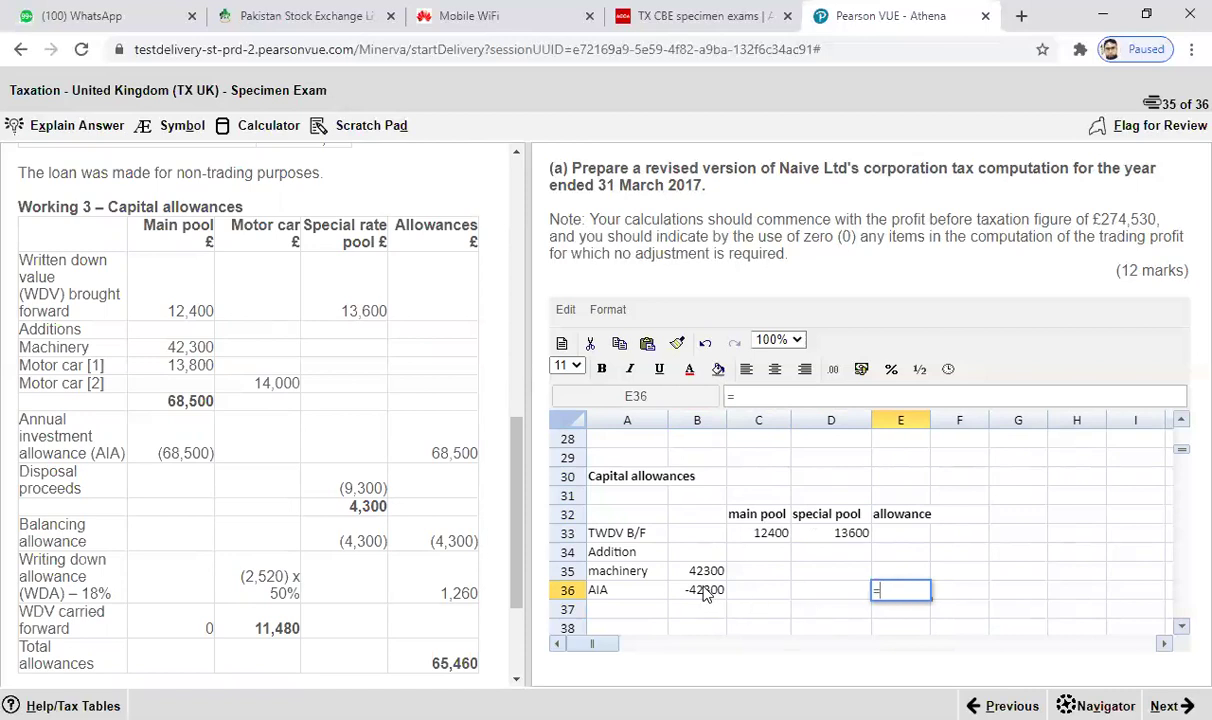
type("-")
left_click(705, 597)
key("Return")
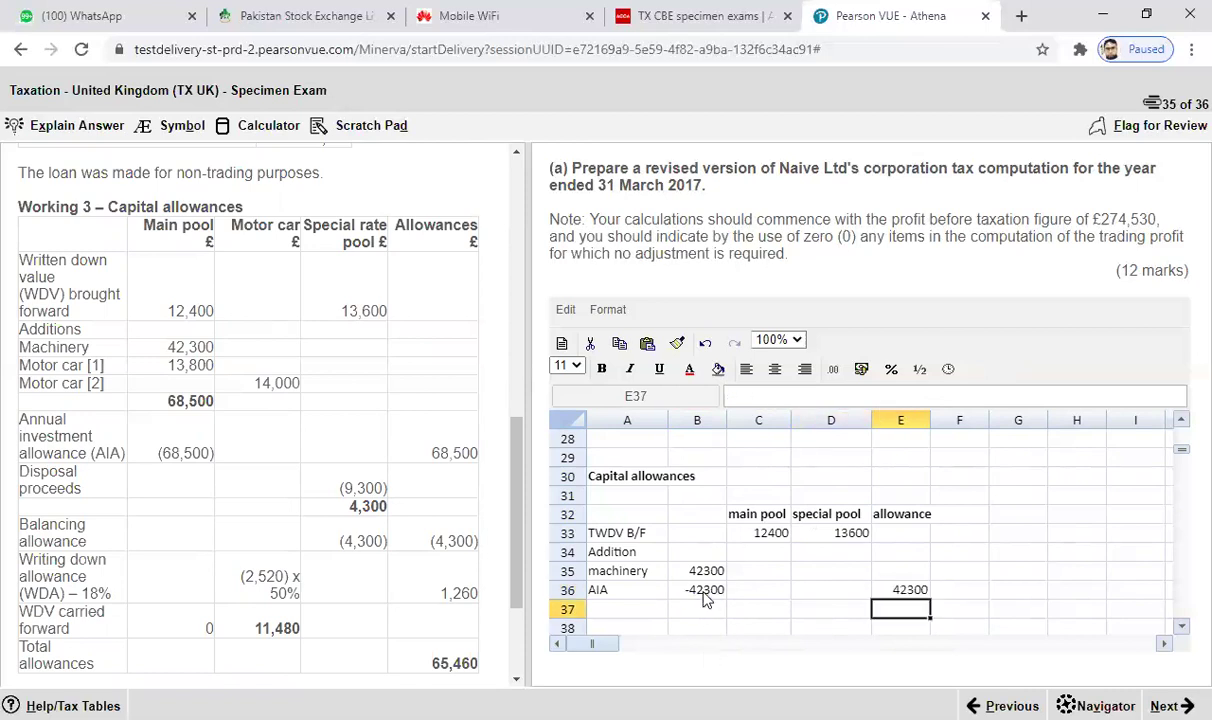
- Check the motor car notes and add "Motor car 1" in A37 with 13800 in the main pool cell C37
left_click(633, 616)
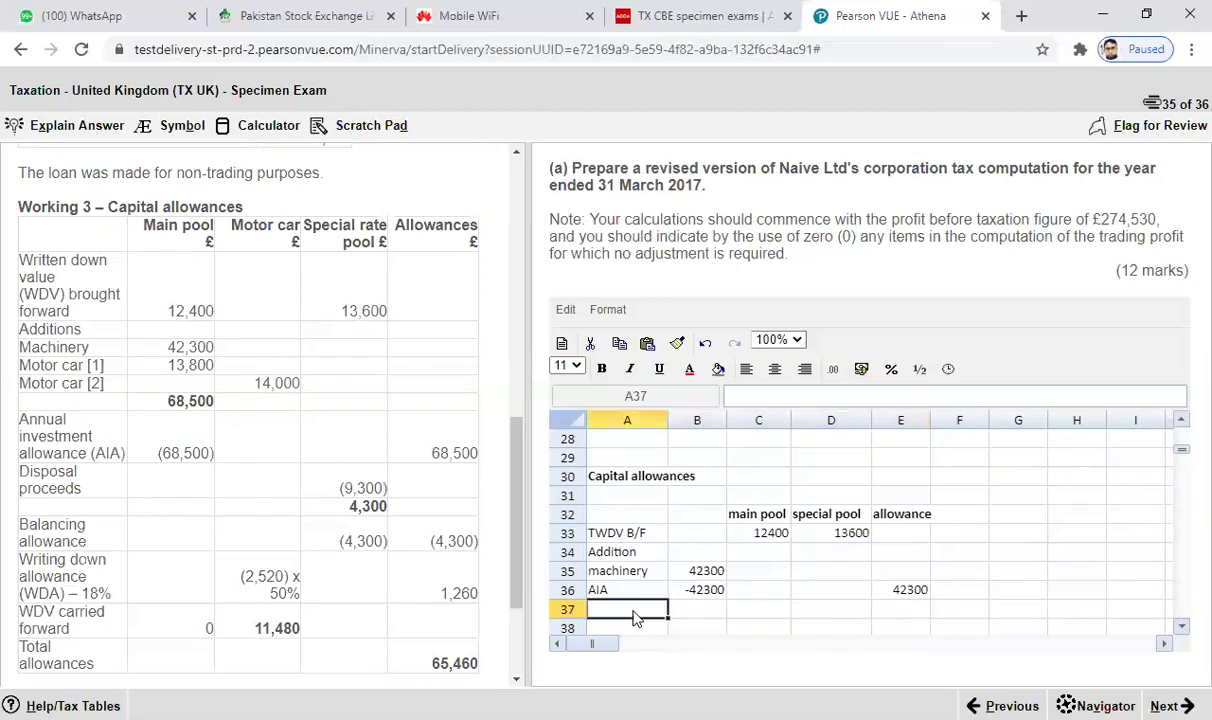
type("Motor")
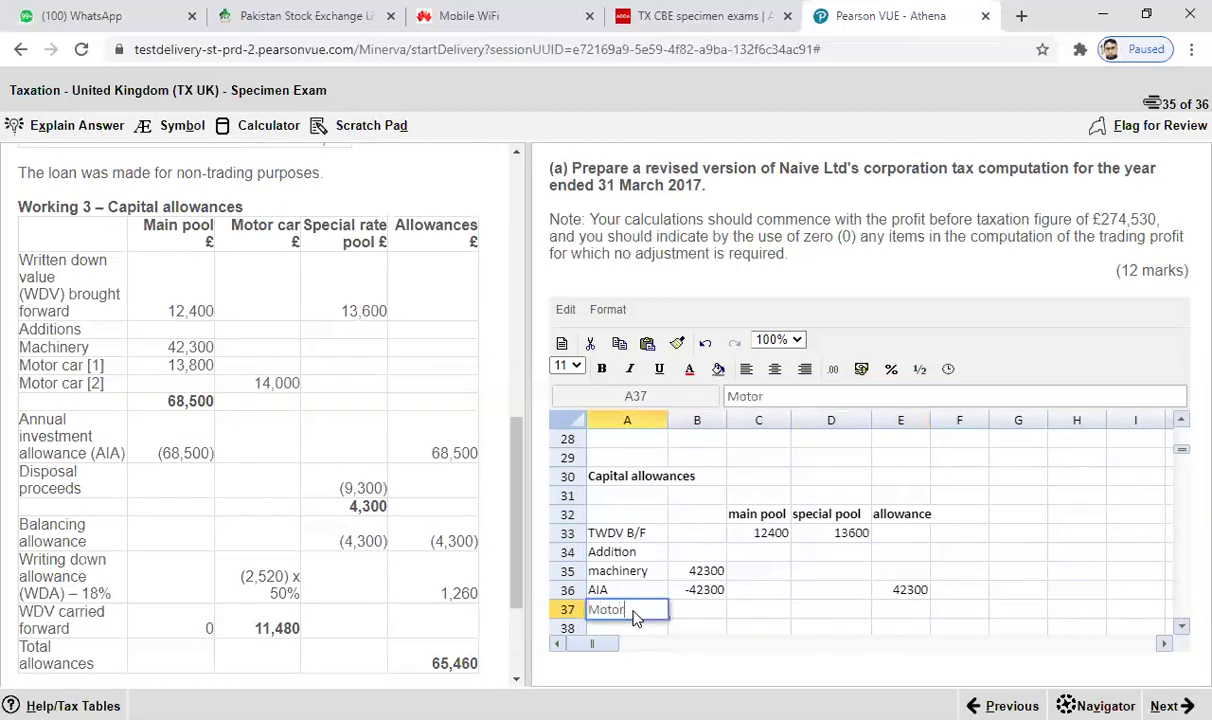
type(" car 1")
left_click(516, 458)
left_click_drag(517, 461, 520, 537)
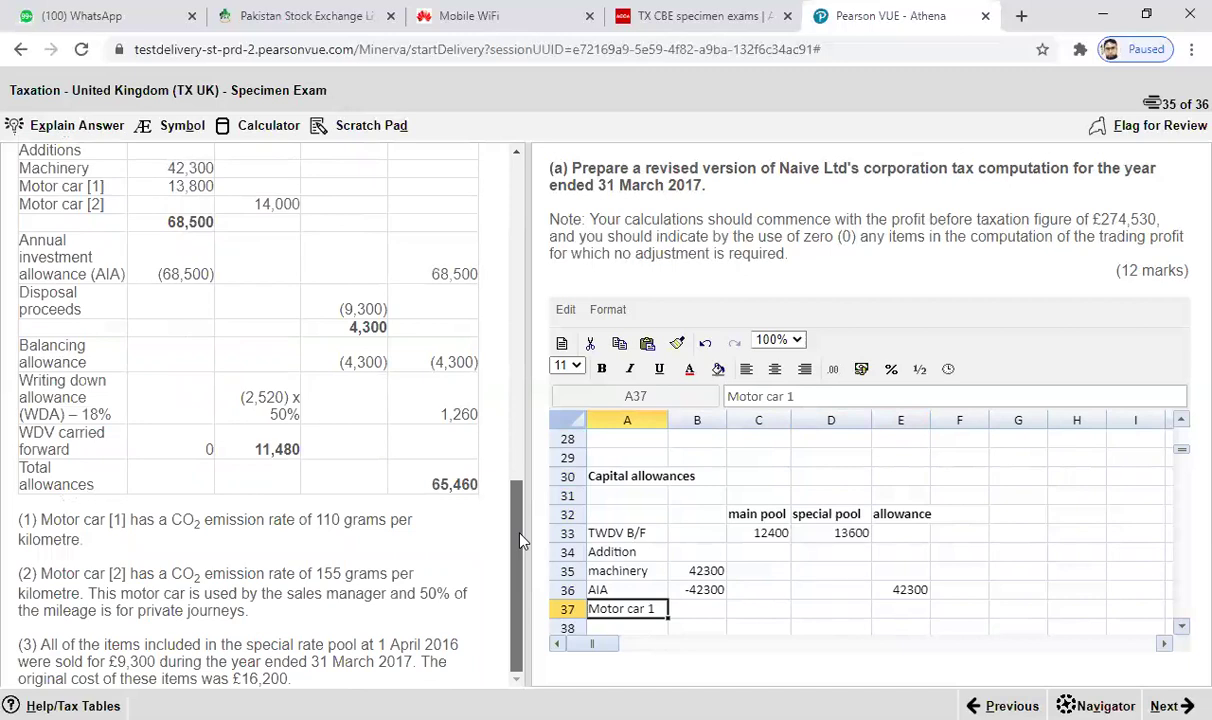
left_click_drag(520, 540, 517, 479)
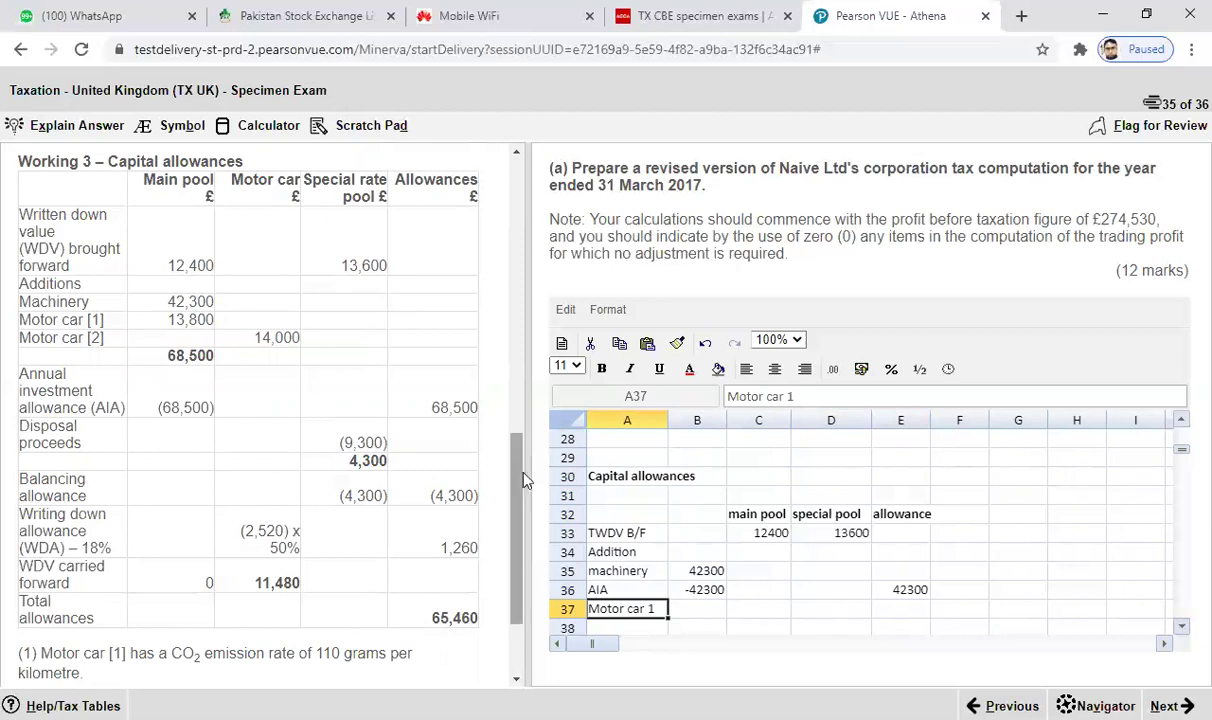
left_click(768, 610)
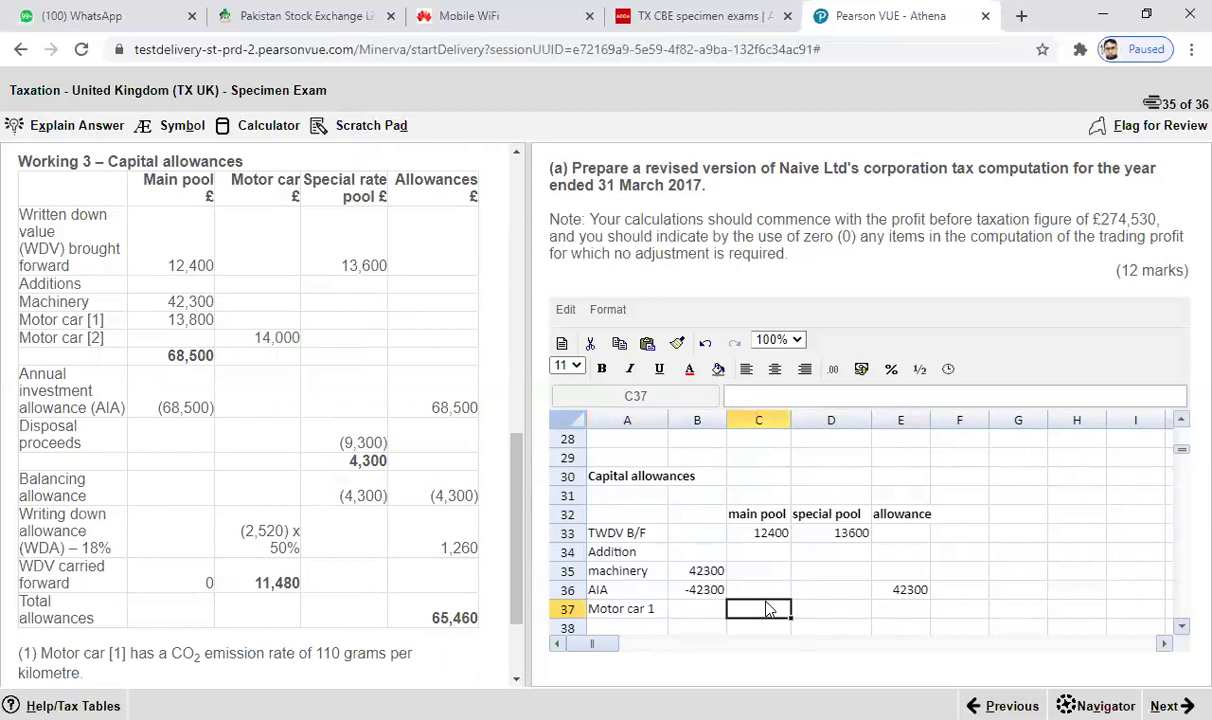
type("13800")
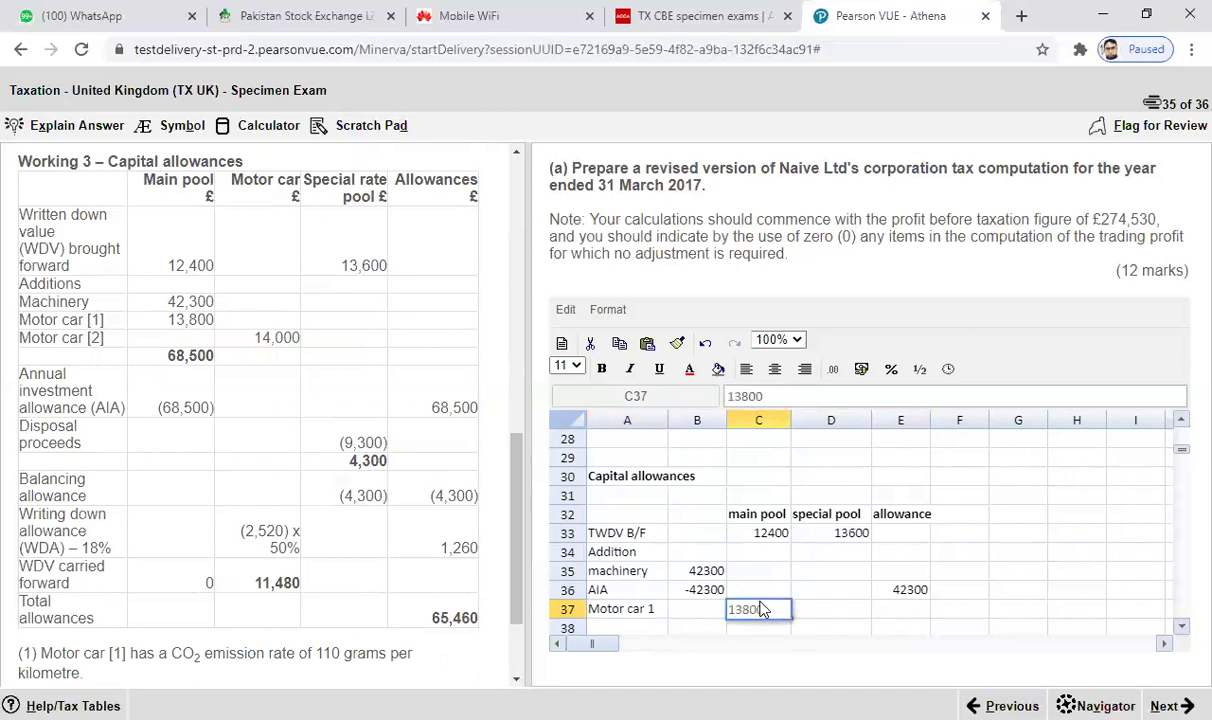
- Check the motor car notes and add "Motor car 2" in A38 with 14000 in the special pool cell D38
left_click(643, 630)
type("Motor car 2")
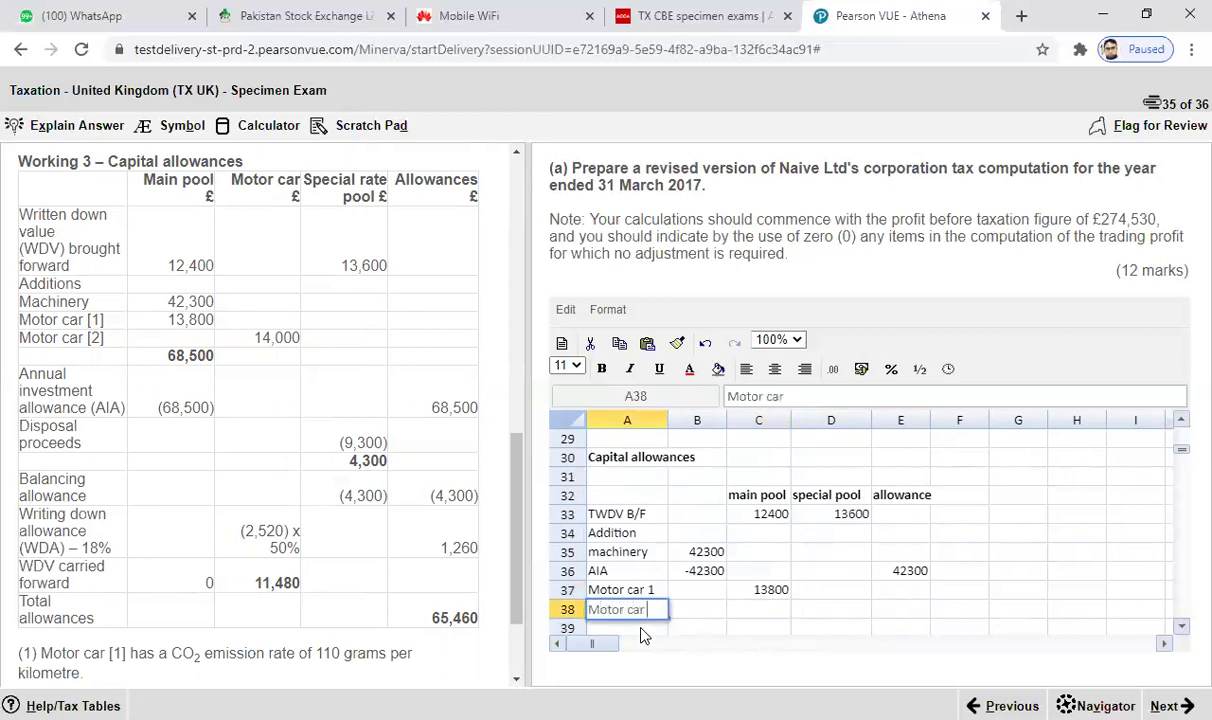
left_click(818, 612)
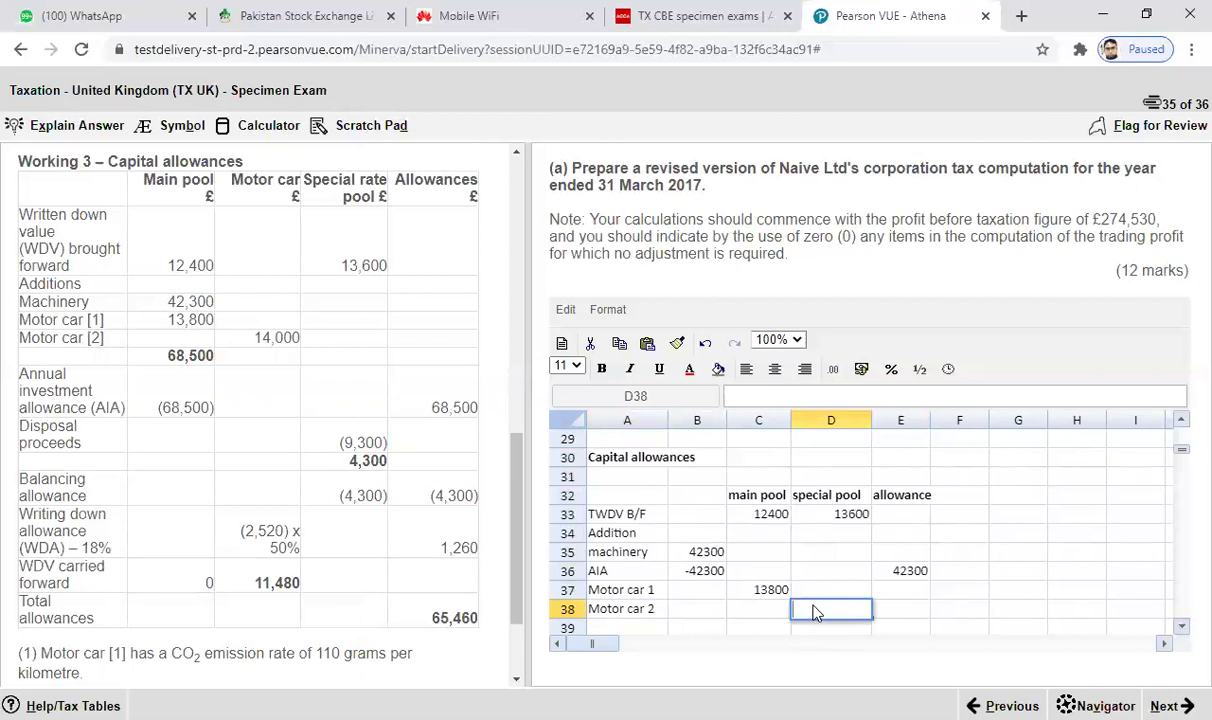
left_click_drag(522, 561, 515, 628)
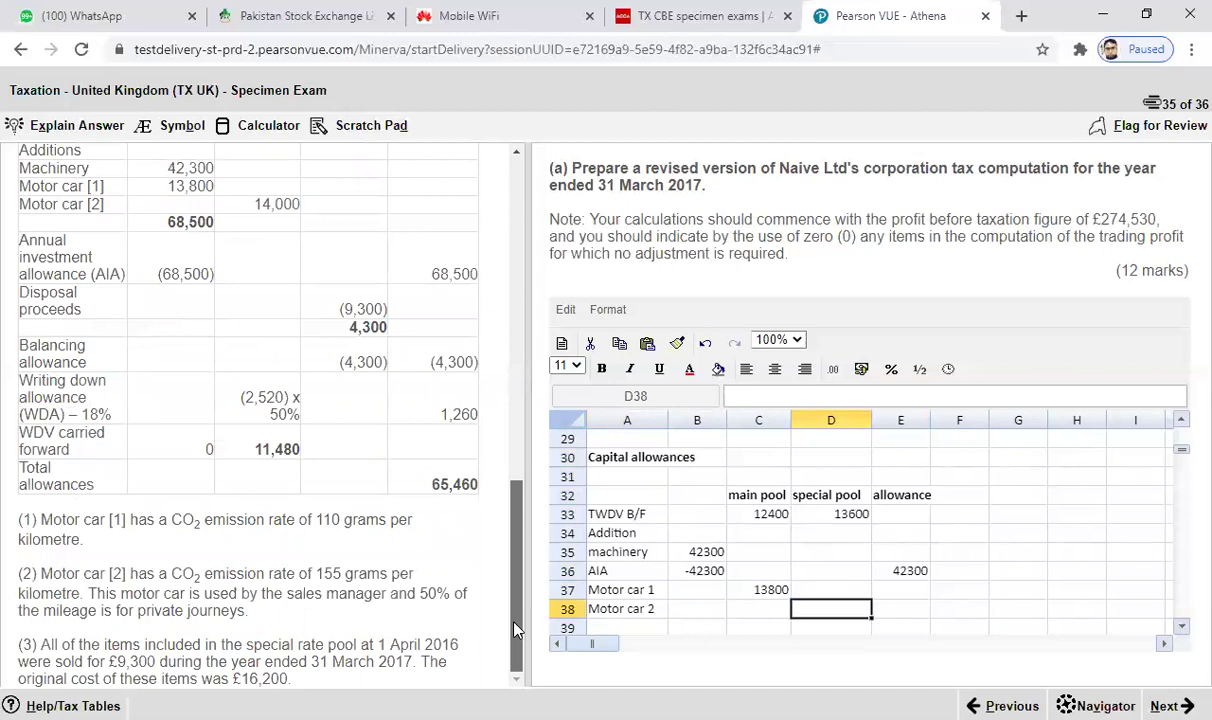
left_click_drag(515, 603, 510, 578)
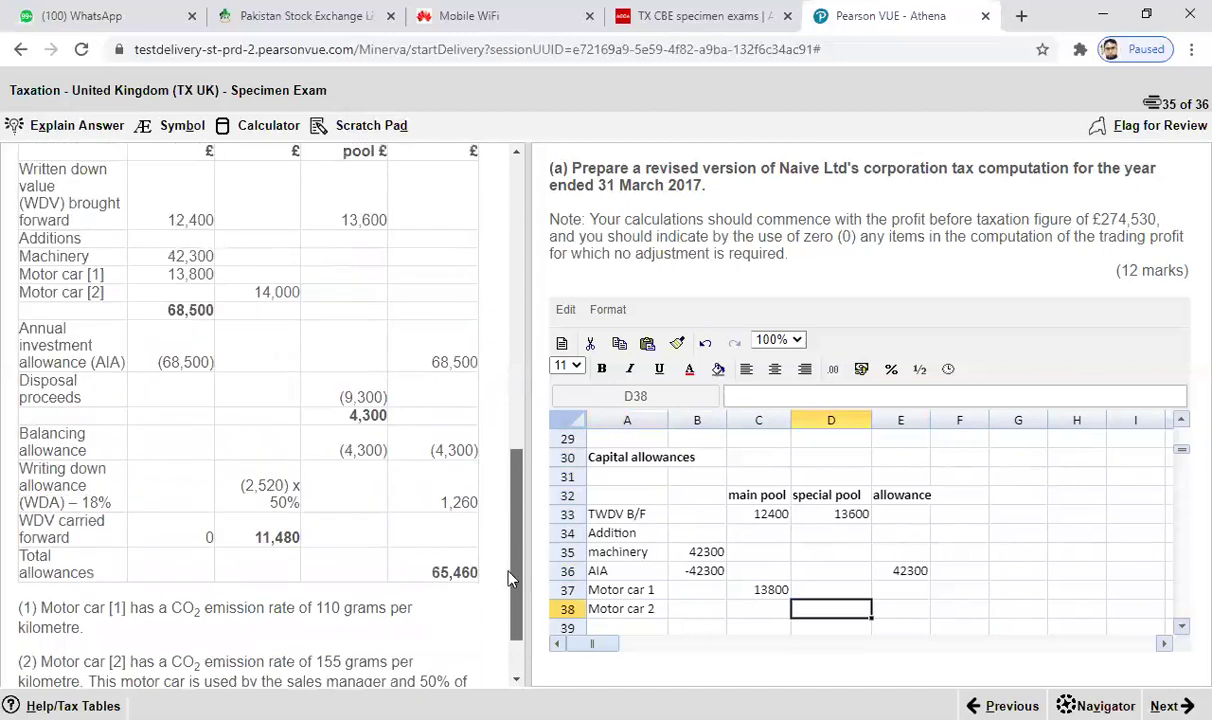
left_click(828, 596)
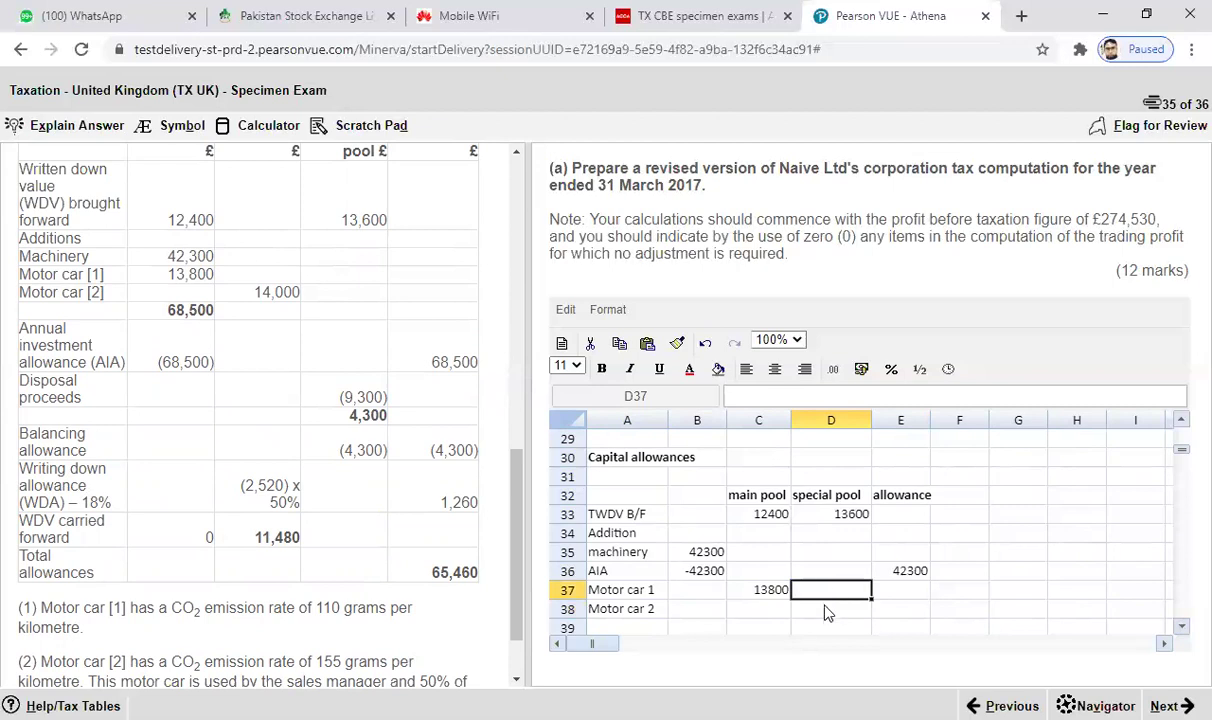
left_click(826, 618)
type("14000")
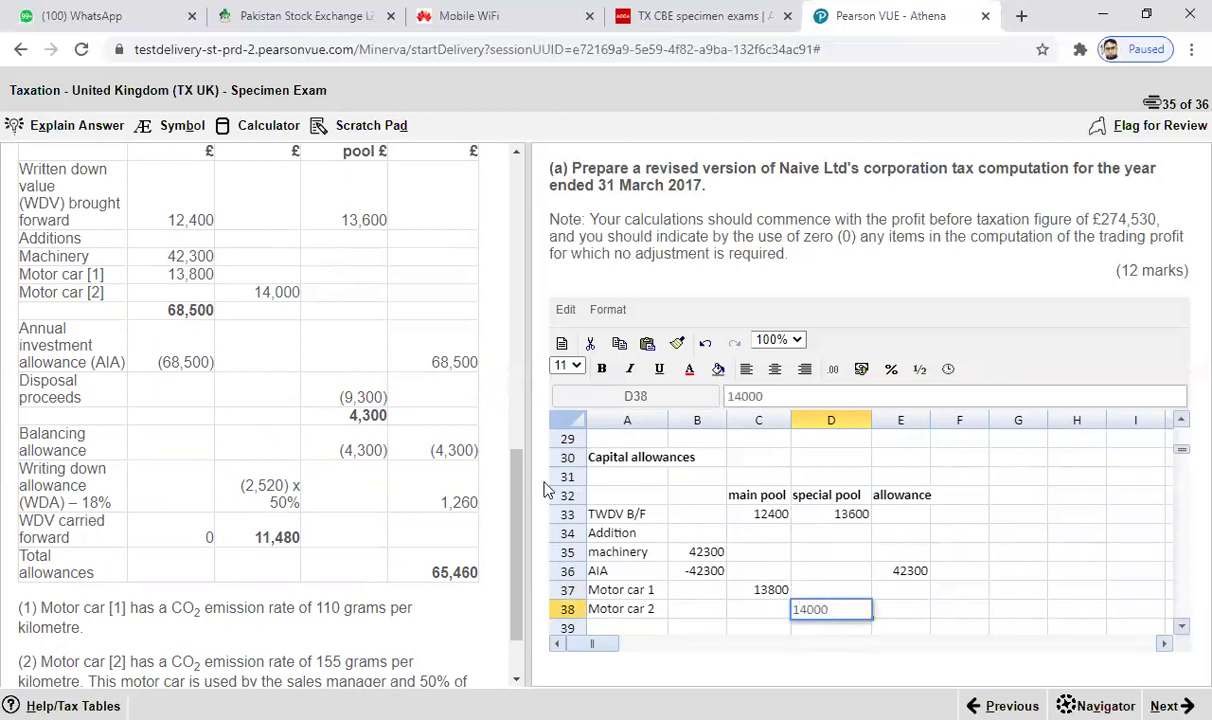
- Add the disposal row with "Disposal proceed" in A39 and -9300 in the special pool cell D39
mouse_move(521, 476)
left_mouse_down()
mouse_move(521, 530)
mouse_move(521, 472)
left_mouse_up()
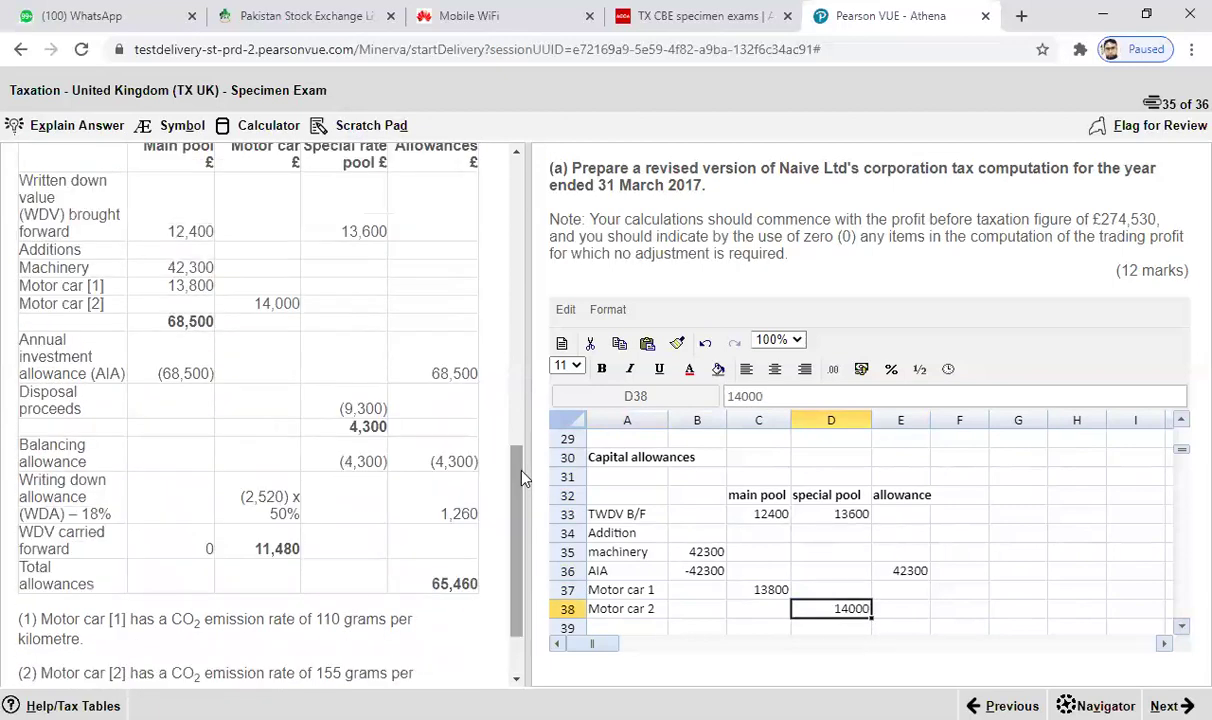
left_click(1181, 625)
left_click(1181, 625)
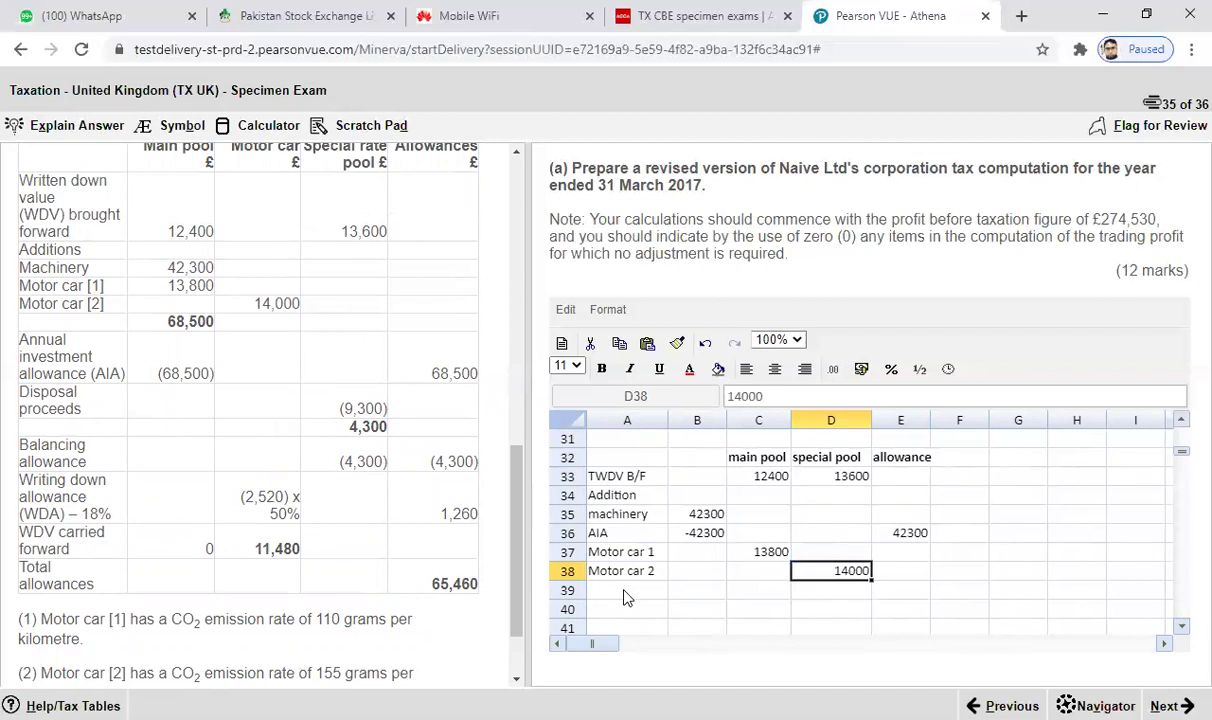
left_click(625, 594)
type("Disp")
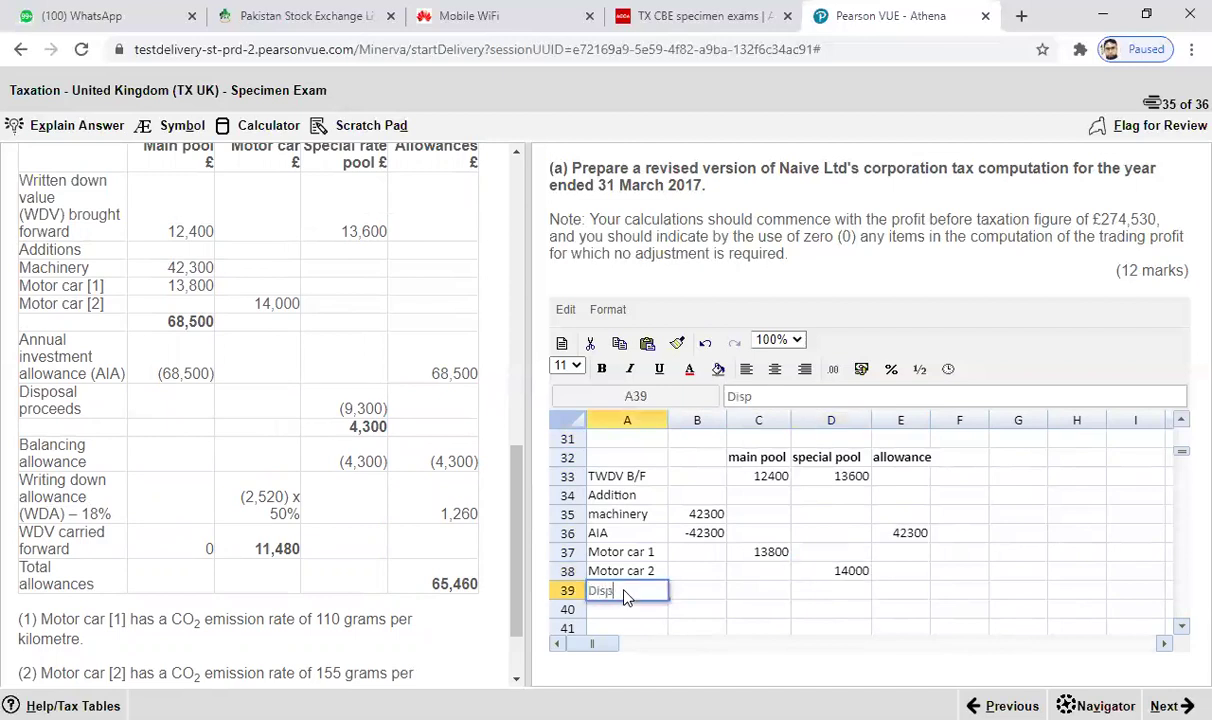
type("osal proceed")
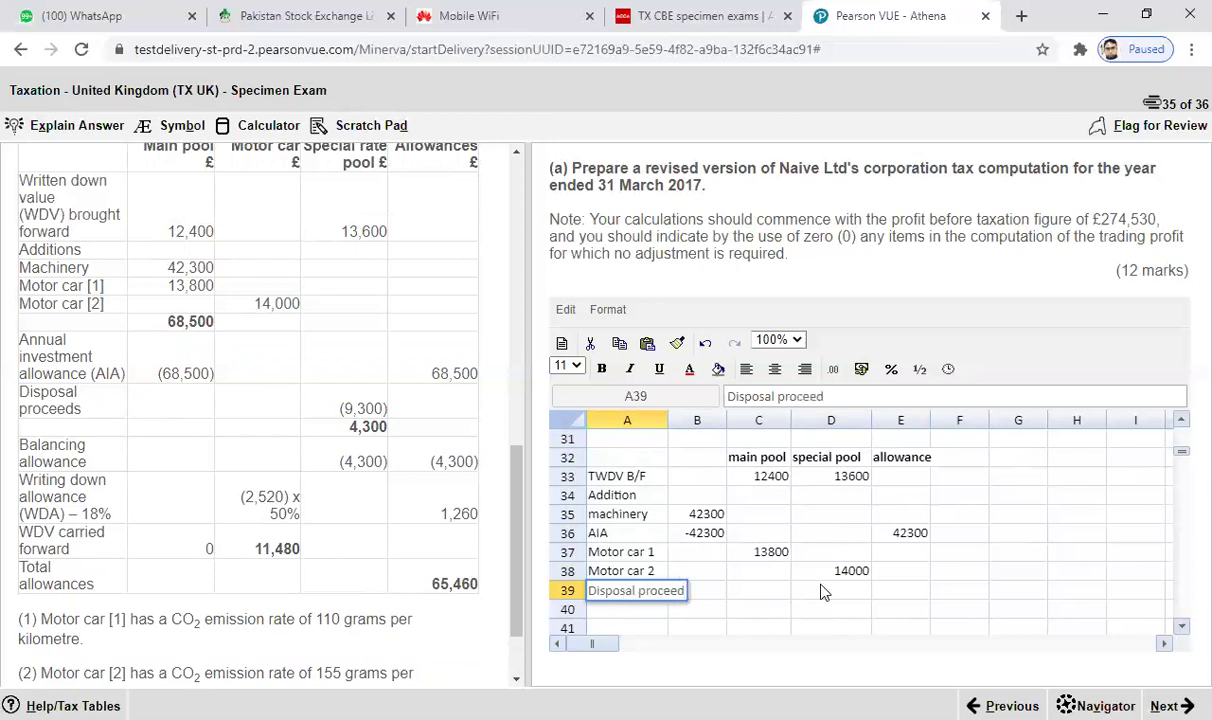
left_click(855, 596)
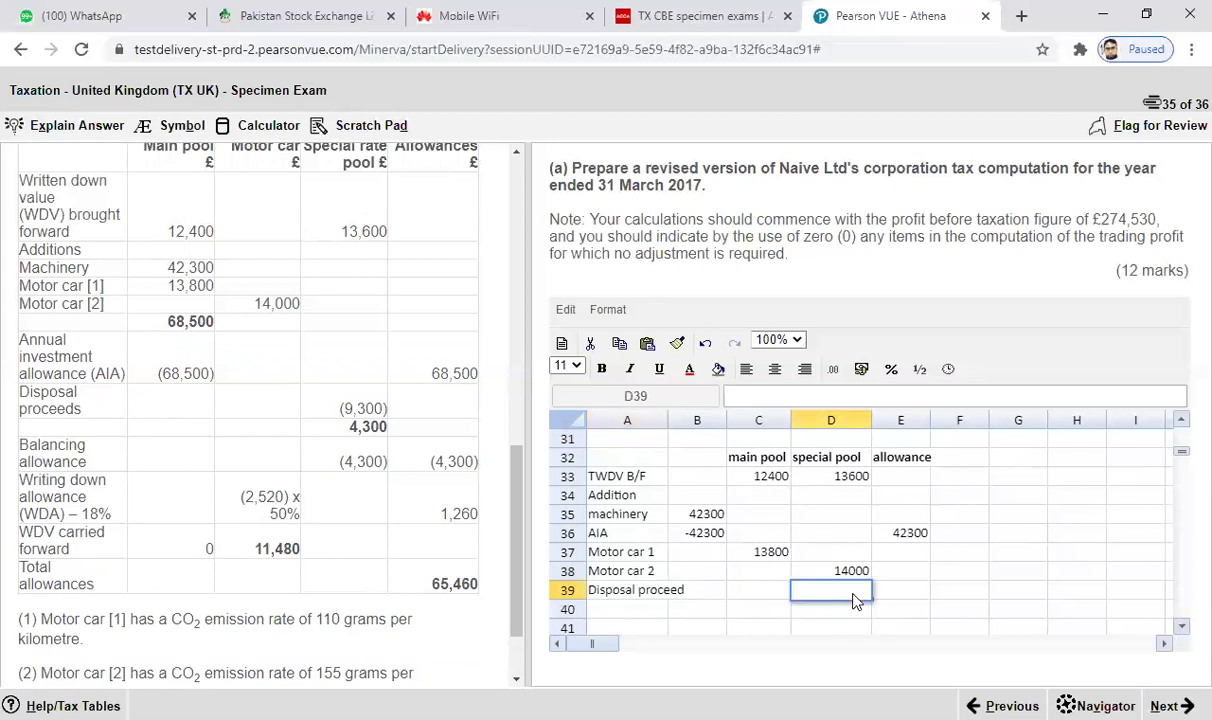
type("-9300")
- Total the main pool in C40 with the formula =SUM(C33:C39)
left_click(636, 618)
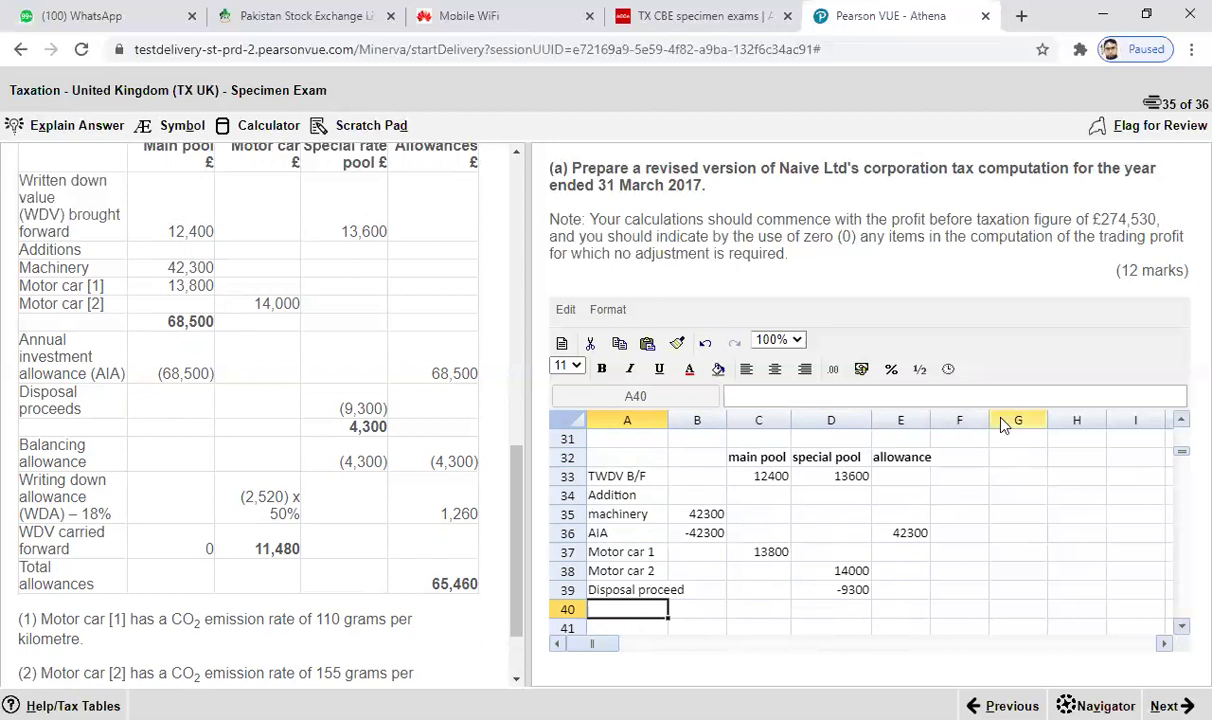
double_click(1181, 630)
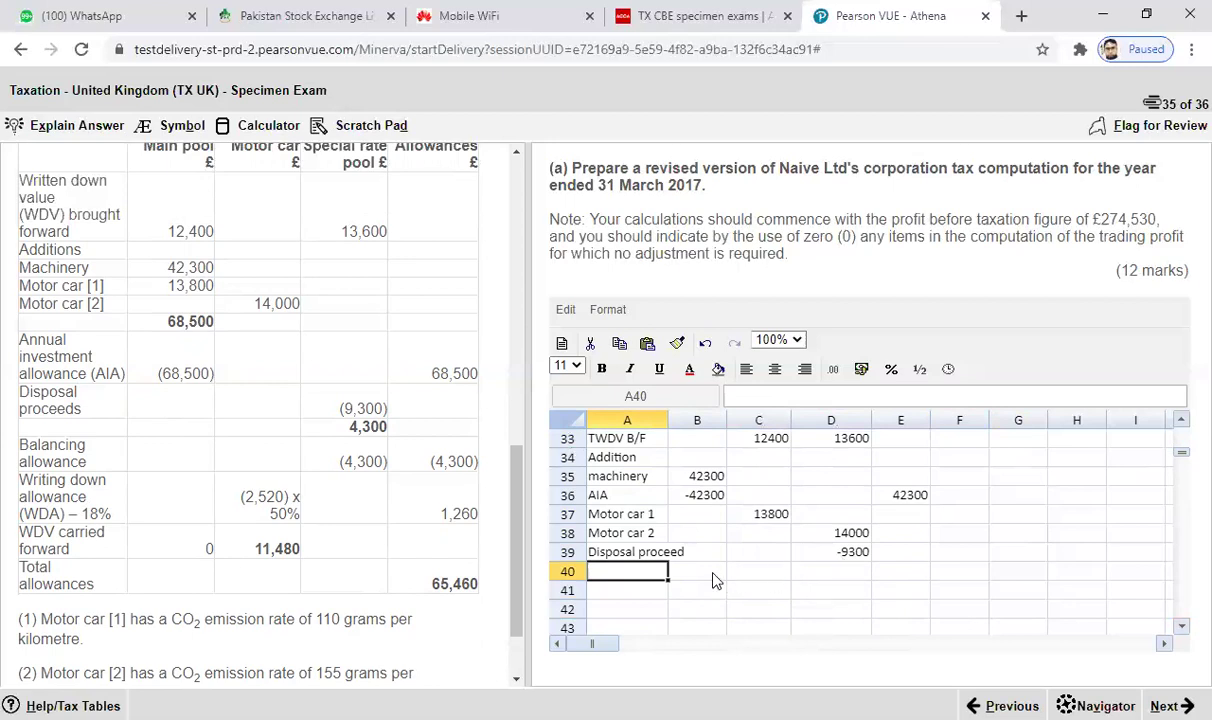
left_click(757, 575)
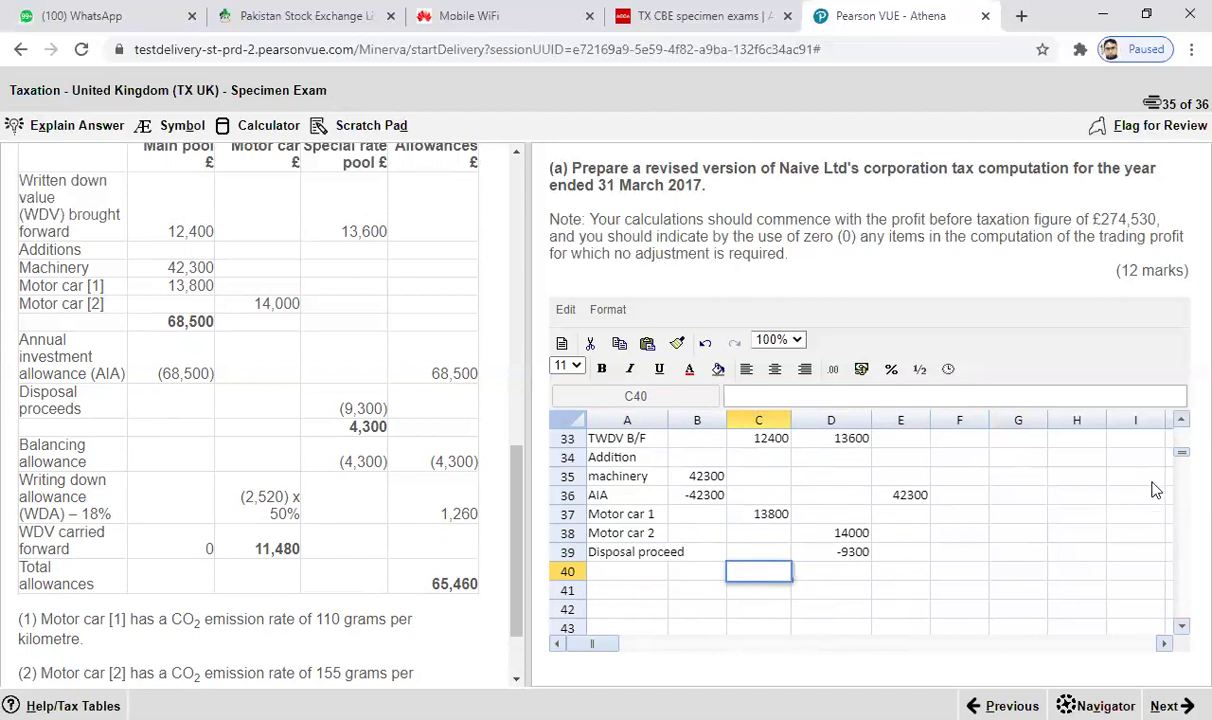
left_click(1181, 422)
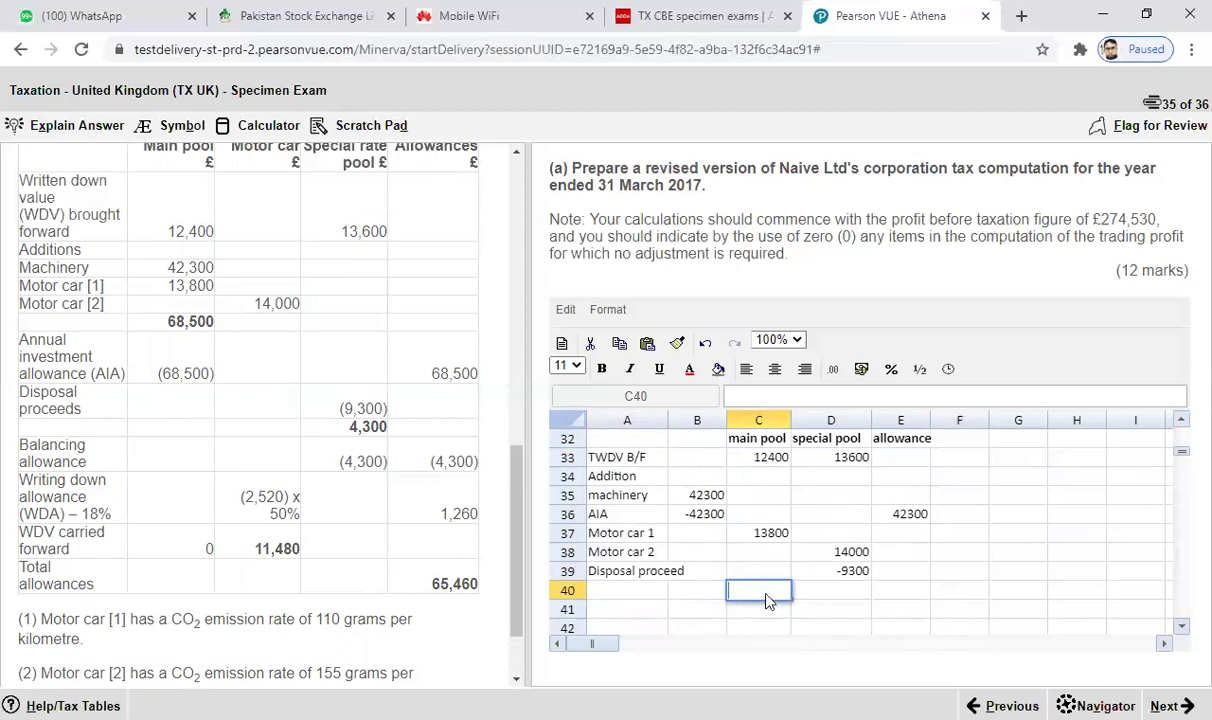
type("sum(")
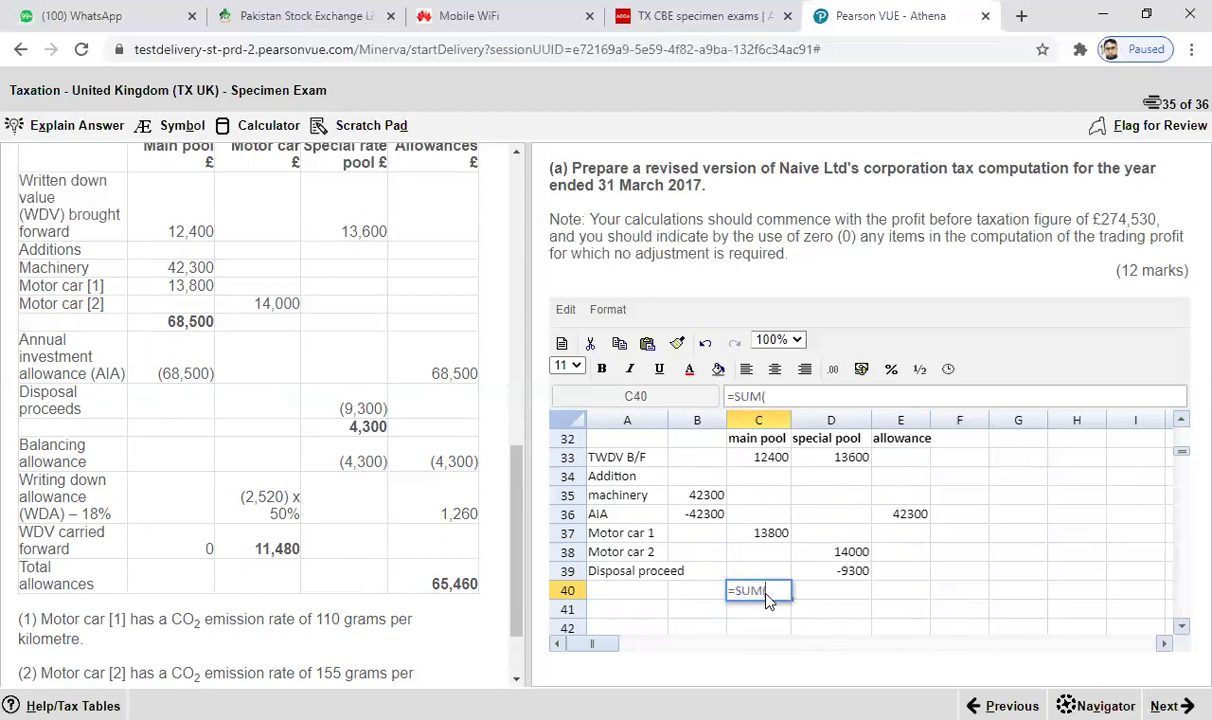
left_click(762, 461)
left_click_drag(762, 461, 788, 572)
type(")")
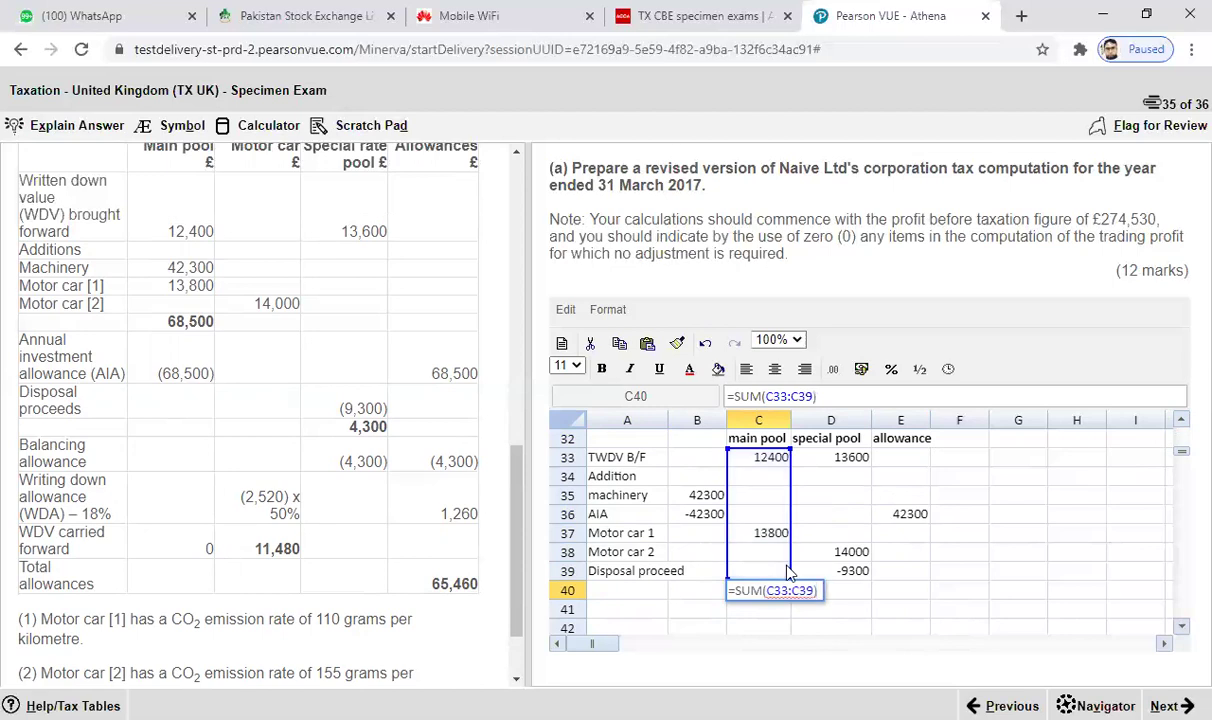
key("Return")
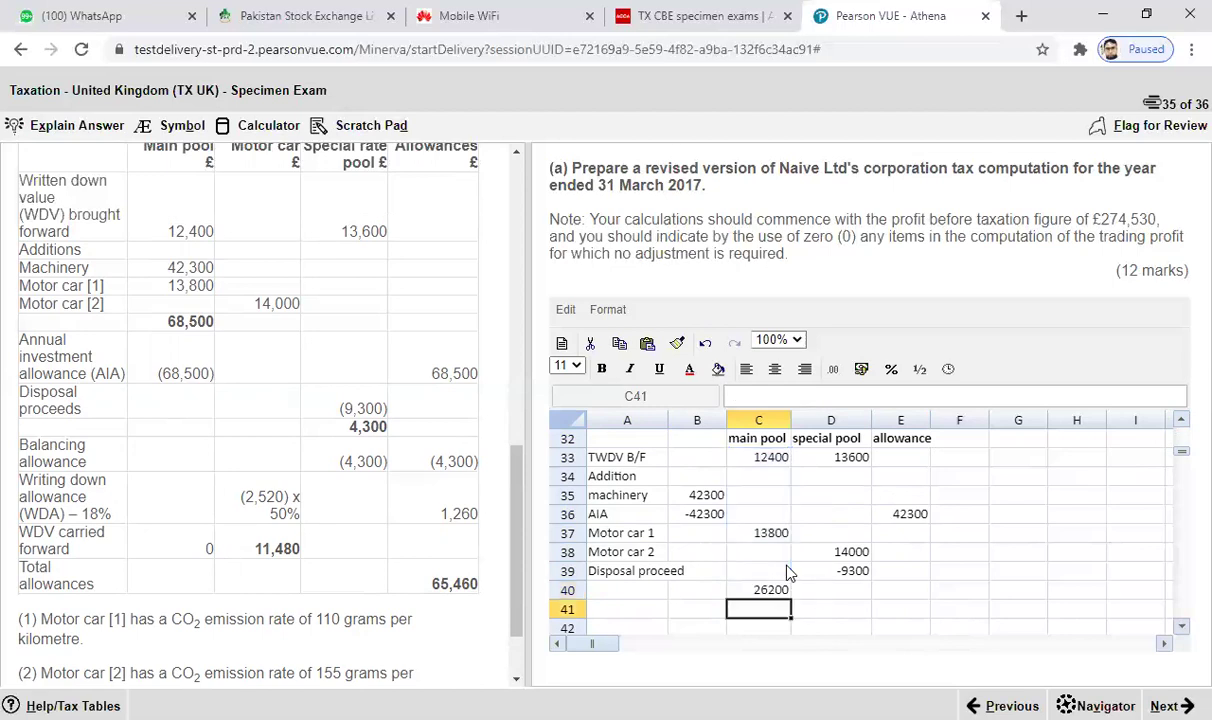
- Total the special pool in D40 by summing D33:D39
left_click(829, 593)
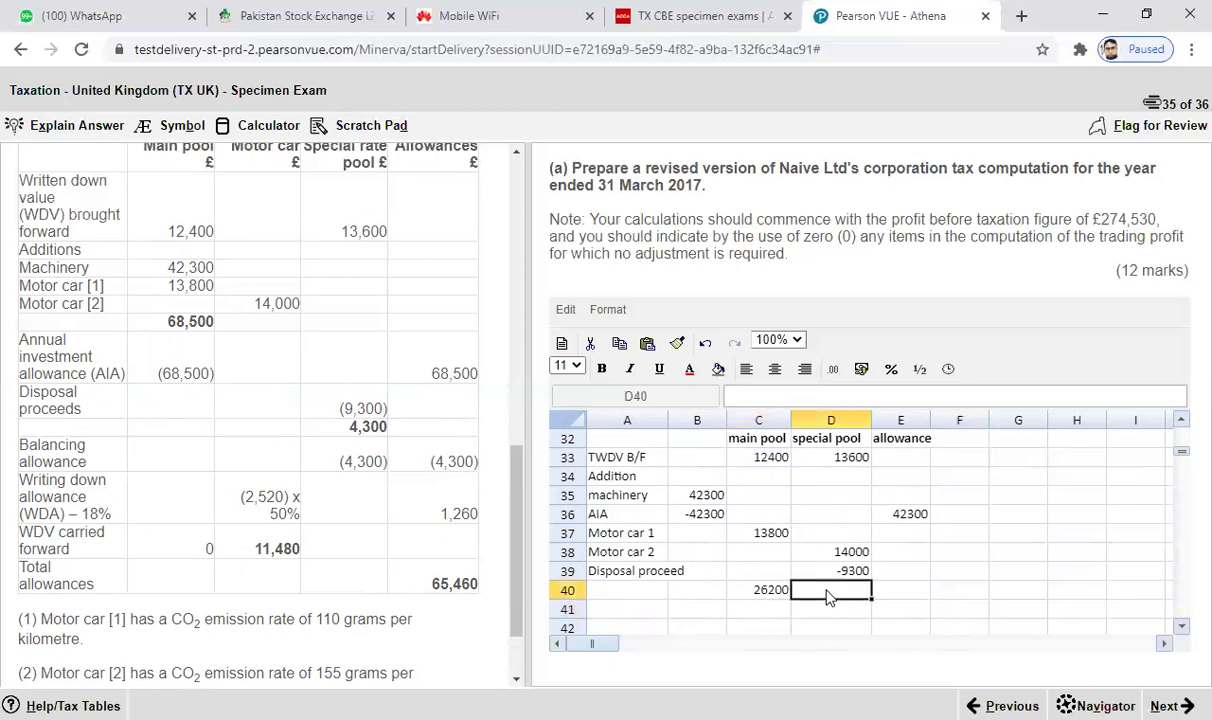
type("=SUM(")
left_click(847, 466)
left_click_drag(866, 470, 866, 566)
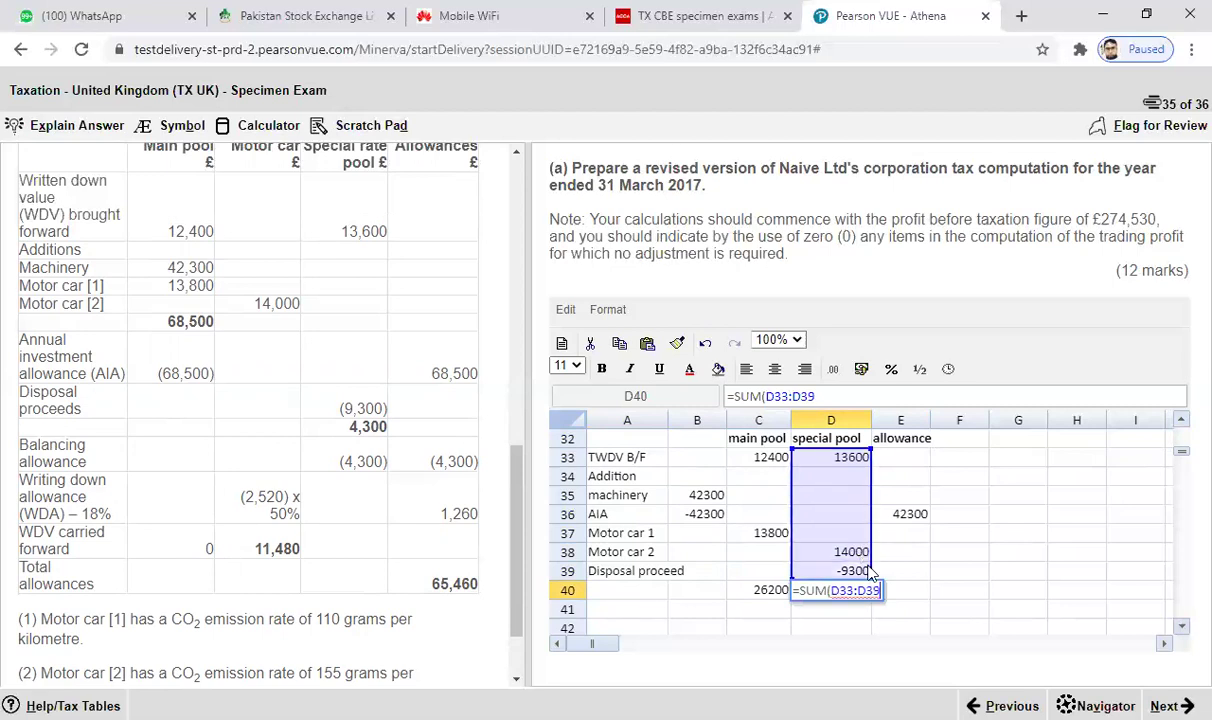
key("Return")
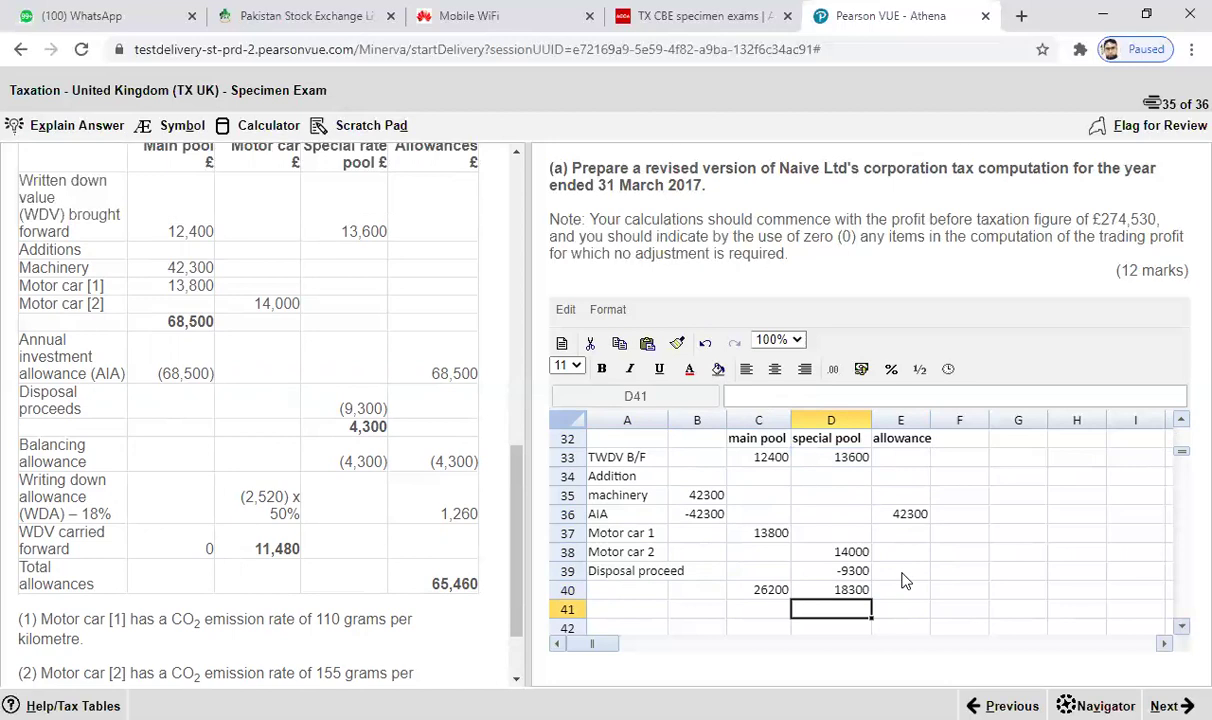
left_click(773, 593)
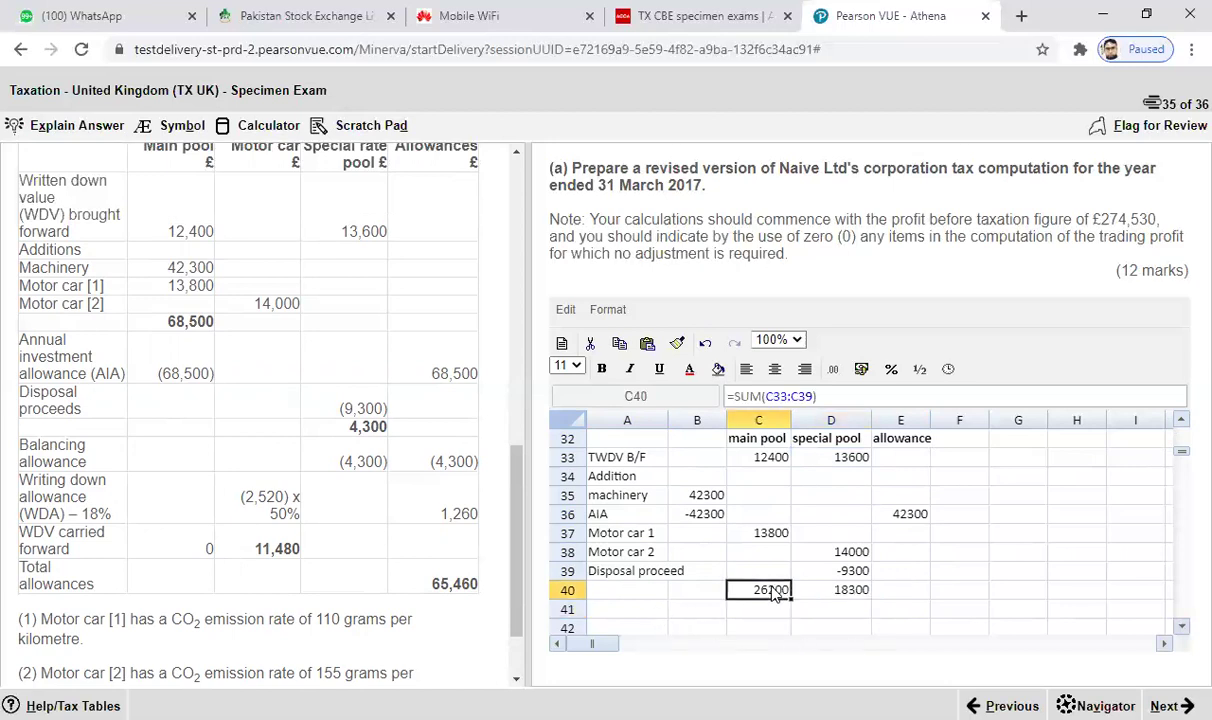
- Add the "WDA 18%" row in A41 and calculate the main pool allowance in C41 with =C40*0.18
left_click(617, 617)
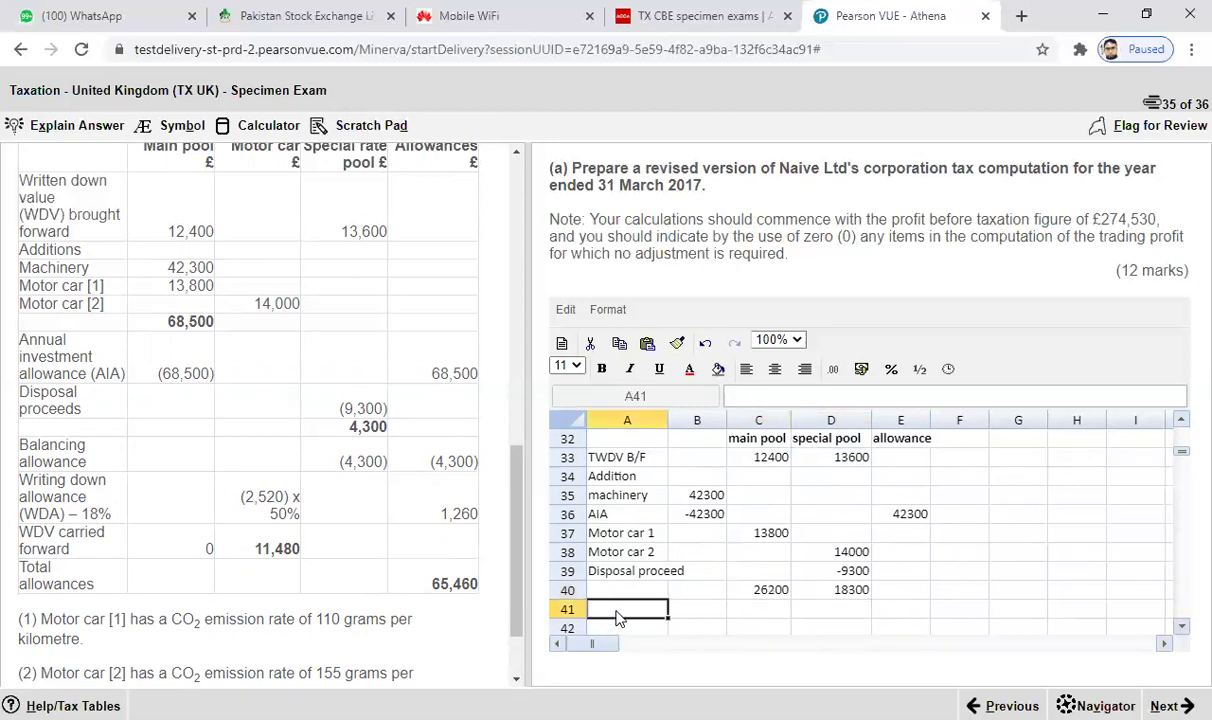
type("WD")
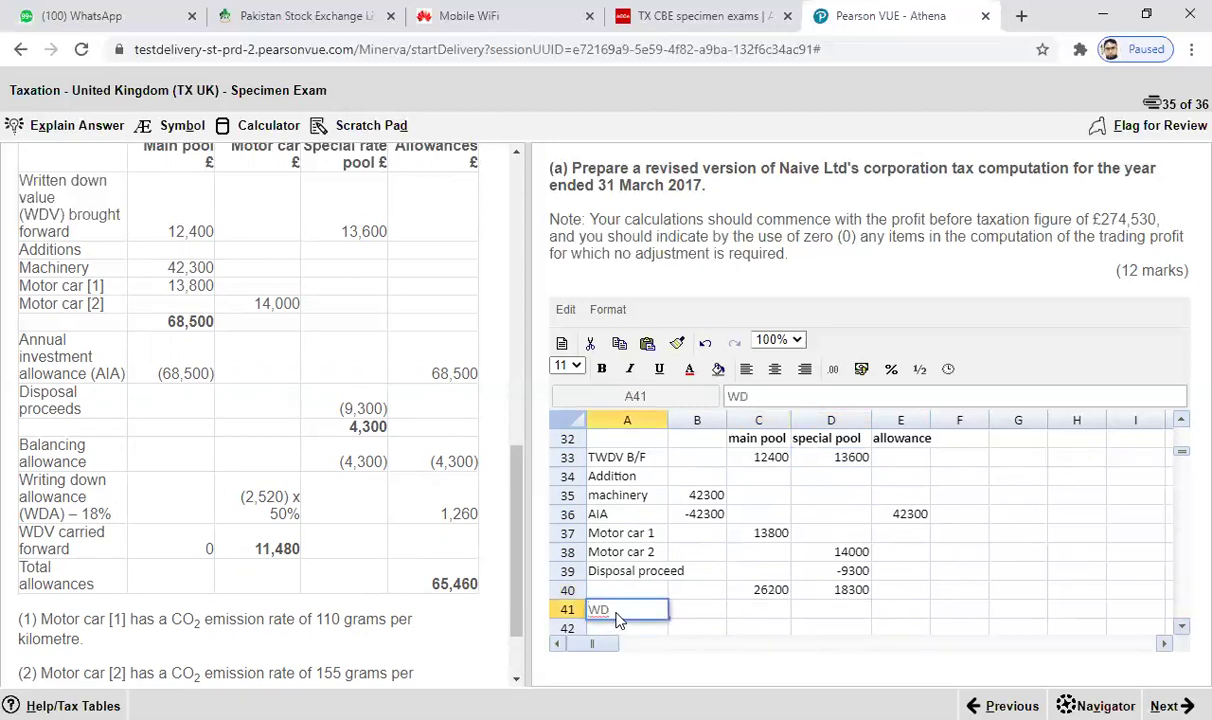
type("A 18%")
left_click(755, 614)
left_click(755, 614)
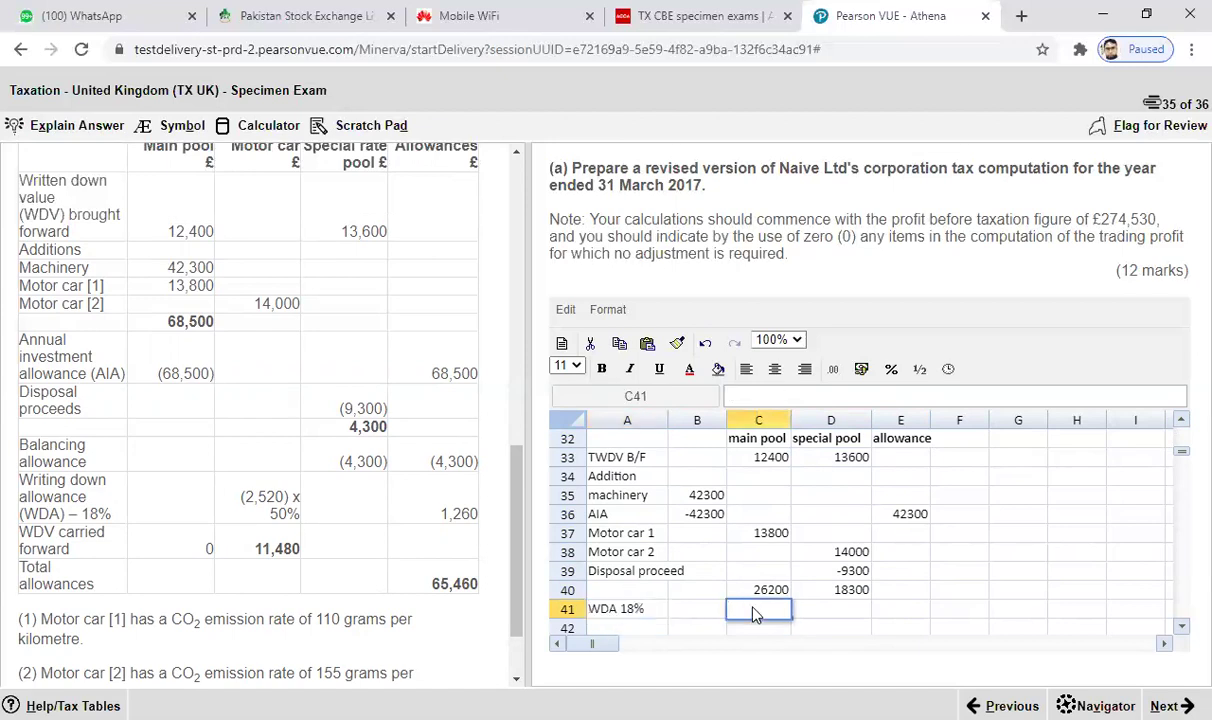
type("=")
left_click(752, 591)
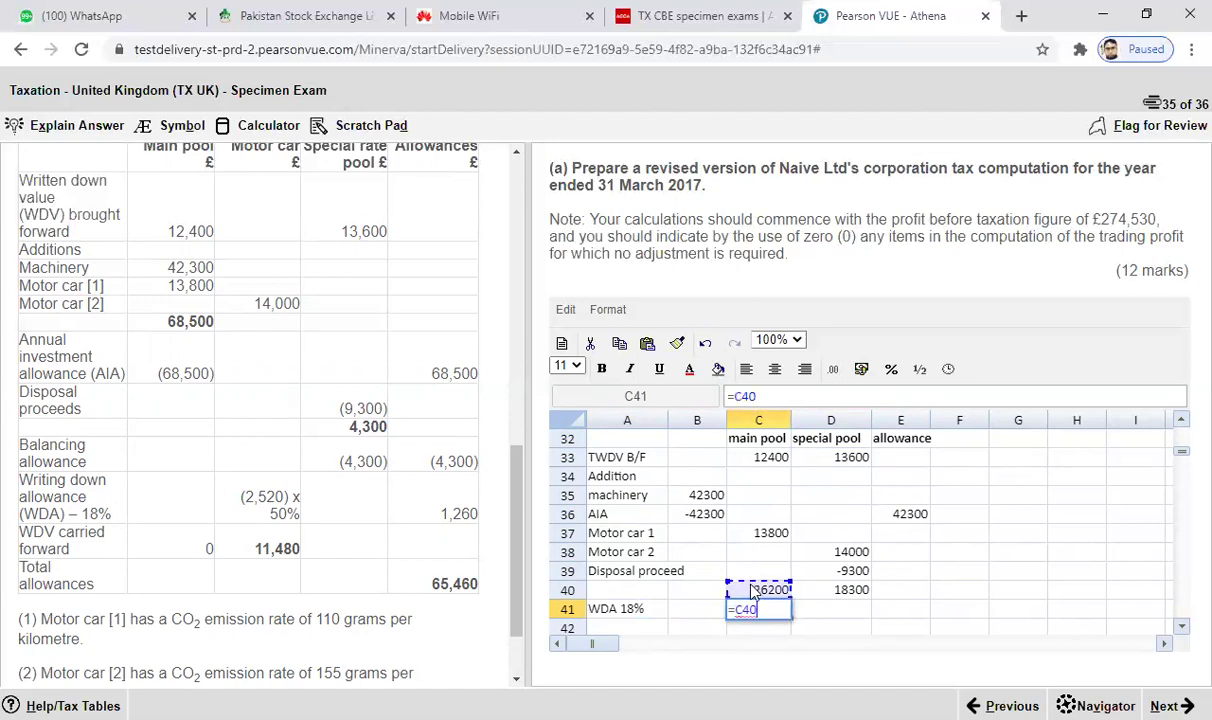
type("*")
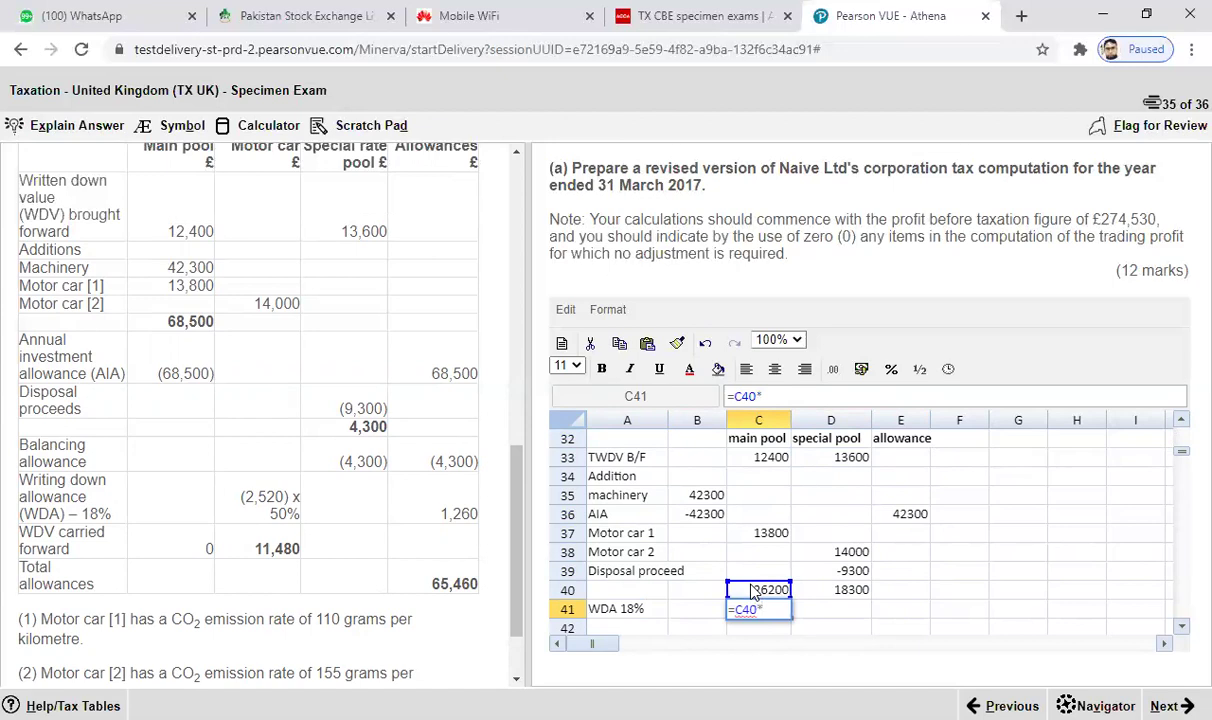
type("0.18")
key("Return")
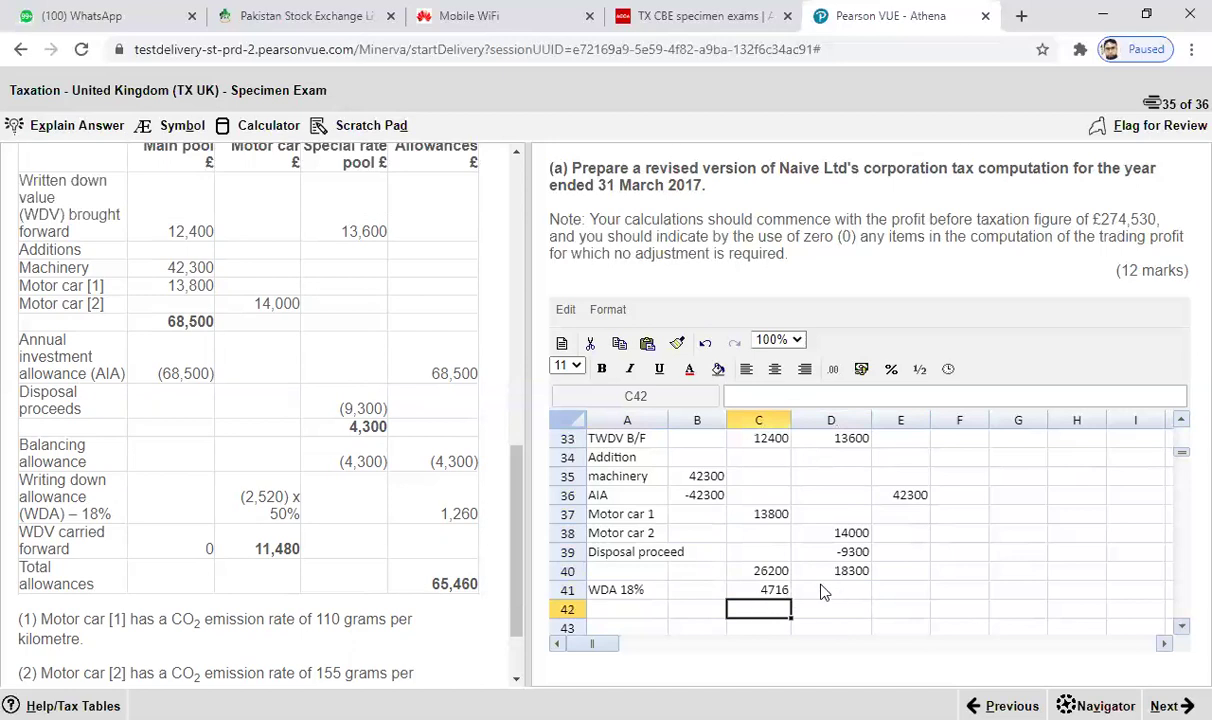
- Add the "WDA 6%" row in A42 and calculate the special pool allowance in D42 with =D40*0.06
left_click(620, 610)
type("WD")
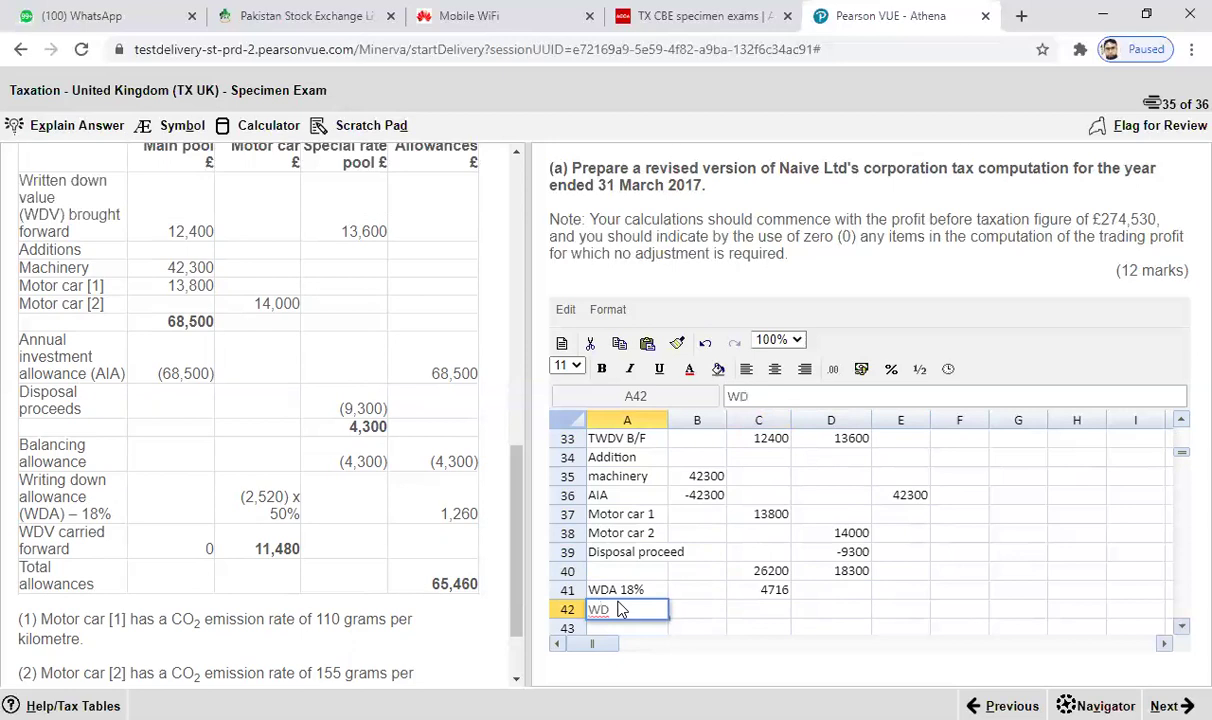
type("A 6%")
left_click(826, 612)
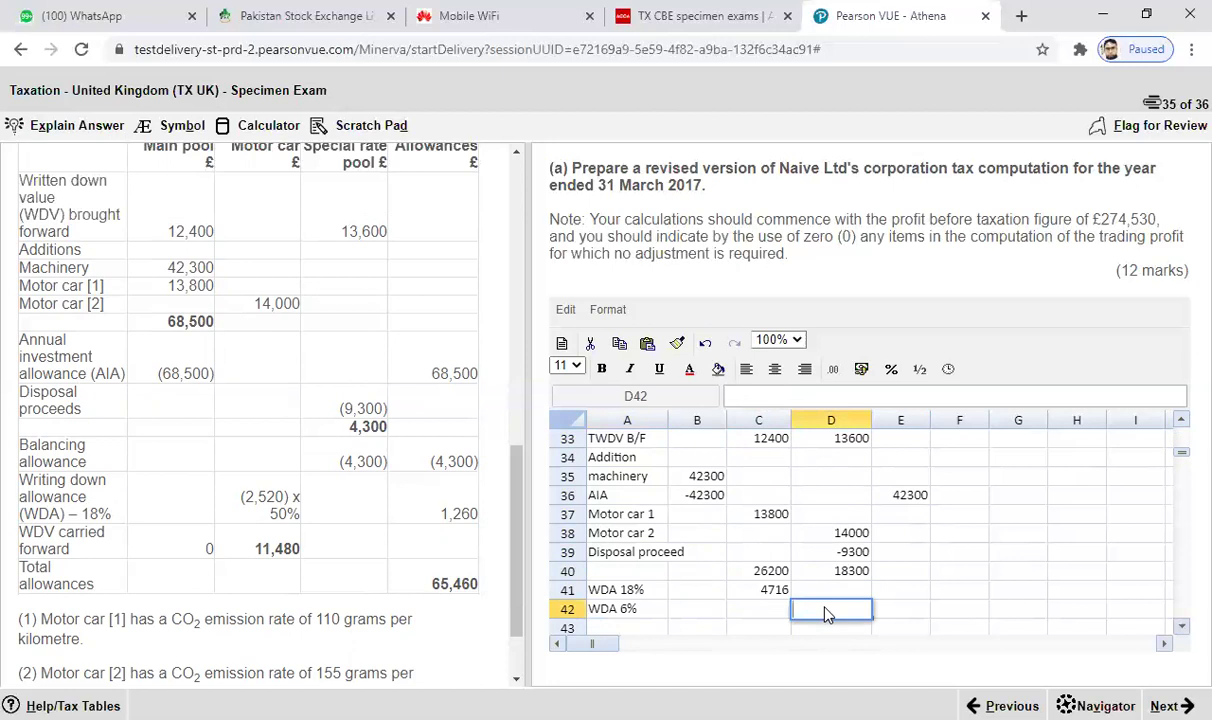
type("=")
left_click(832, 574)
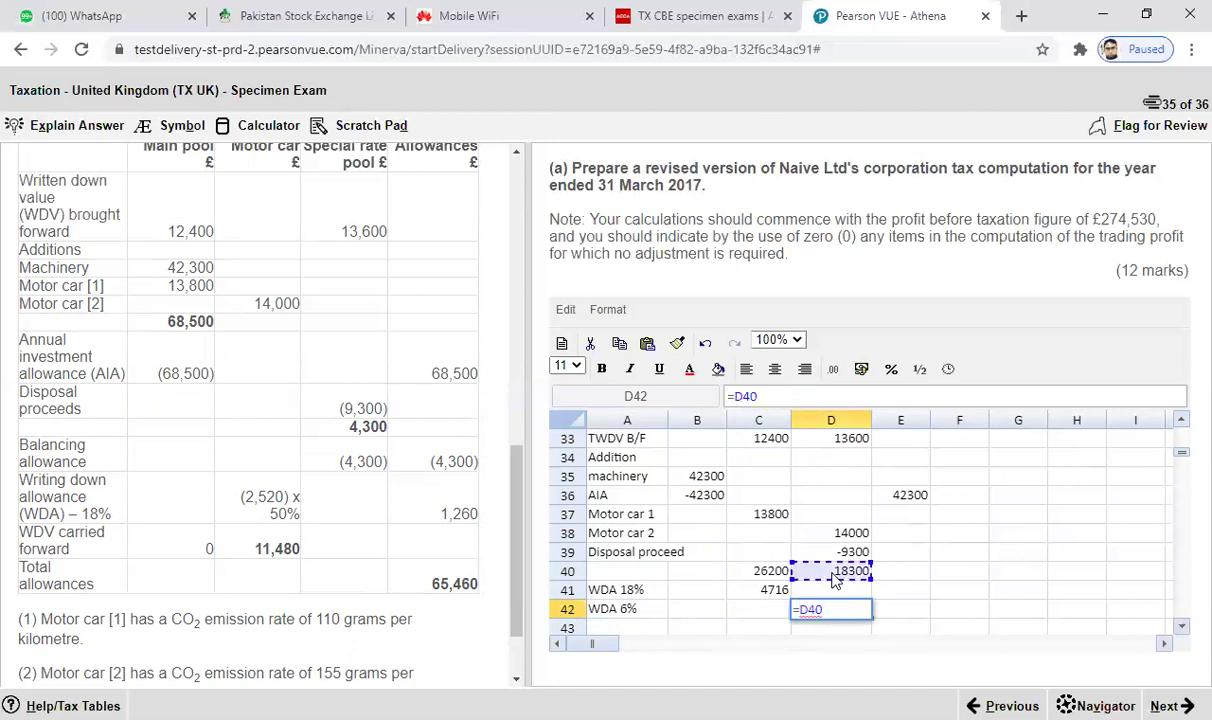
type("*0.06")
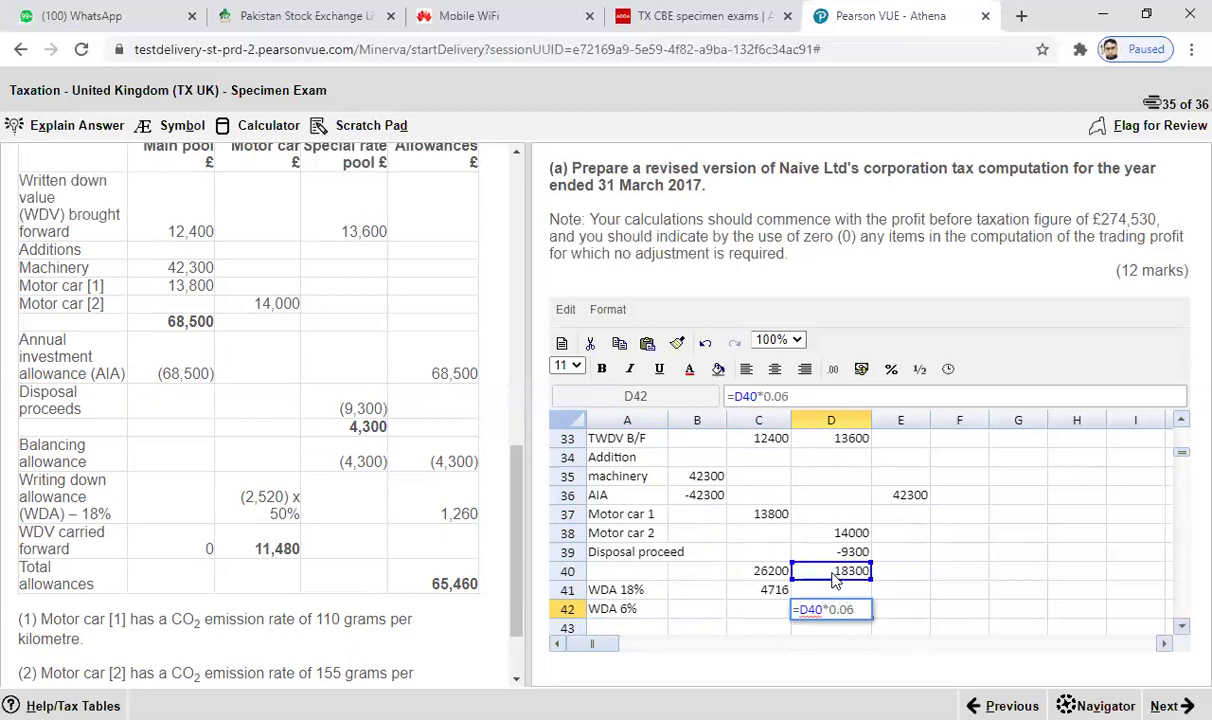
key("Return")
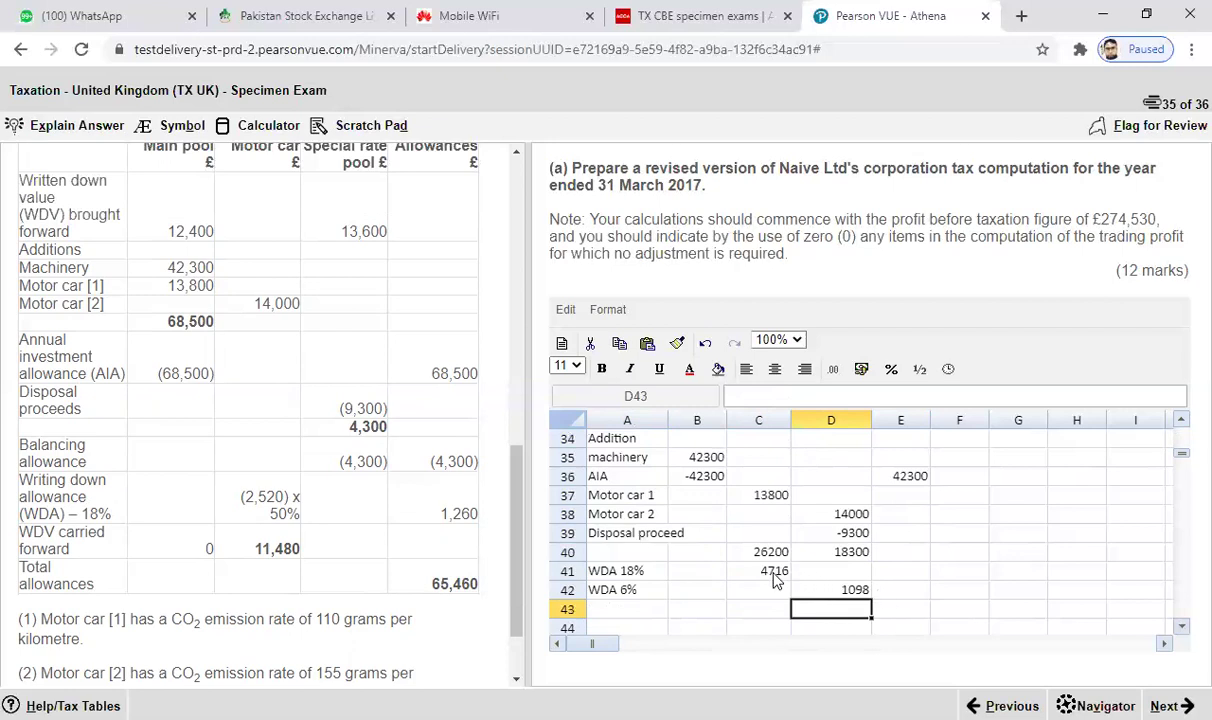
- Make both writing down allowances negative by changing C41 to =-C40*0.18 and D42 to =-D40*0.06
left_click(898, 574)
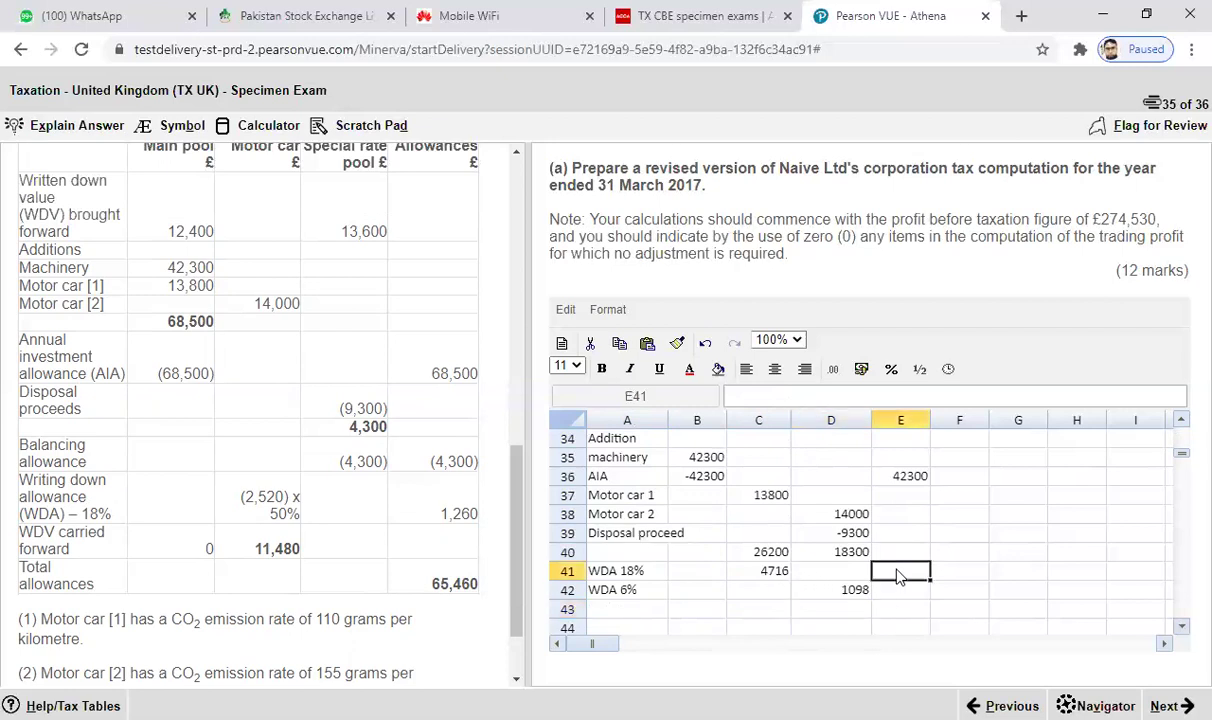
left_click(766, 578)
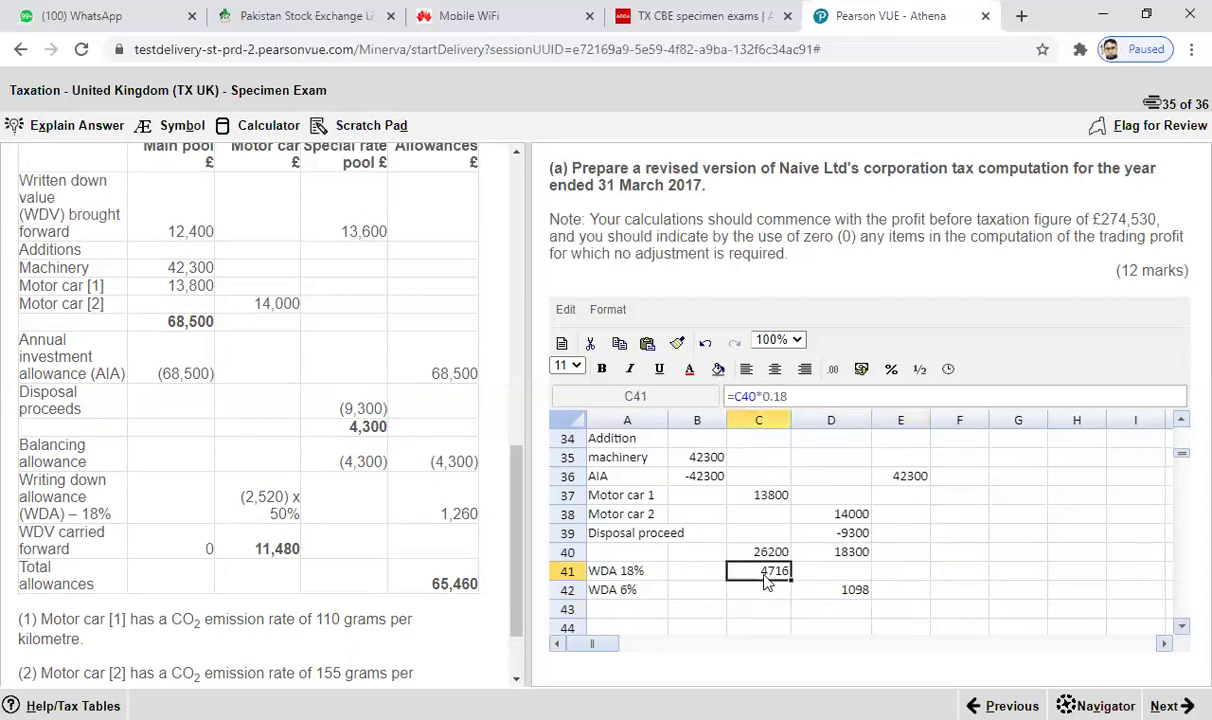
left_click(739, 400)
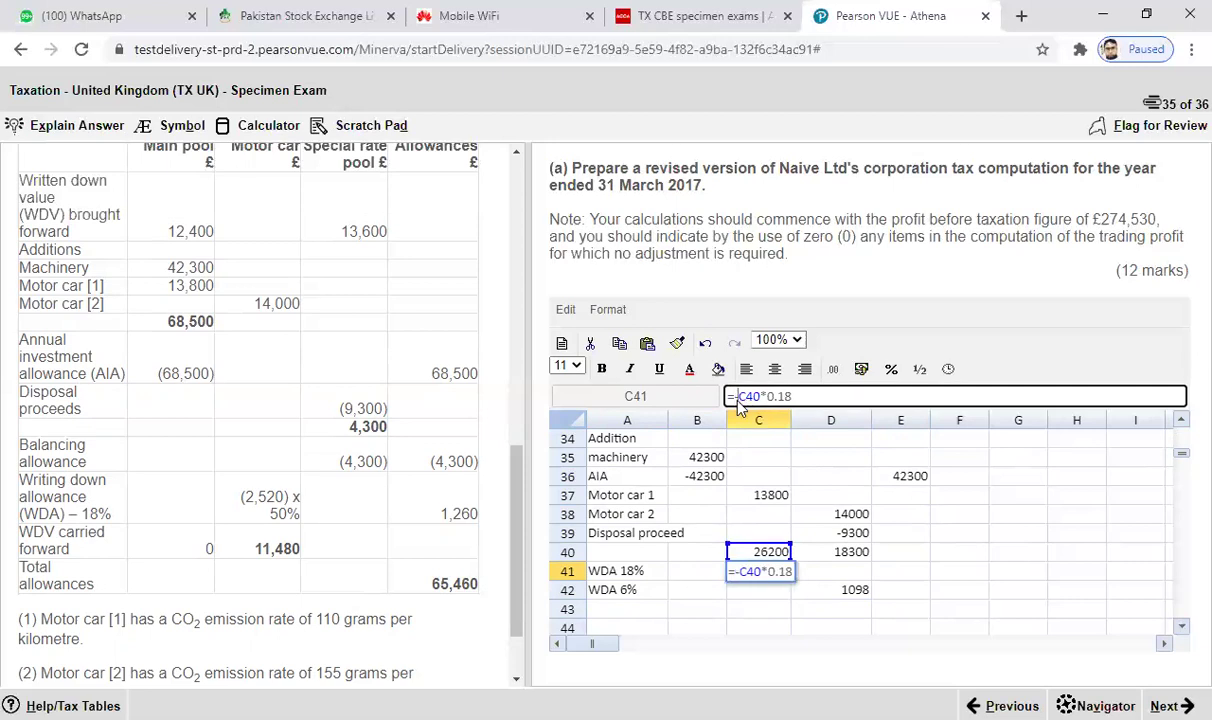
key("Return")
key("Right")
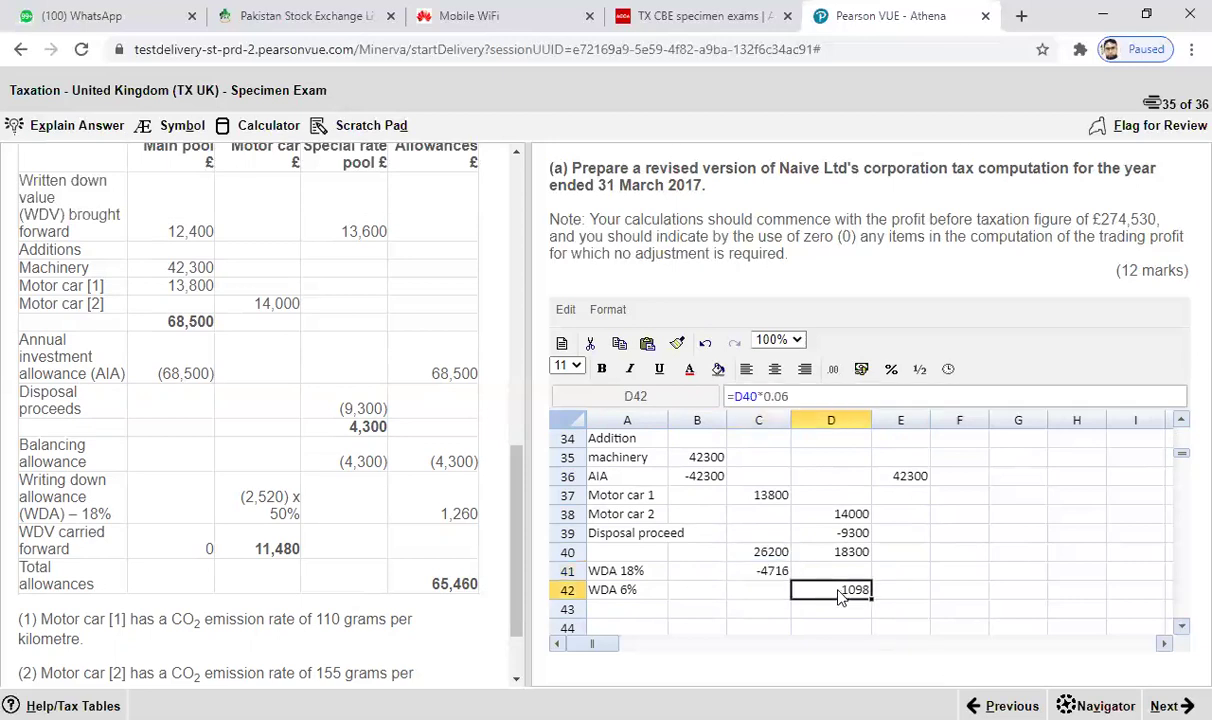
left_click(737, 397)
type("-")
key("Return")
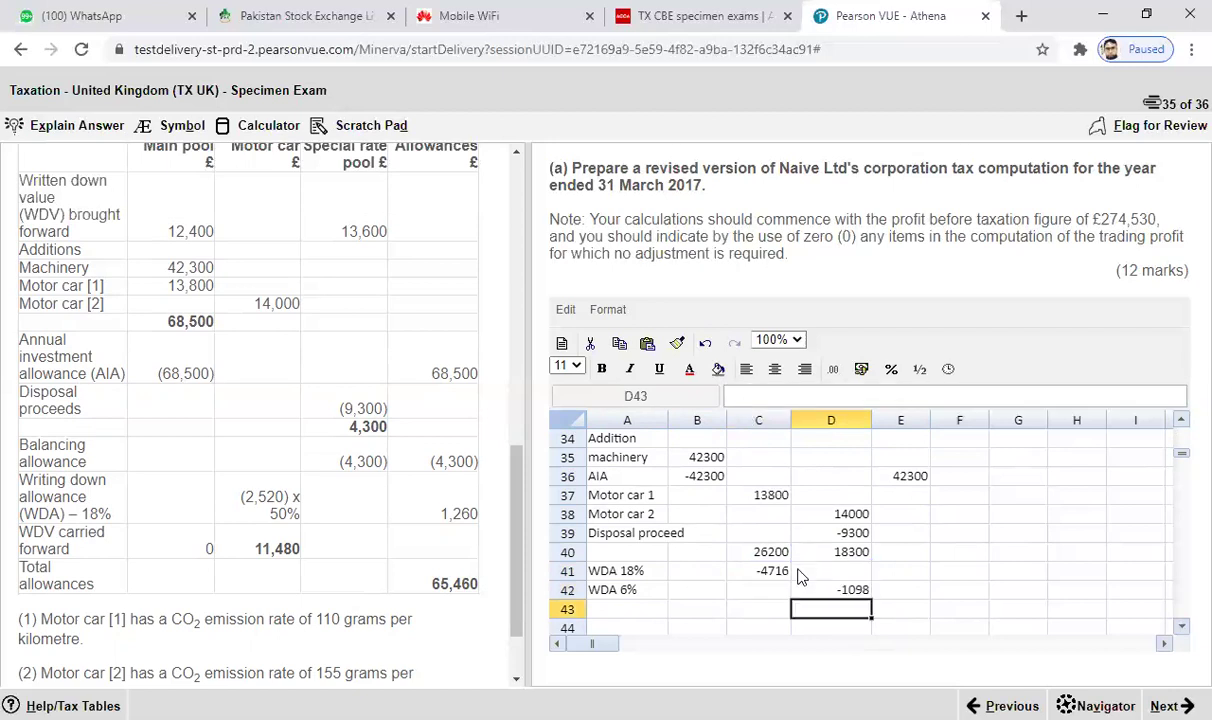
- Carry both writing down allowances into the allowance column as positive amounts, with =-C41 in E41 and =-D42 in E42
left_click(758, 571)
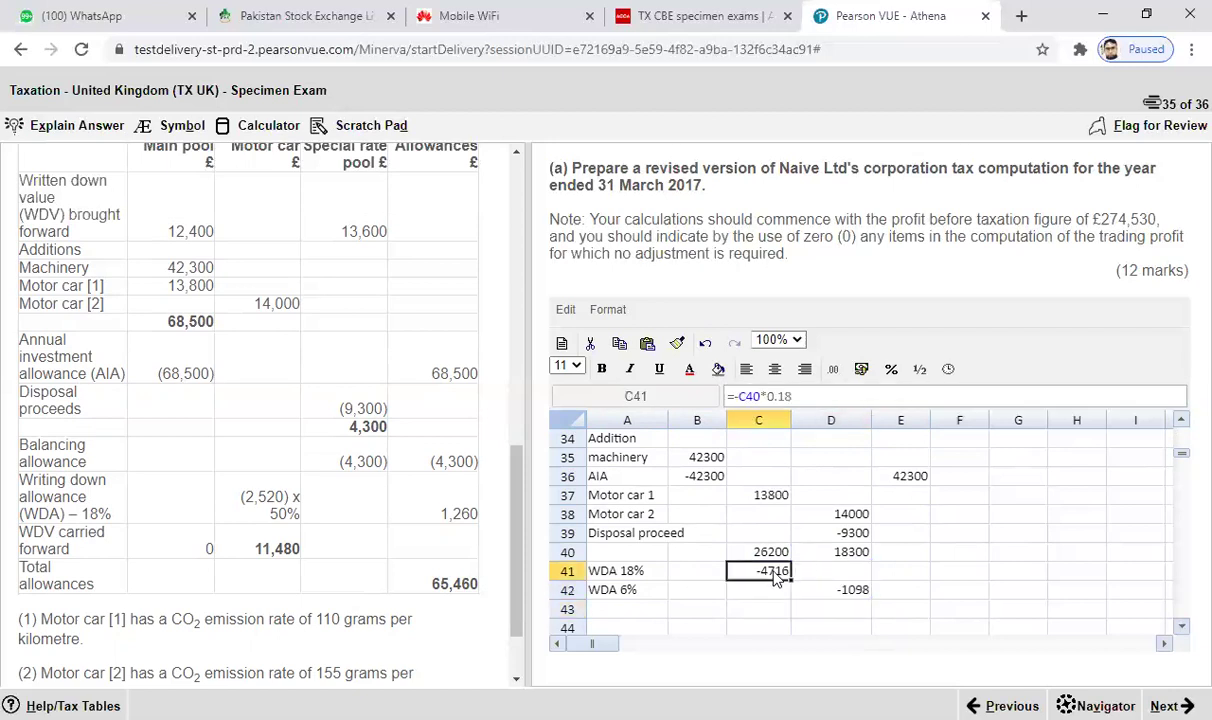
left_click(922, 571)
type("=")
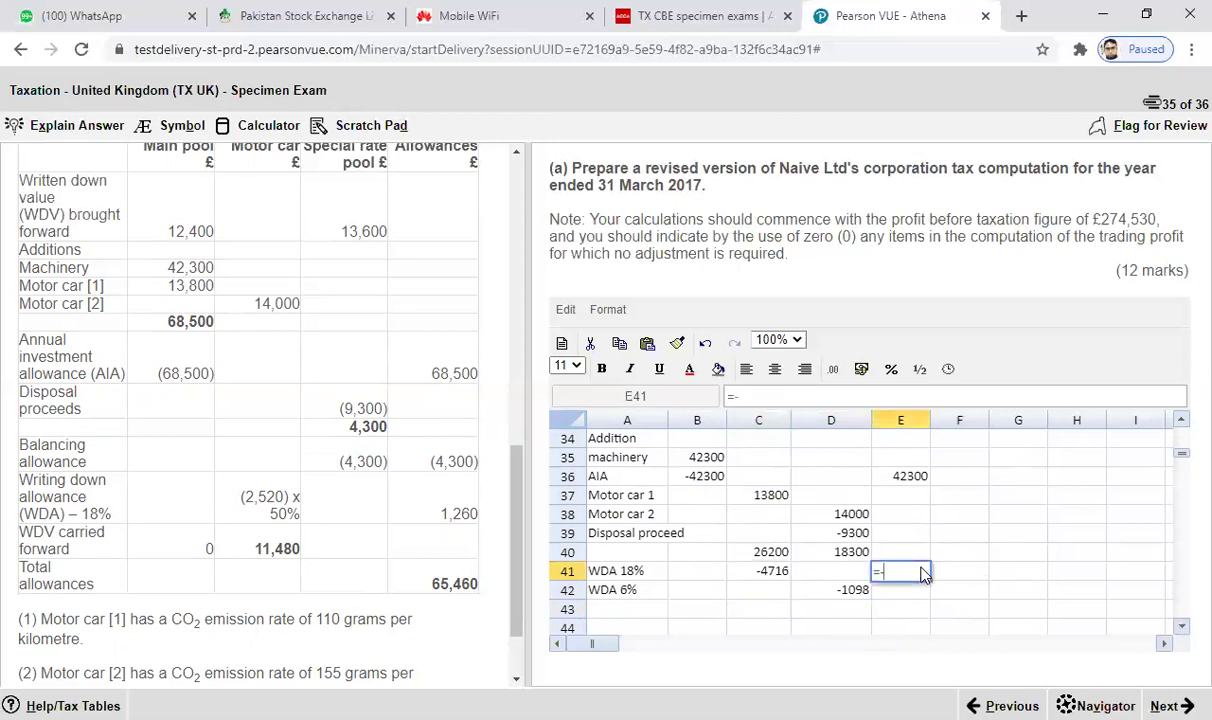
type("-")
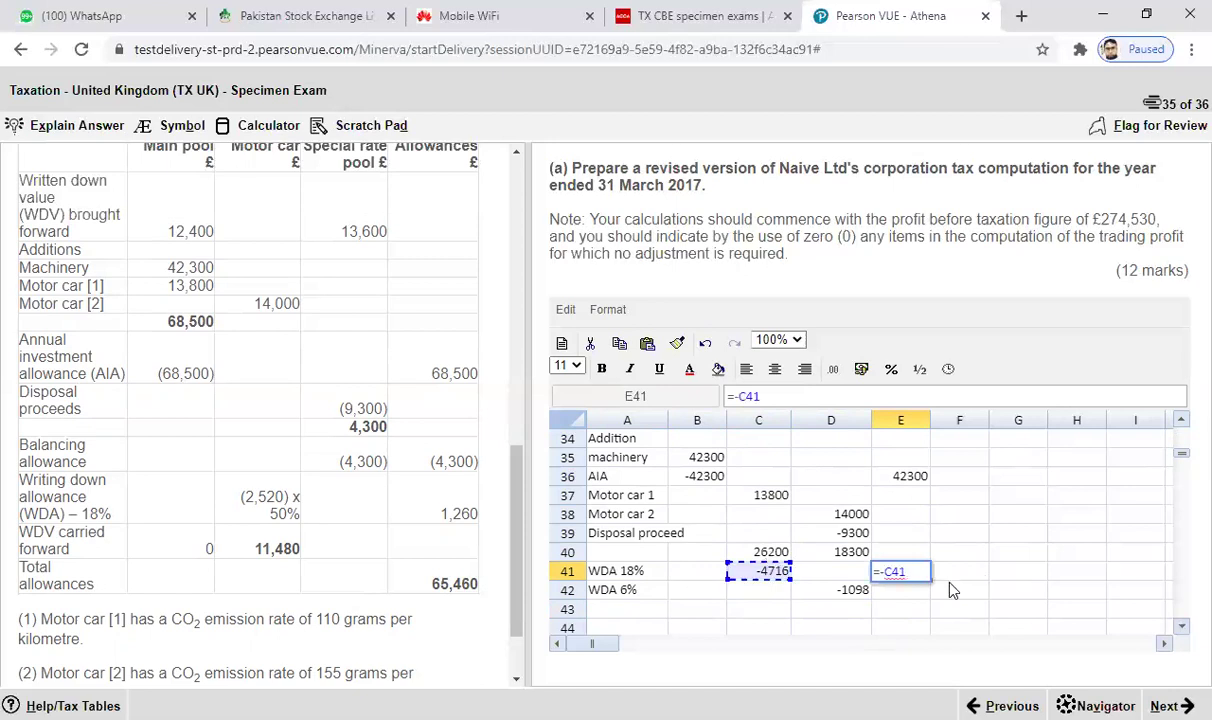
key("Return")
type("=-")
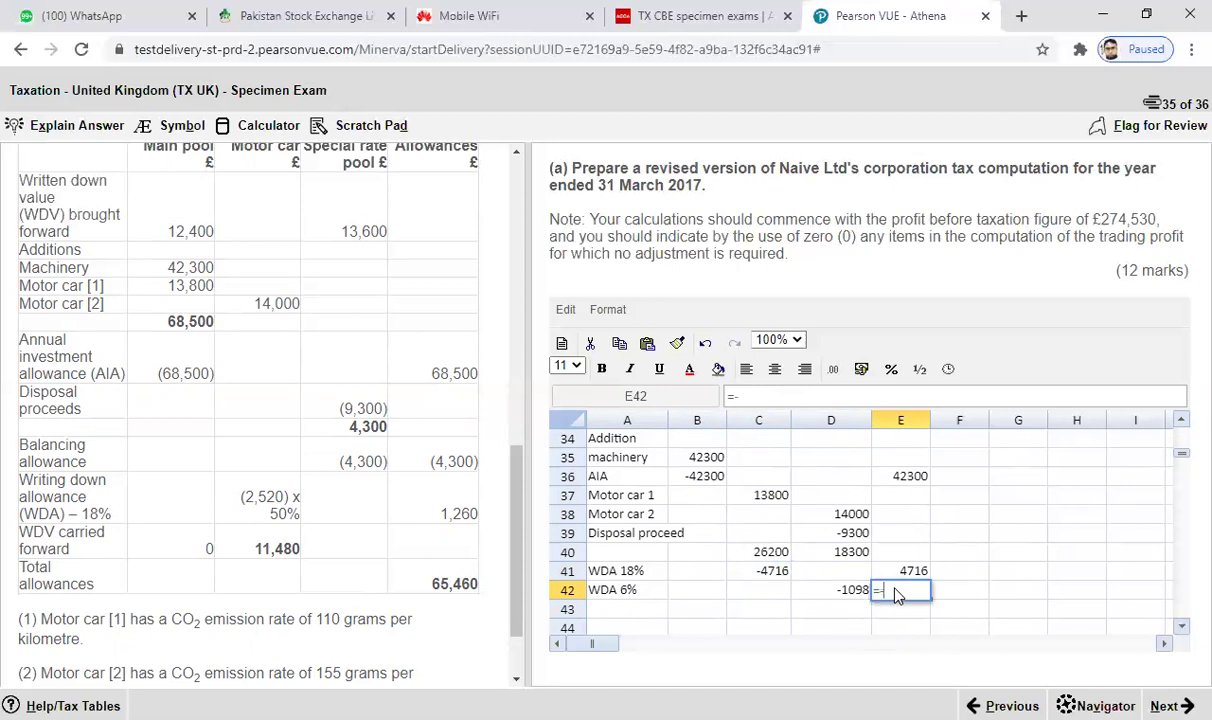
left_click(850, 592)
key("Return")
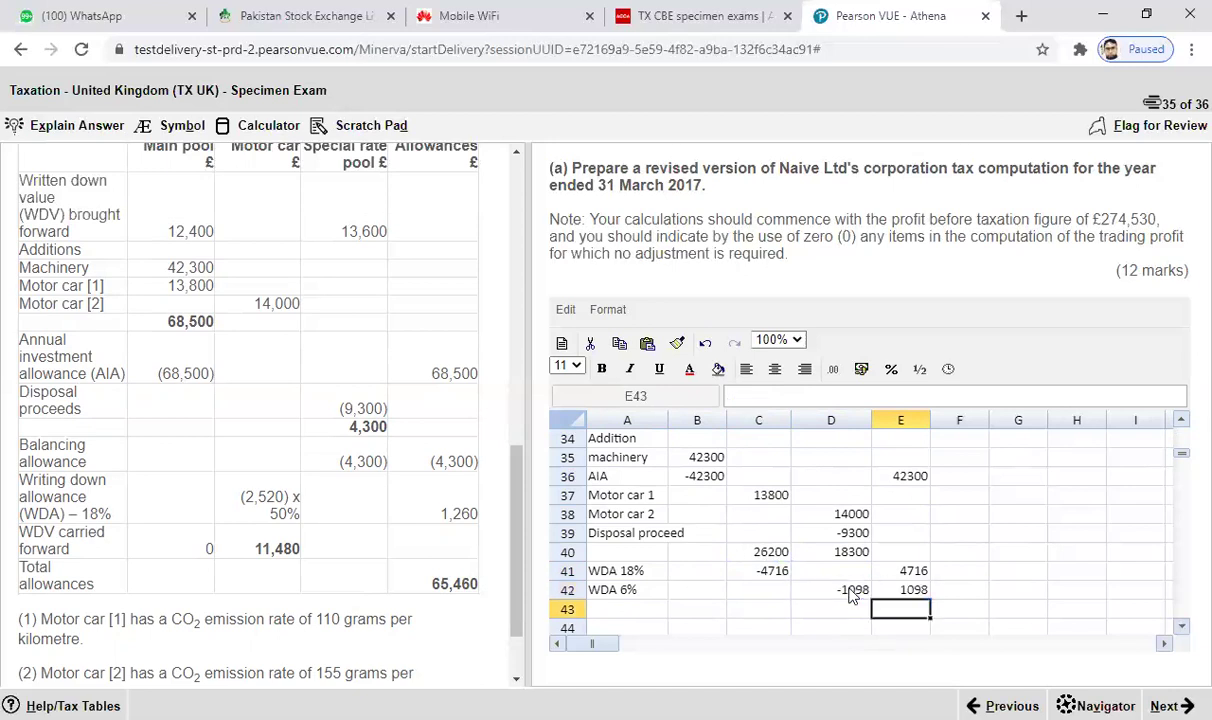
- Add the "TWDV C/F" row in A43 and total the main pool in C43 with =SUM(C40:C42)
left_click(621, 619)
type("TW")
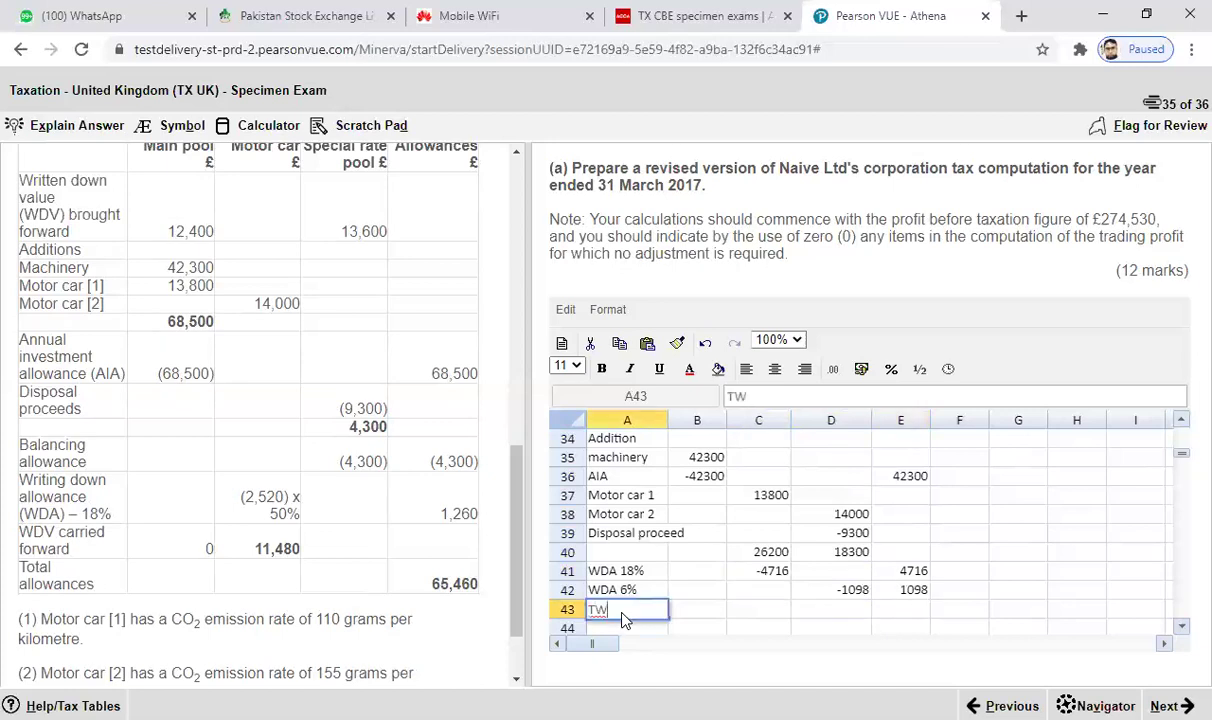
type("DV C/F")
left_click(735, 609)
type("=SUM(")
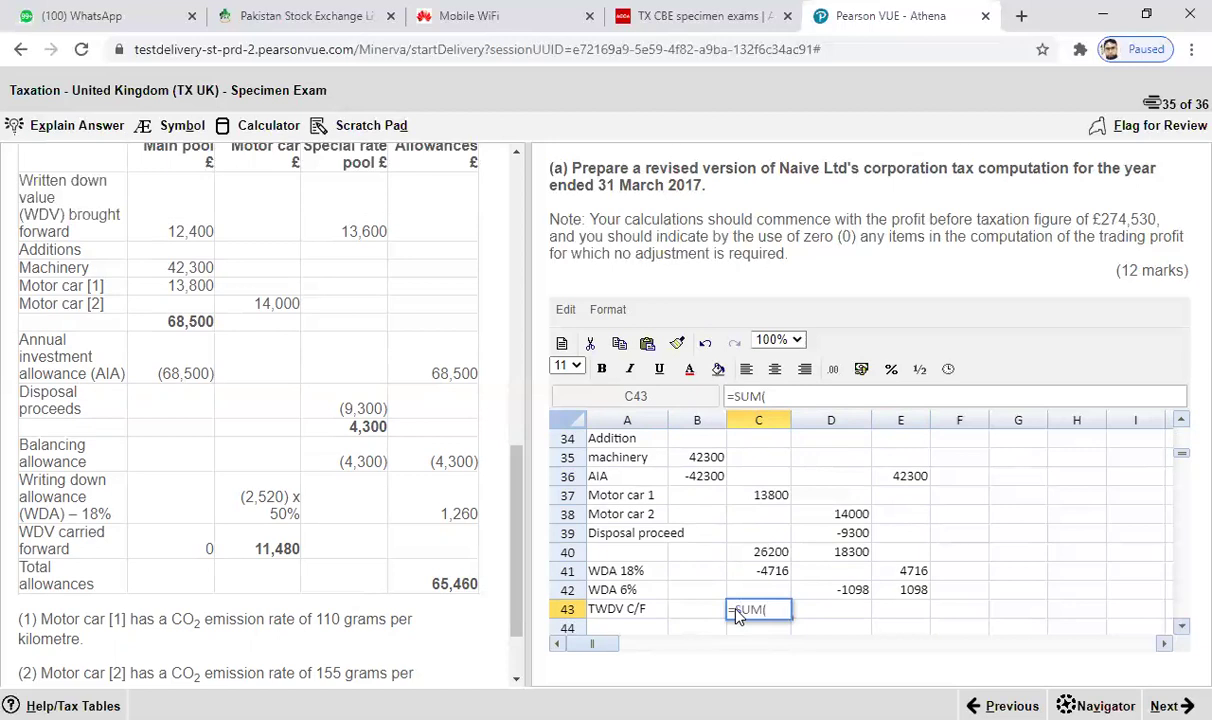
left_click(772, 553)
left_click_drag(786, 556, 785, 590)
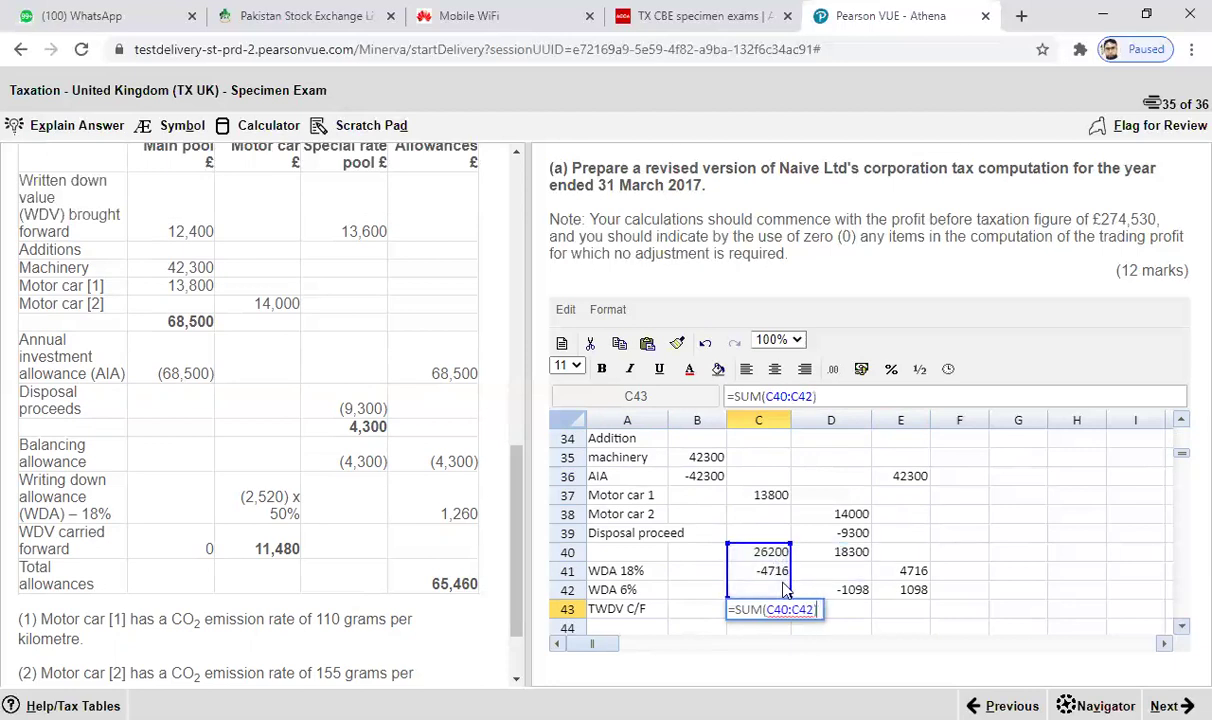
key("Return")
left_click(769, 594)
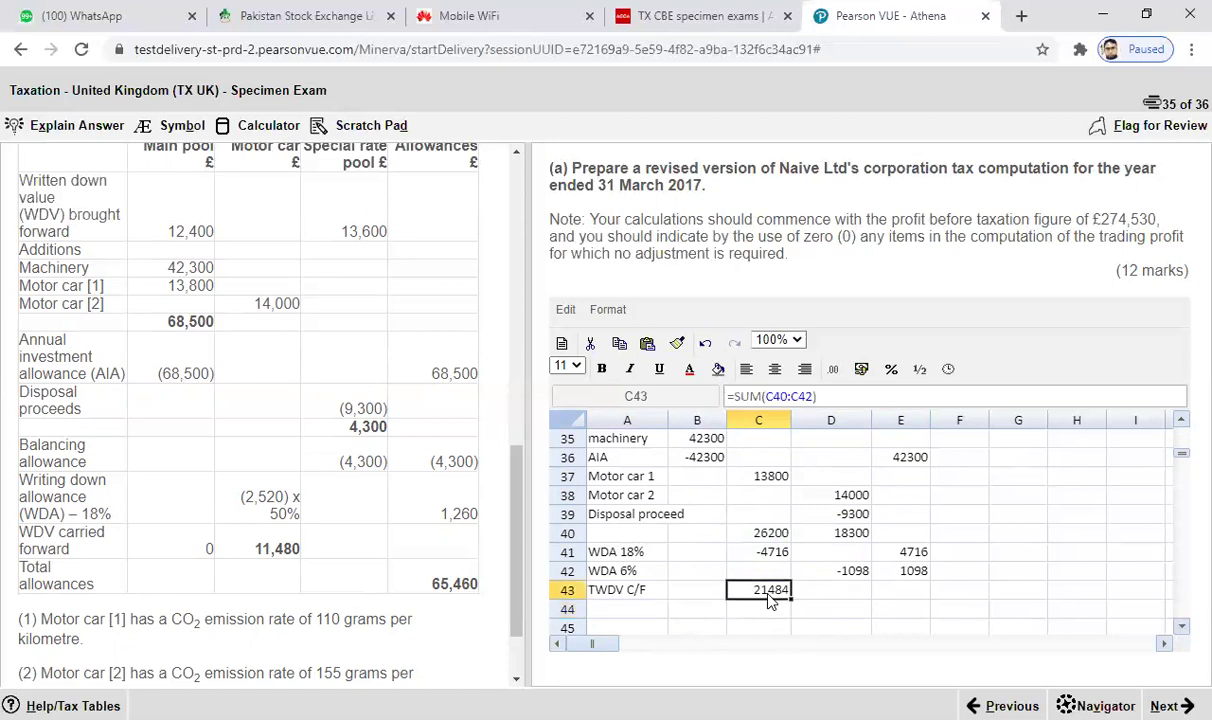
- Calculate the special pool's written down value carried forward in D43 by summing D40:D42
left_click(832, 596)
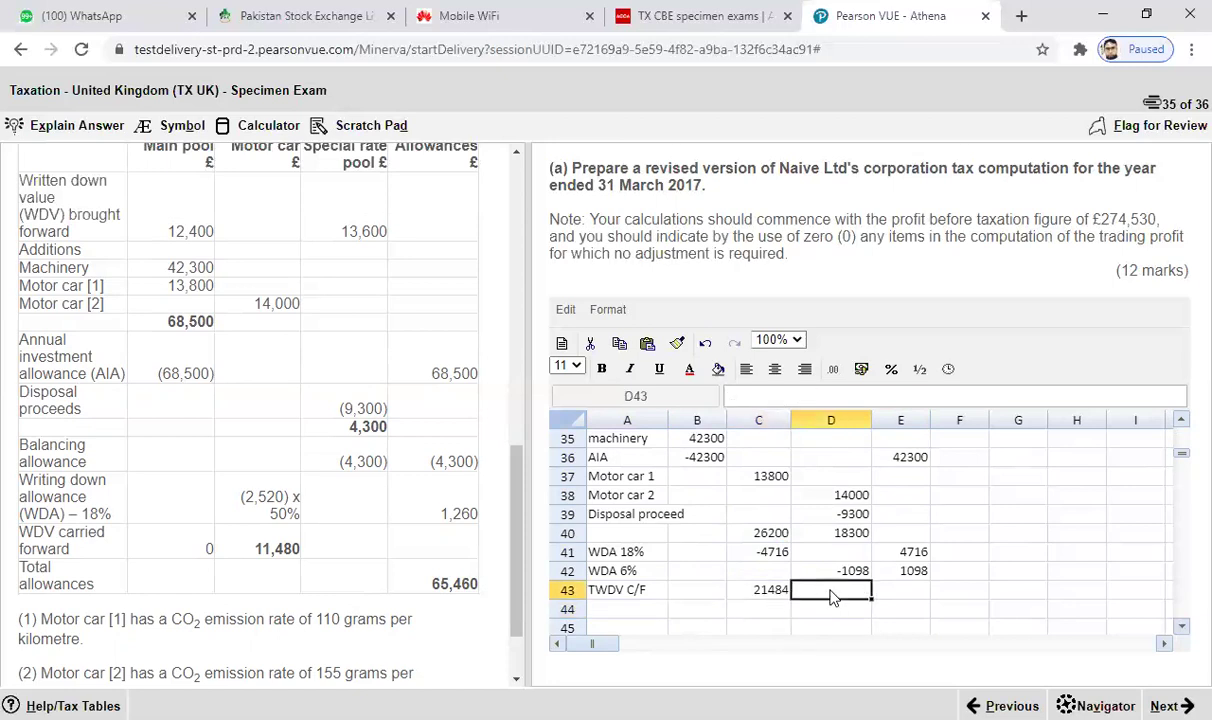
type("=SUM(")
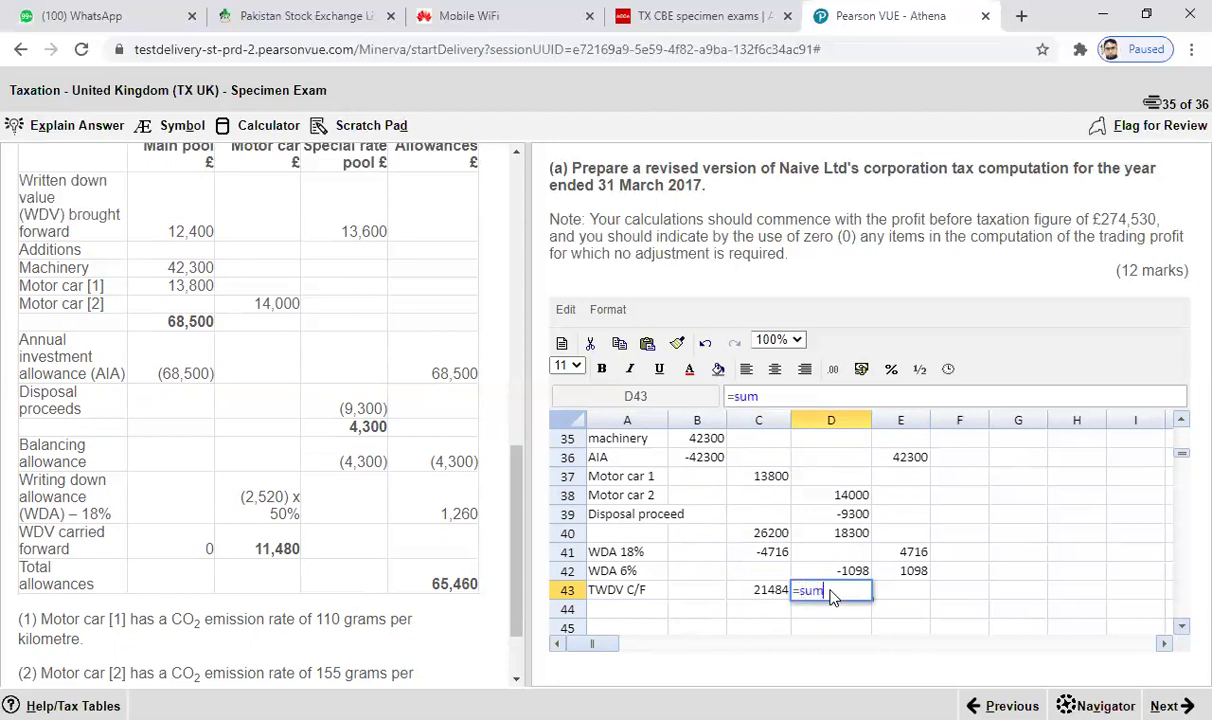
left_click(845, 533)
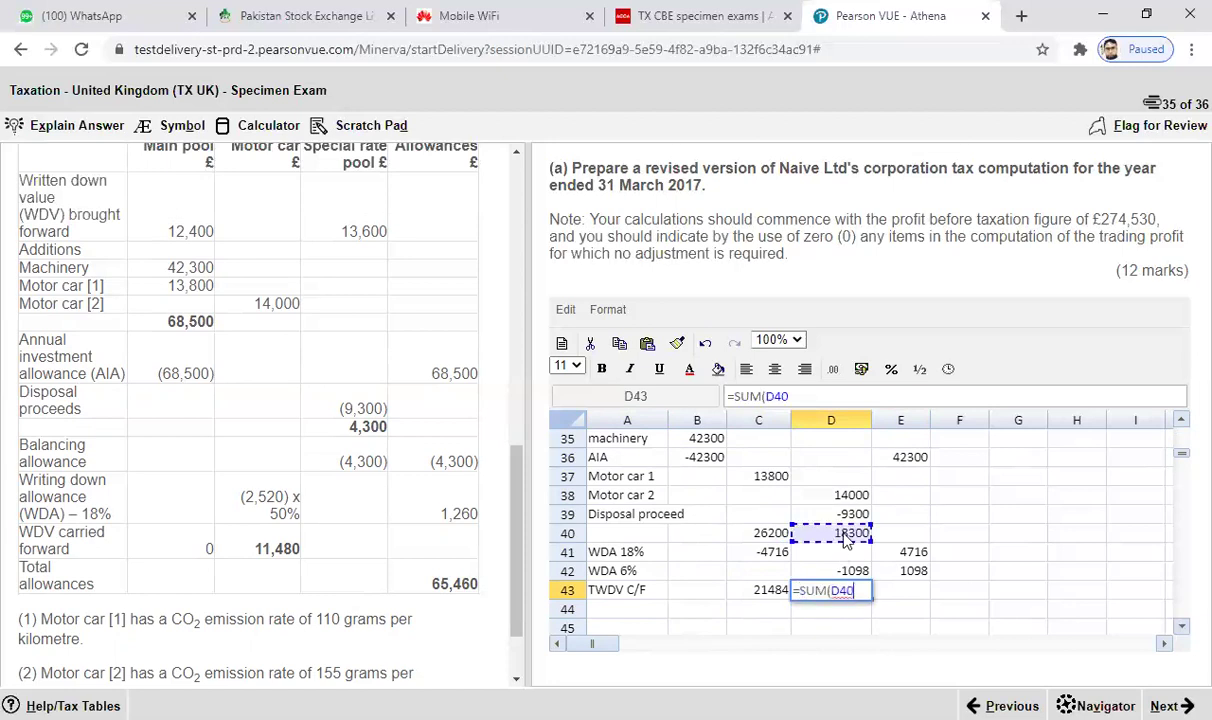
left_click_drag(840, 533, 868, 571)
type(")")
key("Return")
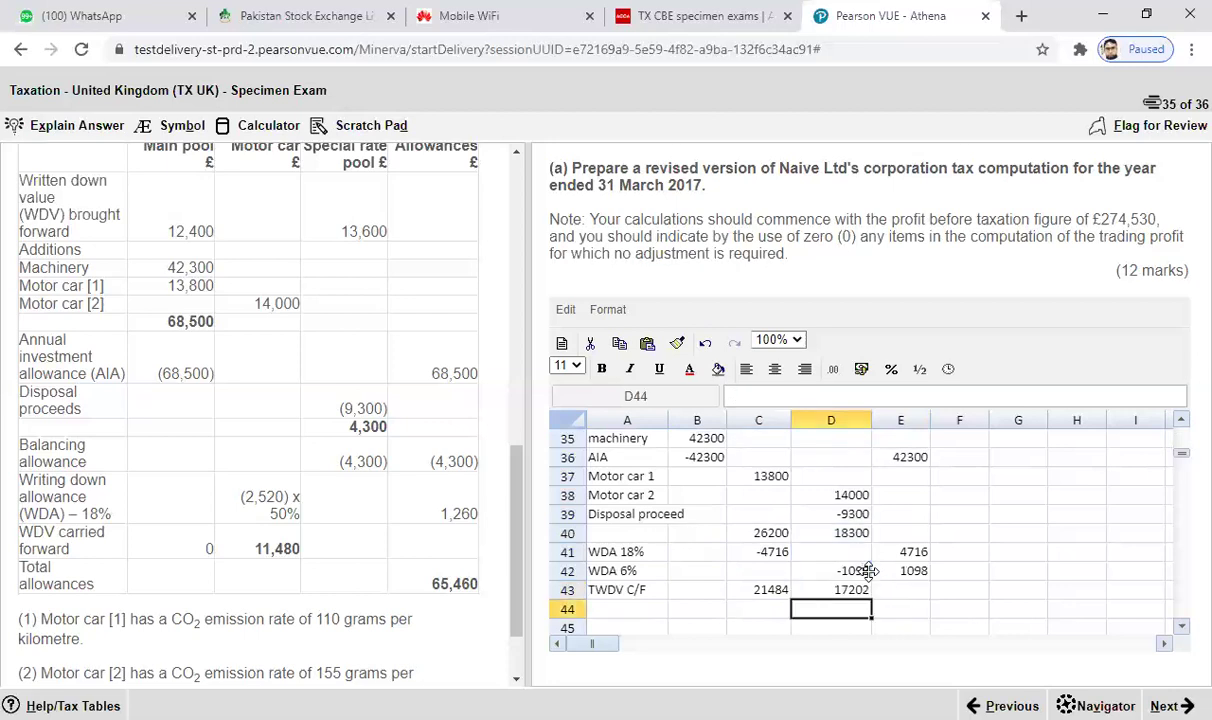
- Total the allowance column in E44 with =SUM(E36:E43) and select the label cell A44
left_click(907, 614)
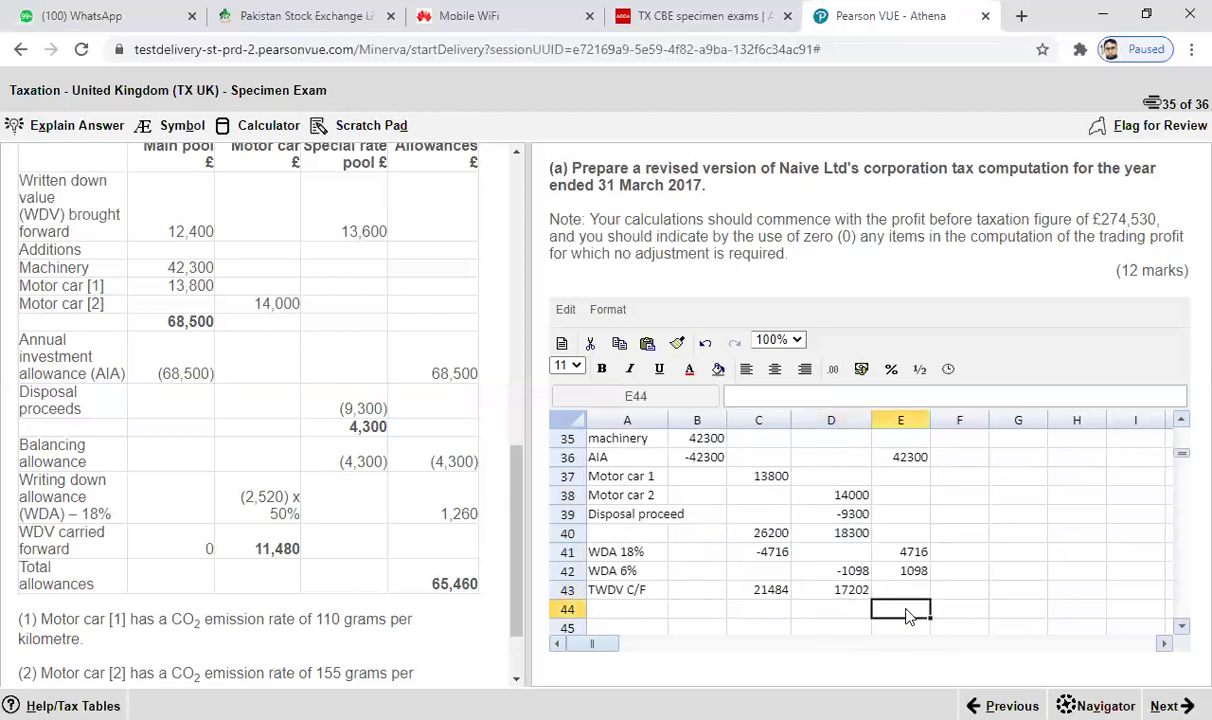
type("=sum(")
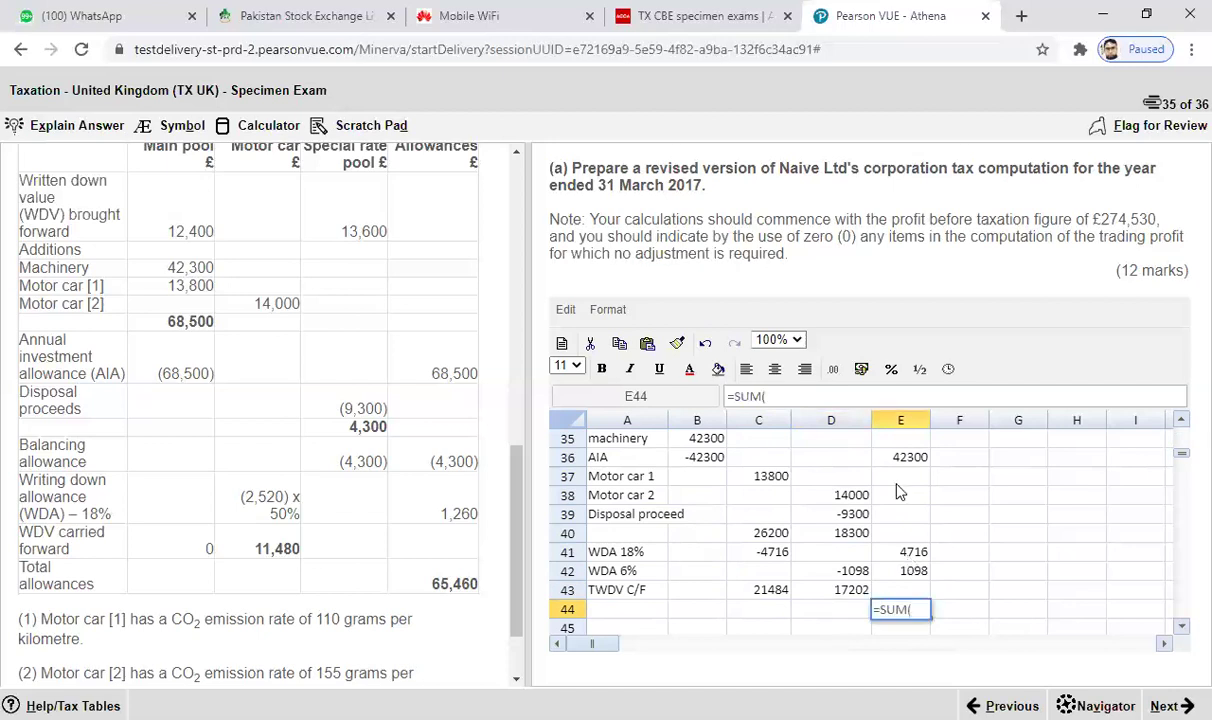
left_click_drag(899, 465, 931, 585)
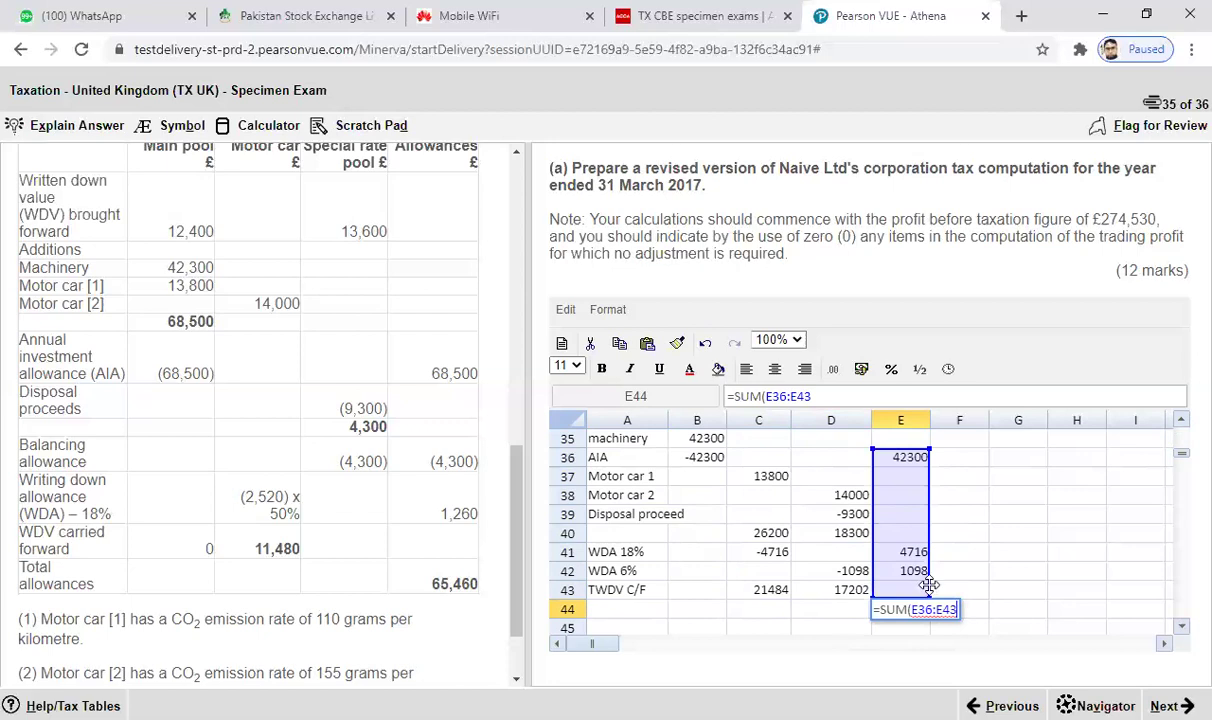
type(")")
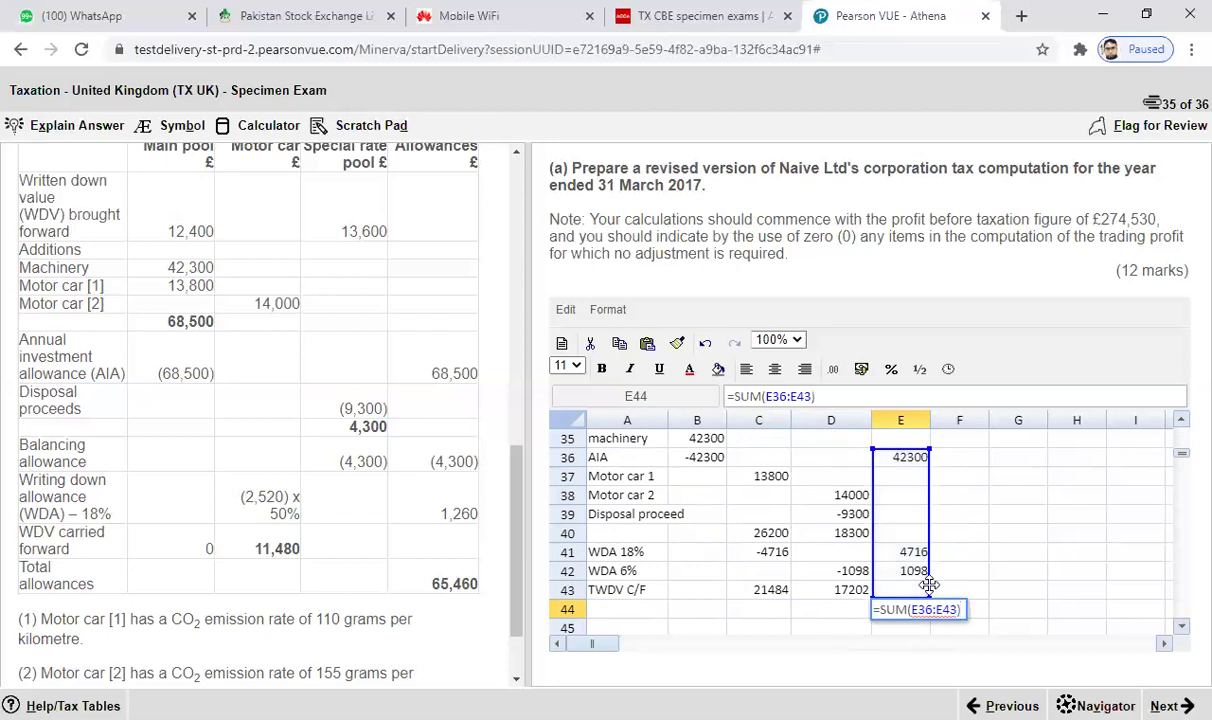
key("Return")
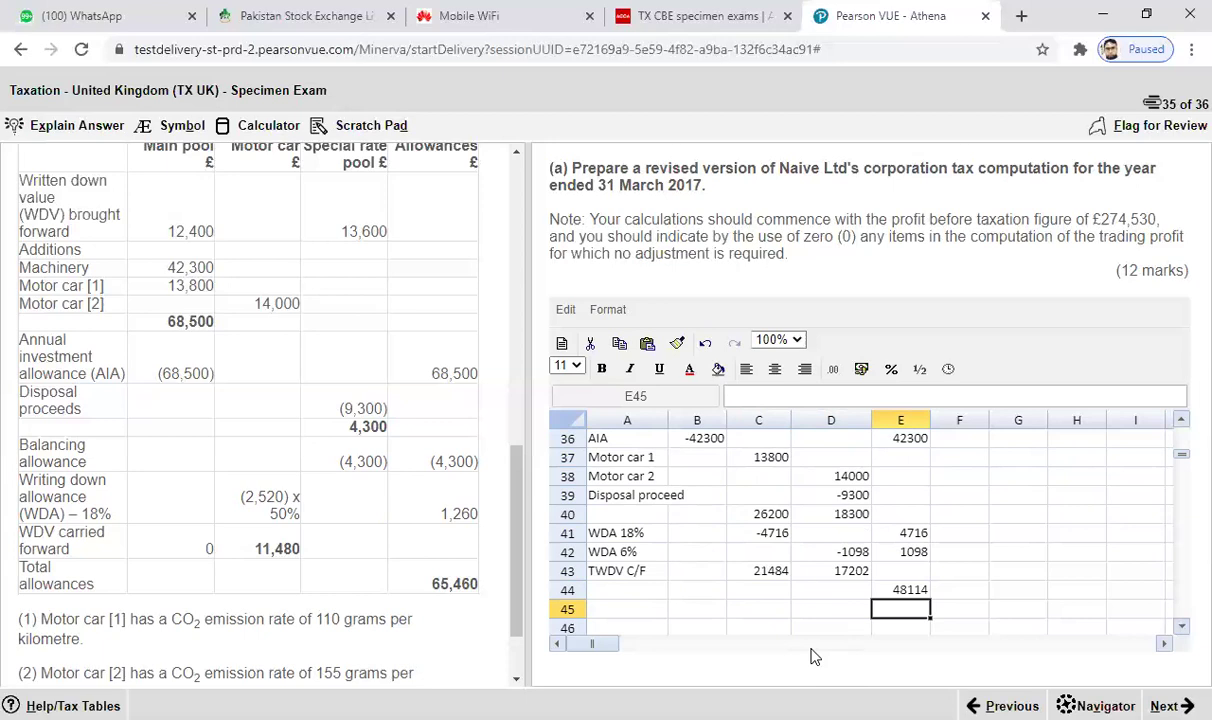
left_click(625, 591)
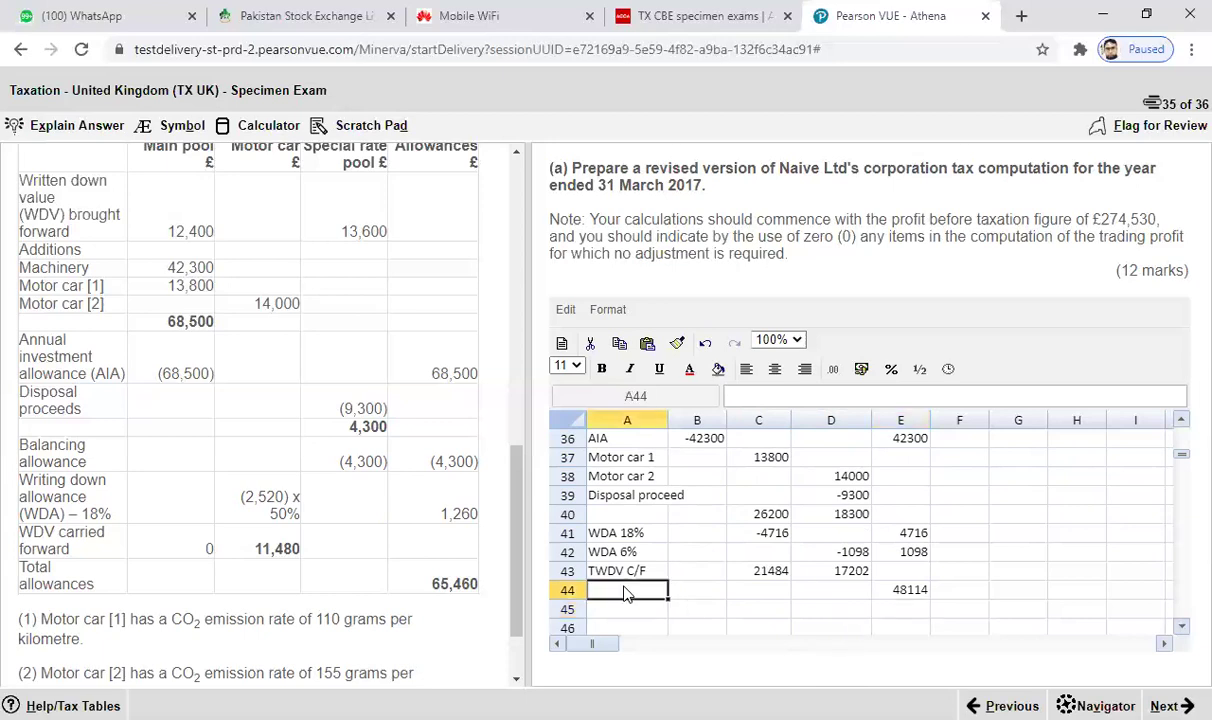
- Label A44 "Total allownce" and make both the label and the allowance total in E44 bold
type("Tota")
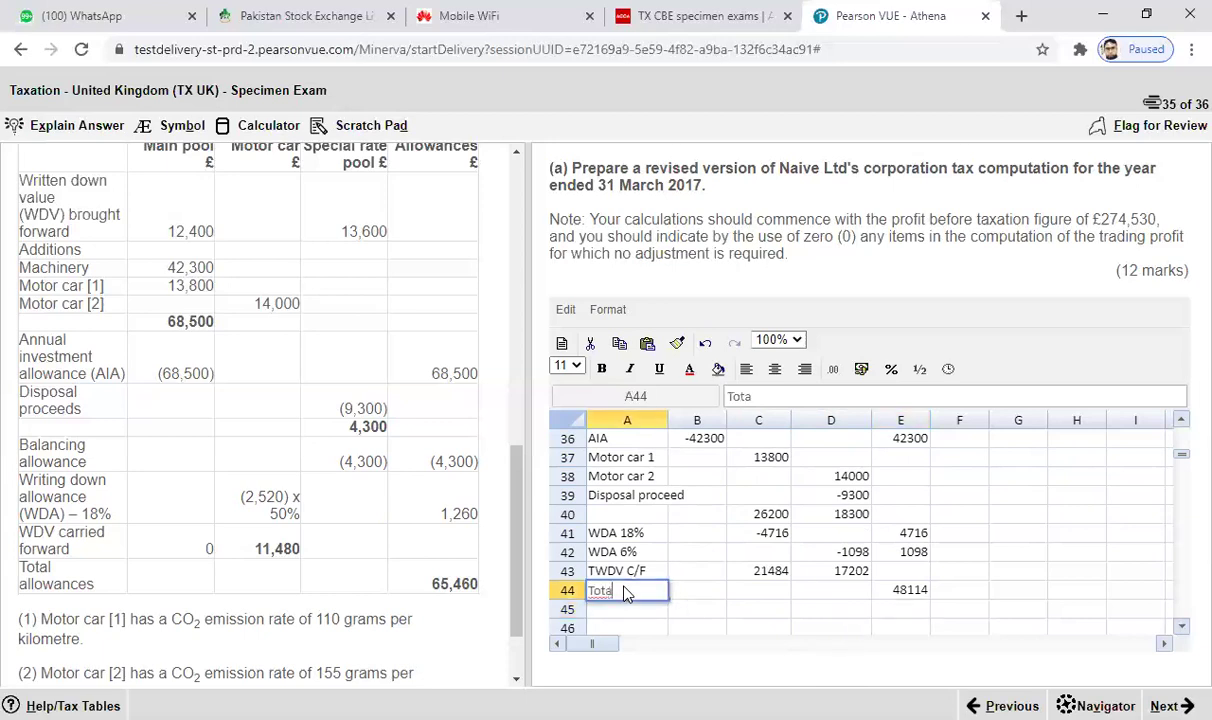
type("l allownce")
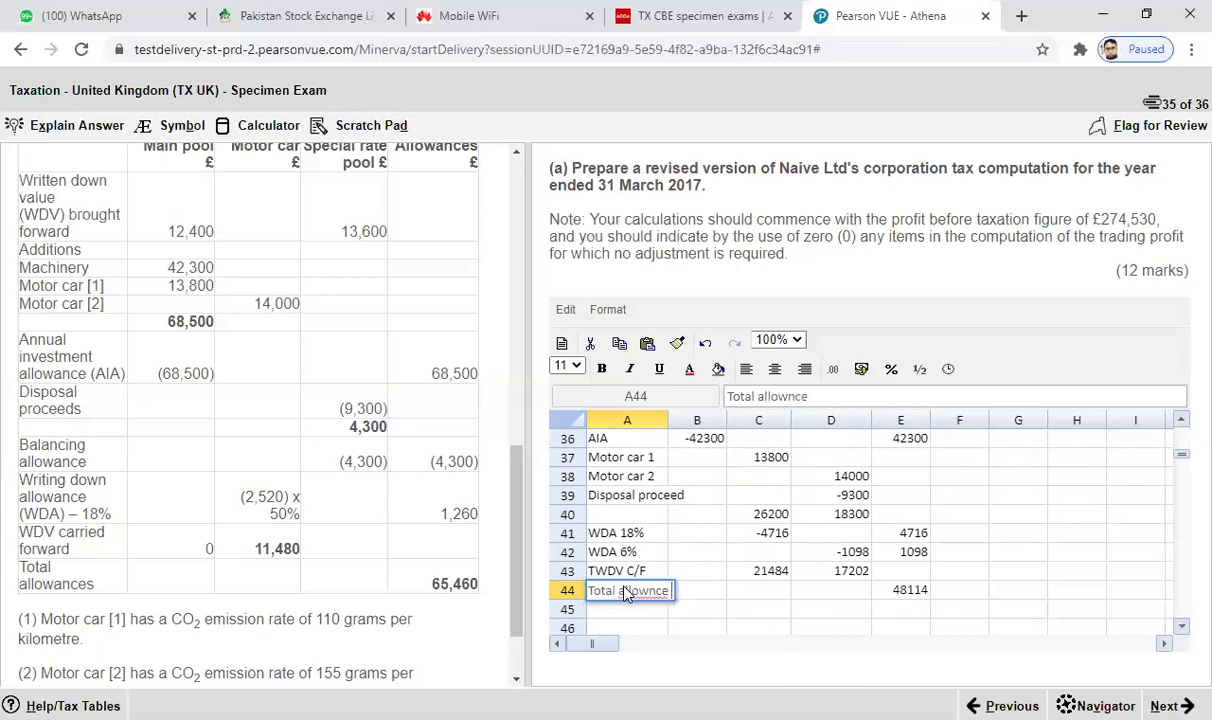
double_click(625, 591)
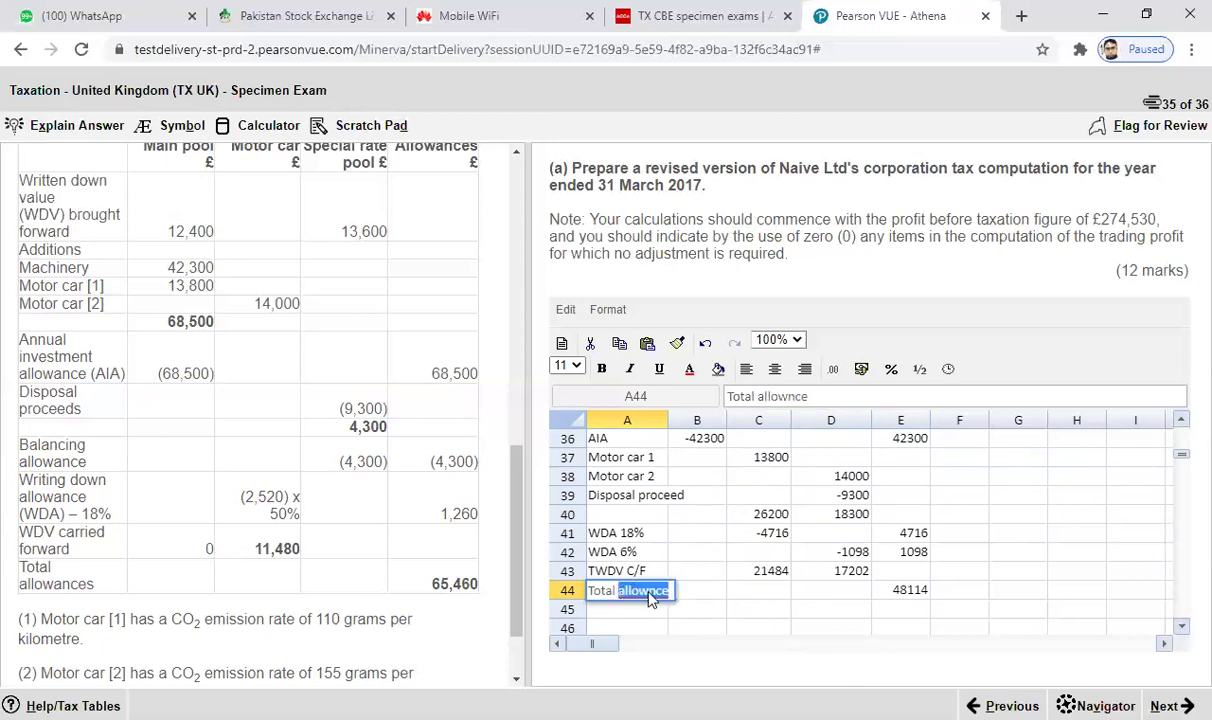
left_click(655, 598)
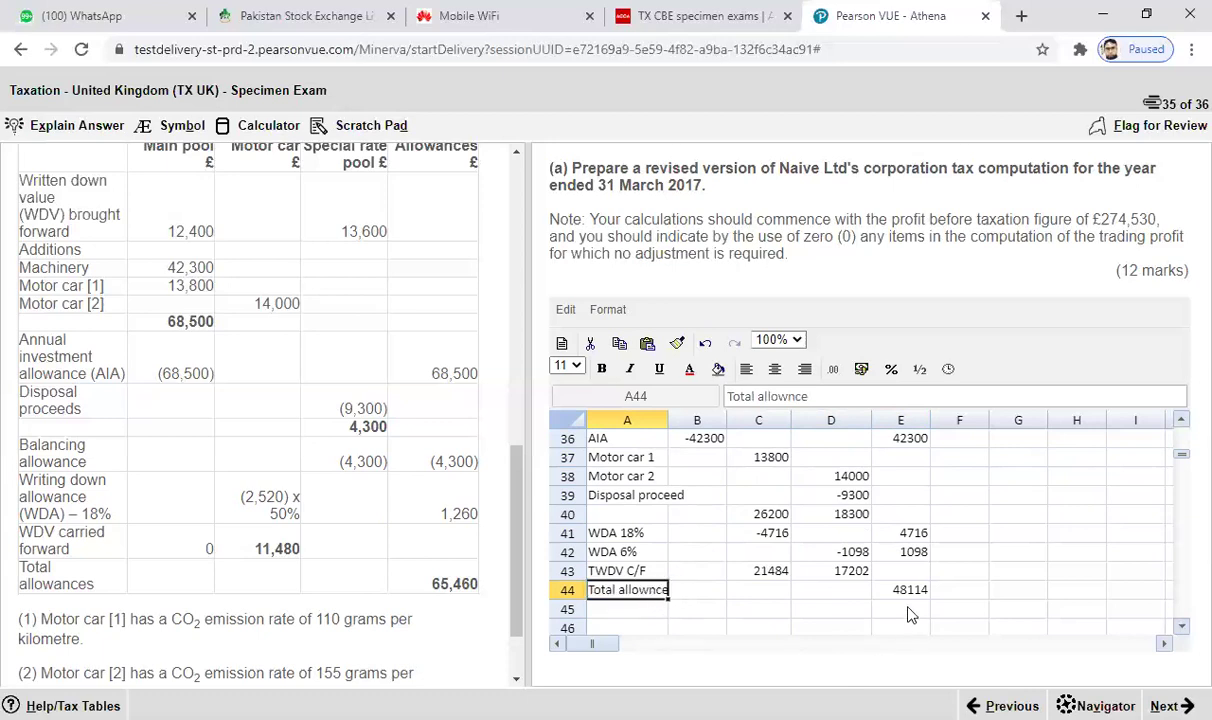
left_click(905, 592)
left_click(601, 368)
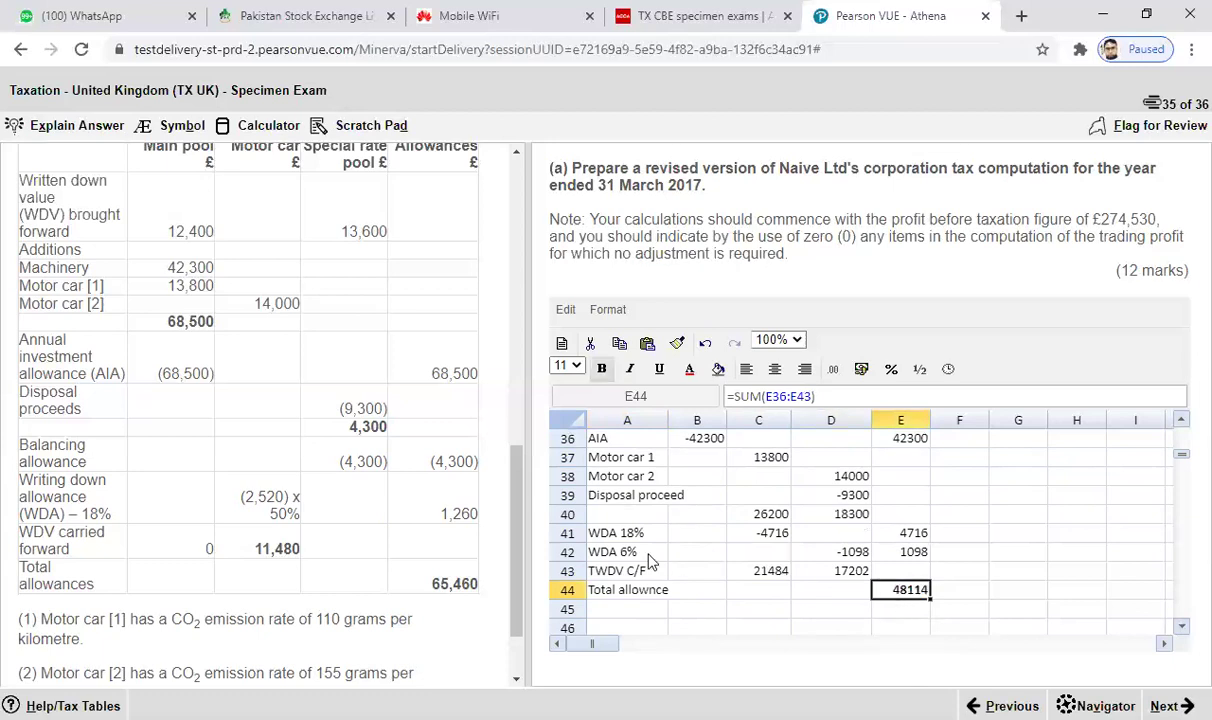
left_click(619, 592)
key("ctrl+b")
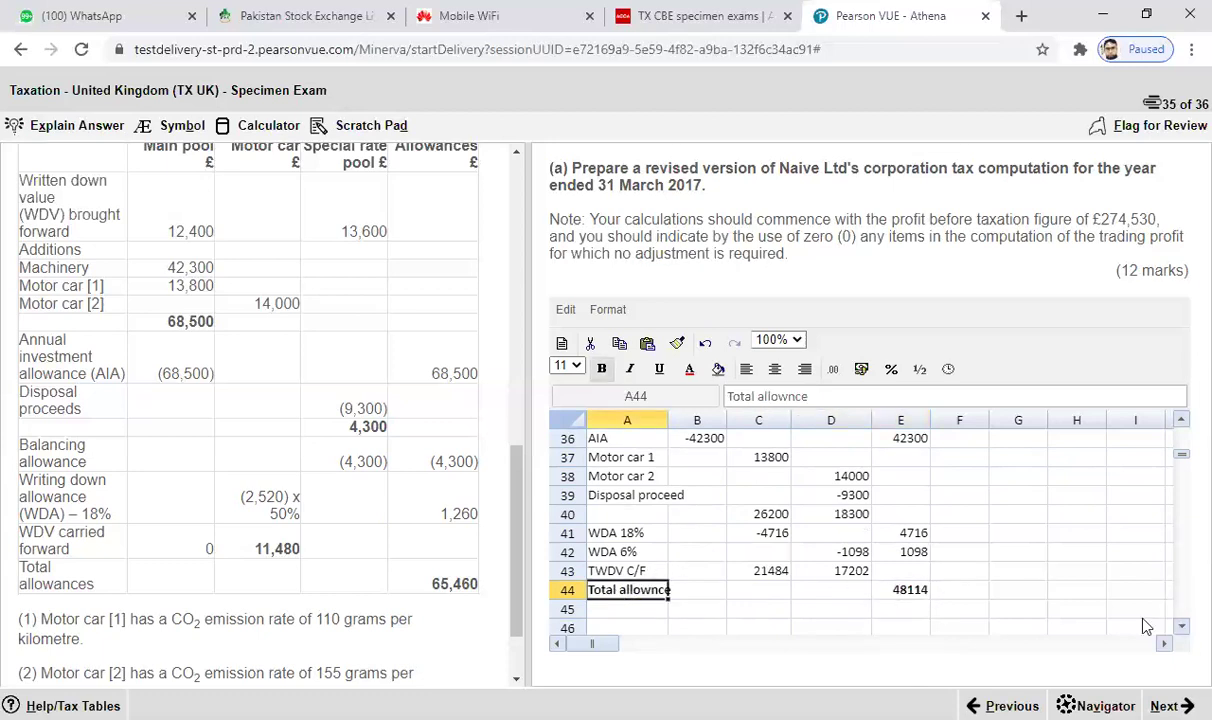
left_click(922, 592)
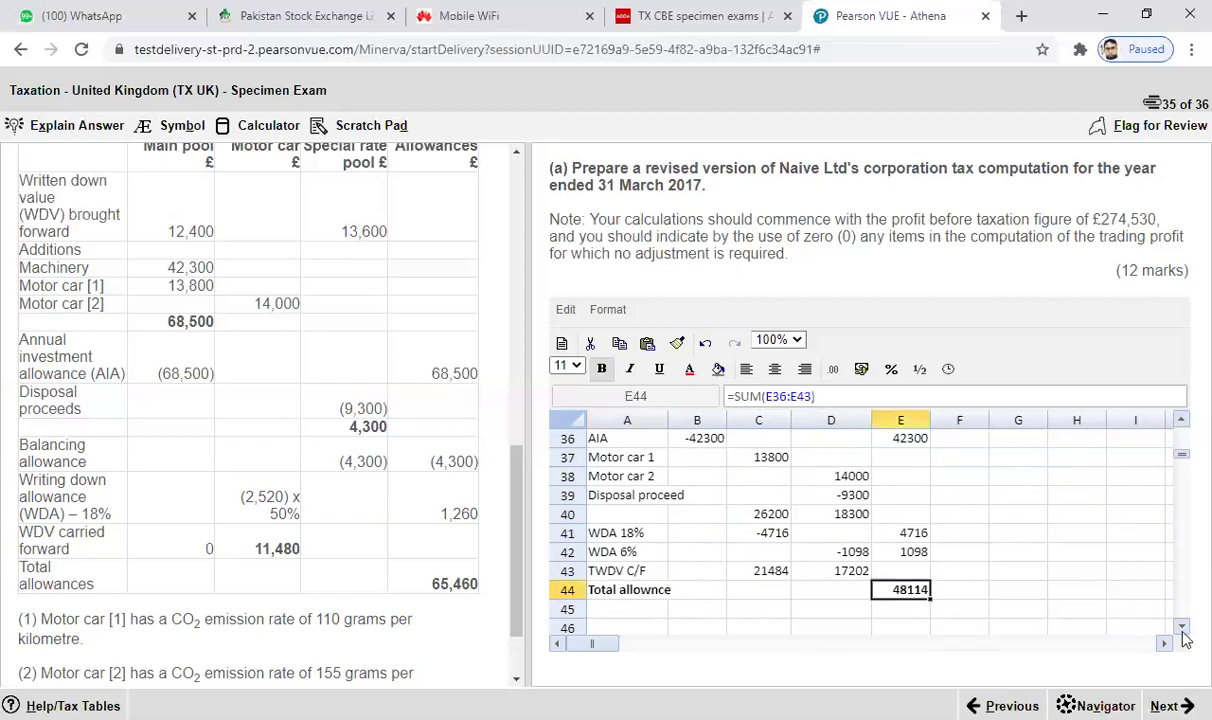
- Bring the total capital allowances into the trading profit working as a deduction, with =-E44 in B24
left_click(1181, 420)
left_click_drag(1181, 420, 1181, 423)
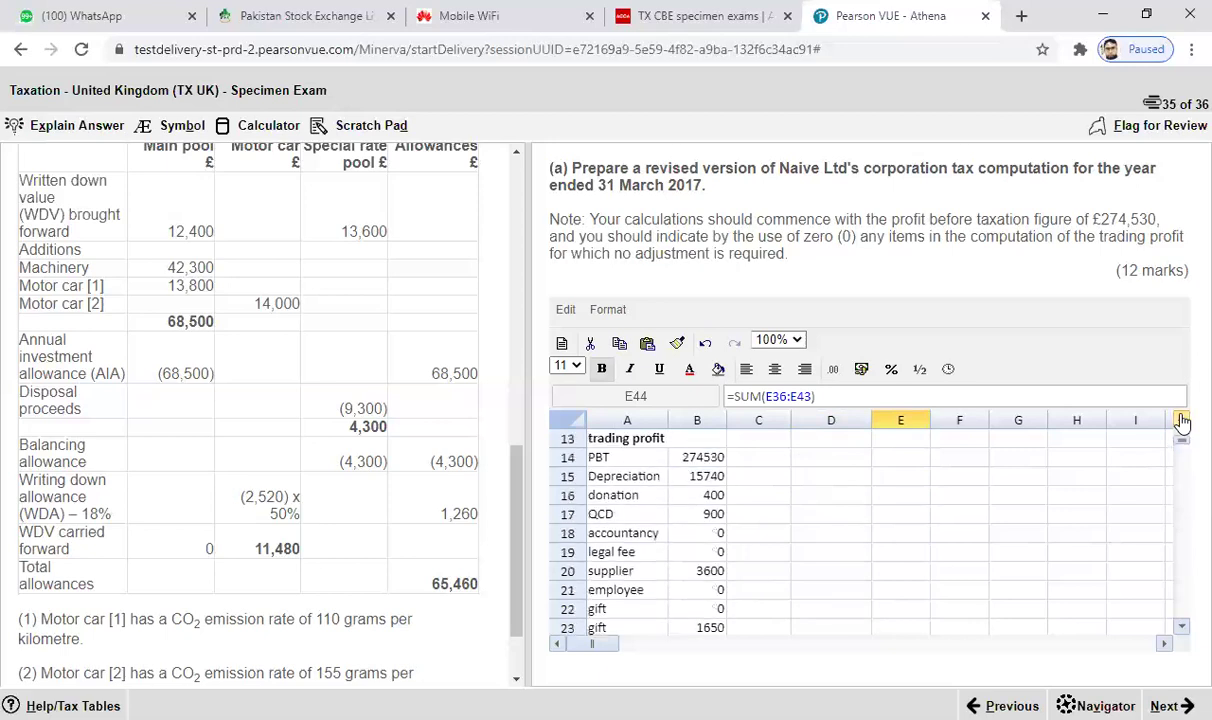
left_click(1182, 627)
scroll(1184, 632, "down", 1)
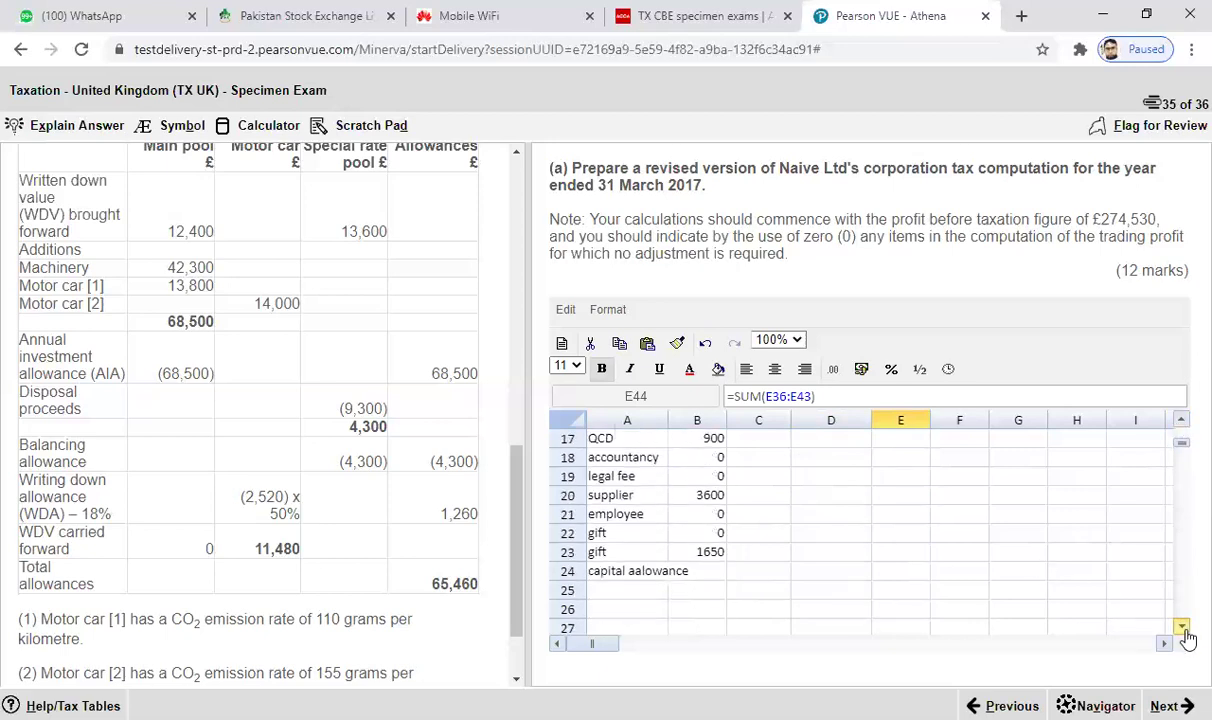
left_click(698, 576)
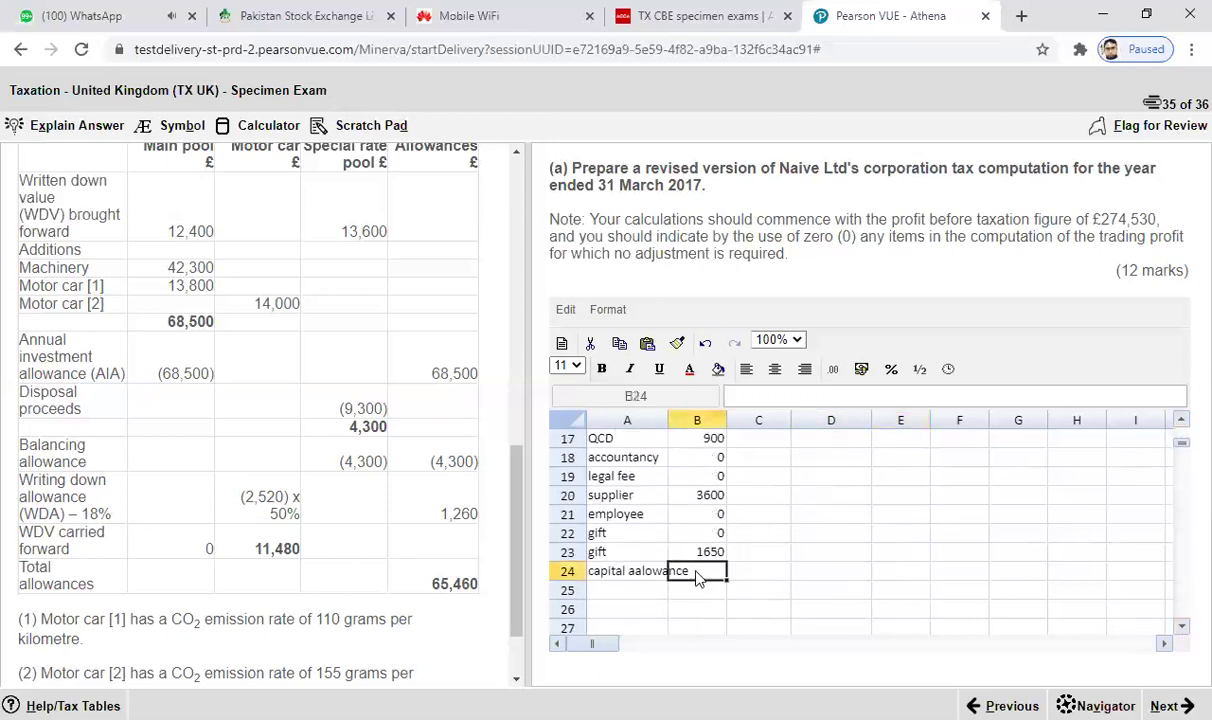
type("=-")
scroll(1183, 632, "down", 2)
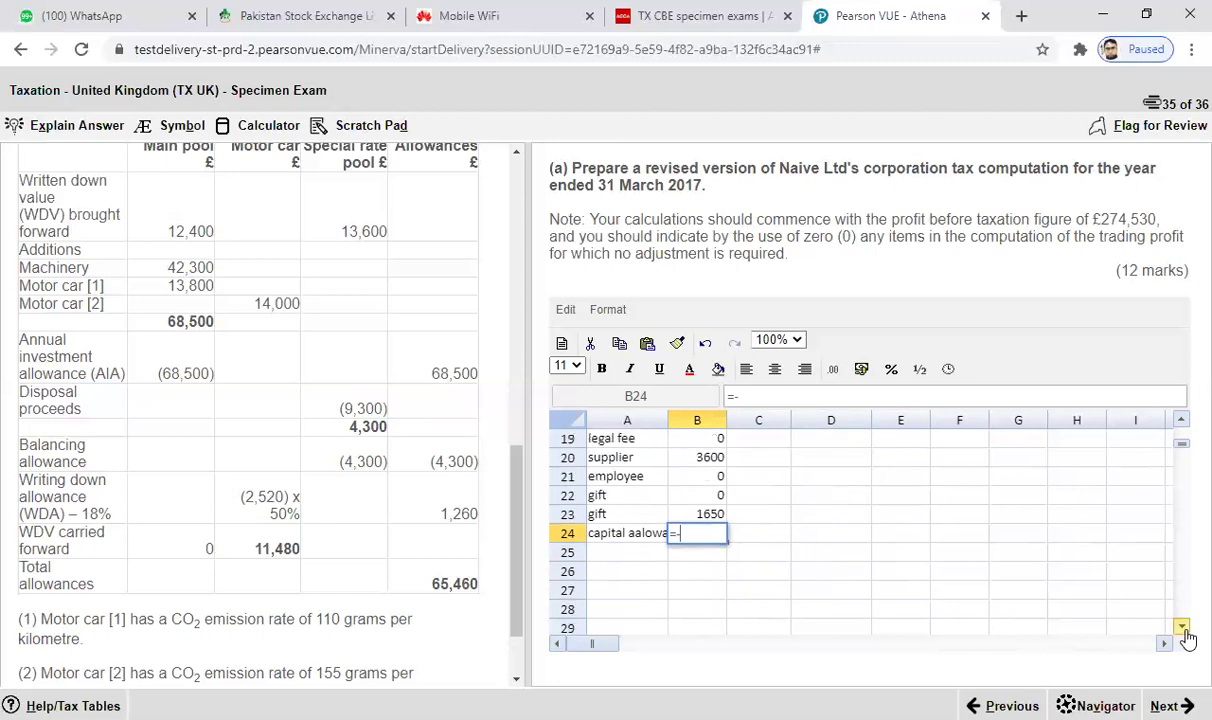
scroll(1185, 632, "down", 6)
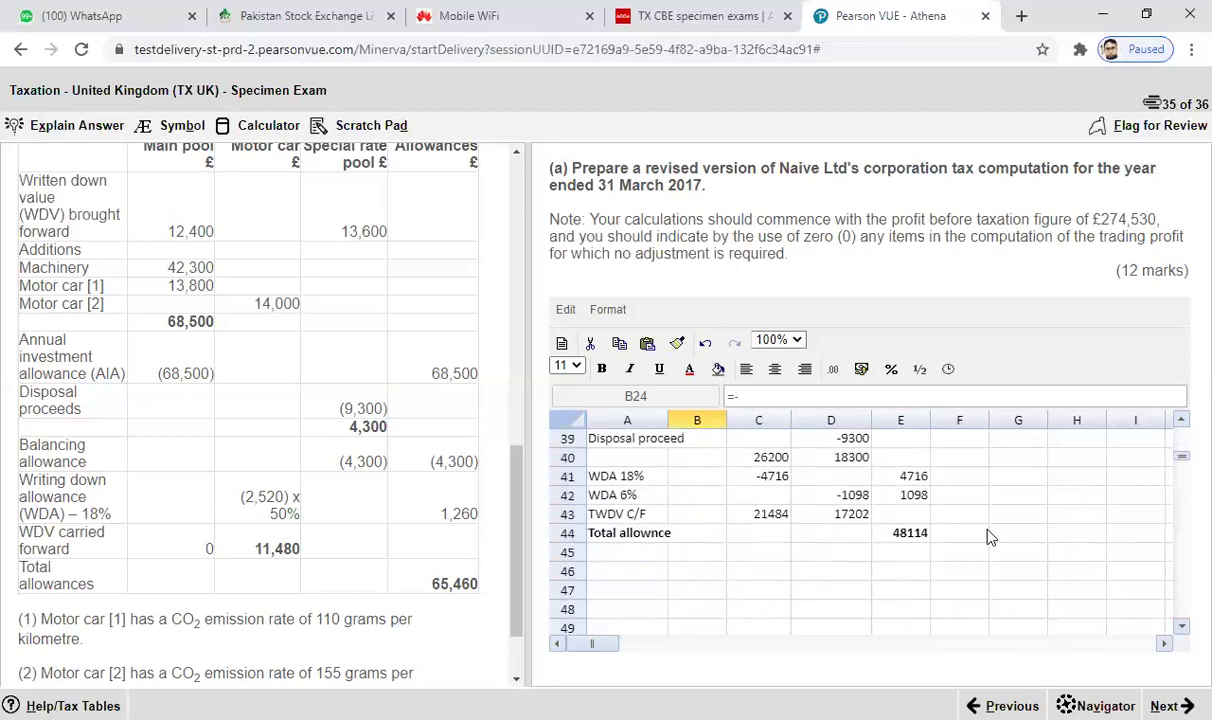
left_click(910, 533)
key("Return")
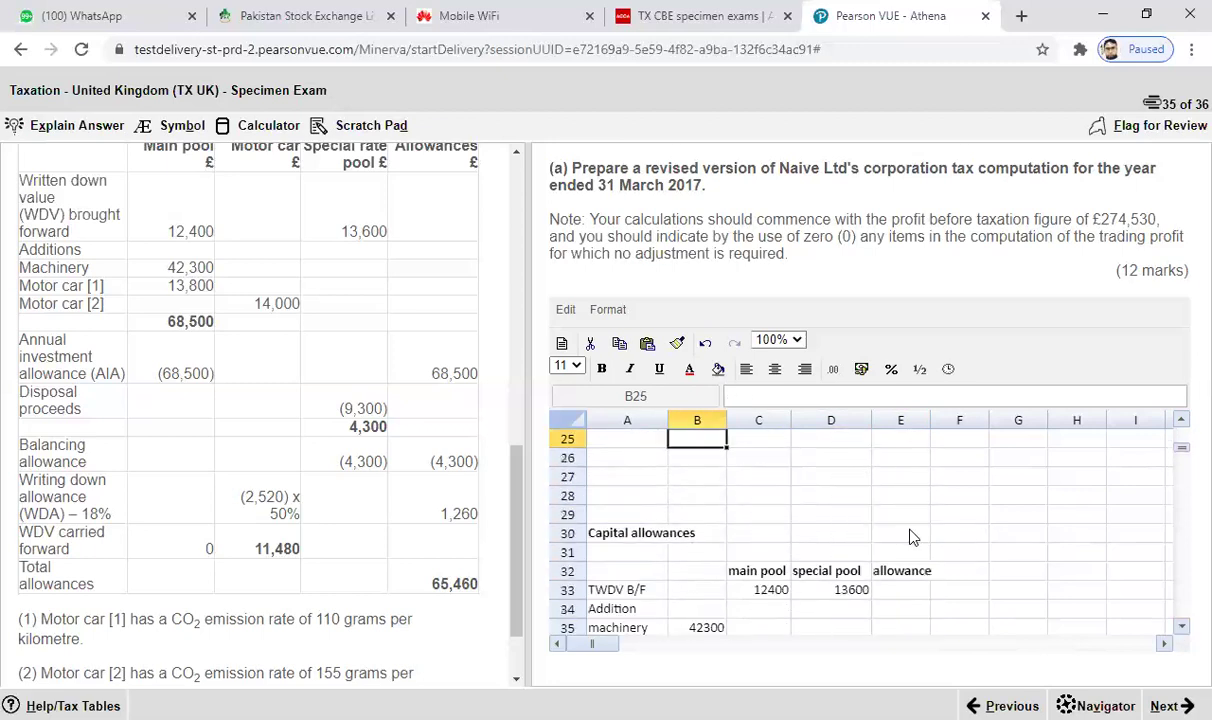
scroll(1181, 419, "up", 2)
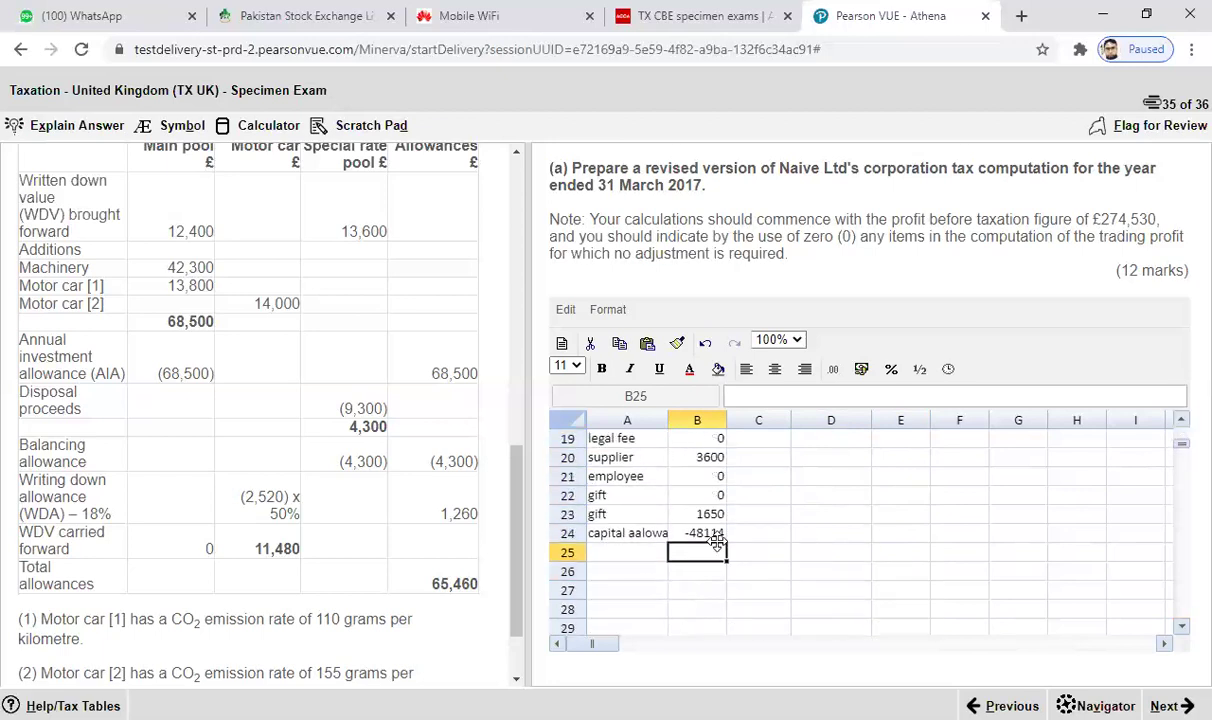
- Label A25 "tax adjusted profit" below the capital allowance row and start a SUM formula in B25
left_click(516, 151)
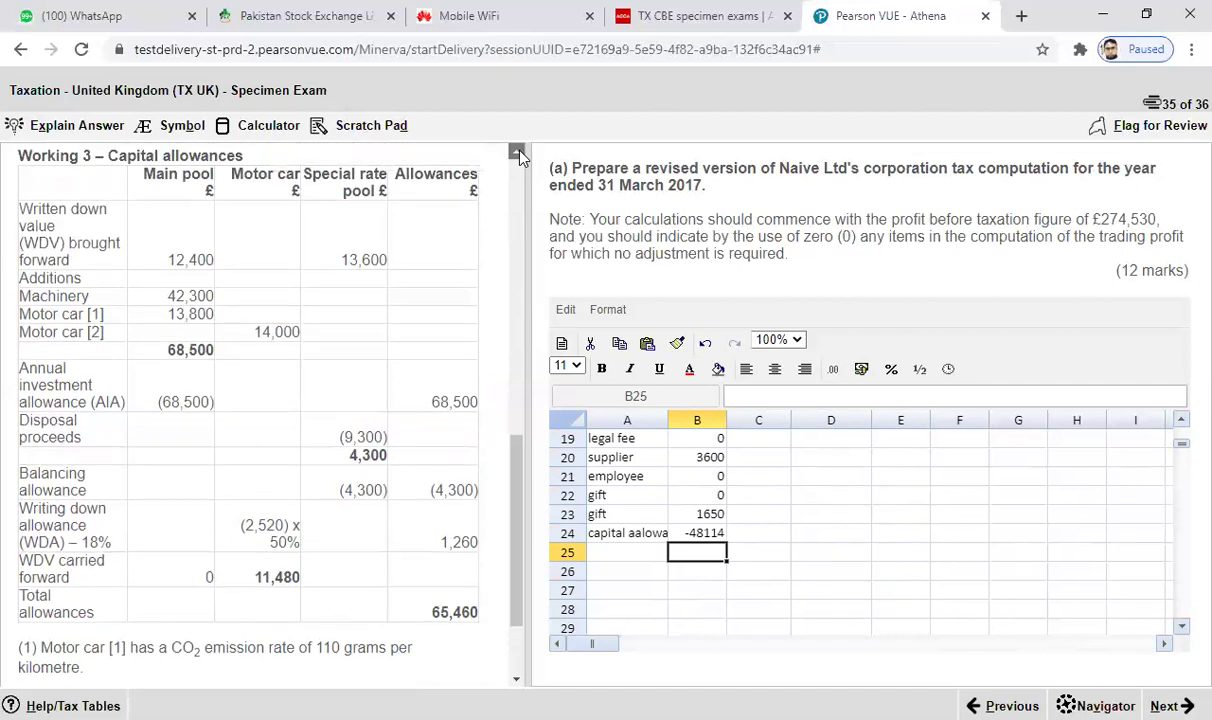
scroll(519, 157, "up", 5)
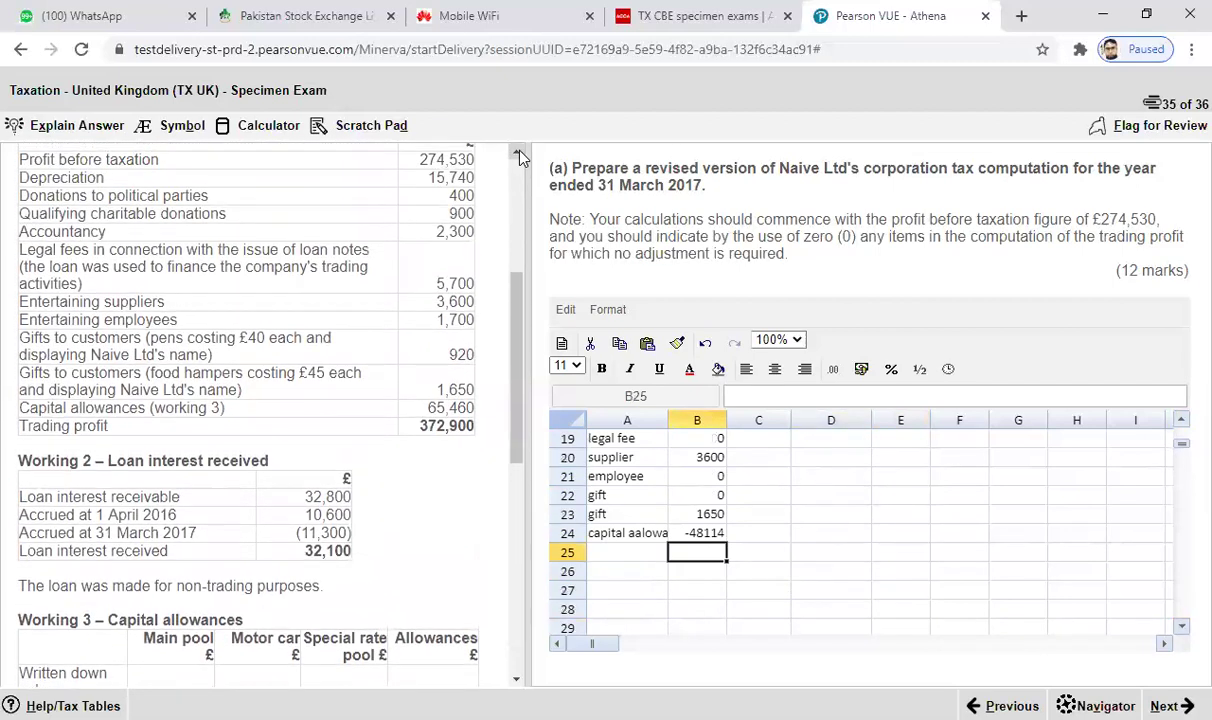
left_click(519, 155)
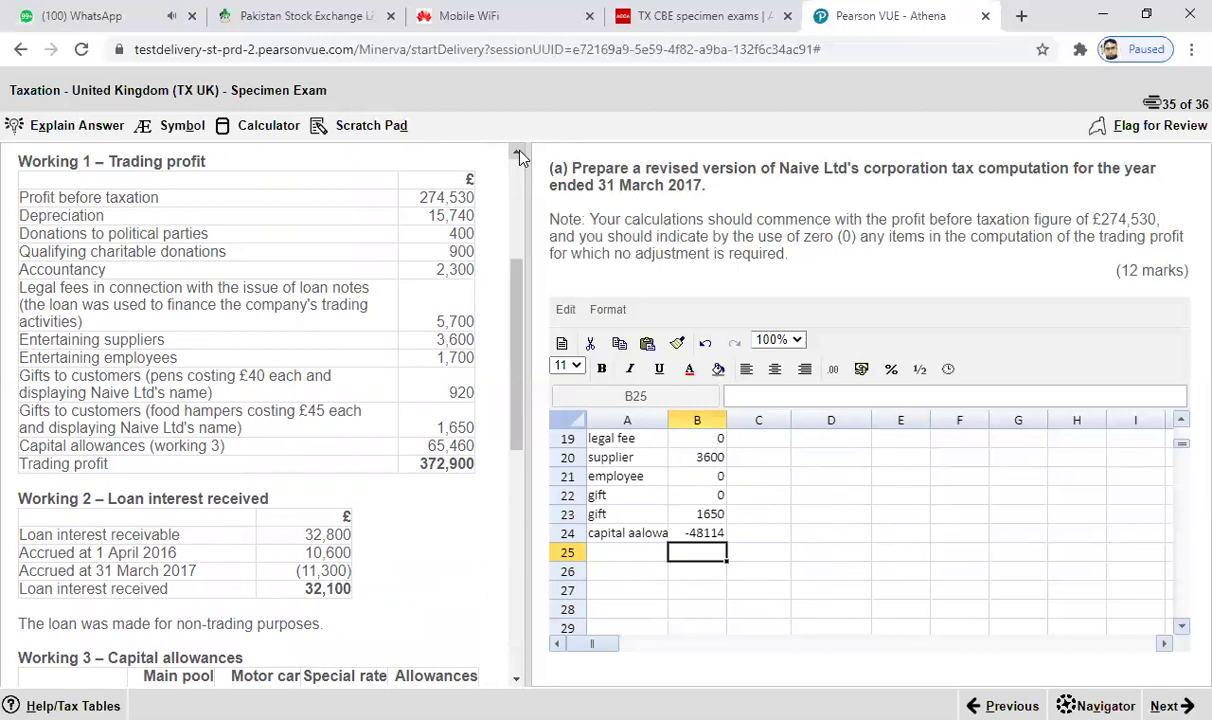
left_click(624, 563)
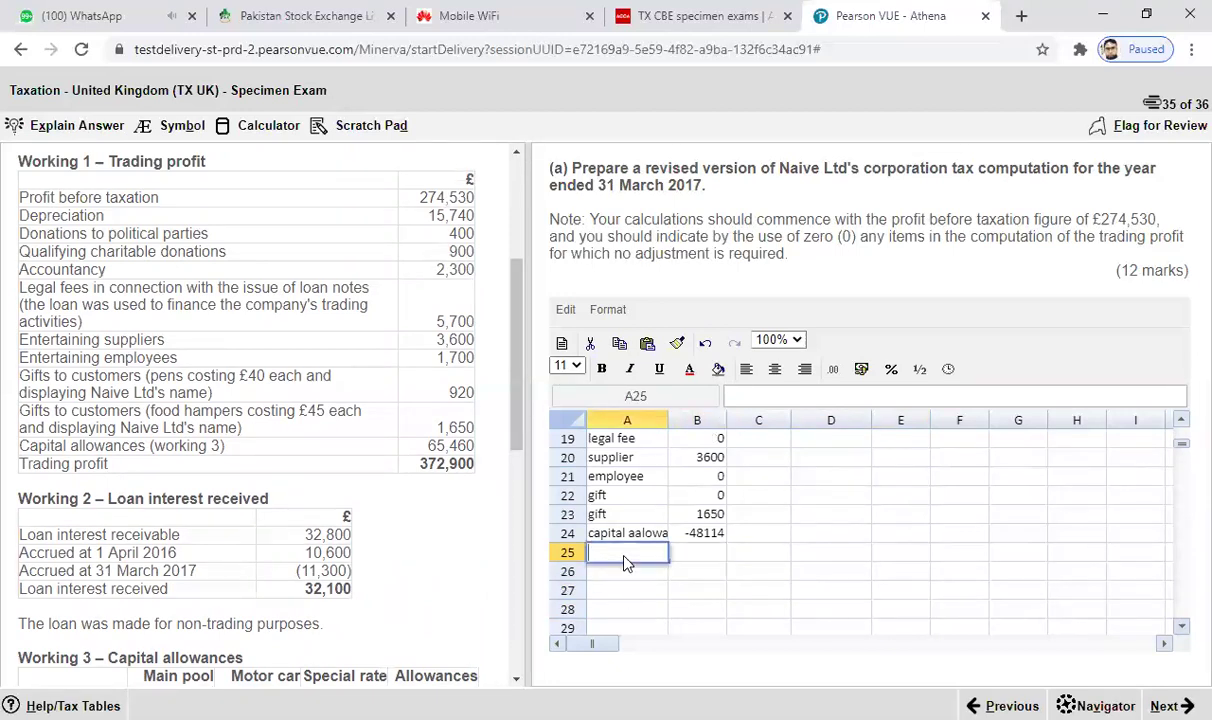
type("tax adjusted profit")
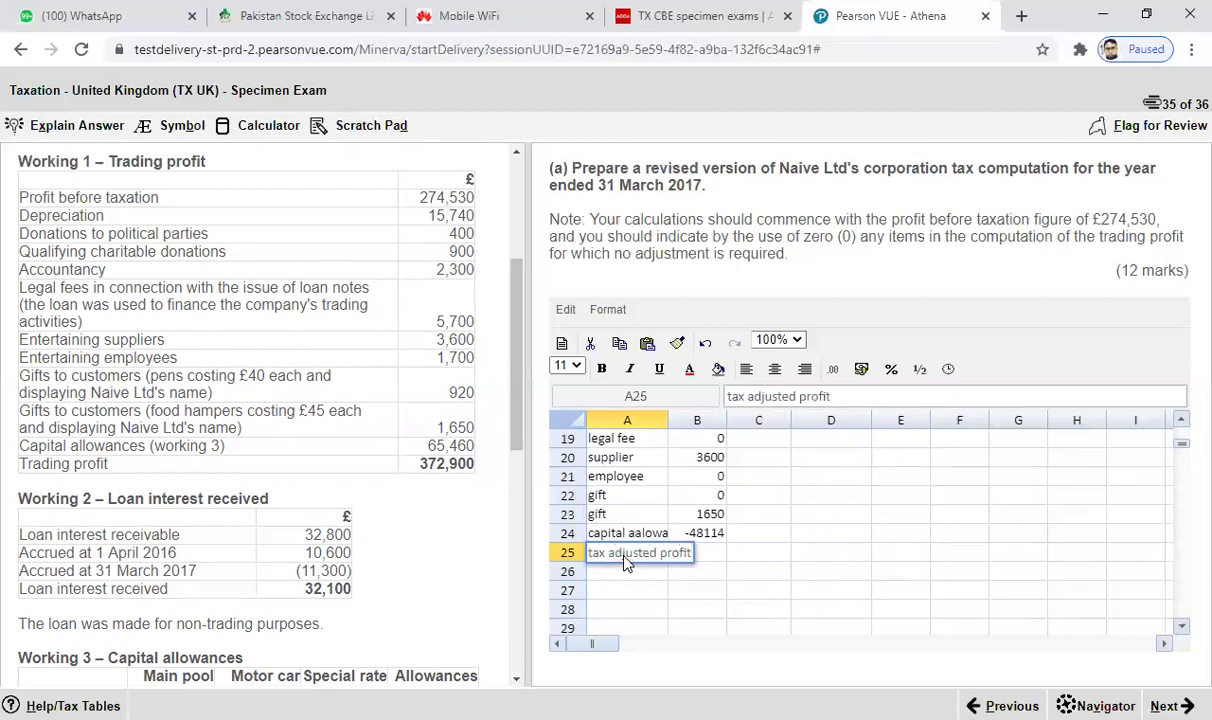
left_click(697, 590)
left_click(703, 556)
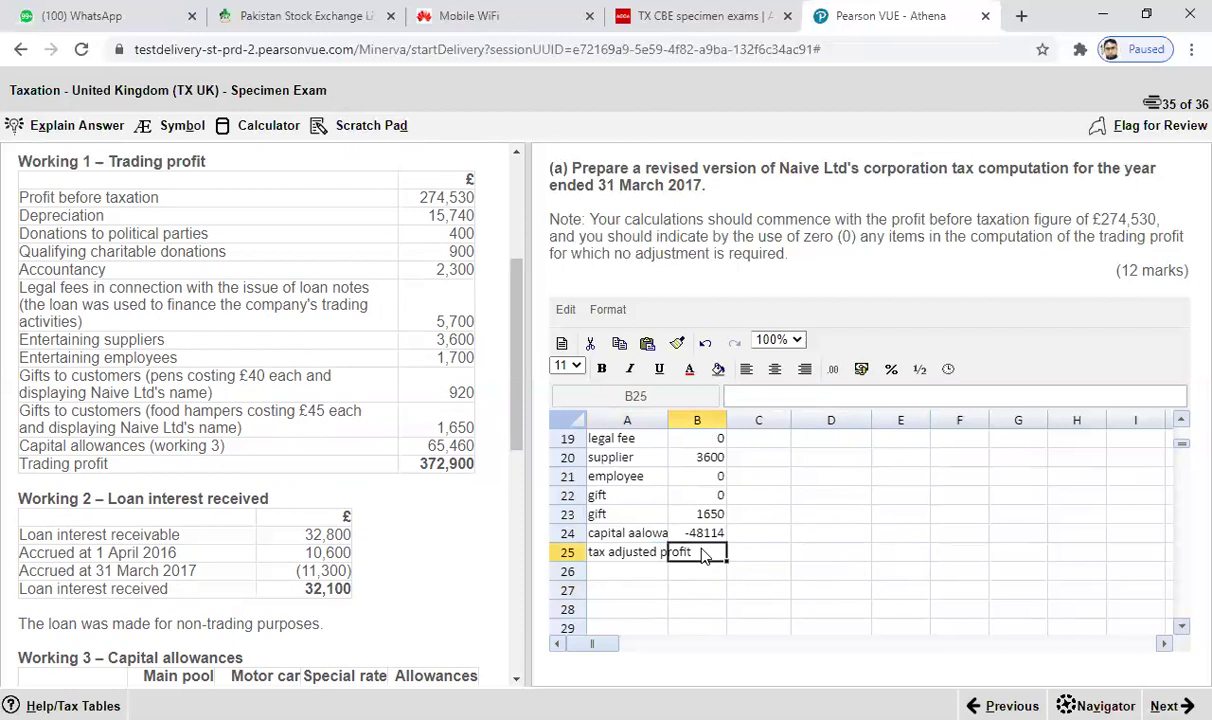
type("=SUM(")
left_click(1182, 422)
scroll(1182, 428, "up", 2)
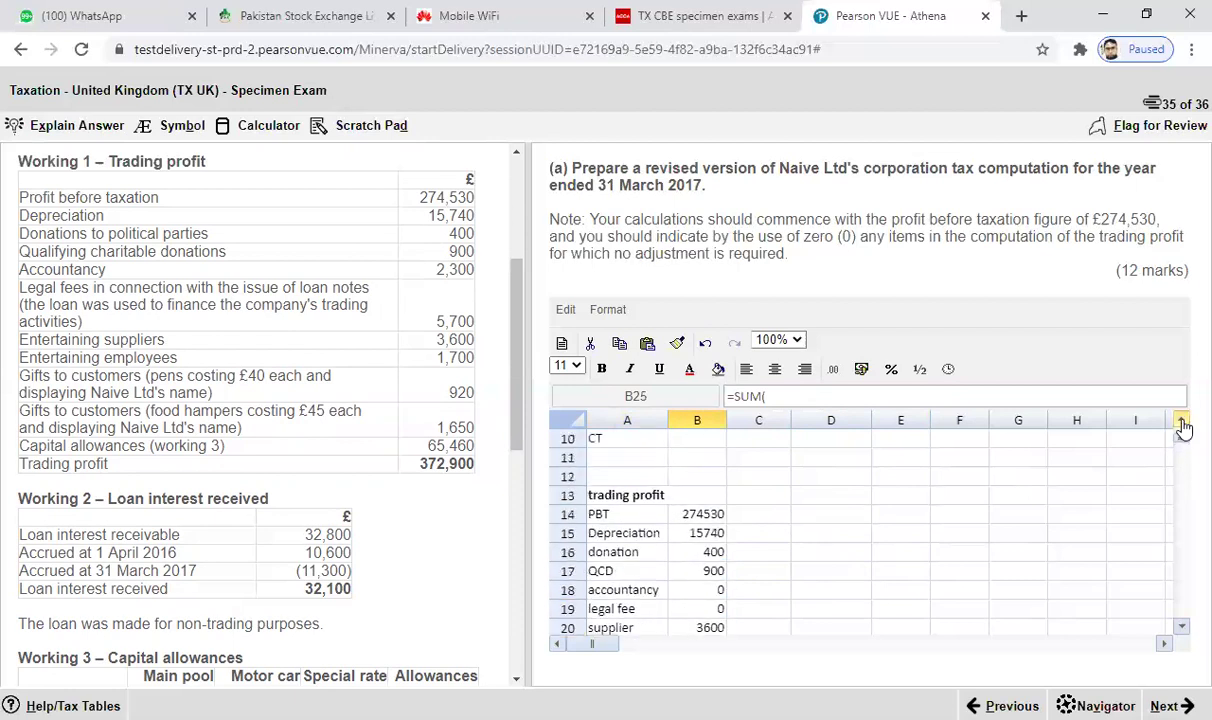
left_click(702, 516)
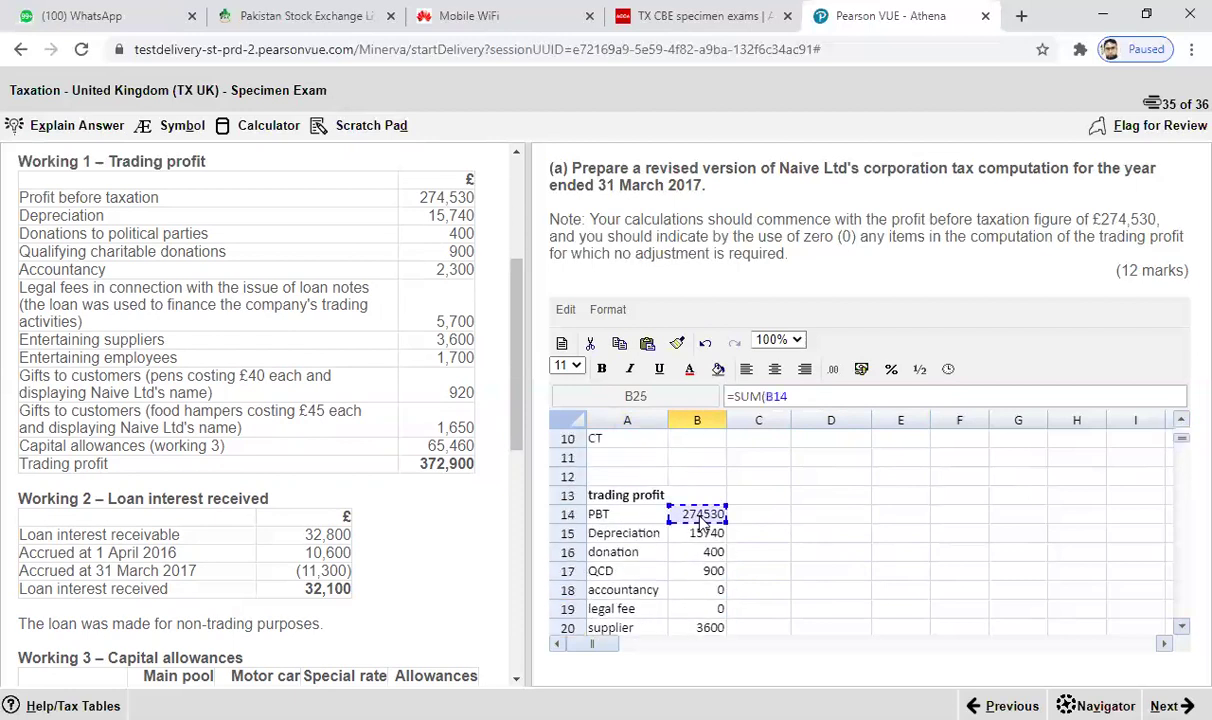
left_click_drag(740, 514, 690, 519)
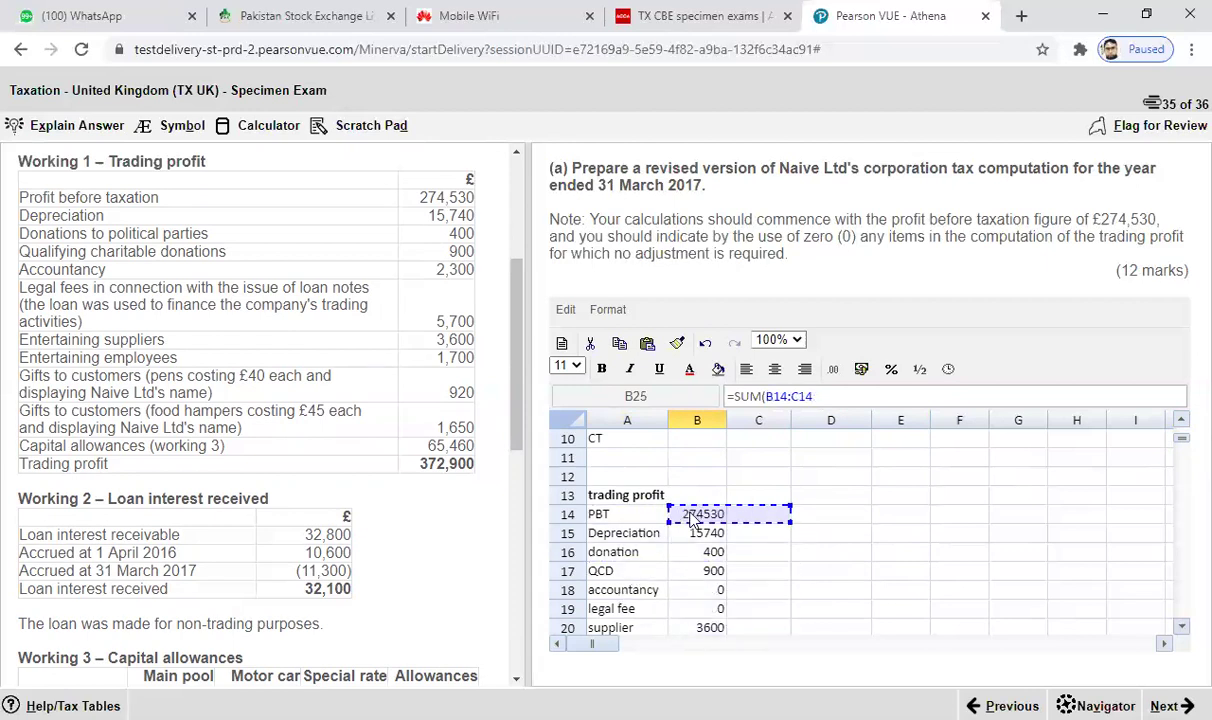
left_click(817, 398)
key("BackSpace")
key("BackSpace")
key("BackSpace")
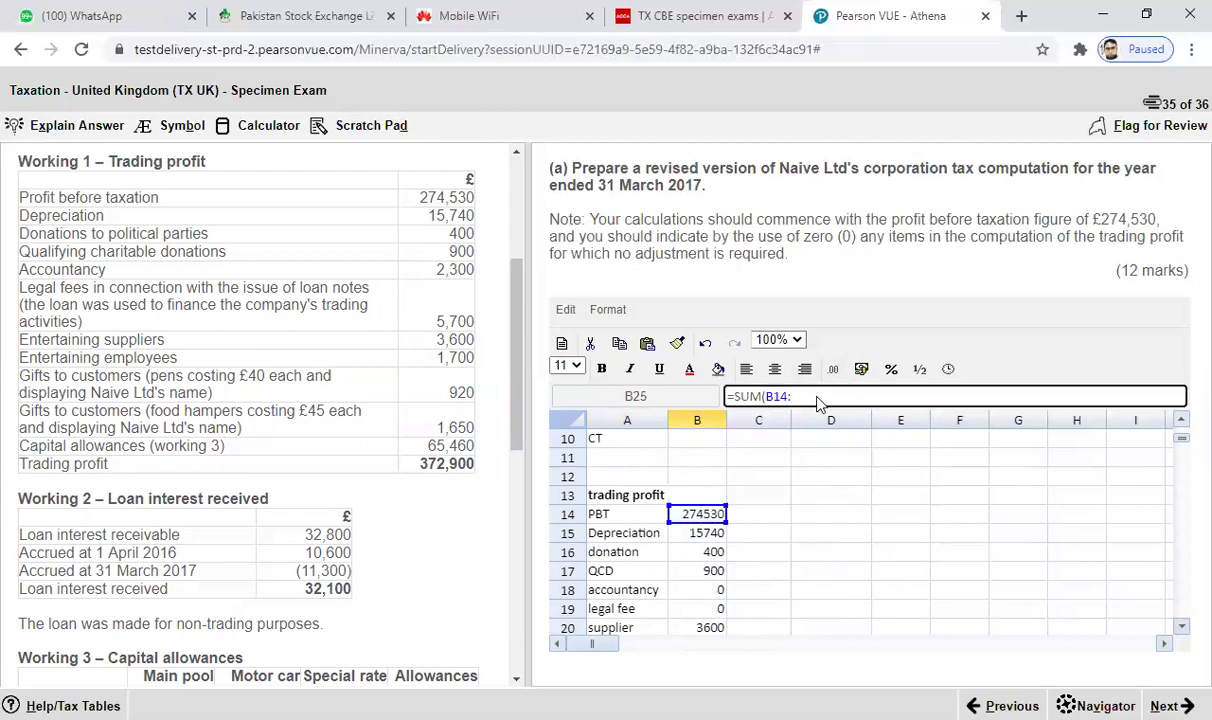
key("BackSpace")
key("BackSpace")
key("BackSpace")
key("BackSpace")
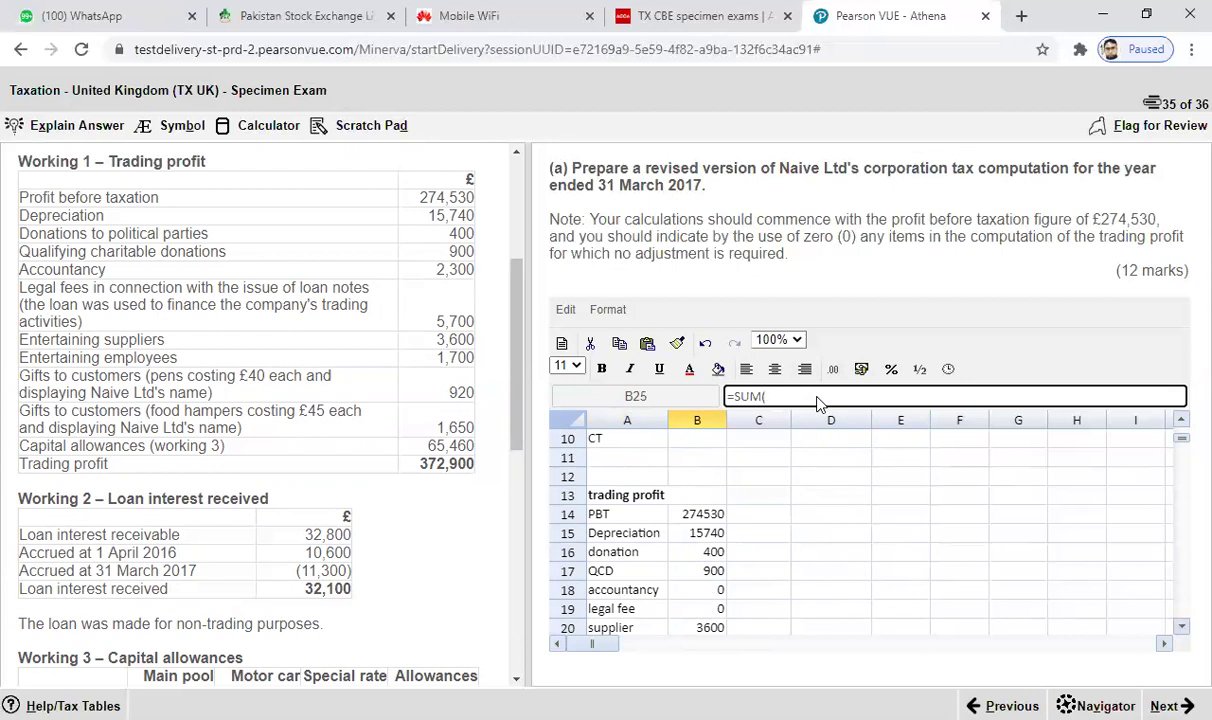
- Complete the SUM formula in B25 with the range B14:B24, from PBT to the capital allowance row
left_click(713, 516)
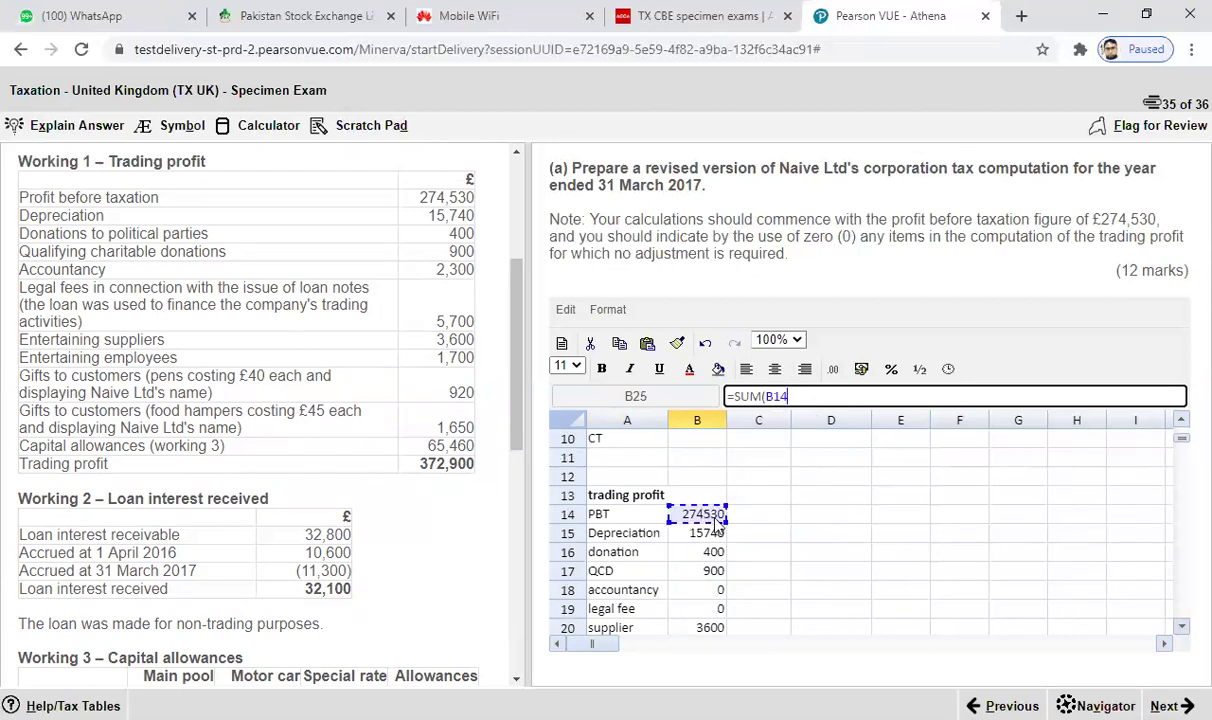
mouse_move(716, 527)
left_mouse_down()
mouse_move(725, 682)
mouse_move(715, 538)
left_mouse_up()
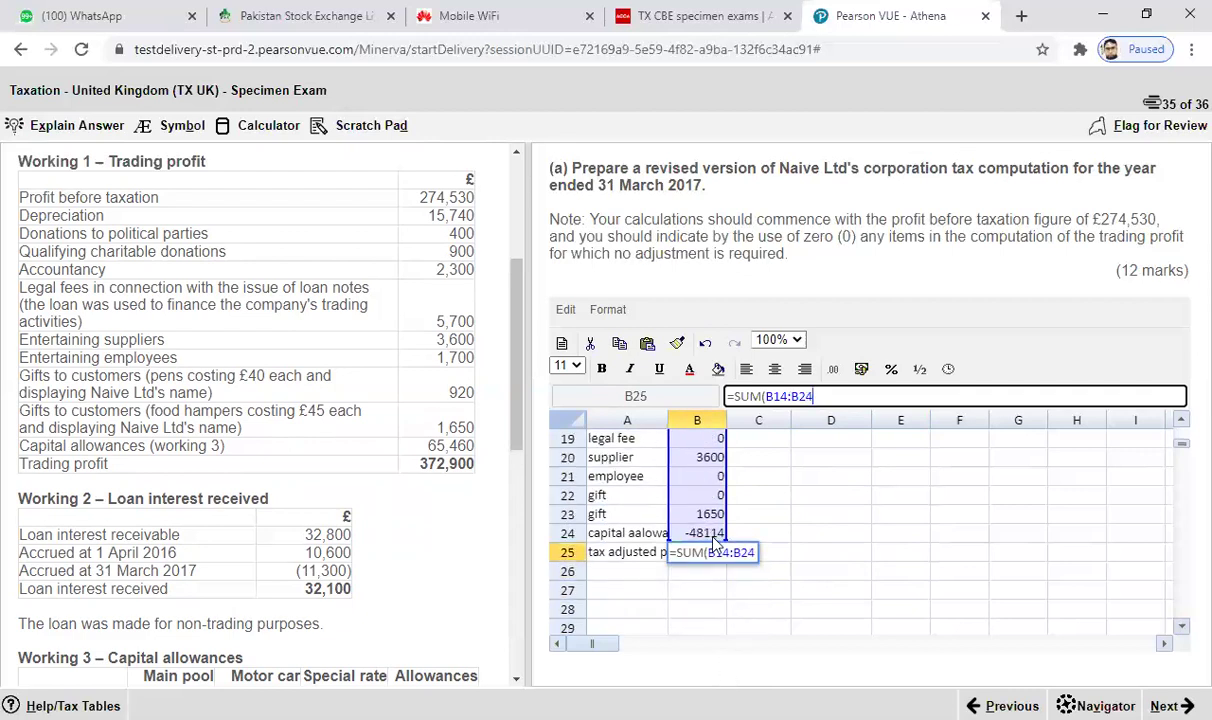
key("Return")
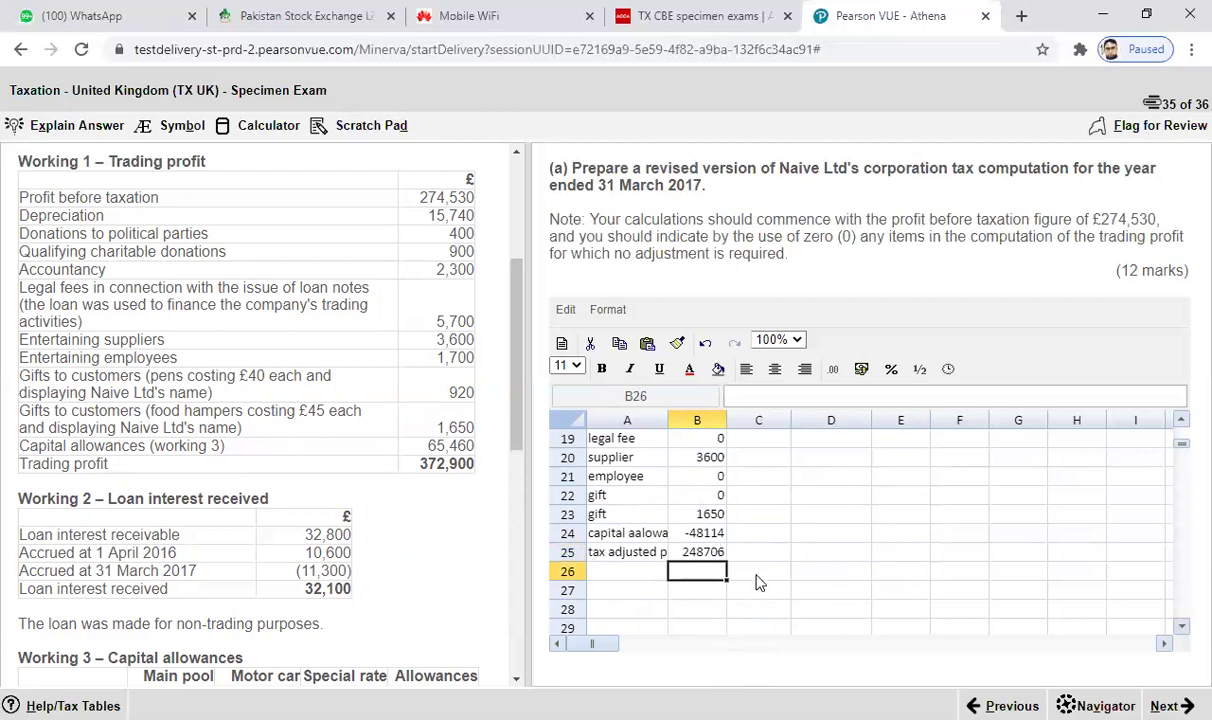
- Make the tax adjusted profit label and its amount in A25:B25 bold
left_click(643, 558)
left_click(705, 572)
left_click_drag(615, 552, 707, 565)
key("ctrl+b")
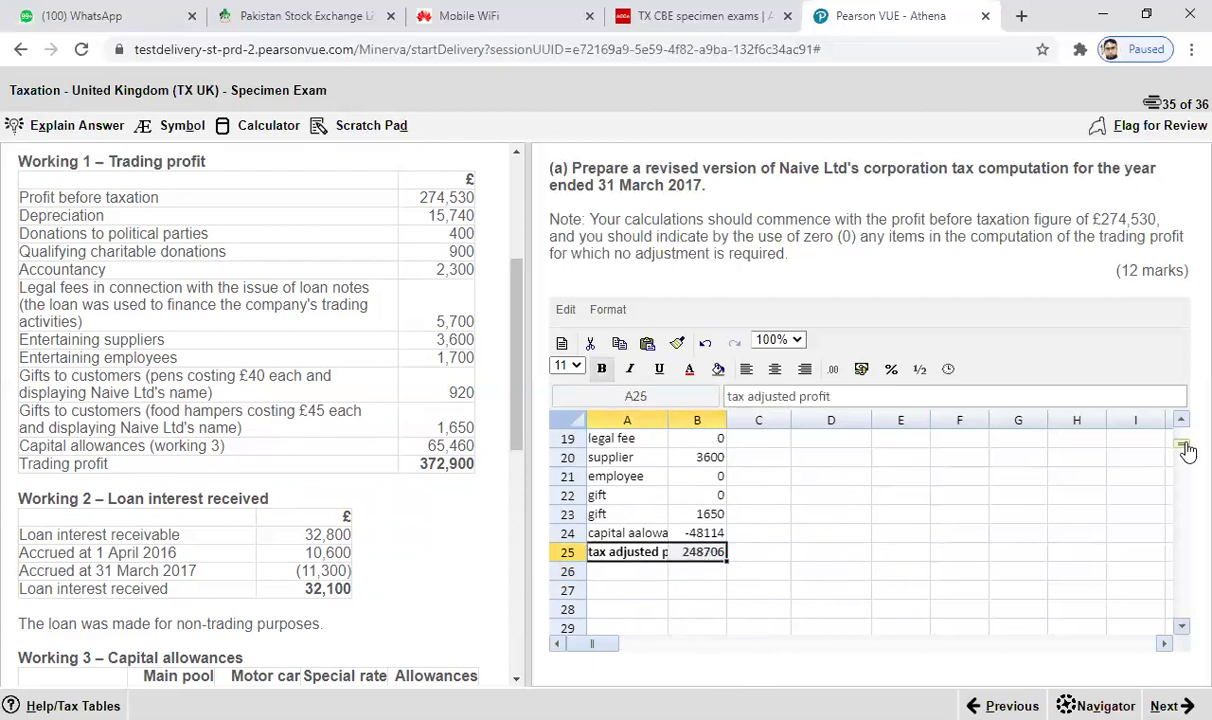
- Link the trading profit line of the corporation tax computation to the tax adjusted profit, with =B25 in B5
left_click_drag(1182, 420, 1182, 423)
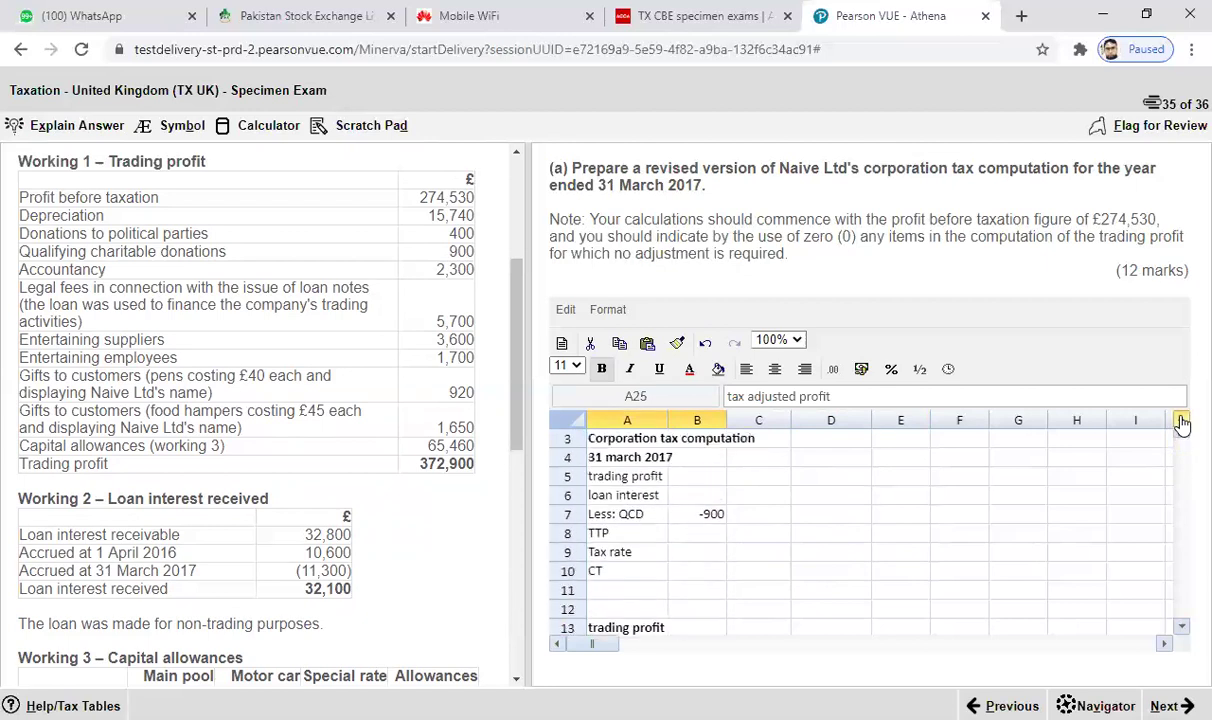
left_click(698, 478)
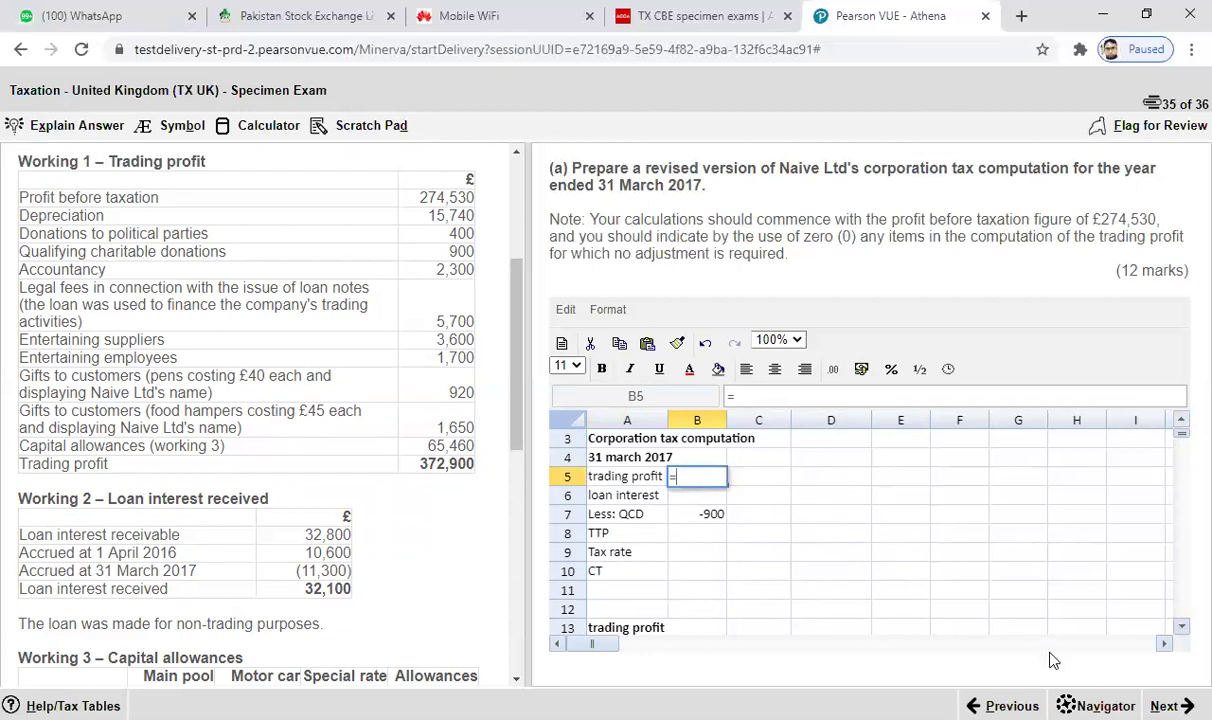
left_click(1181, 626)
left_click_drag(1180, 627, 1180, 627)
left_click(705, 518)
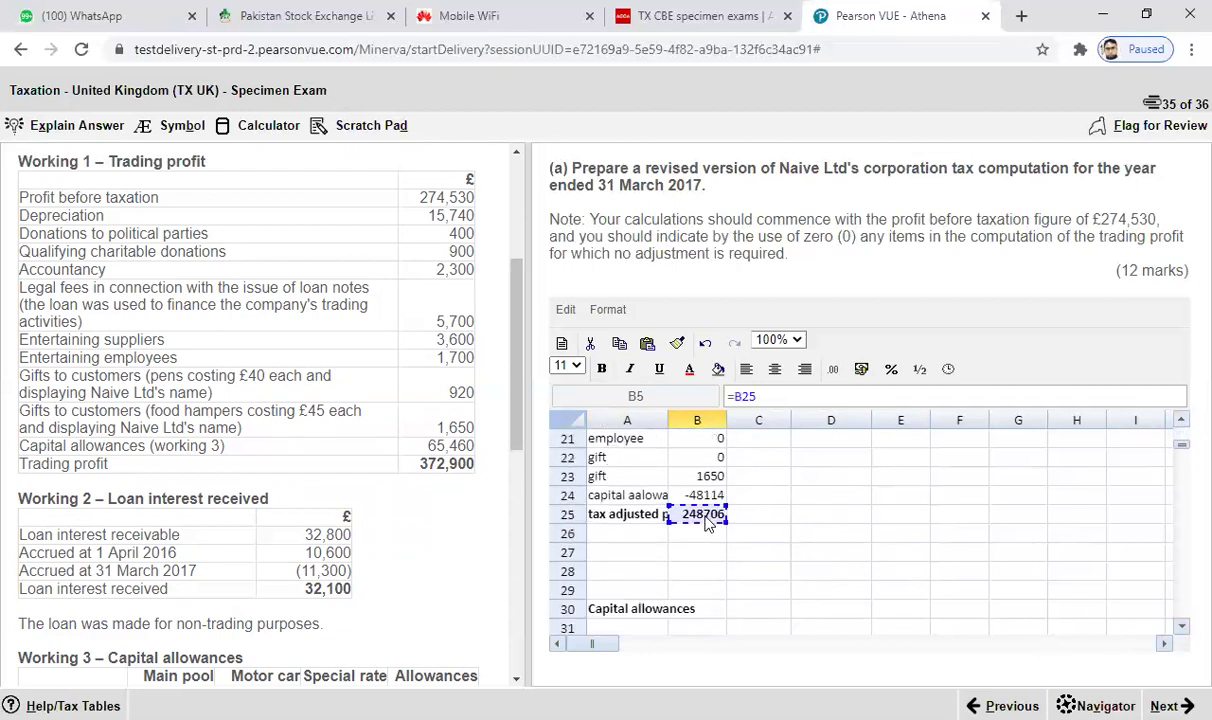
key("Return")
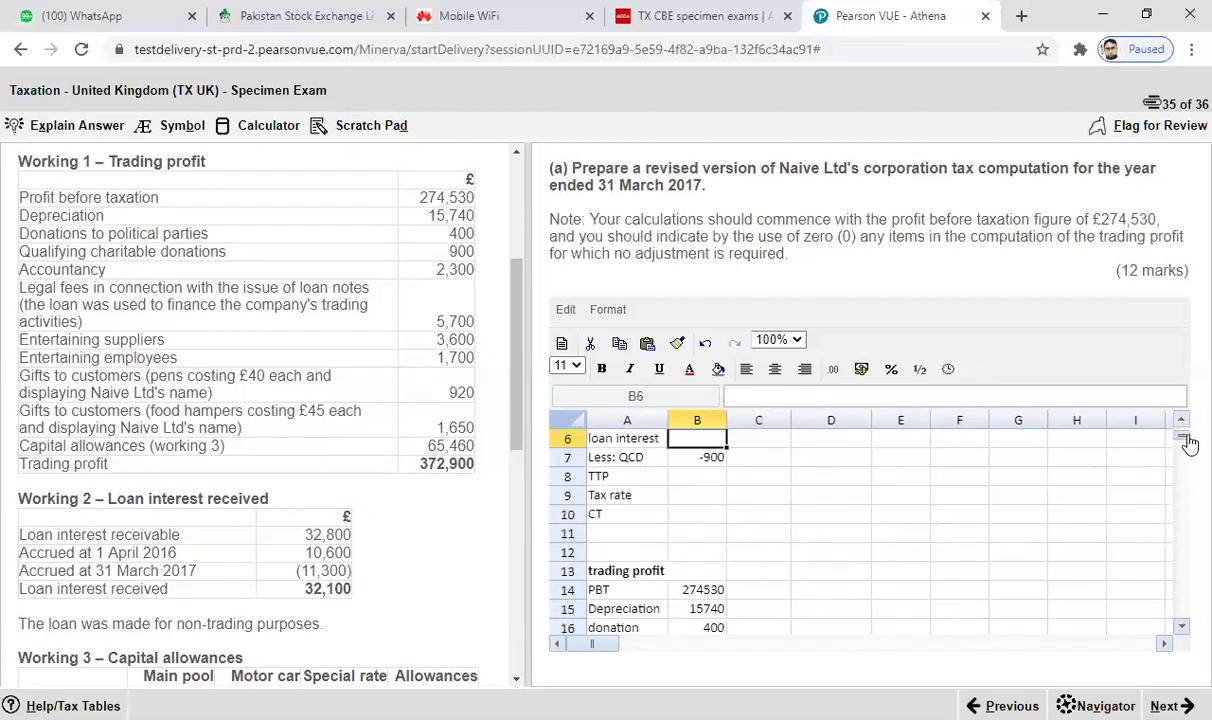
left_click_drag(1184, 422, 1184, 422)
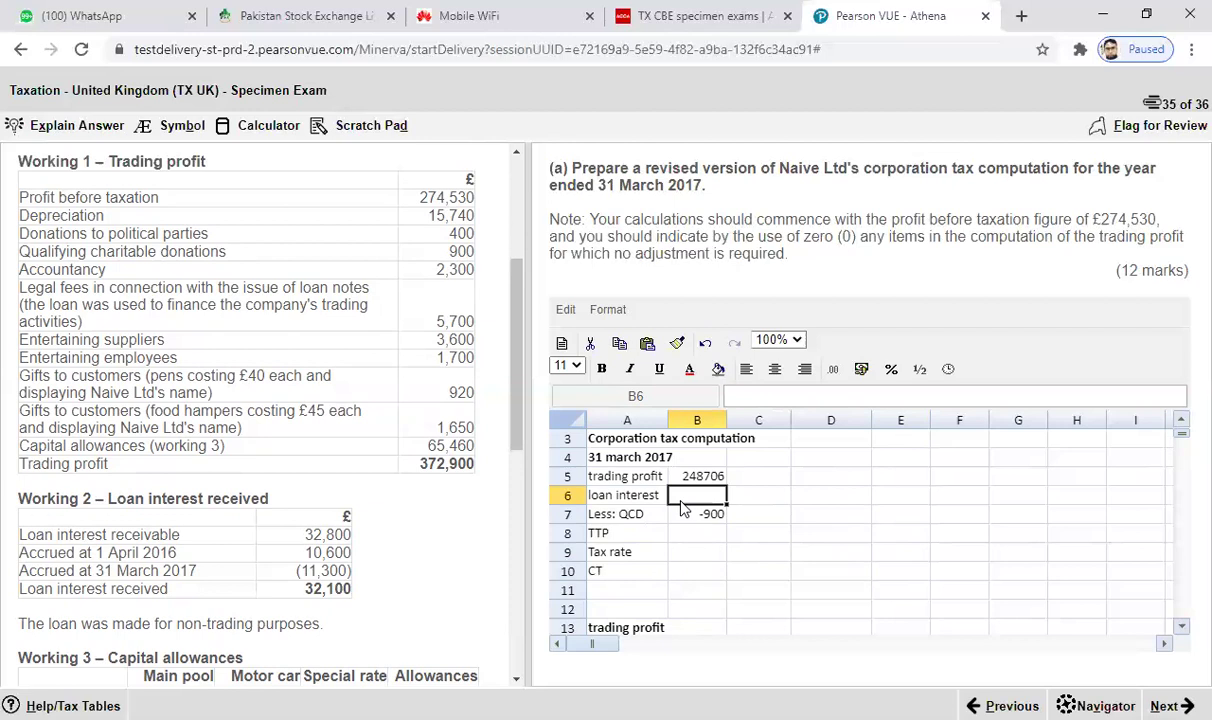
scroll(510, 323, "up", 3)
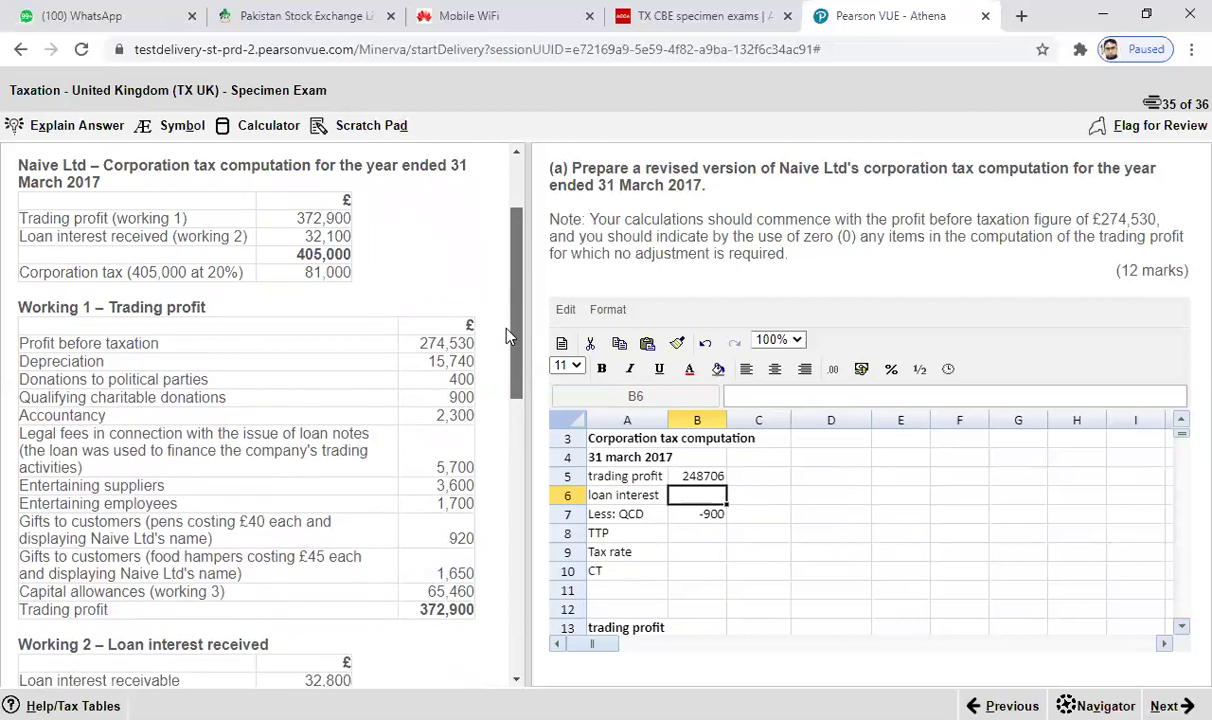
- Enter the loan interest receivable from working 2, 32800, as the loan interest in B6
scroll(508, 360, "down", 3)
scroll(508, 398, "down", 2)
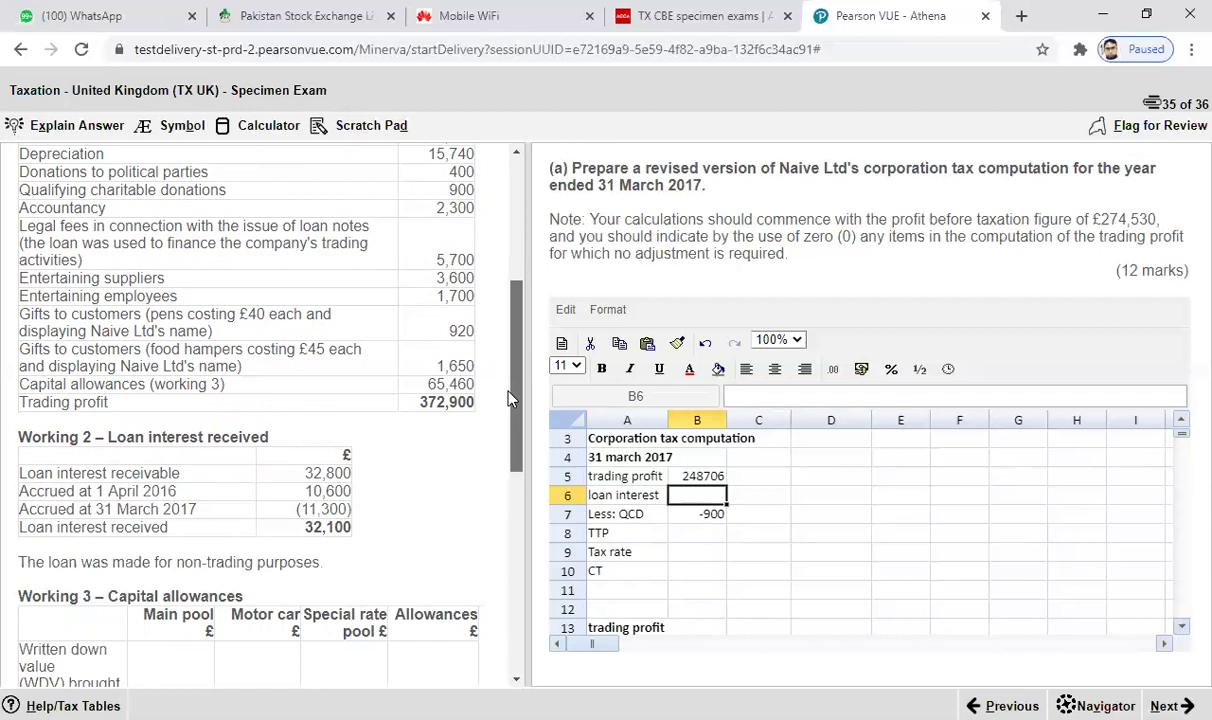
left_click_drag(511, 400, 525, 317)
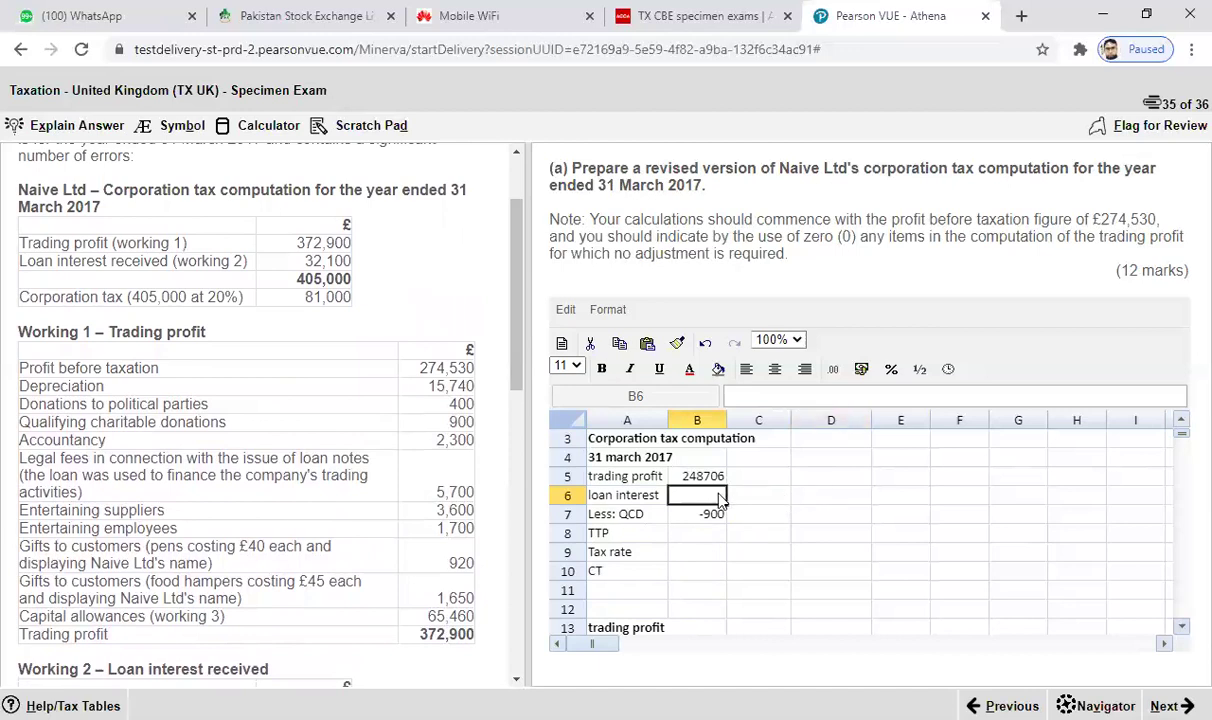
type("32")
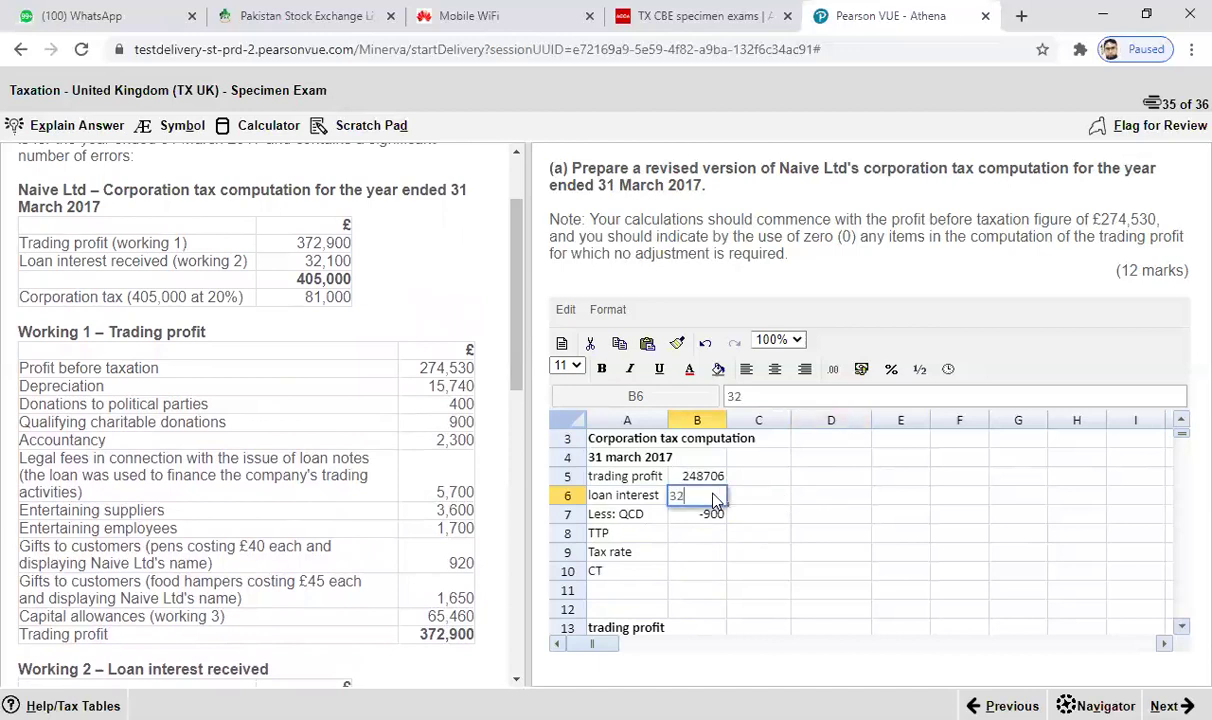
type("800")
- Total the trading profit, loan interest and QCD deduction in the TTP row, with a SUM of B5:B7 in B8
left_click(706, 526)
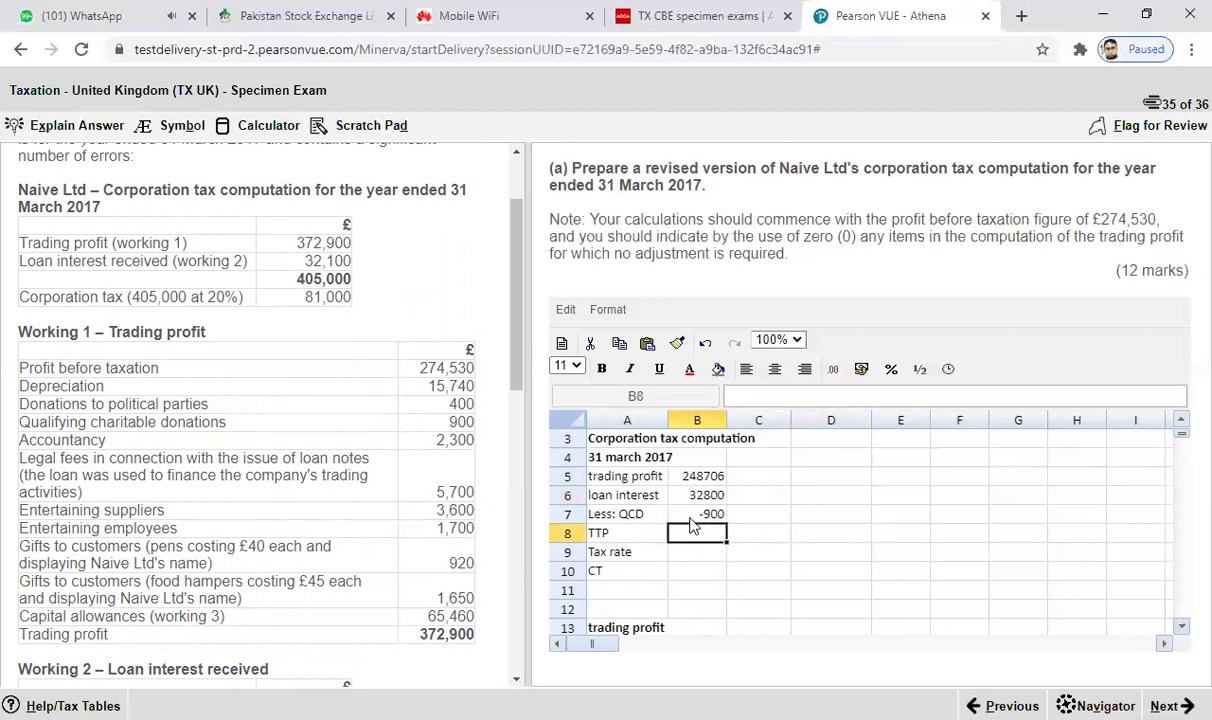
type("=sum(")
left_click_drag(690, 478, 727, 514)
type(")")
key("Return")
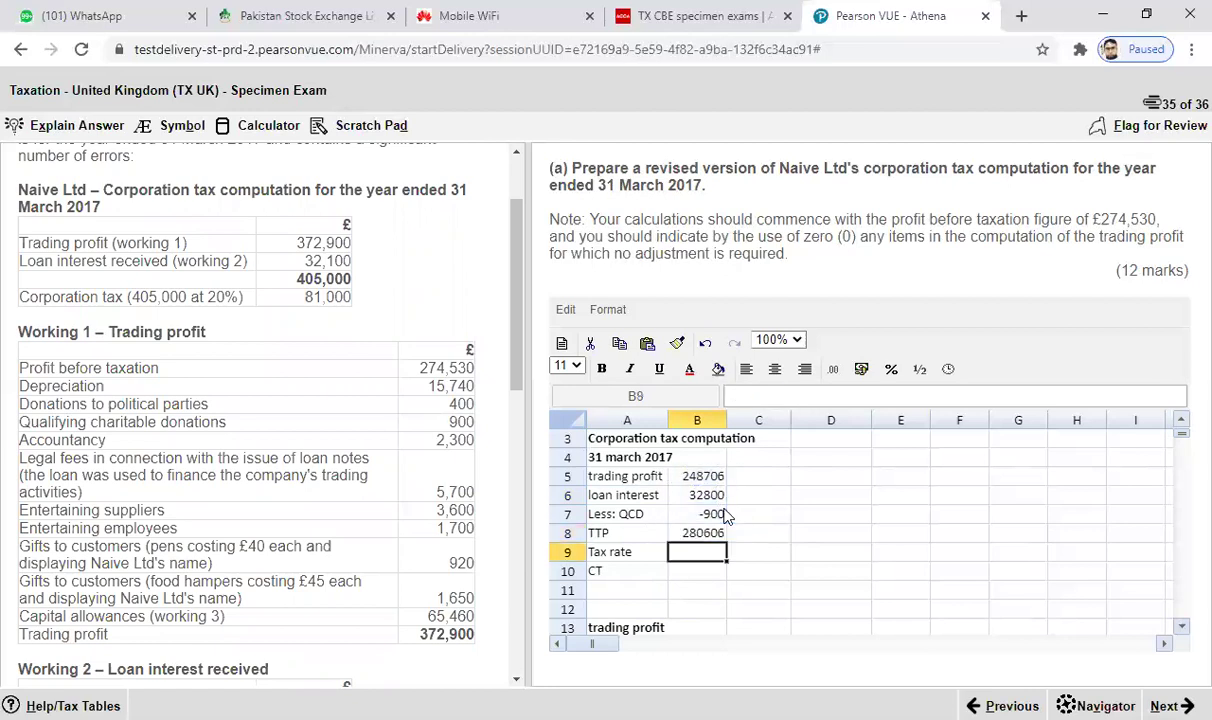
- Extend the A9 label to "Tax rate 19%" and calculate the tax in B9 with =B8*0.19
double_click(646, 558)
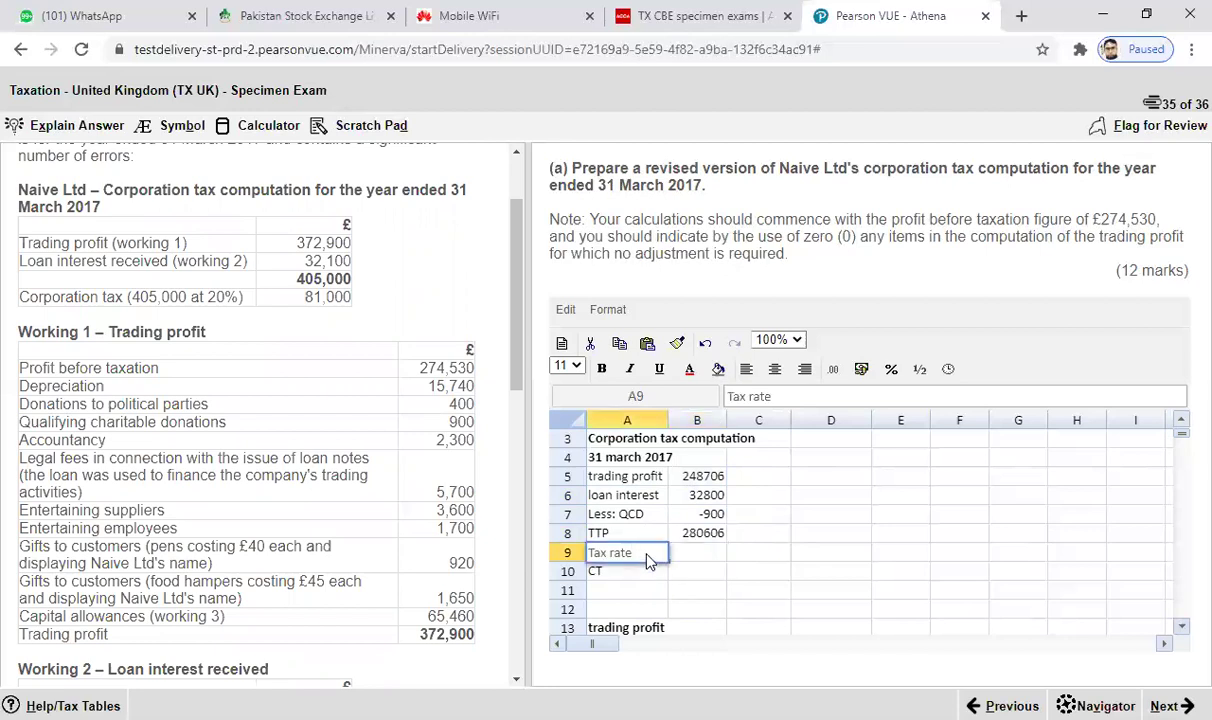
type("19%")
left_click(704, 558)
type("=")
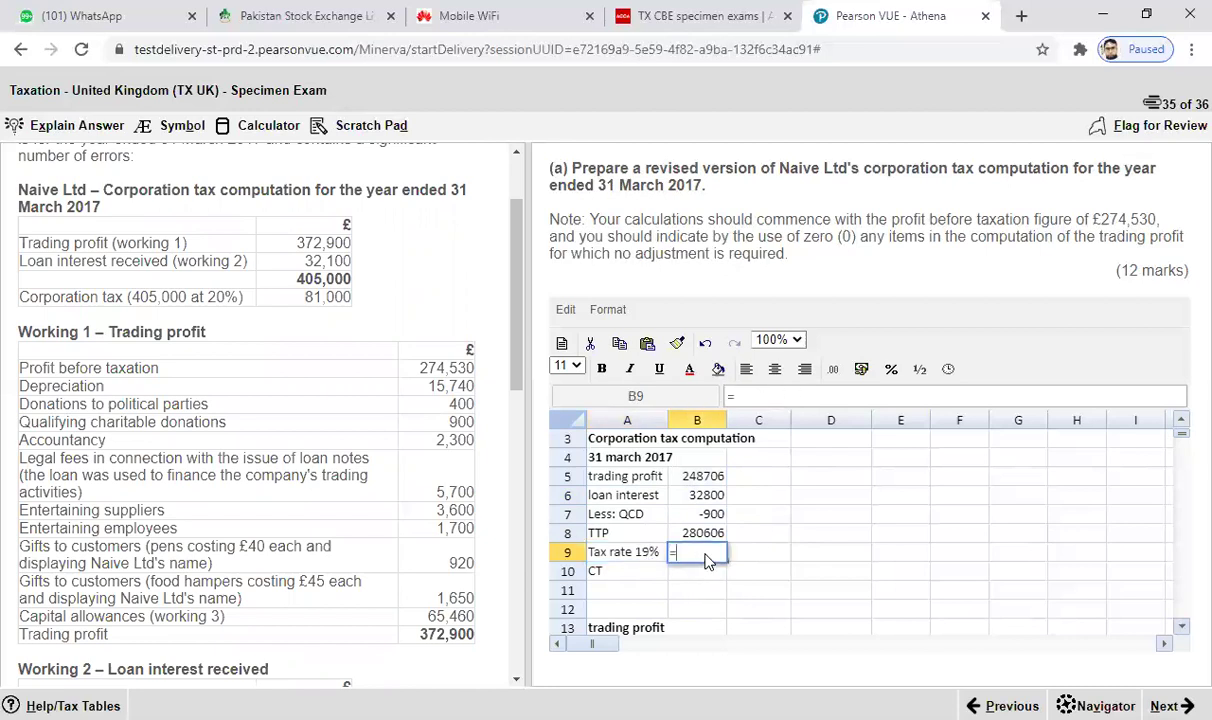
left_click(697, 535)
type("*0.19")
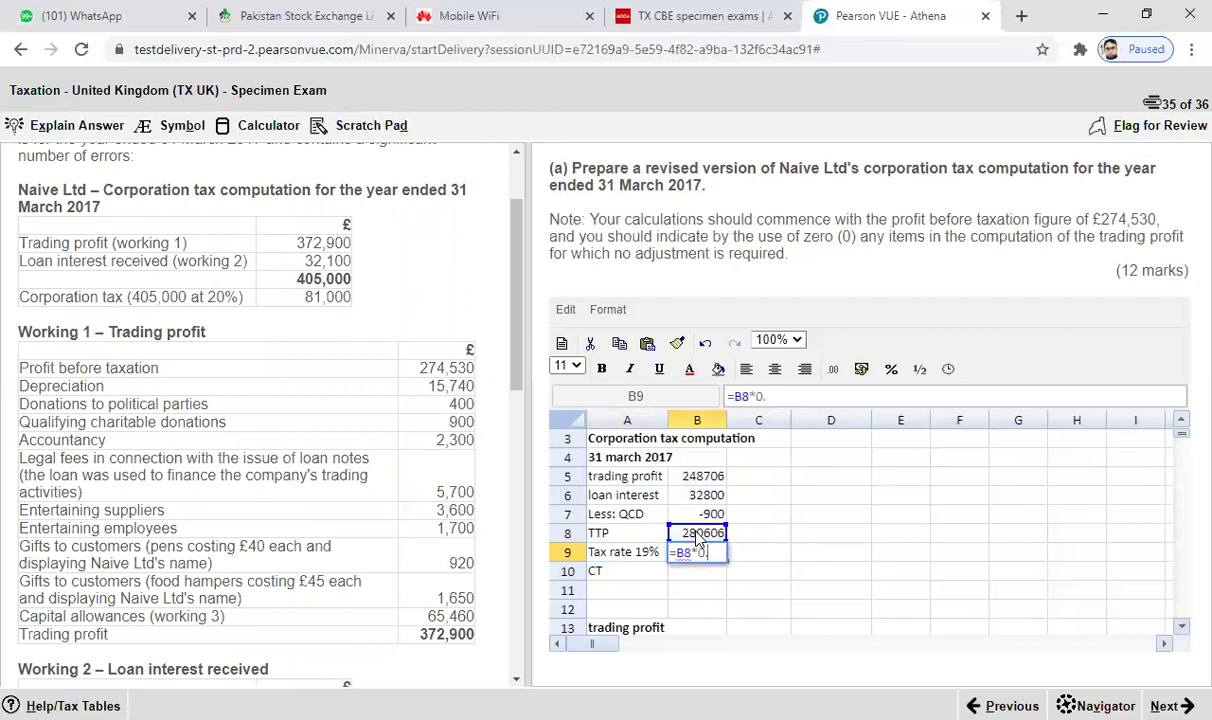
key("Return")
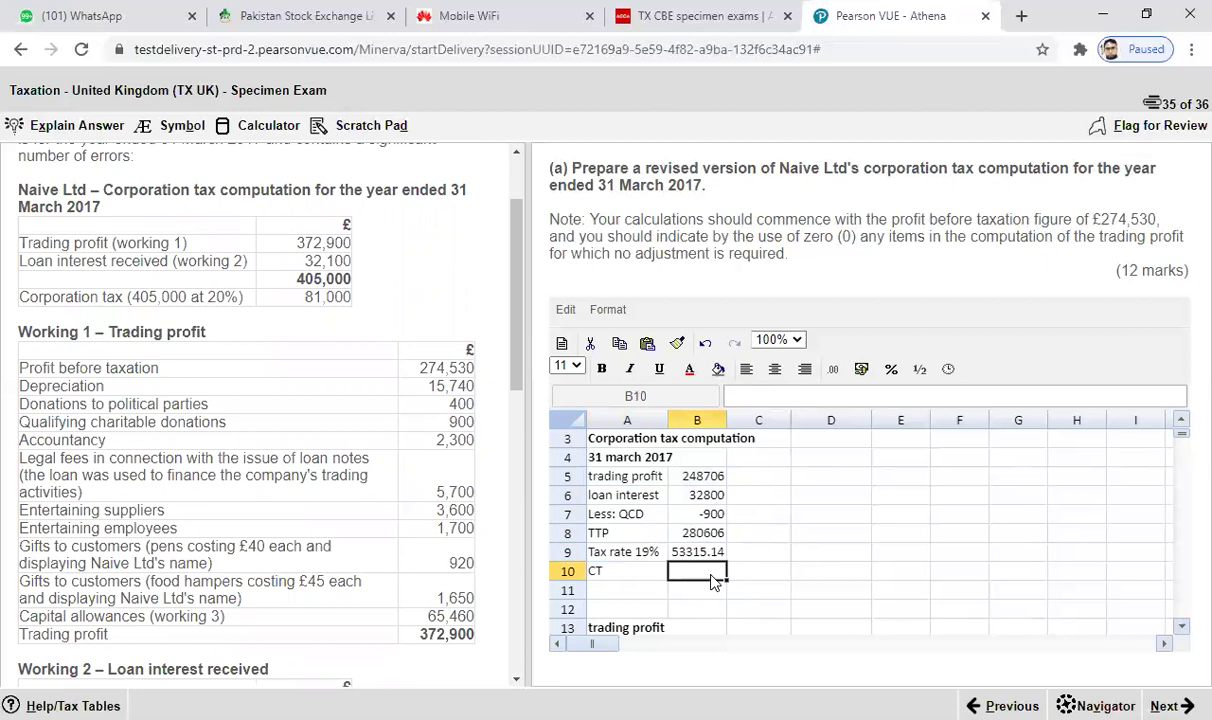
- Relabel A9 as "CT@19%" and clear the CT label from A10
left_click(641, 556)
key("Delete")
type("CT")
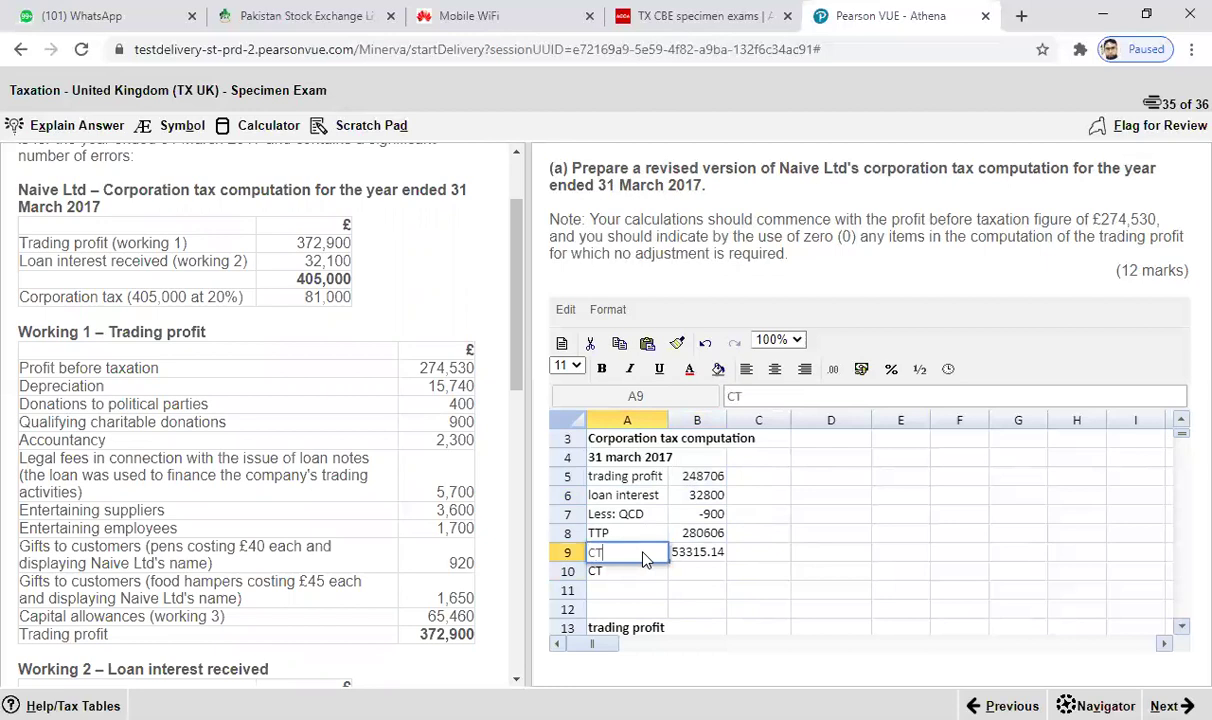
type("@19%")
left_click(638, 573)
key("BackSpace")
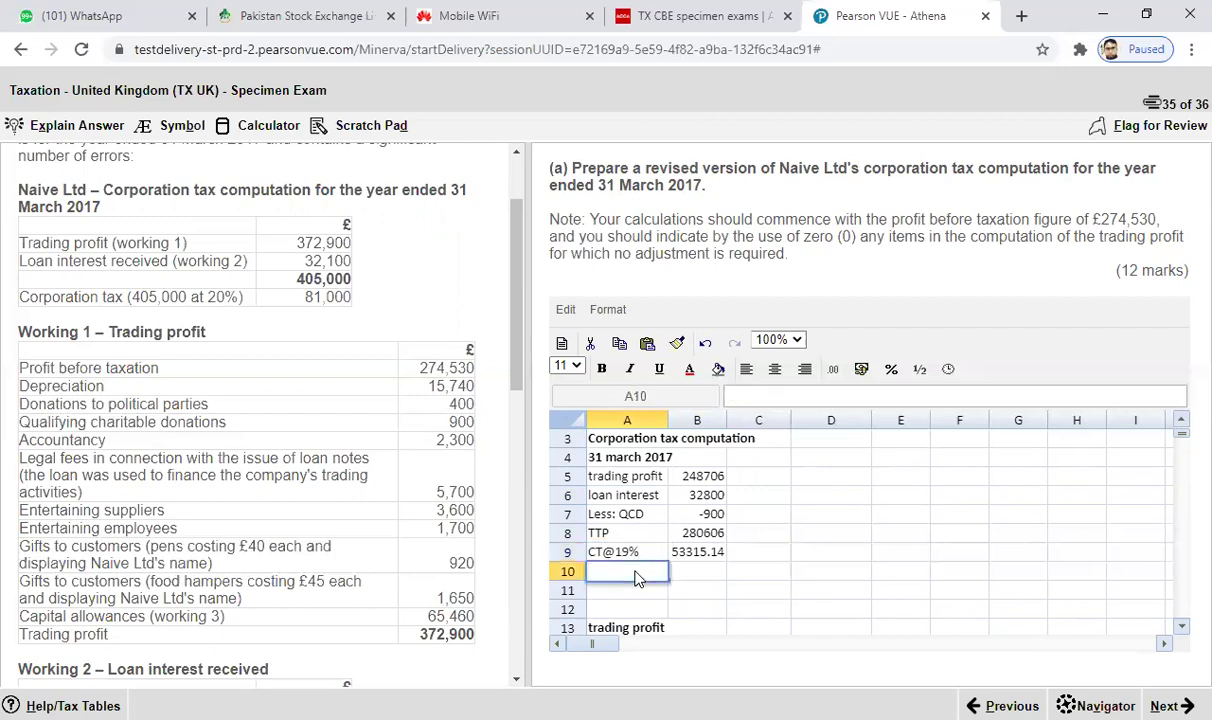
- Format the corporation tax amount in B9 with the whole-number format 0 and make A9:B9 bold
left_click(685, 550)
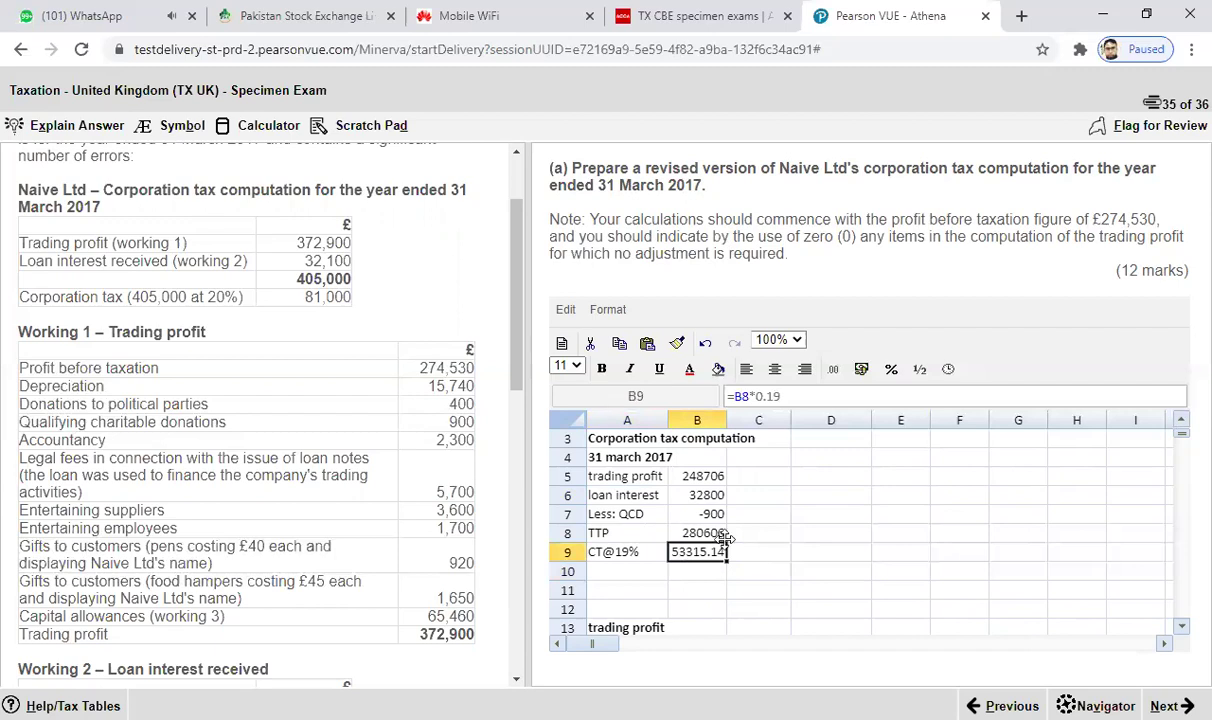
left_click(838, 374)
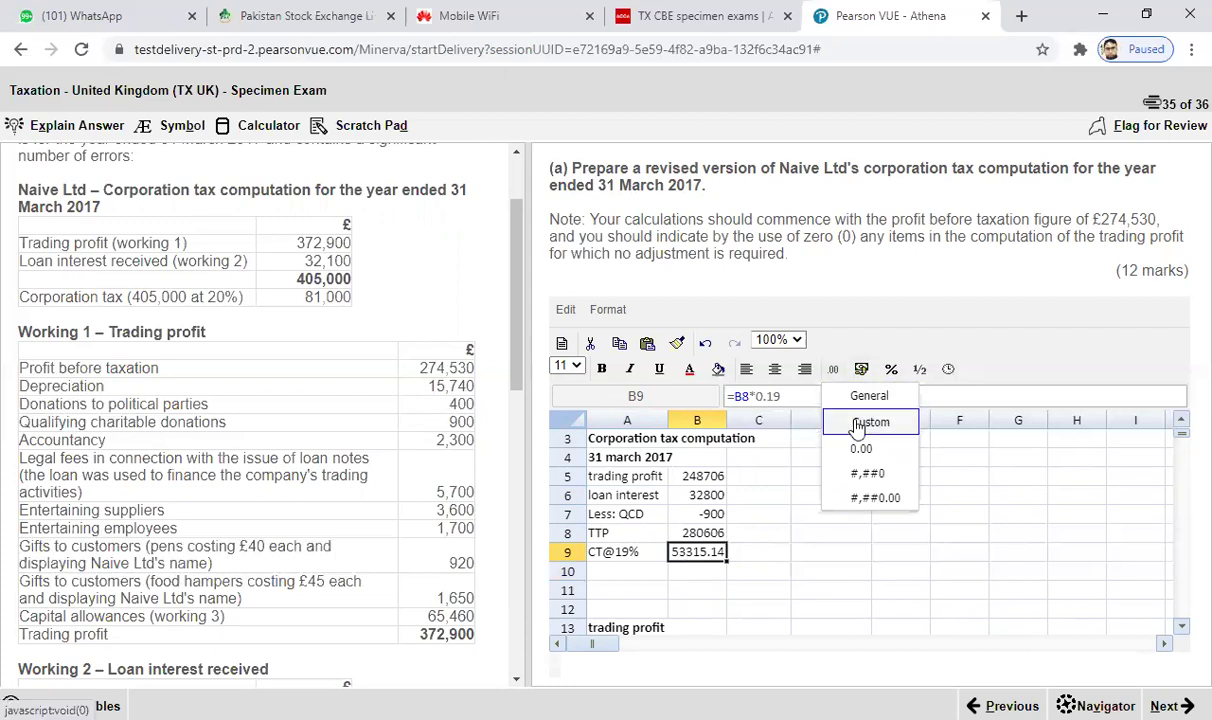
left_click(858, 427)
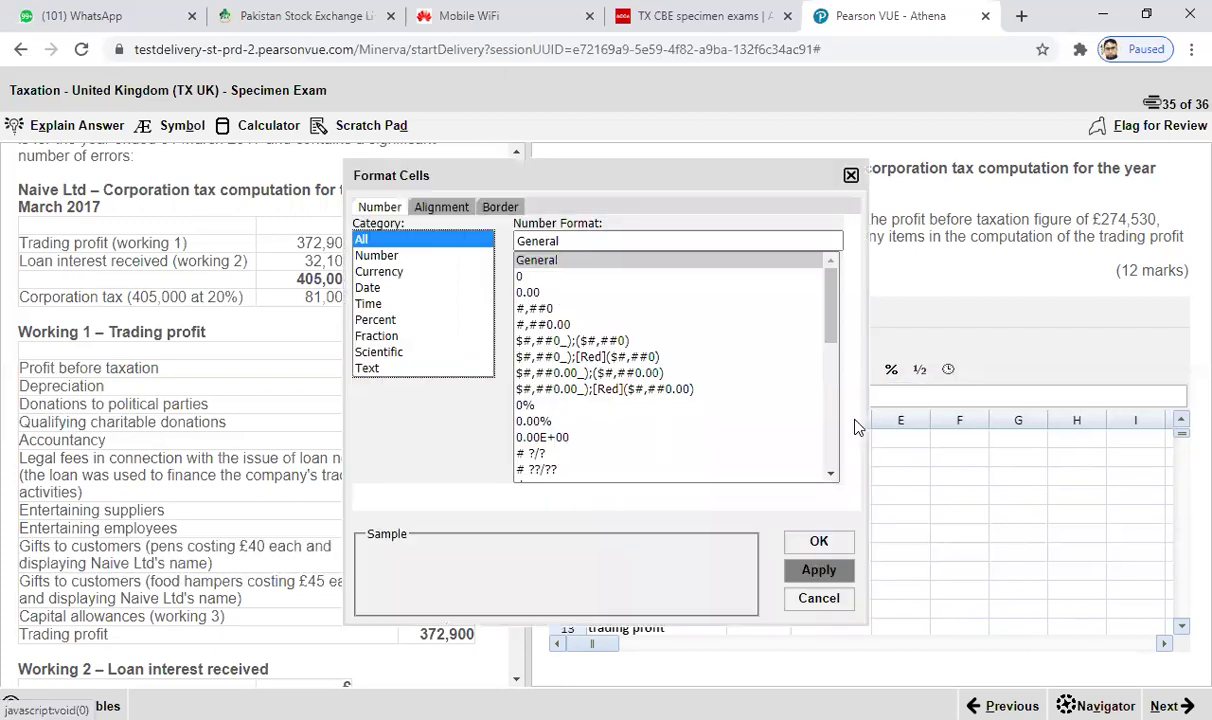
left_click(522, 279)
left_click(795, 545)
left_click(770, 579)
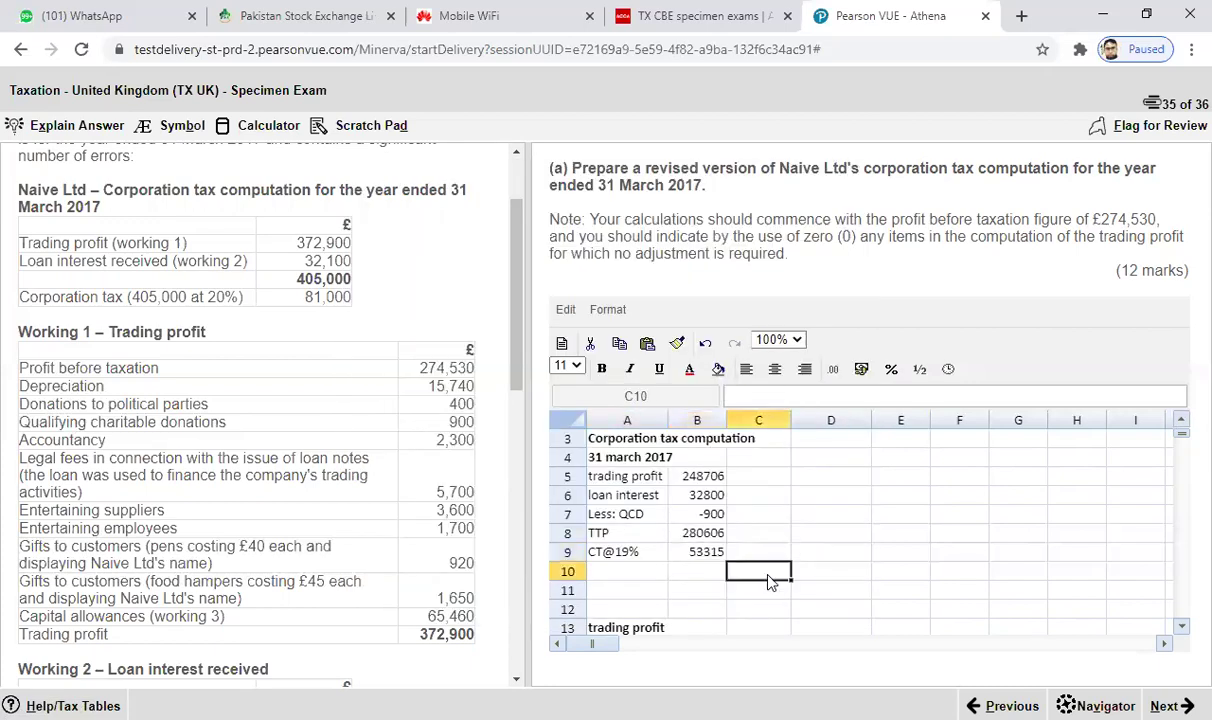
left_click_drag(615, 553, 727, 558)
key("ctrl+b")
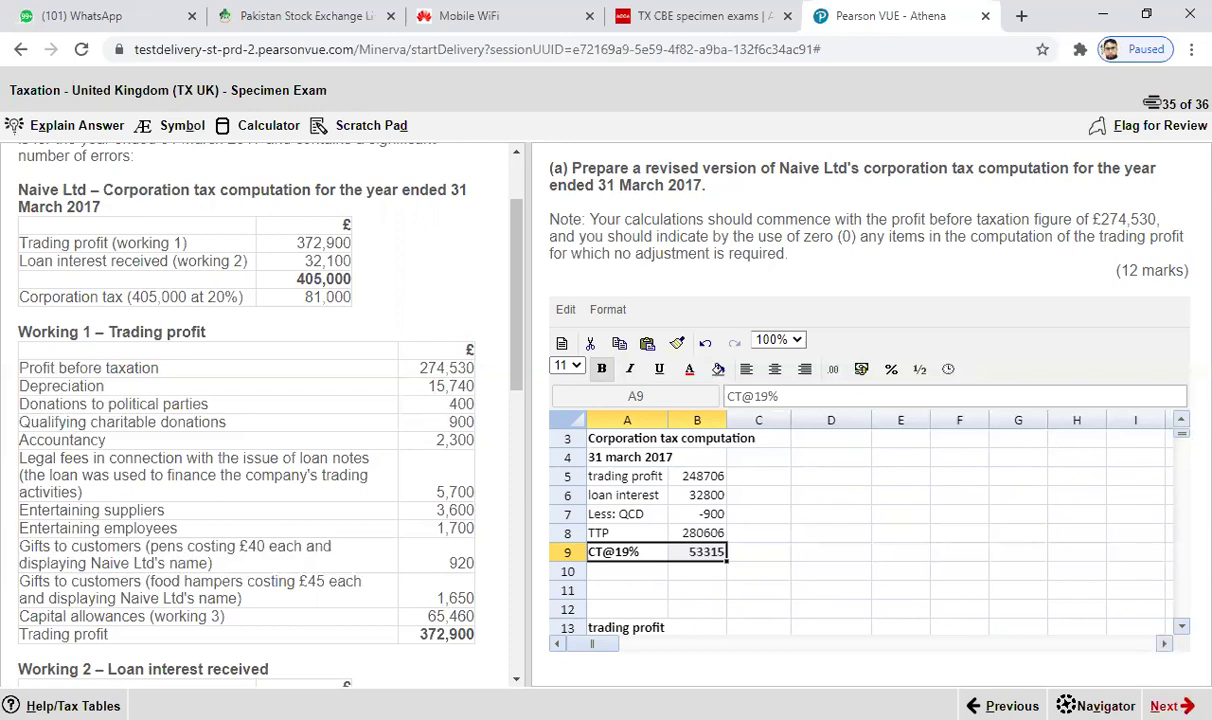
- Go to question 36, part (b), and write "Use the software provided by HMRC" as the first line of the answer
left_click(1168, 706)
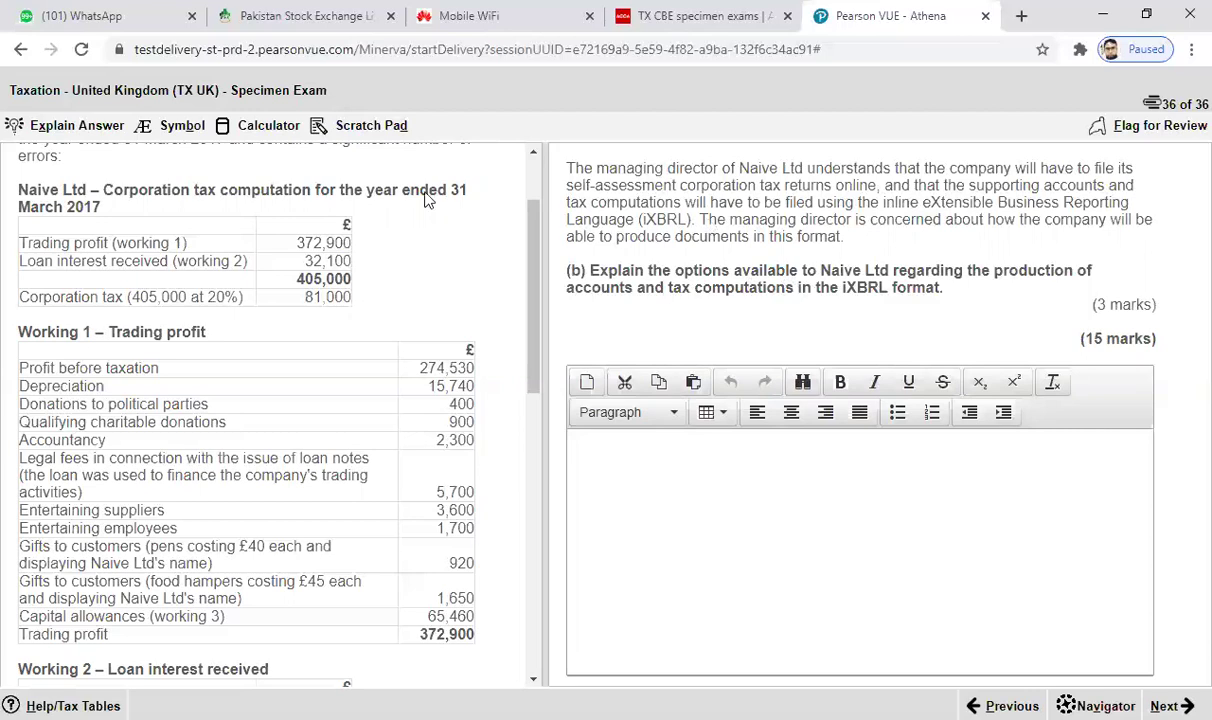
key("Tab")
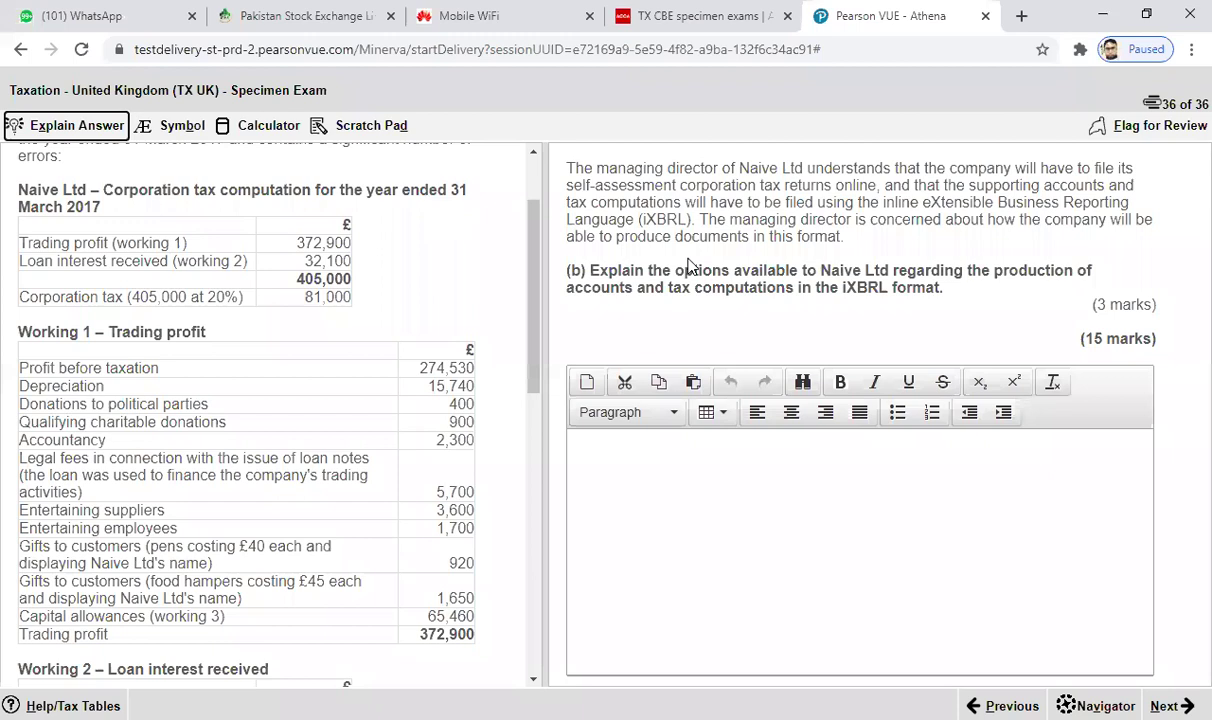
left_click(652, 445)
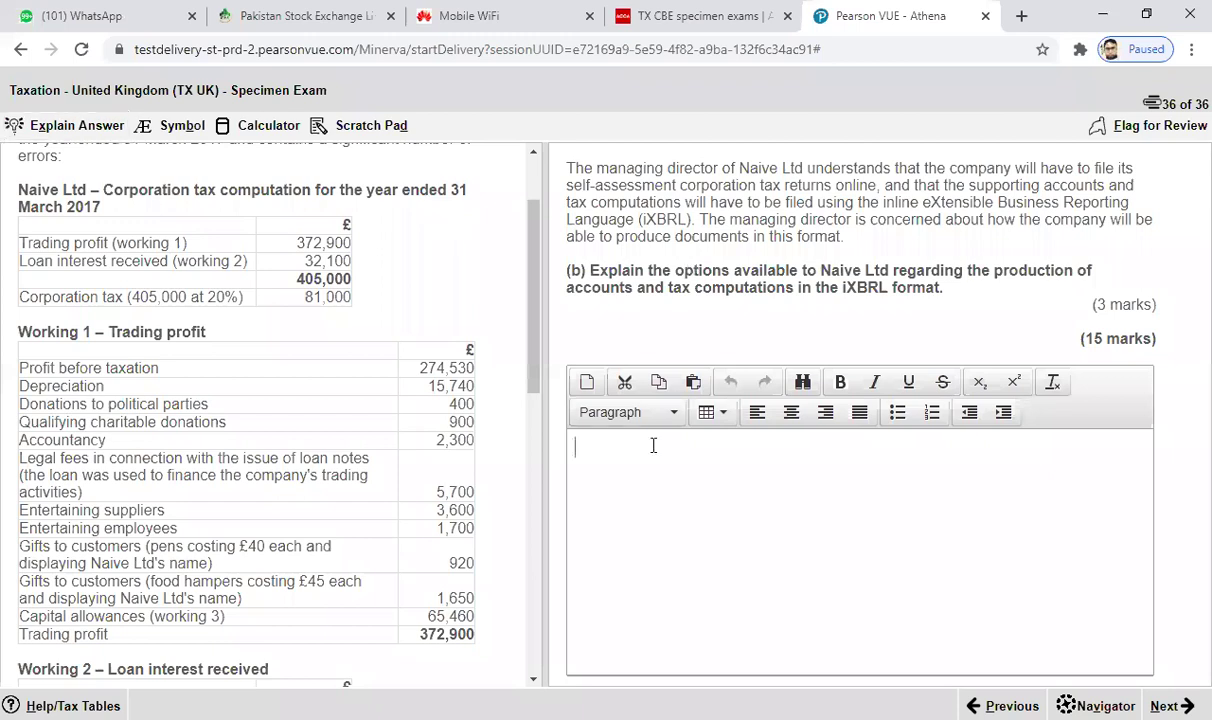
type("Use the software")
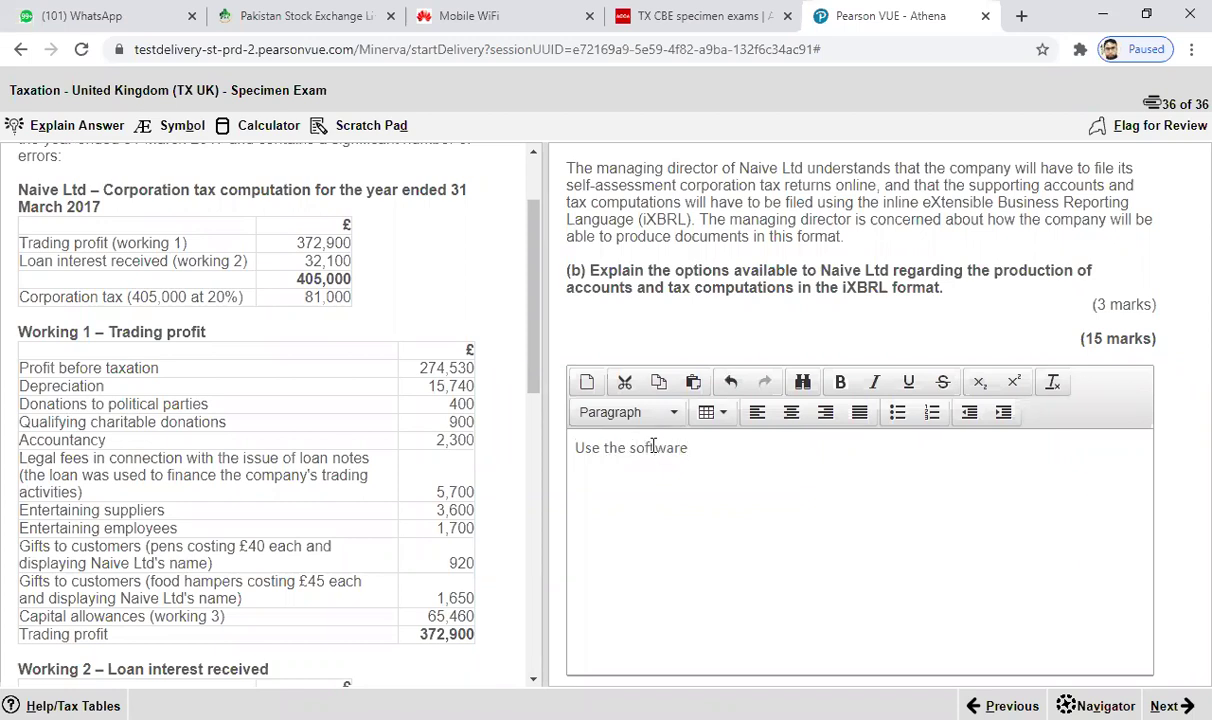
type(" provided by HM")
type("RC")
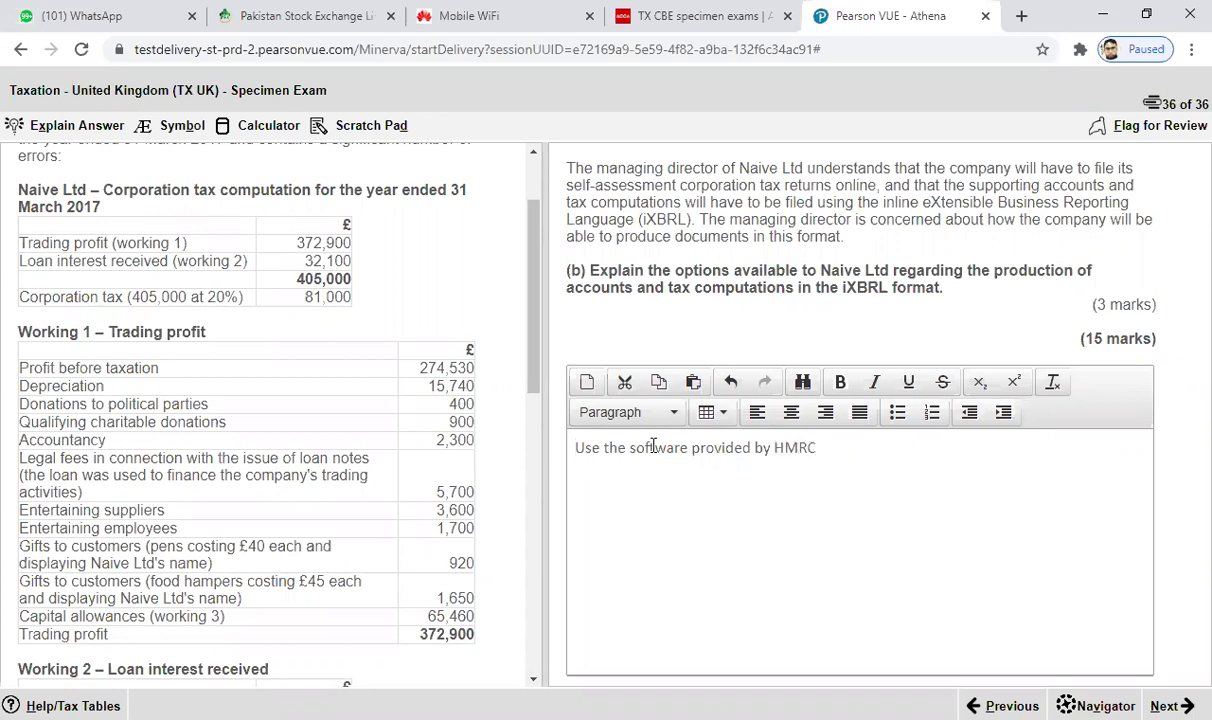
- Add a second answer line reading "Use other software that convert it in the same format"
key("Return")
type("Use other software thaat ")
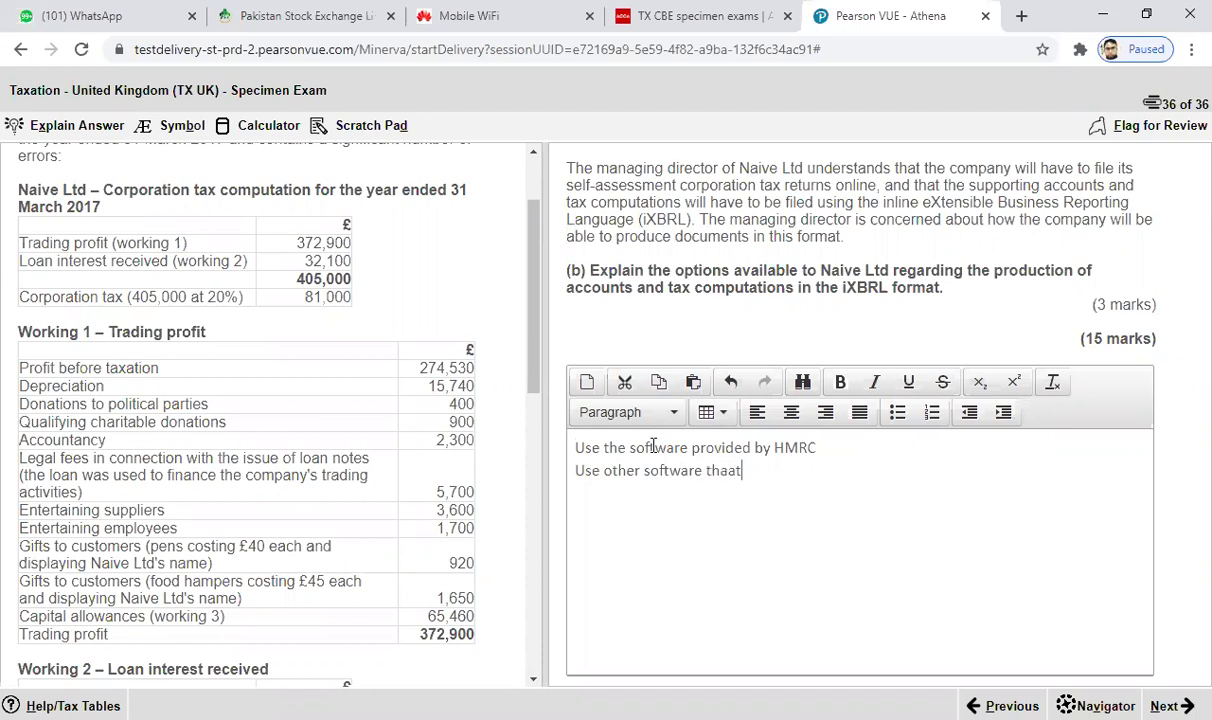
key("BackSpace")
key("BackSpace")
key("BackSpace")
type("t convert it in the ")
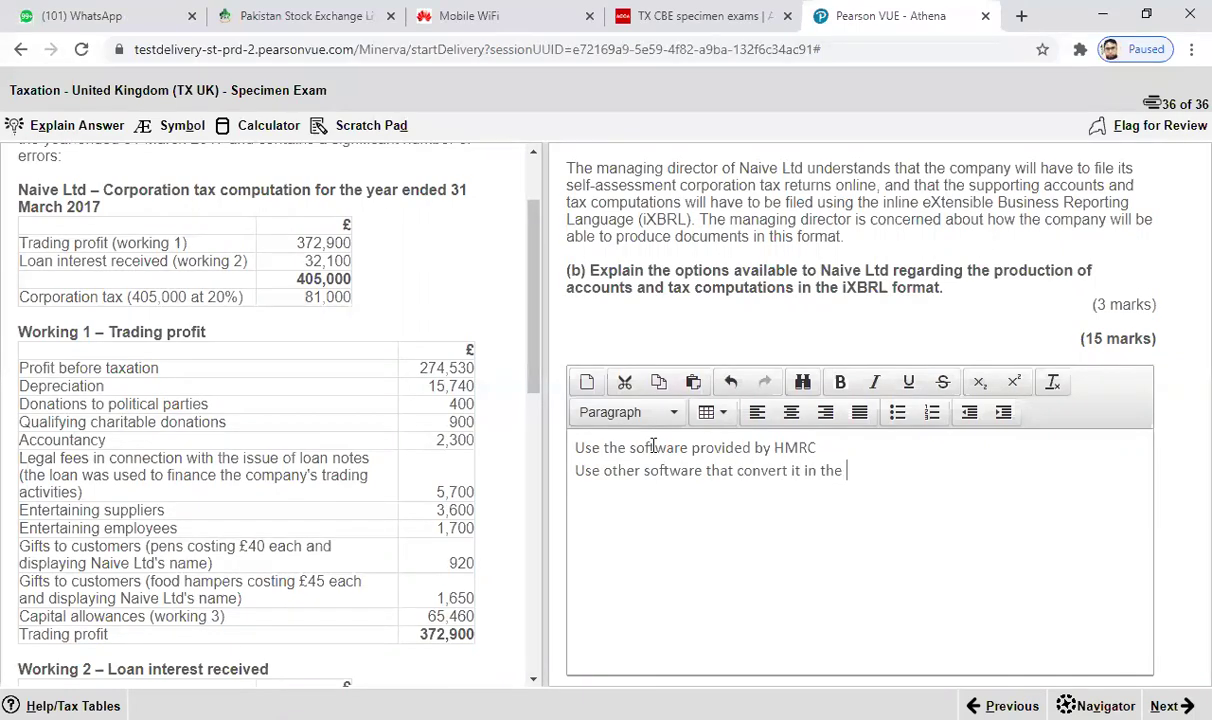
type("same format")
- Add a third answer line reading "use tagging"
key("Return")
type("use ta")
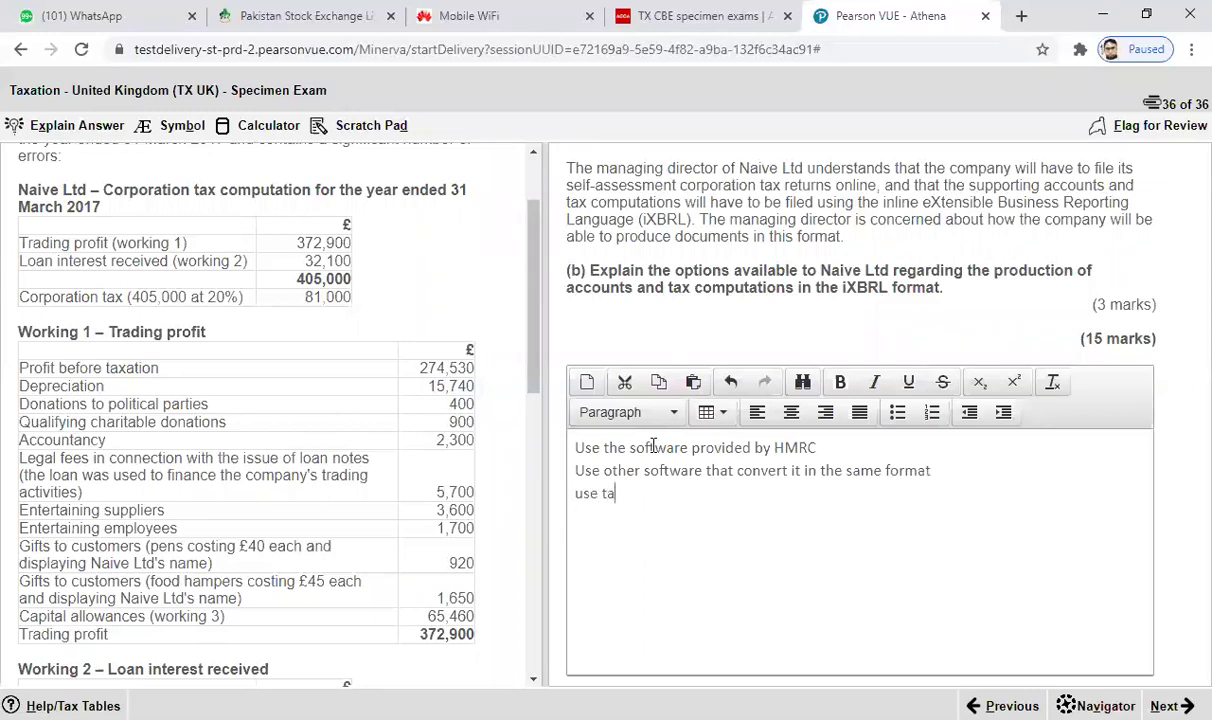
type("gging")
left_click(710, 412)
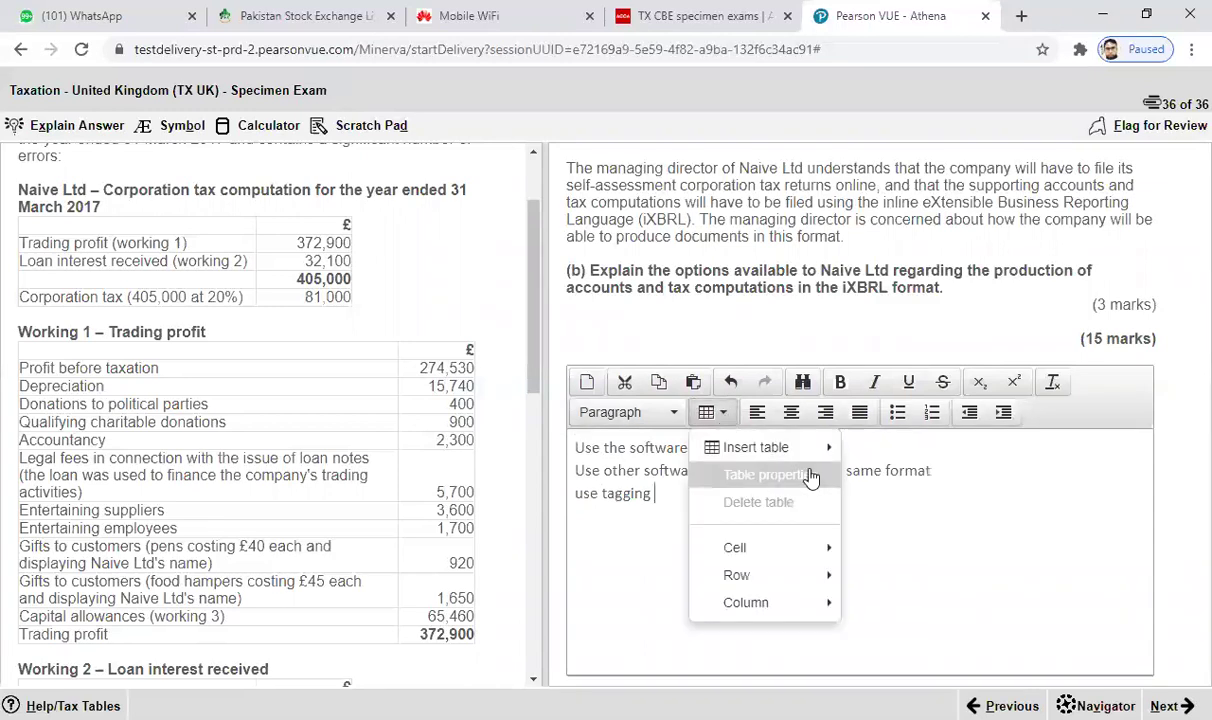
left_click(925, 548)
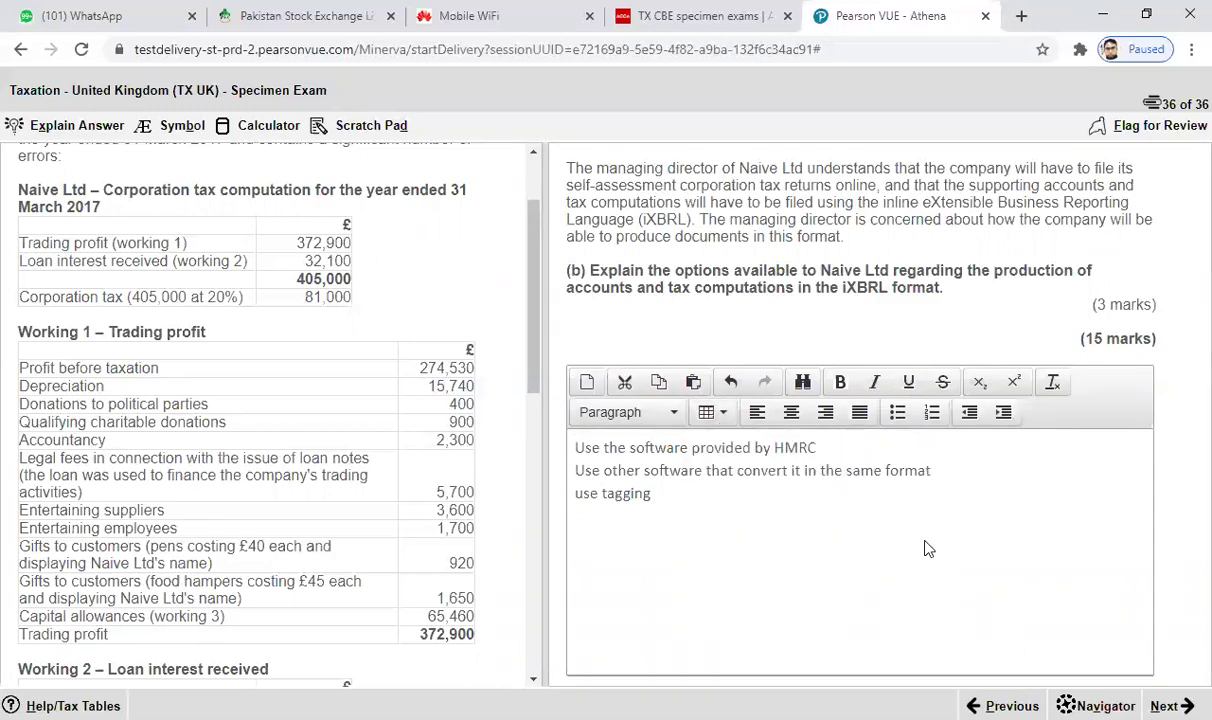